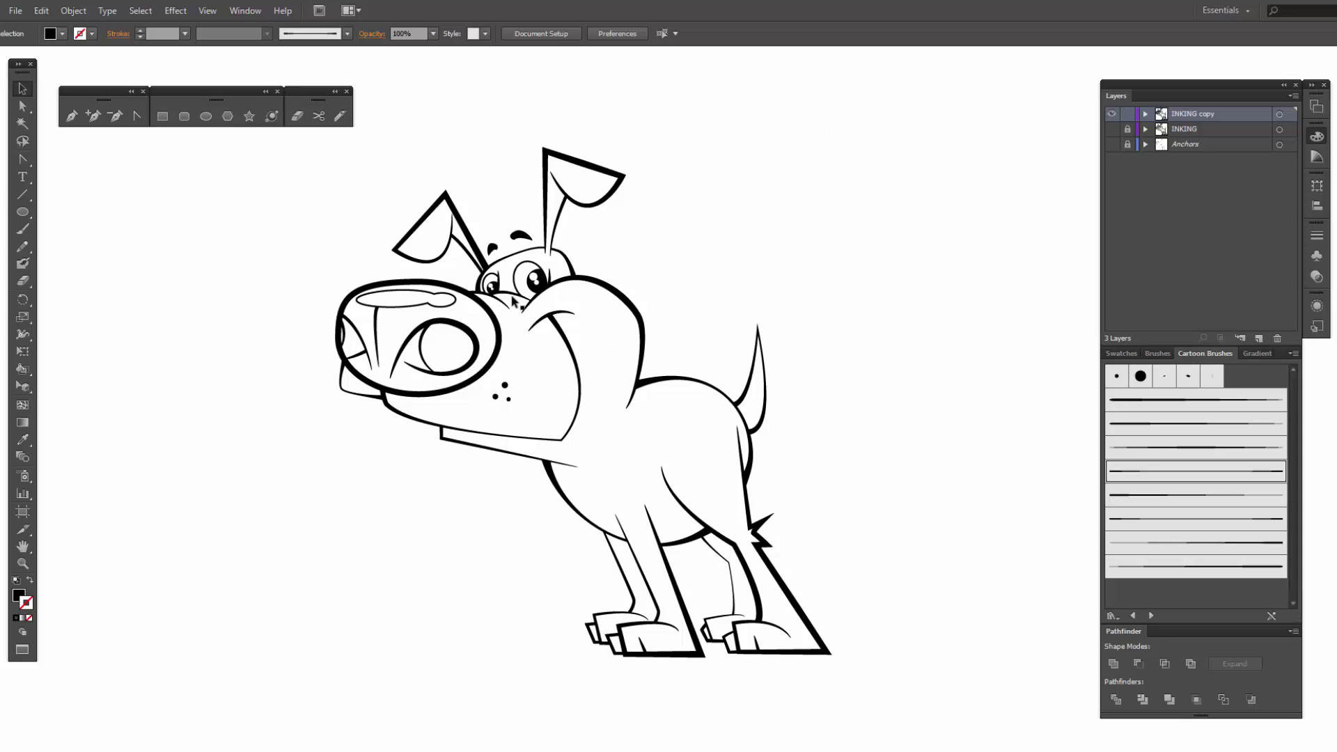
# Step: Select the inked Live Paint dog and look through the Object > Live Paint commands
pyautogui.click(588, 283)
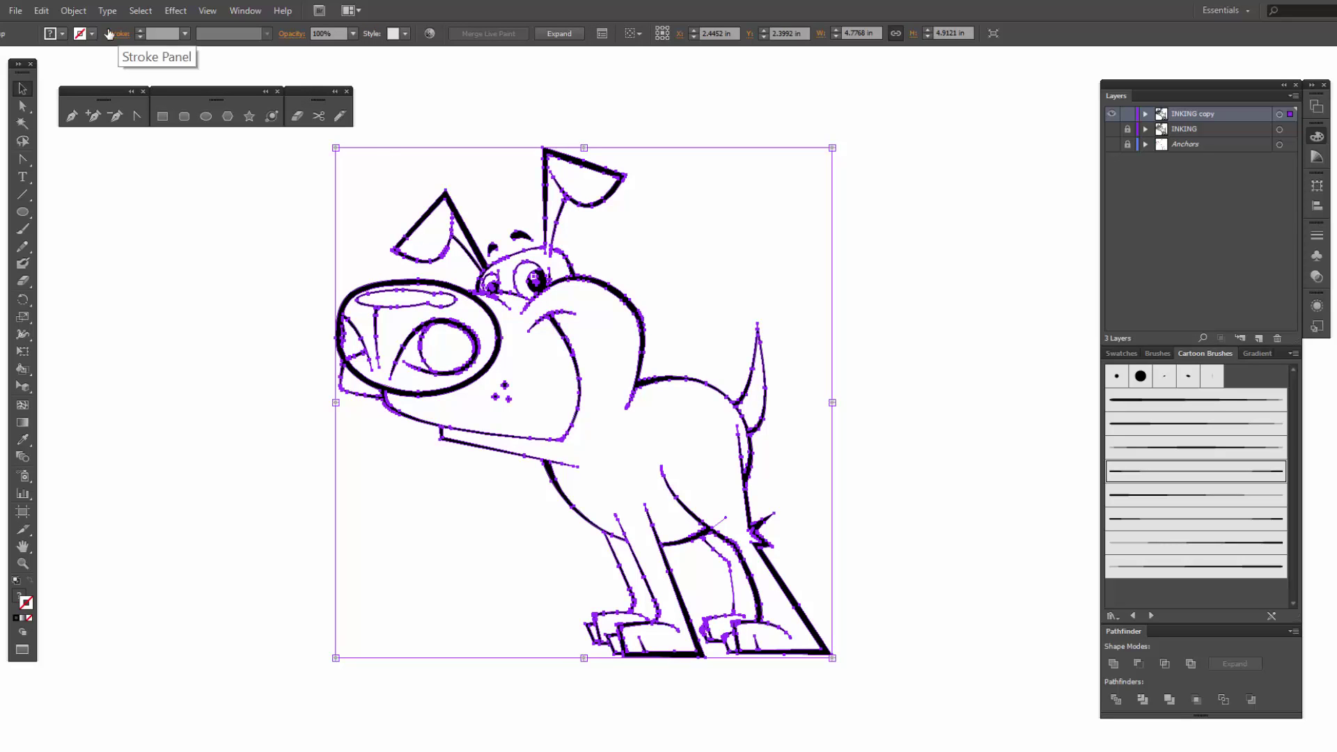
pyautogui.click(81, 10)
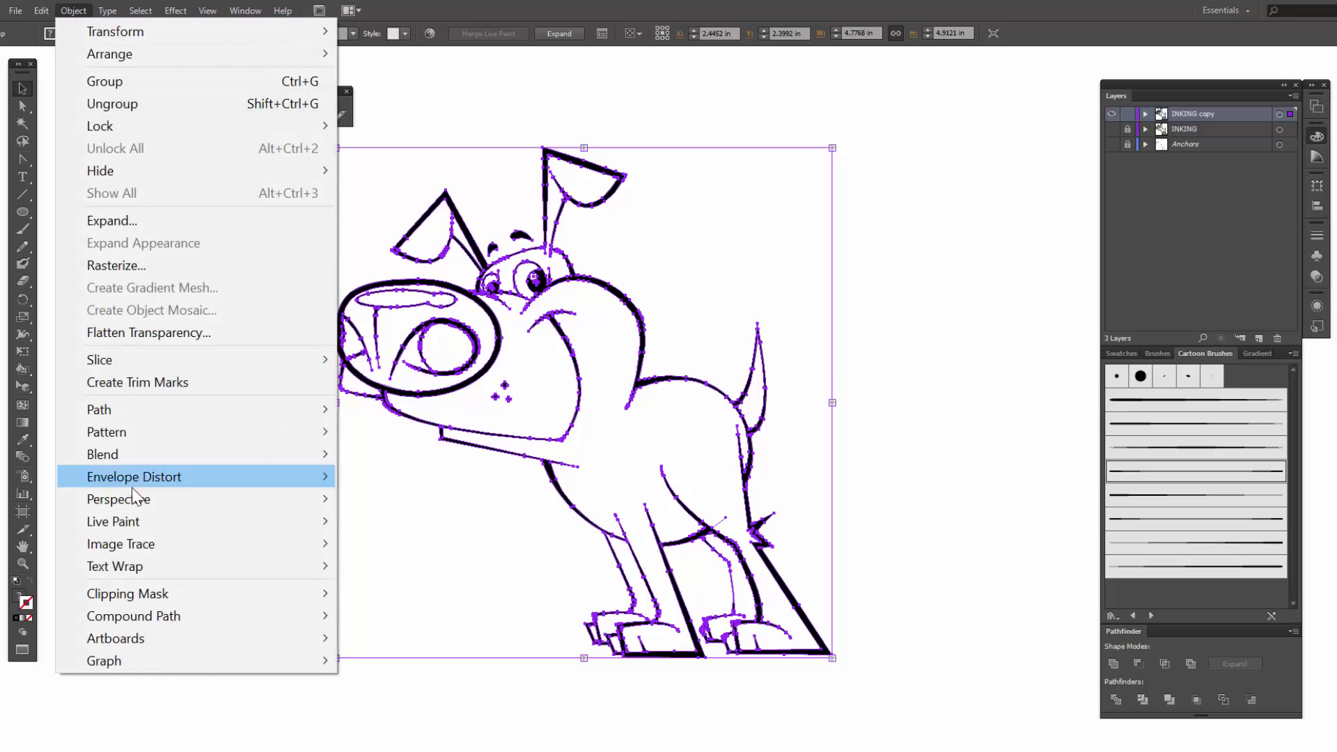
pyautogui.moveTo(131, 525)
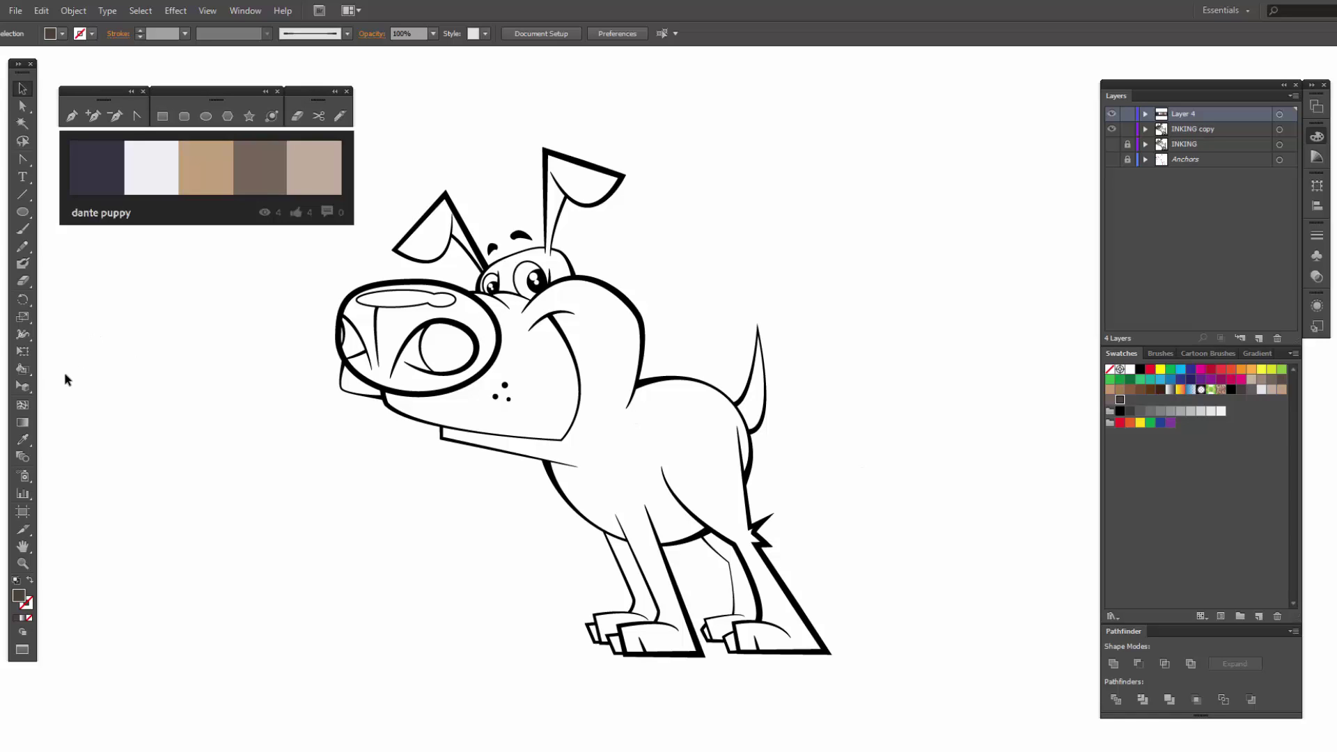
# Step: With the Live Paint Bucket, fill the body, rear legs, toes, tail, head and left ear beige
pyautogui.click(19, 373)
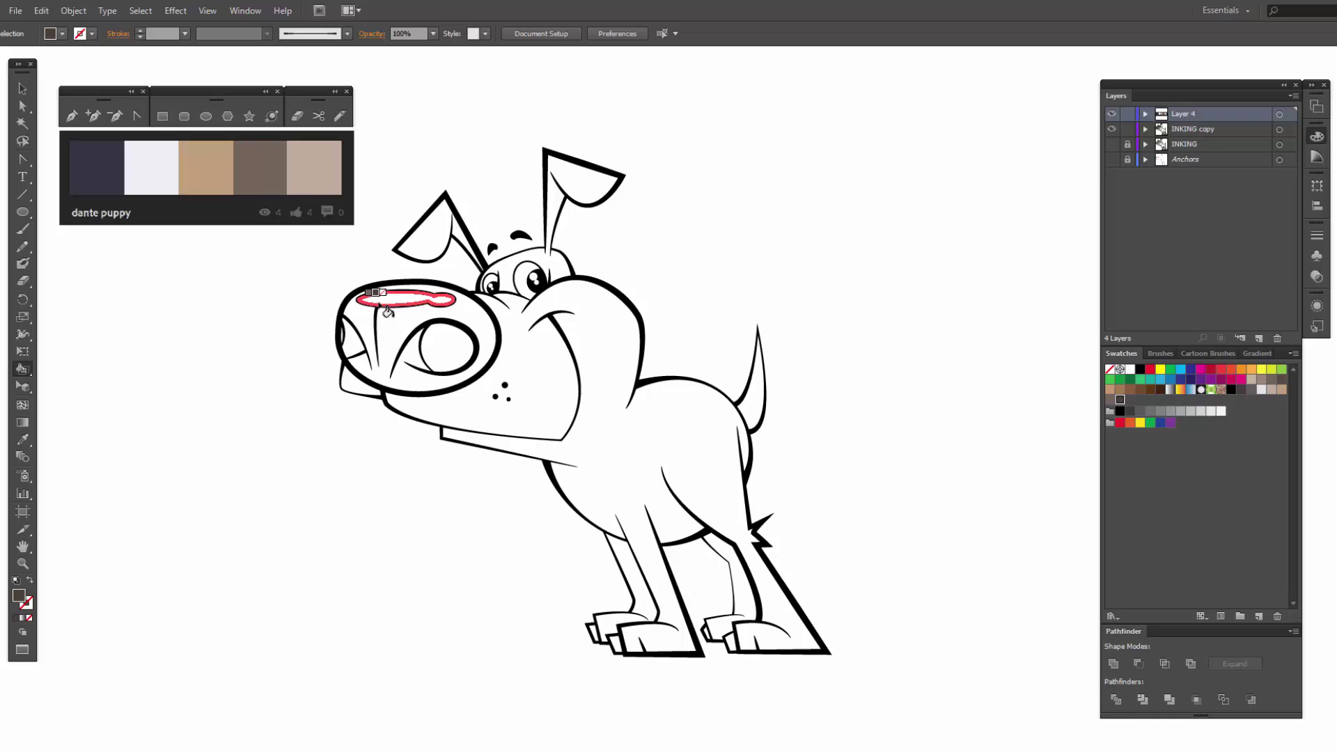
pyautogui.click(1271, 392)
pyautogui.click(676, 417)
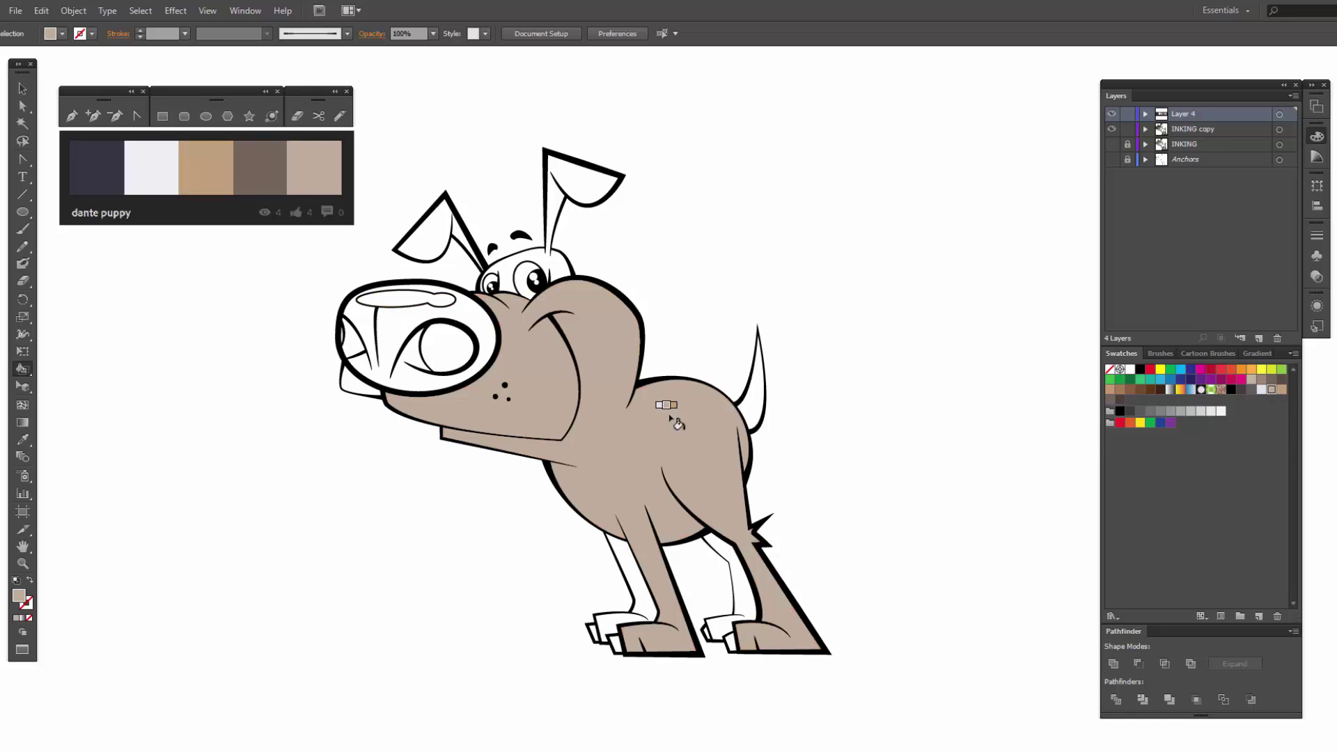
pyautogui.click(630, 581)
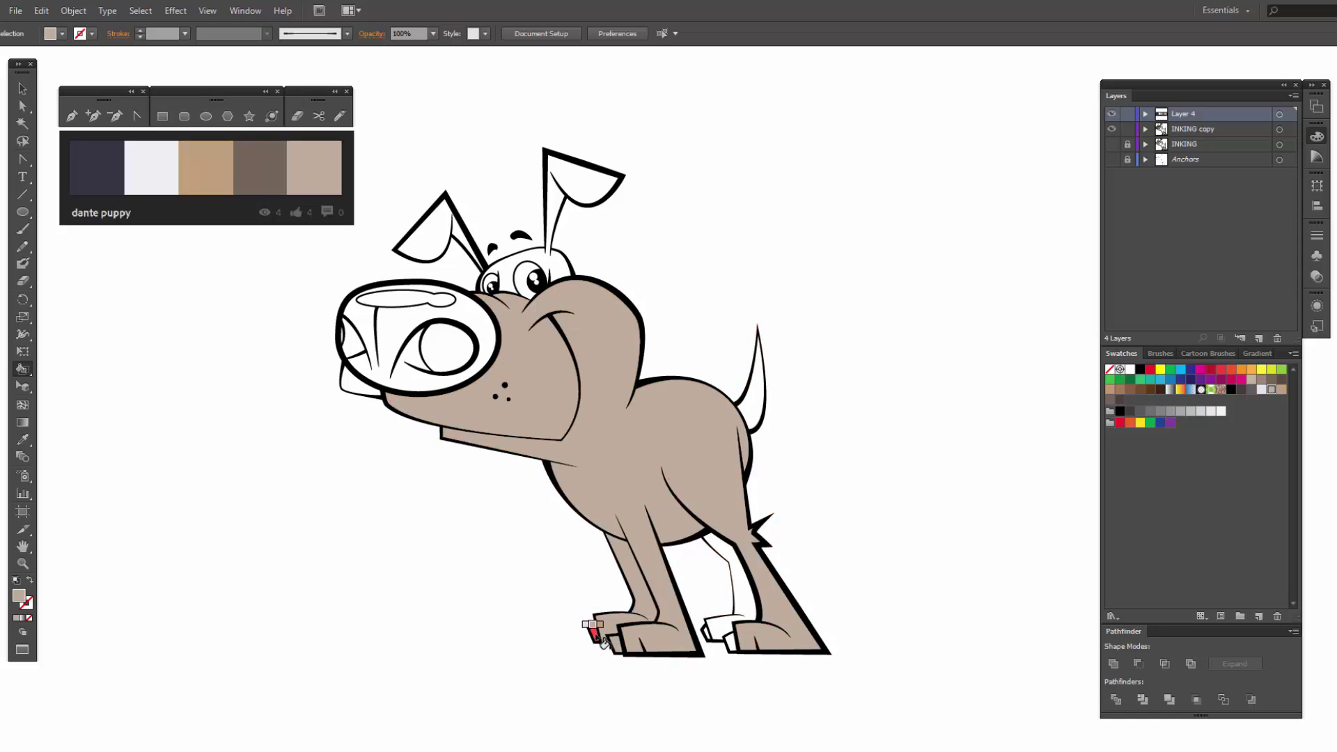
pyautogui.click(740, 623)
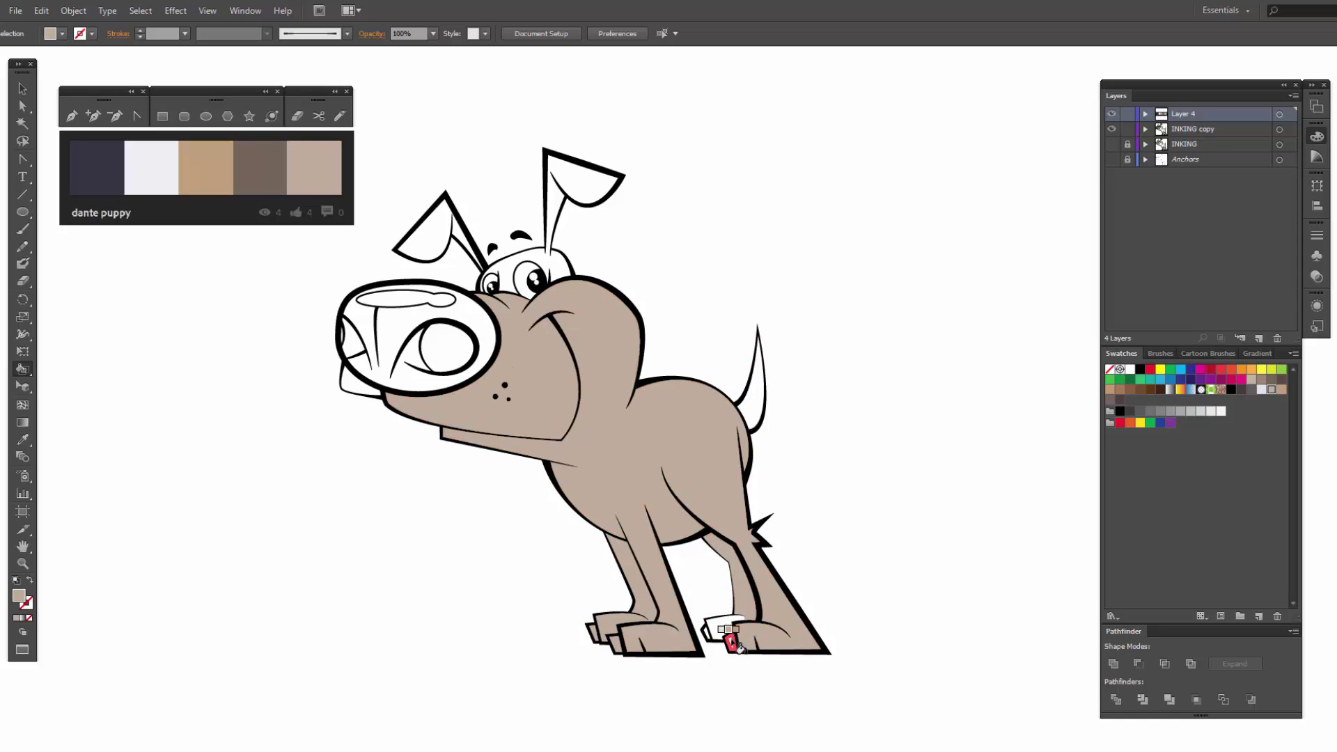
pyautogui.click(719, 635)
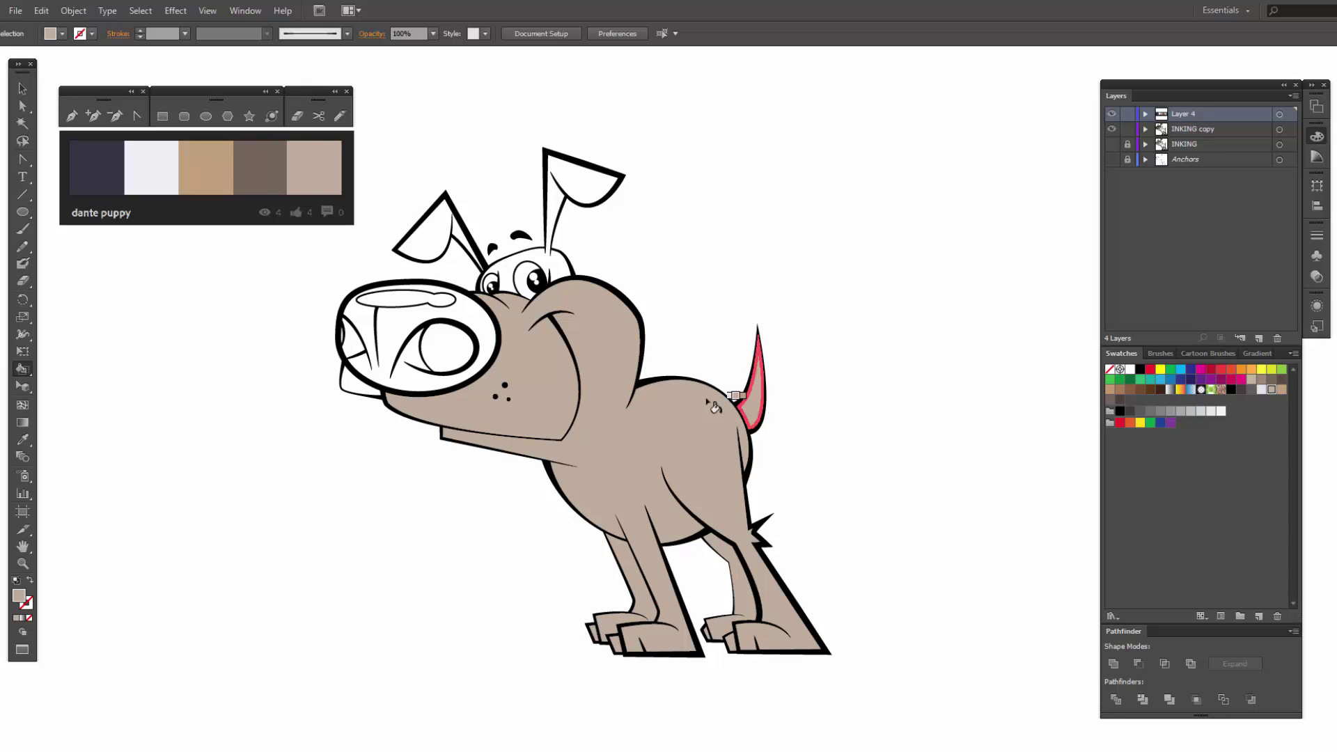
pyautogui.click(765, 405)
pyautogui.click(563, 271)
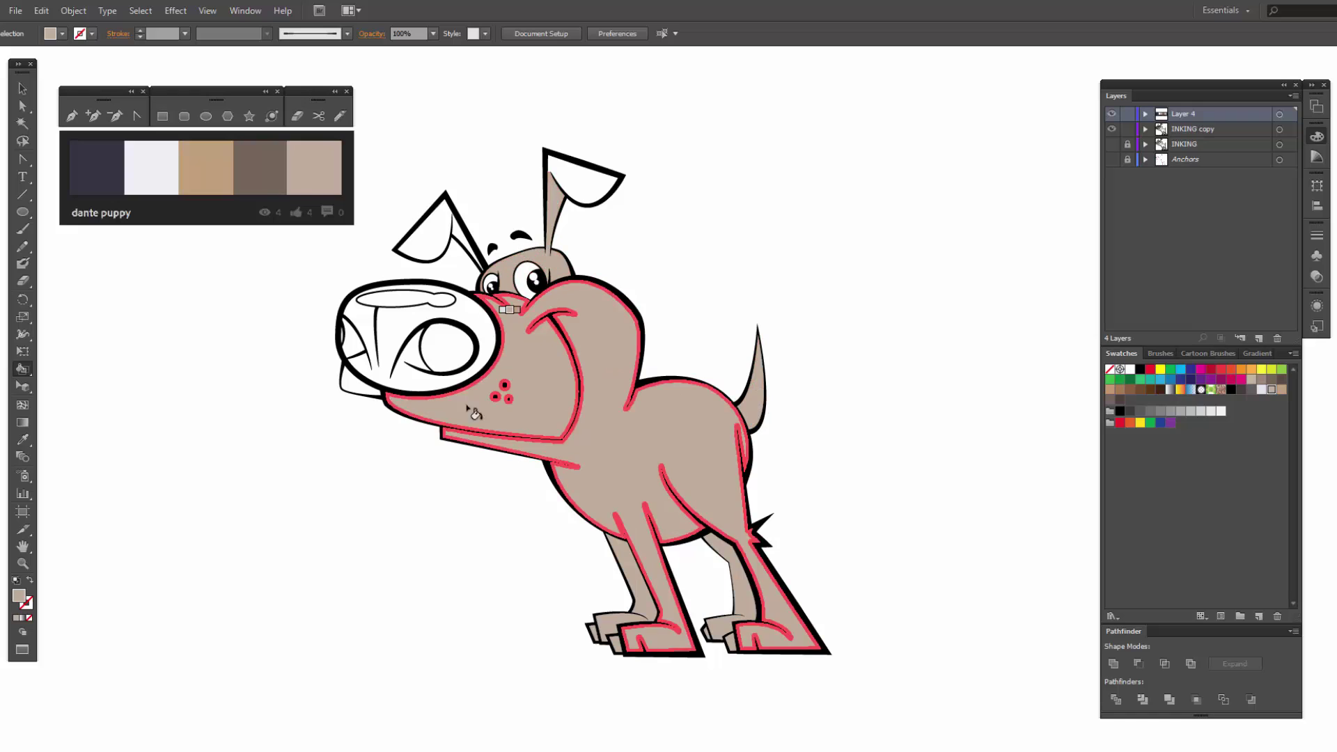
pyautogui.click(426, 234)
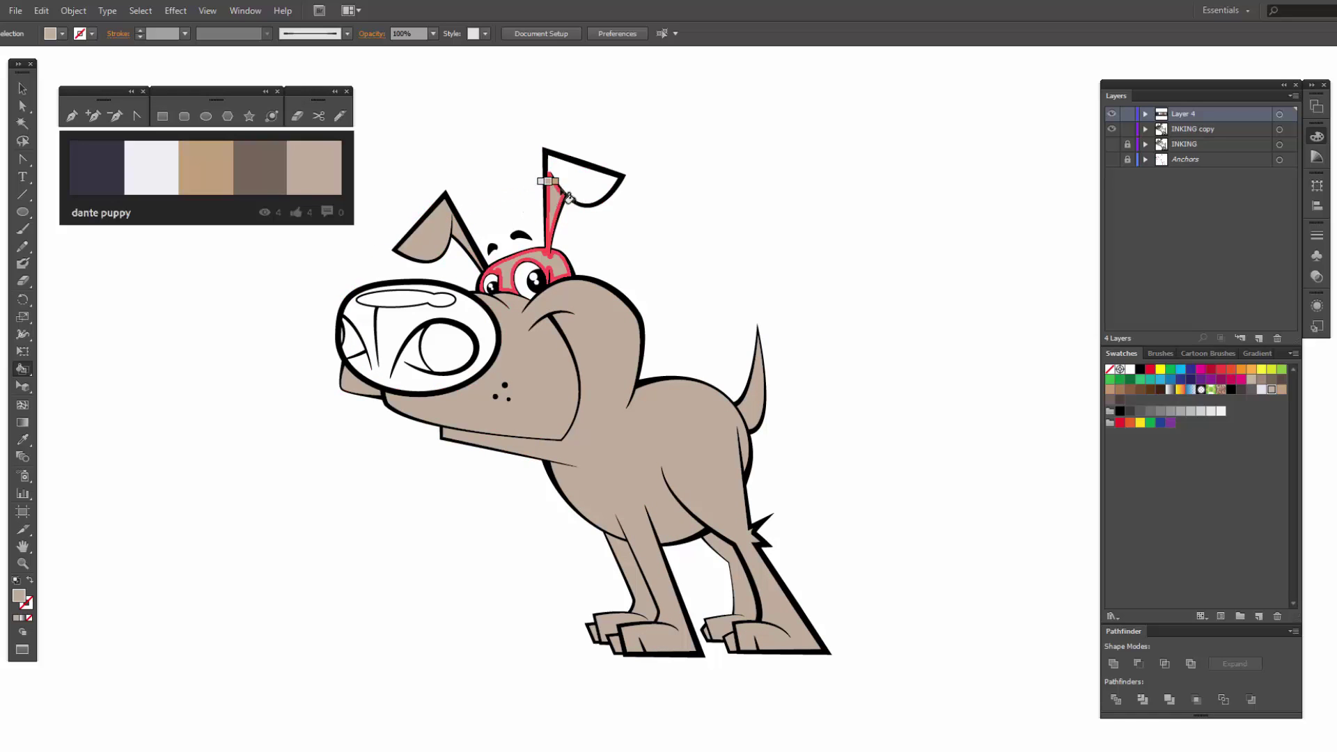
# Step: Fill the inner right ear beige and the nostril black
pyautogui.click(585, 180)
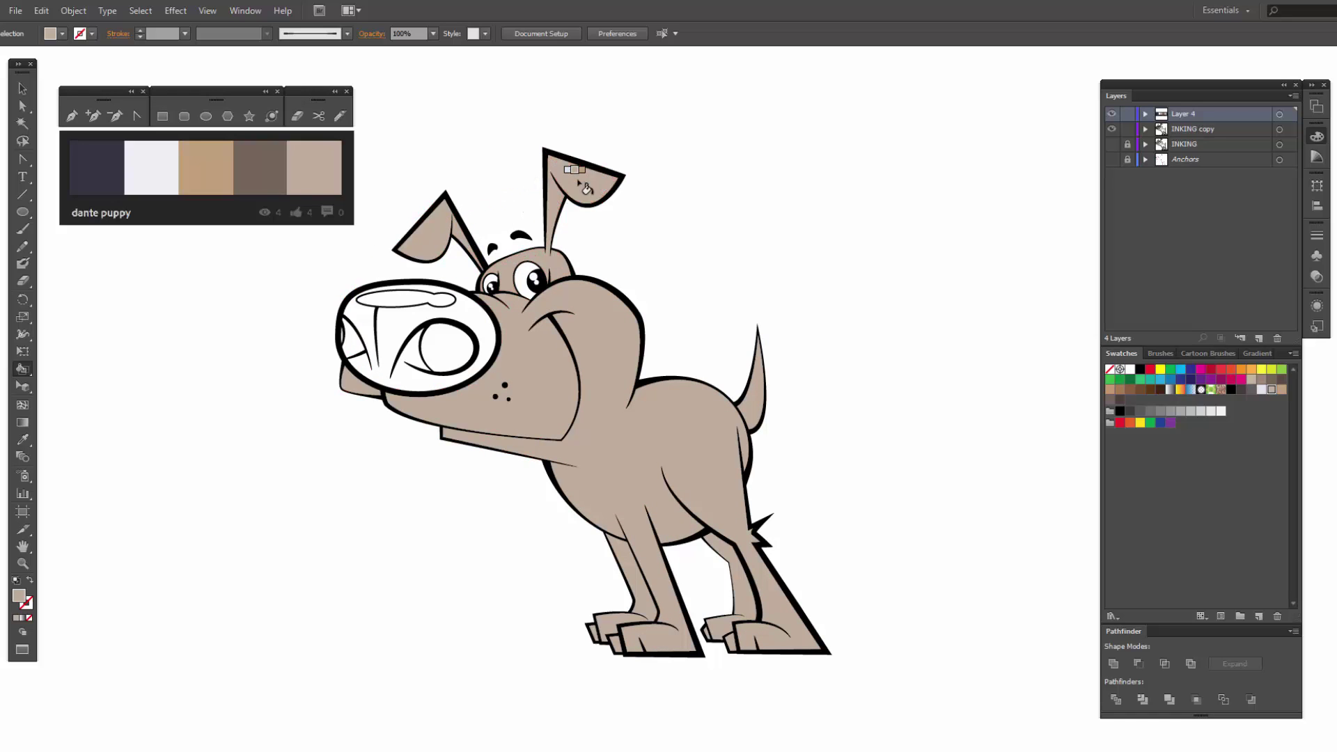
pyautogui.click(1129, 370)
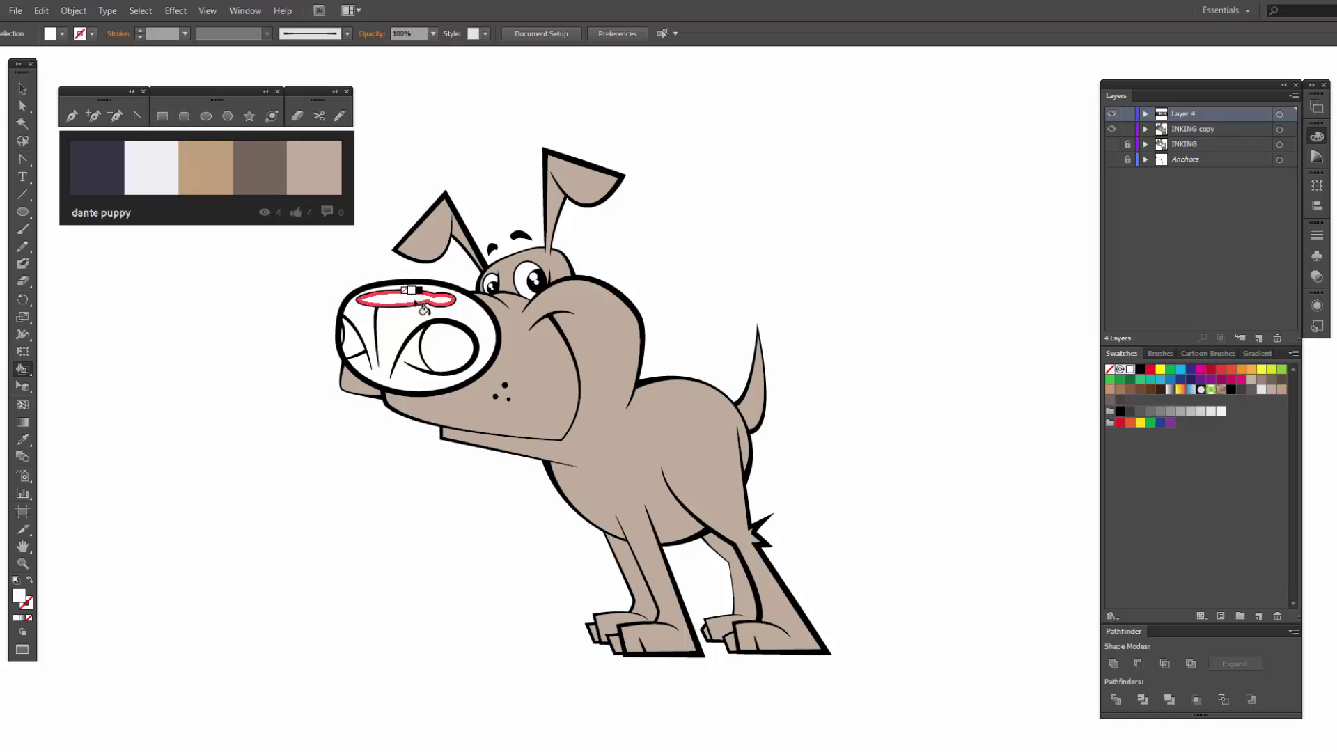
pyautogui.click(1231, 390)
pyautogui.click(438, 348)
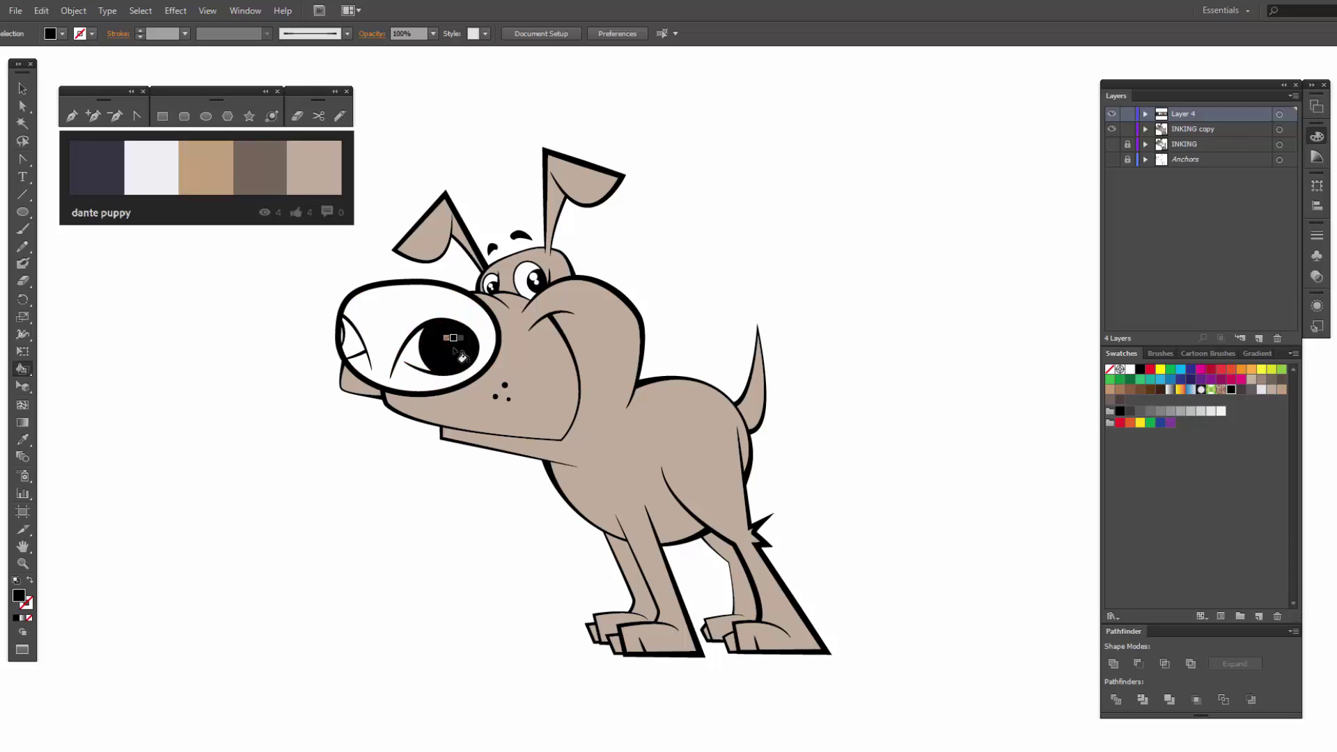
# Step: Fill the nose and the thin strip atop it dark grey, leaving the highlights white
pyautogui.press('Right')
pyautogui.click(341, 325)
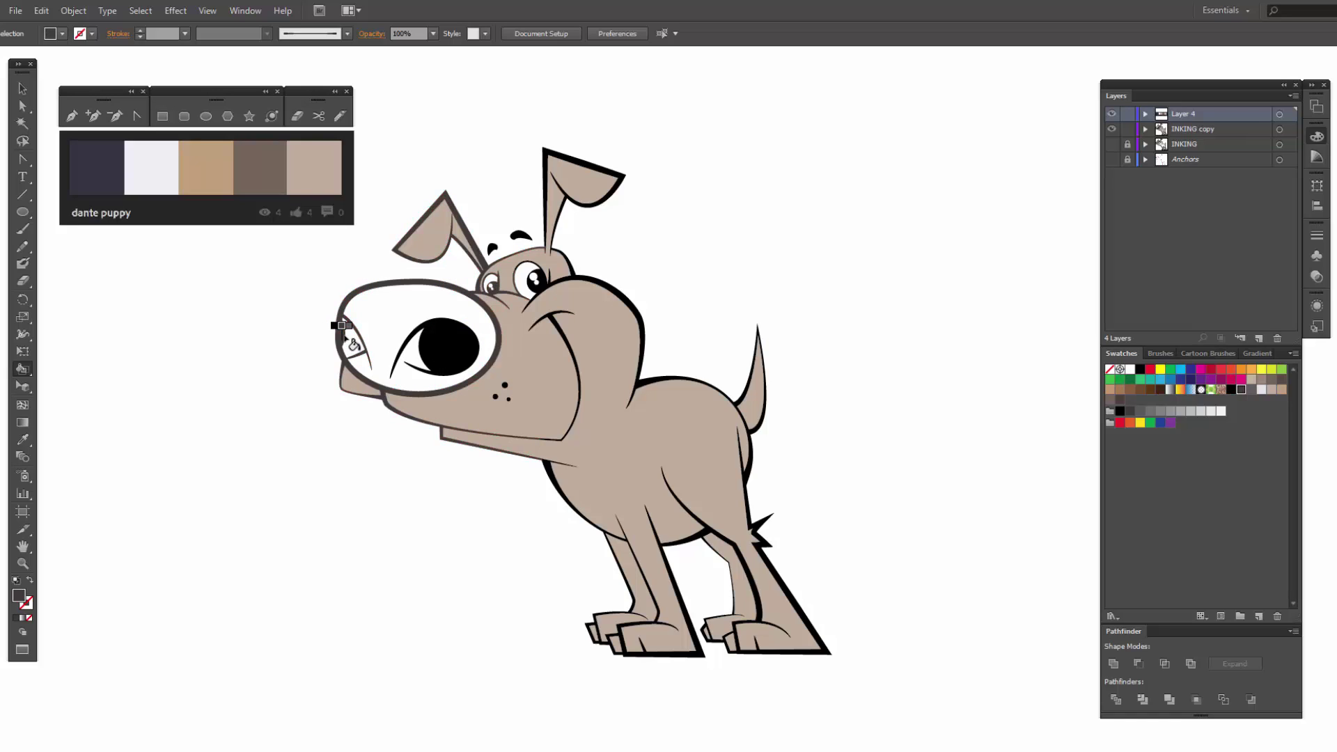
pyautogui.hotkey('ctrl', 'z')
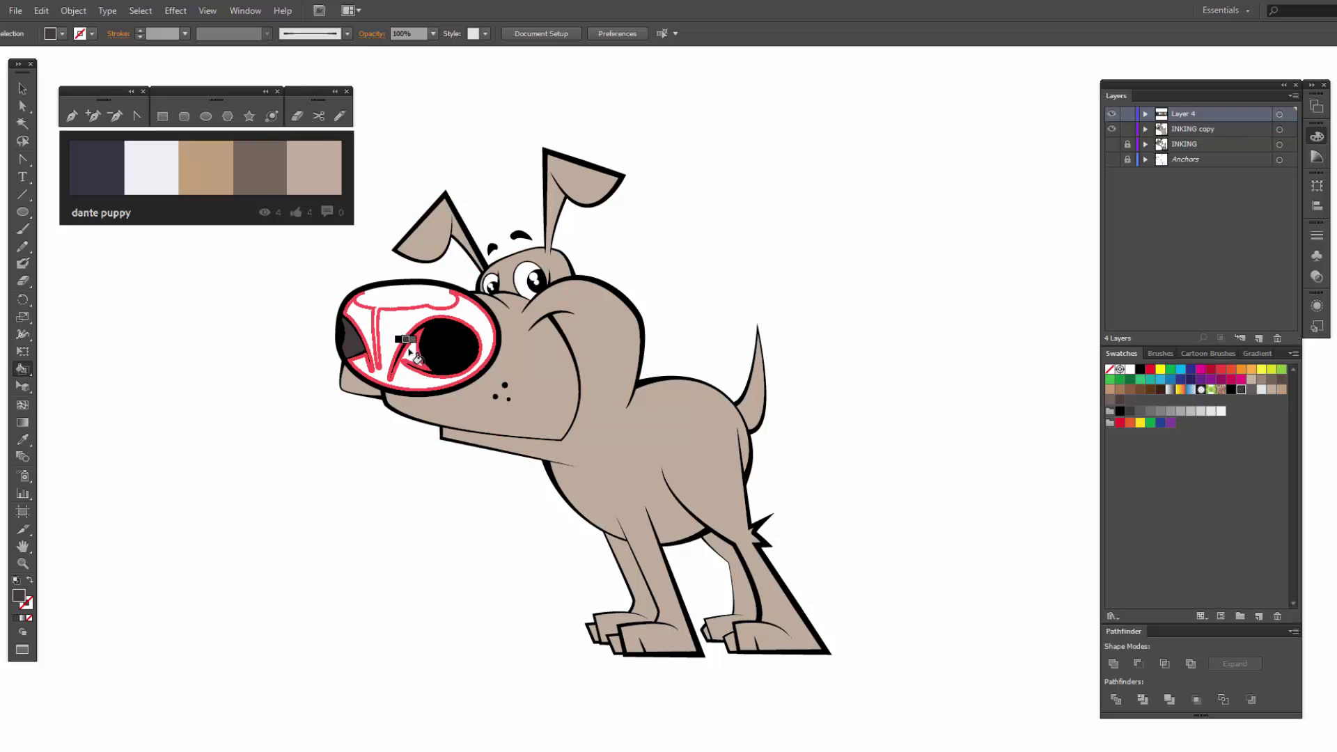
pyautogui.click(410, 352)
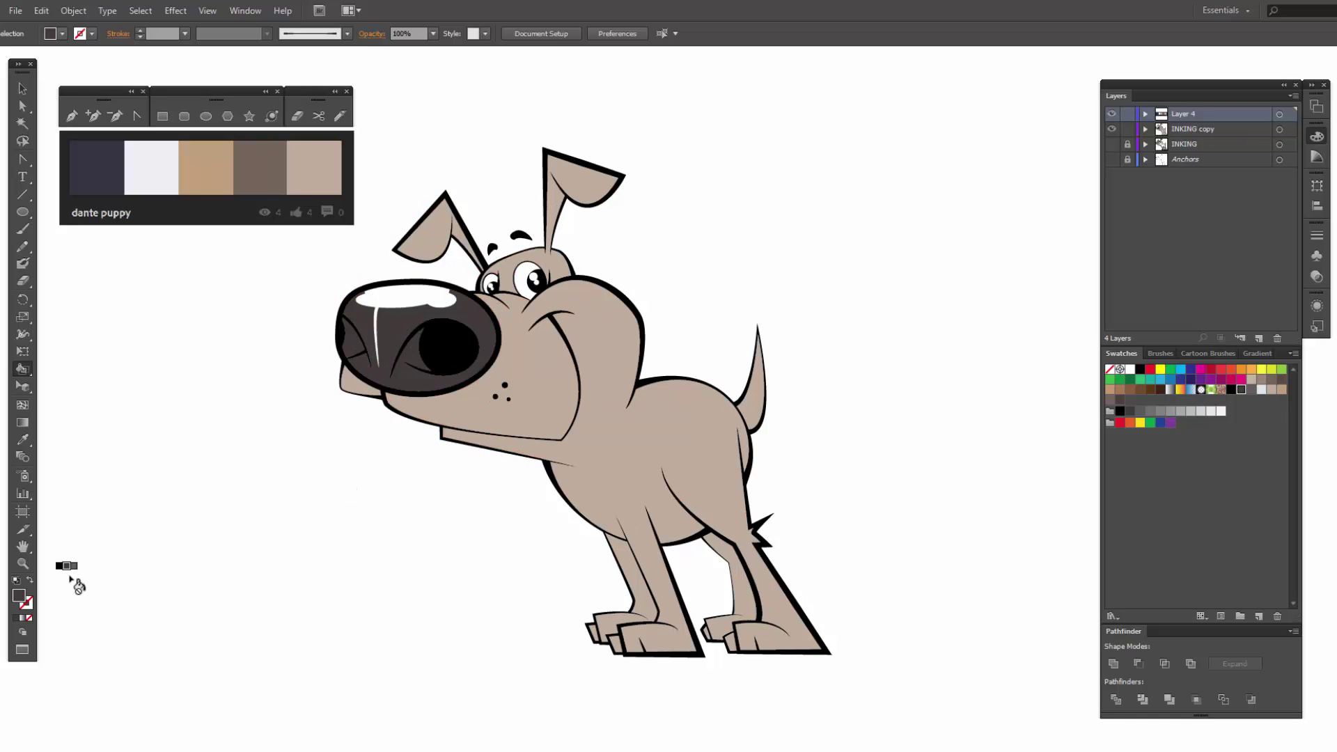
pyautogui.click(399, 291)
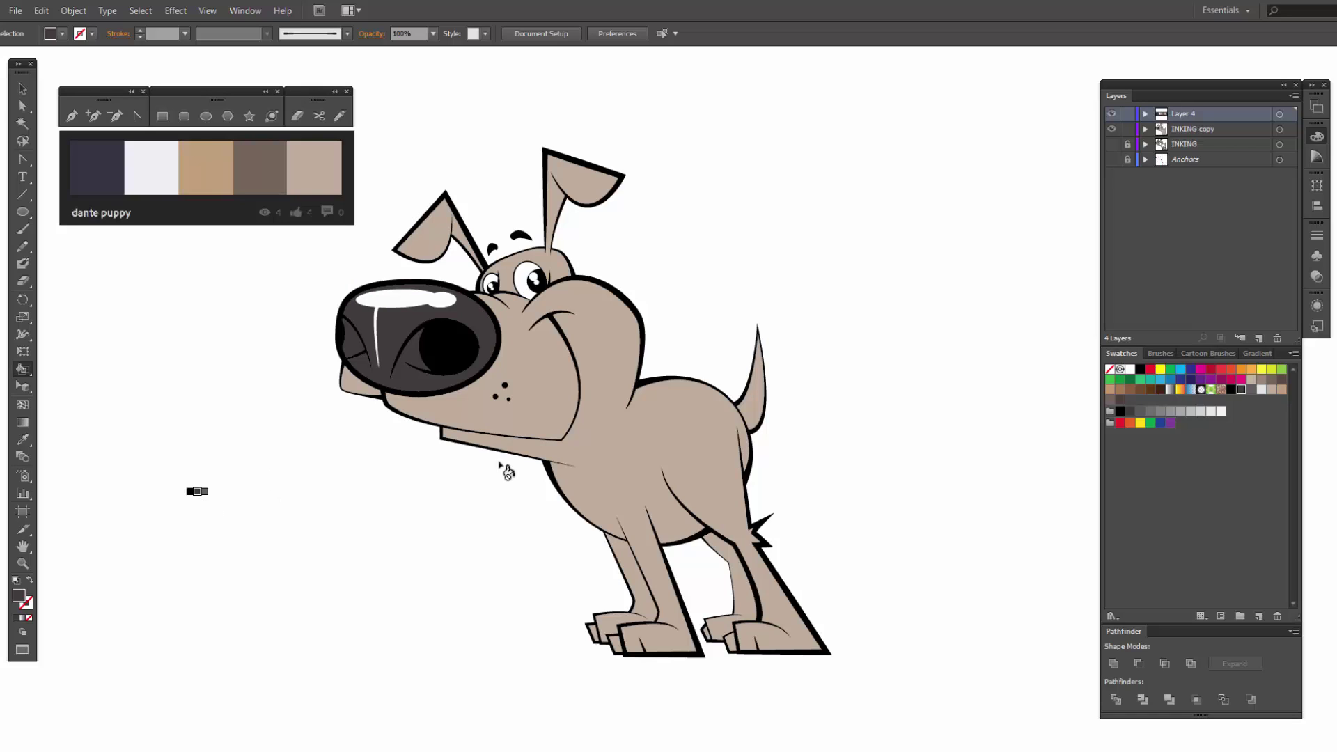
# Step: Set the fill to the black swatch and confirm its 231F20 value in the Color Picker
pyautogui.click(1230, 389)
pyautogui.doubleClick(18, 597)
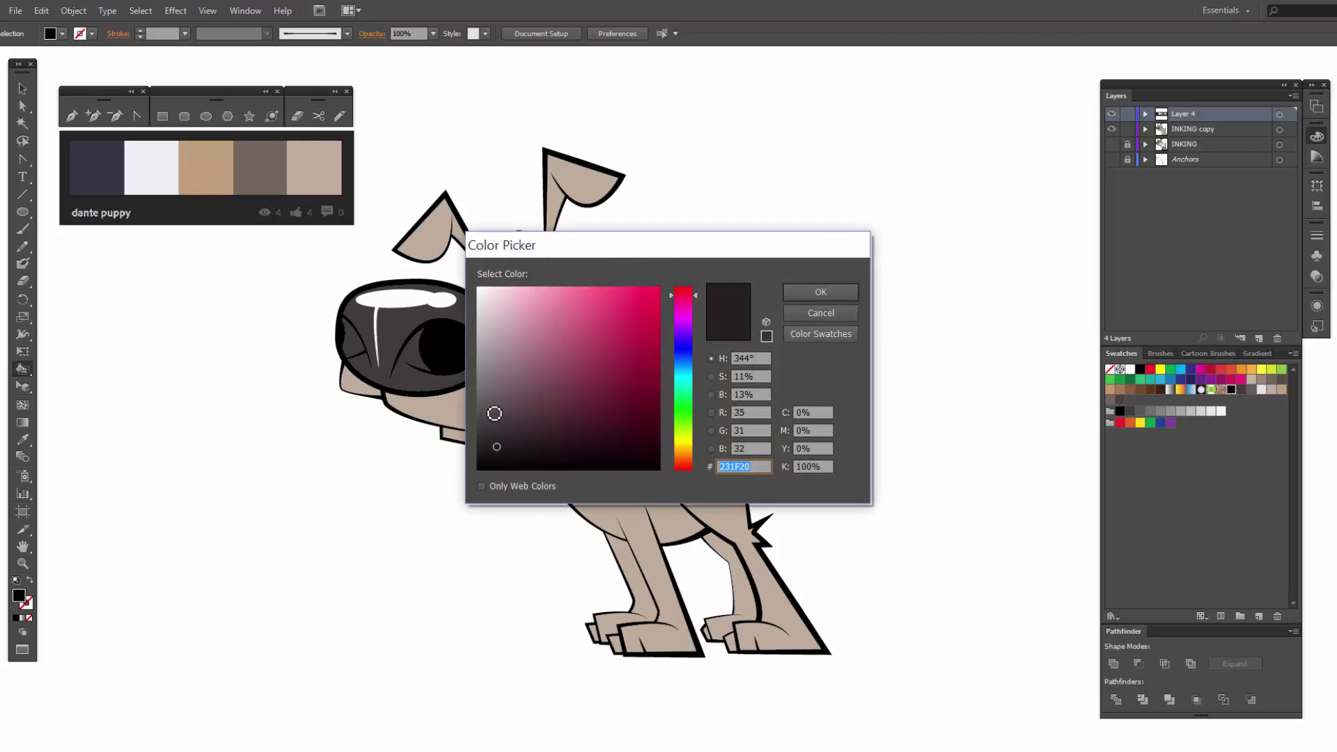
pyautogui.click(826, 315)
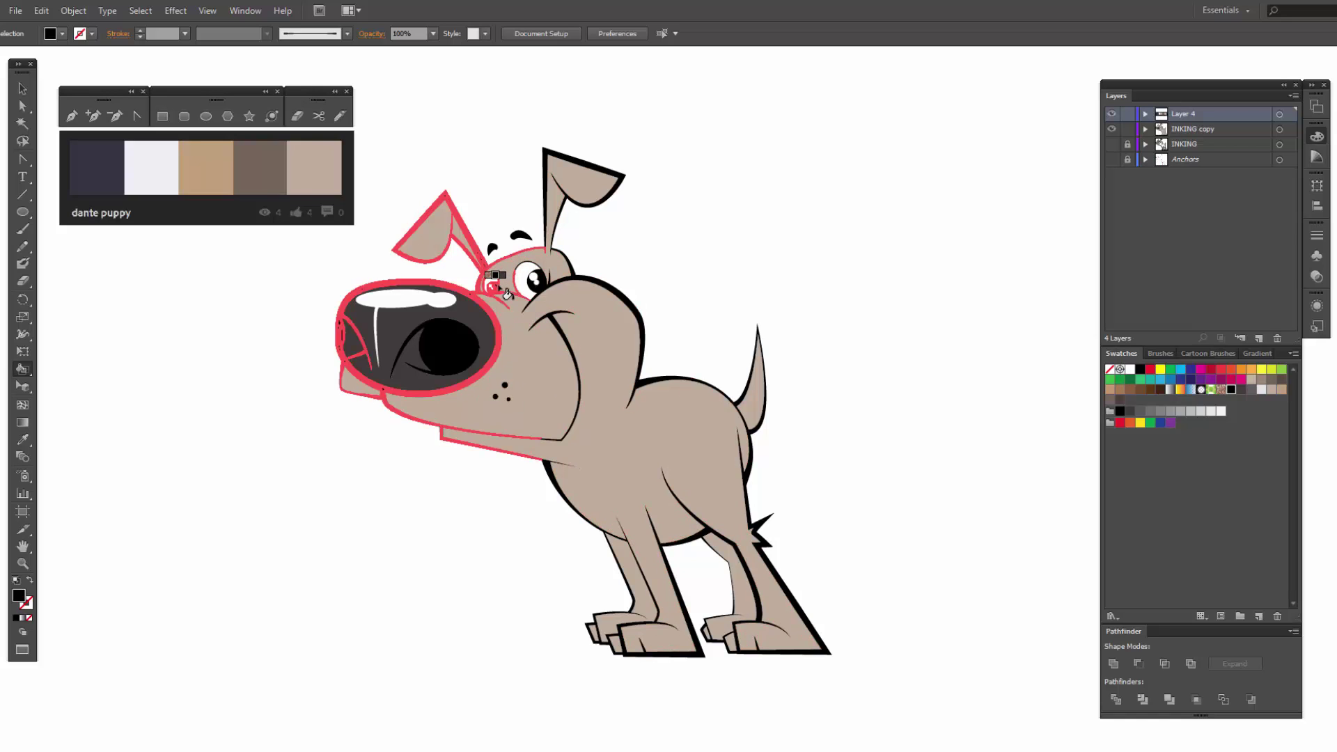
# Step: Fill the right eyebrow, inner back leg, gap between rear paws and left ear interior black
pyautogui.click(520, 237)
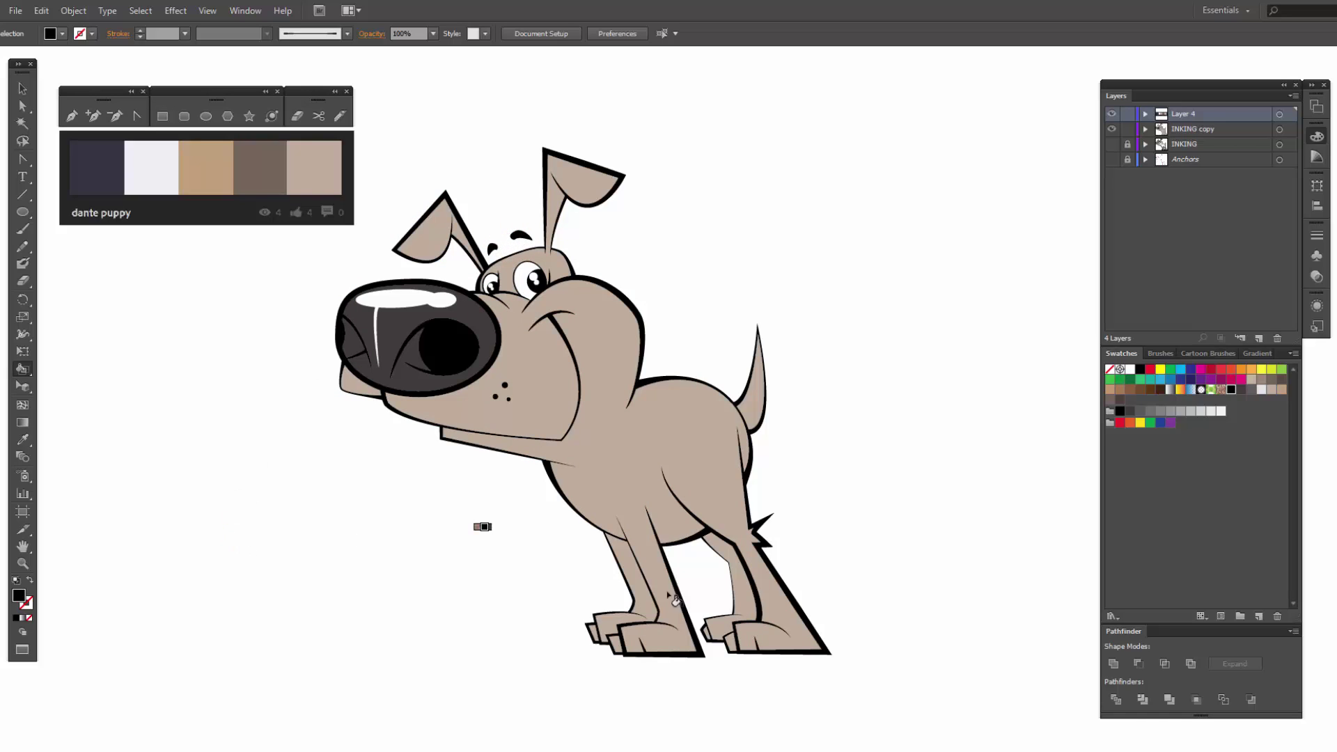
pyautogui.click(742, 576)
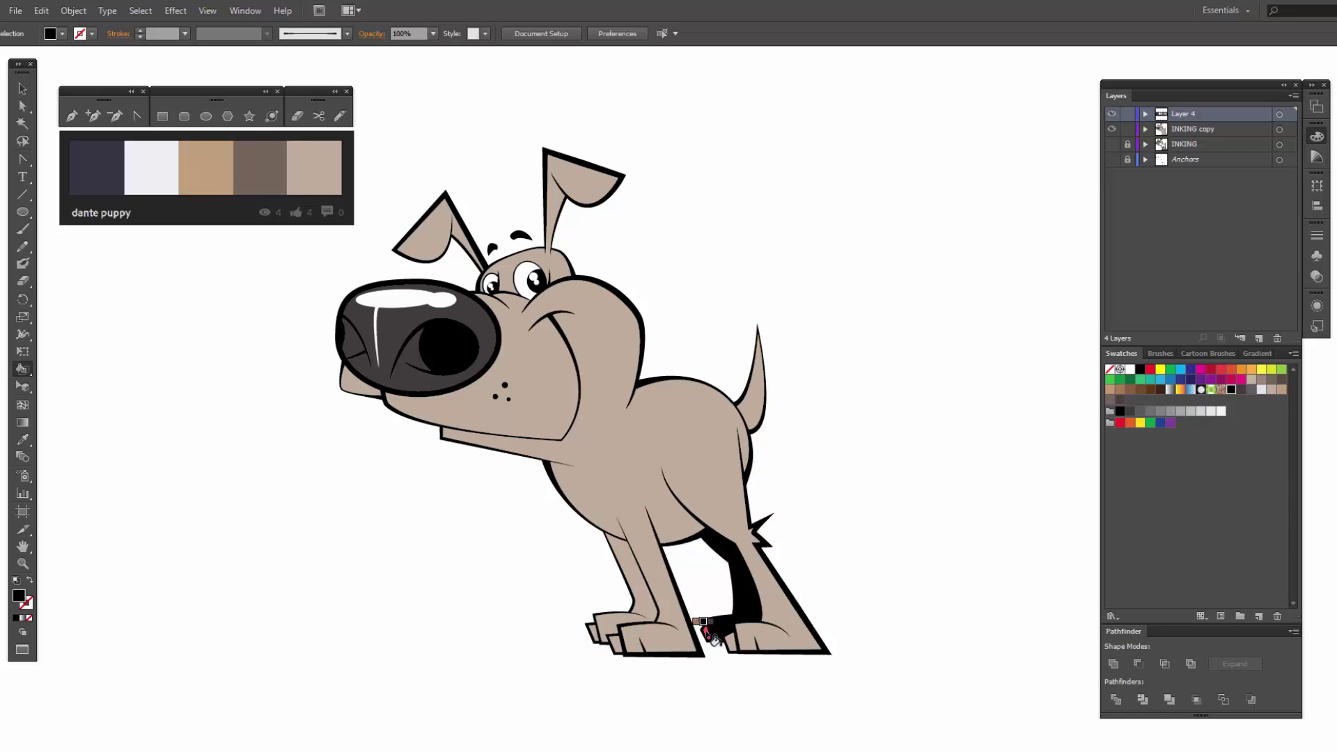
pyautogui.click(705, 630)
pyautogui.click(452, 240)
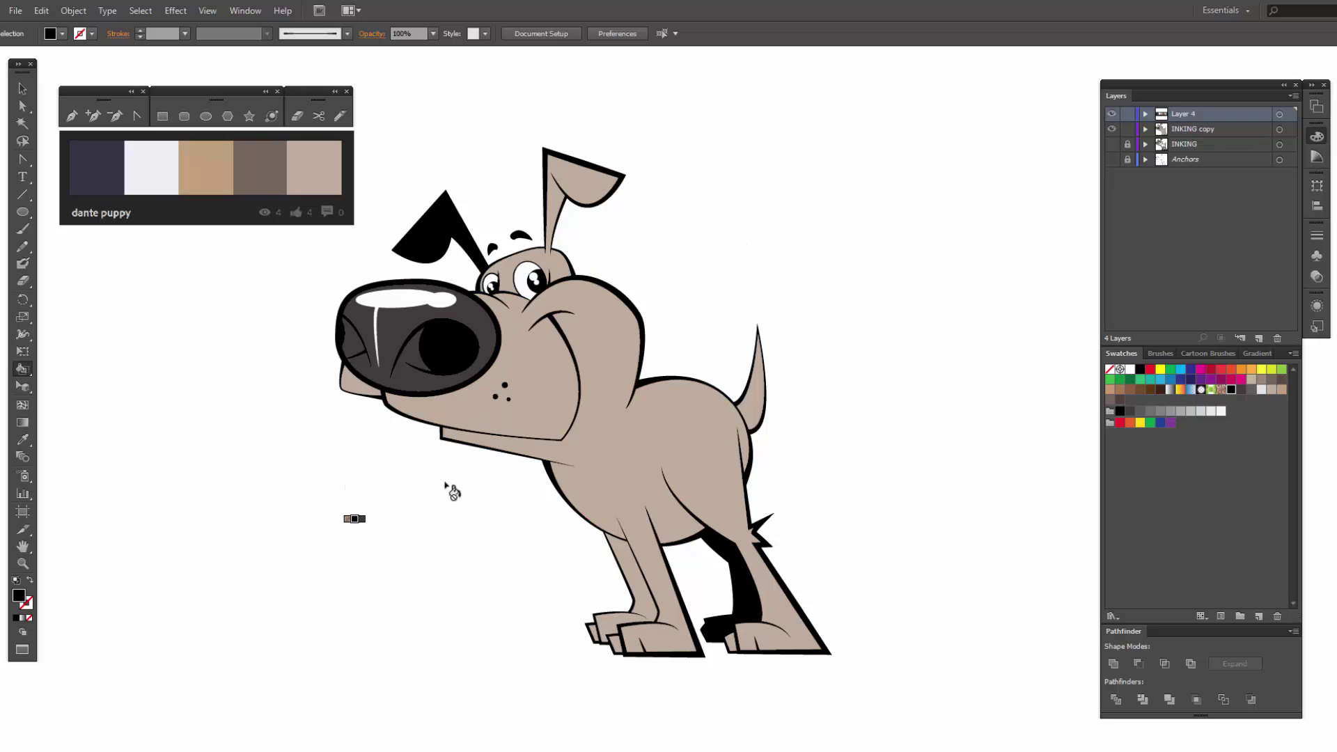
# Step: Expand the Live Paint dog into regular artwork and deselect it
pyautogui.click(23, 89)
pyautogui.click(609, 337)
pyautogui.click(74, 11)
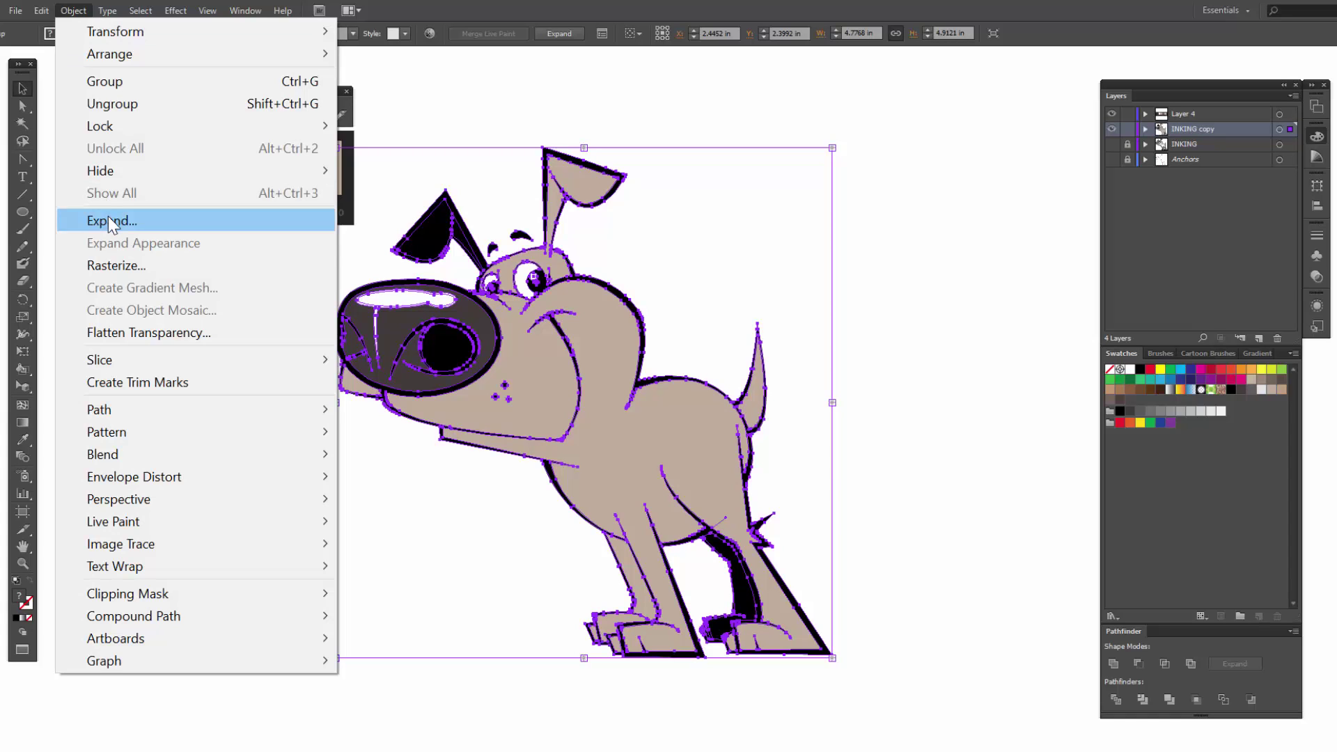
pyautogui.click(108, 221)
pyautogui.click(655, 477)
pyautogui.click(913, 477)
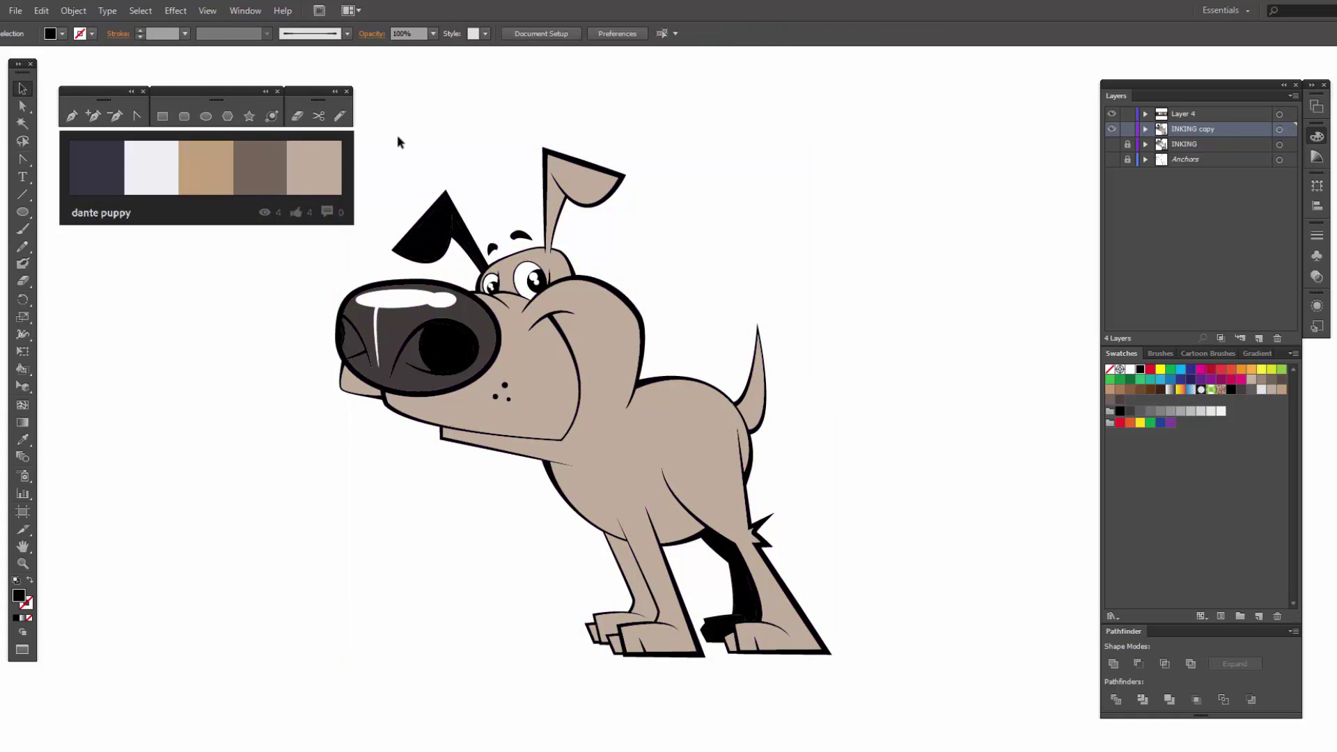
# Step: Ungroup the expanded dog artwork three times so the ear shapes are separate
pyautogui.click(428, 232)
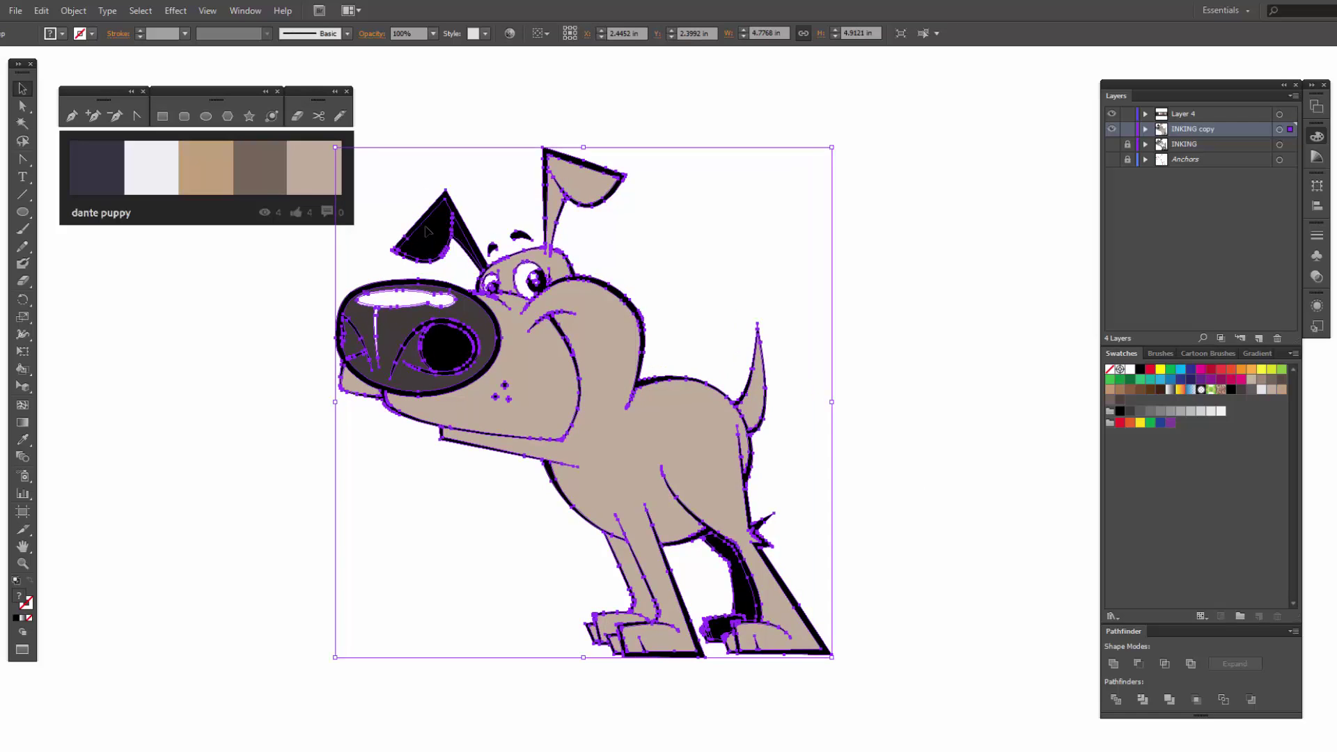
pyautogui.rightClick(428, 231)
pyautogui.click(474, 341)
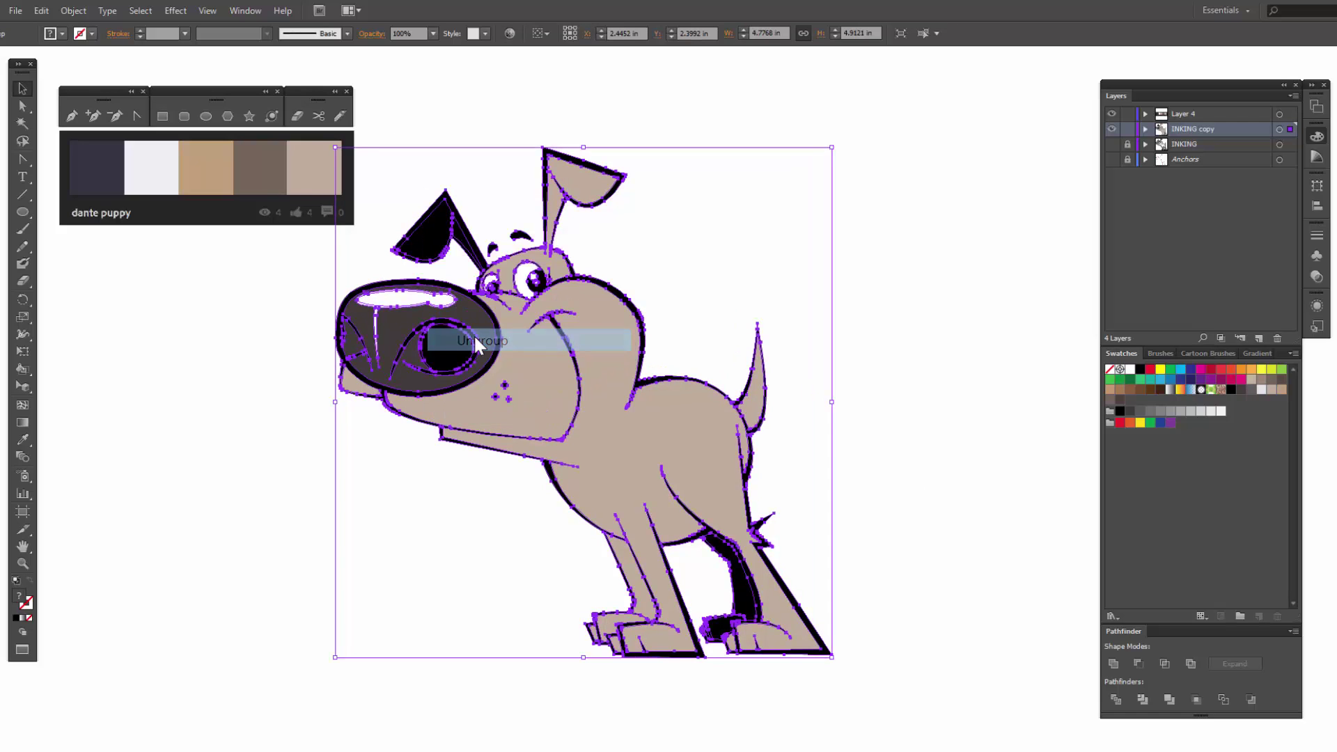
pyautogui.click(289, 314)
pyautogui.click(440, 248)
pyautogui.rightClick(440, 248)
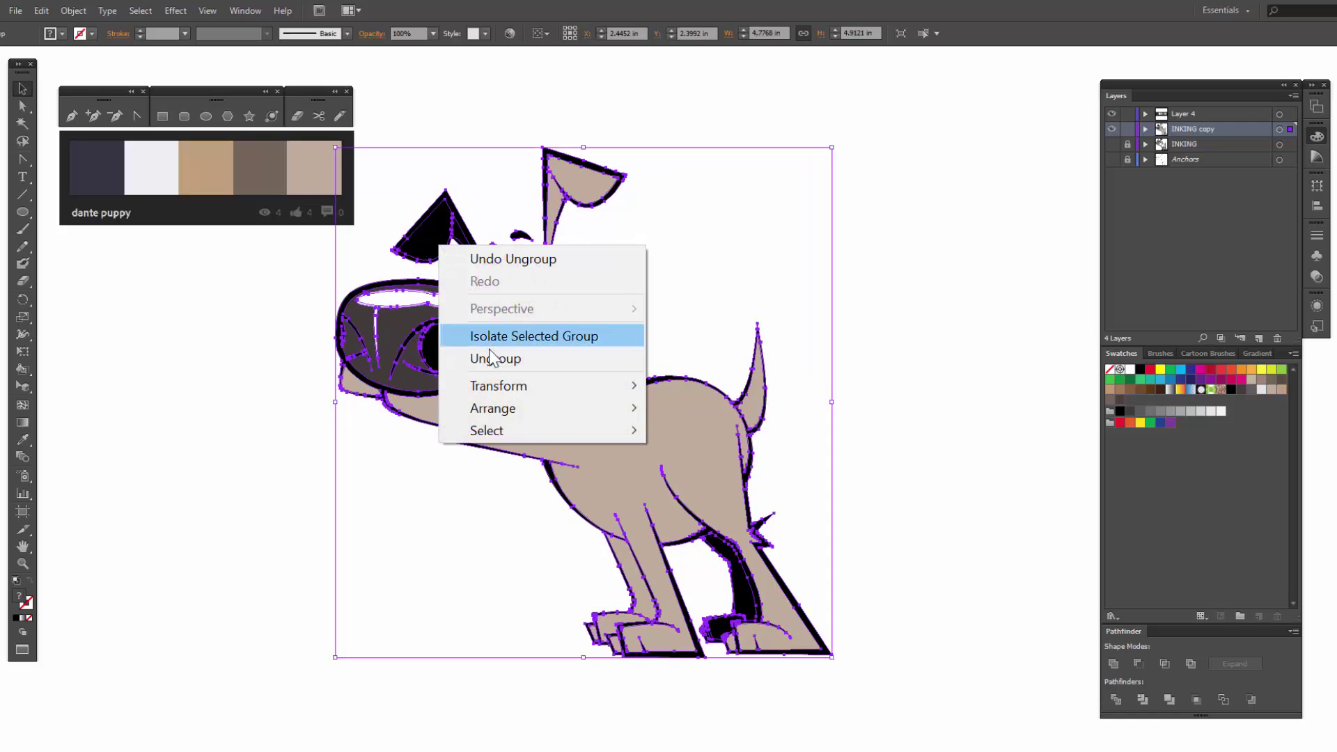
pyautogui.click(489, 356)
pyautogui.hotkey('ctrl', 'shift', 'a')
pyautogui.click(443, 252)
pyautogui.rightClick(443, 252)
pyautogui.click(492, 362)
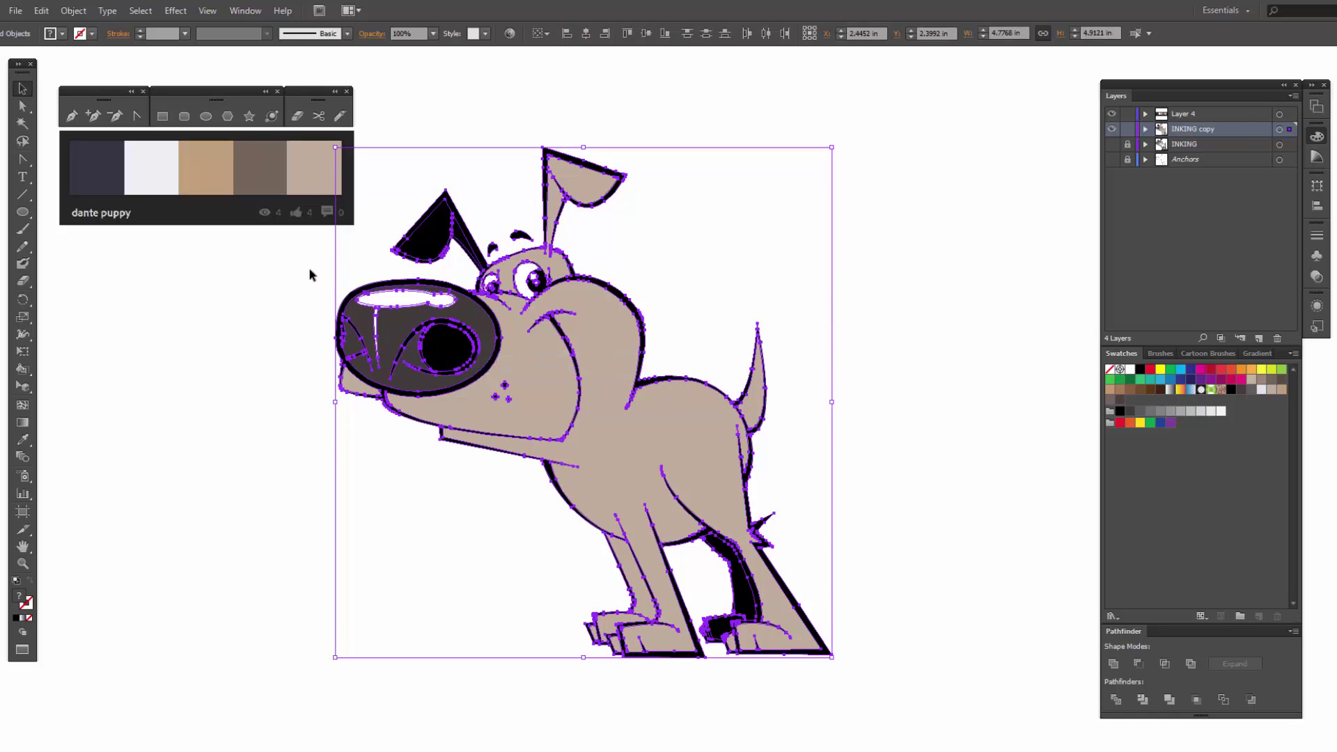
pyautogui.click(310, 269)
# Step: Recolour the black wedge beside the left ear with the body's tan
pyautogui.click(426, 249)
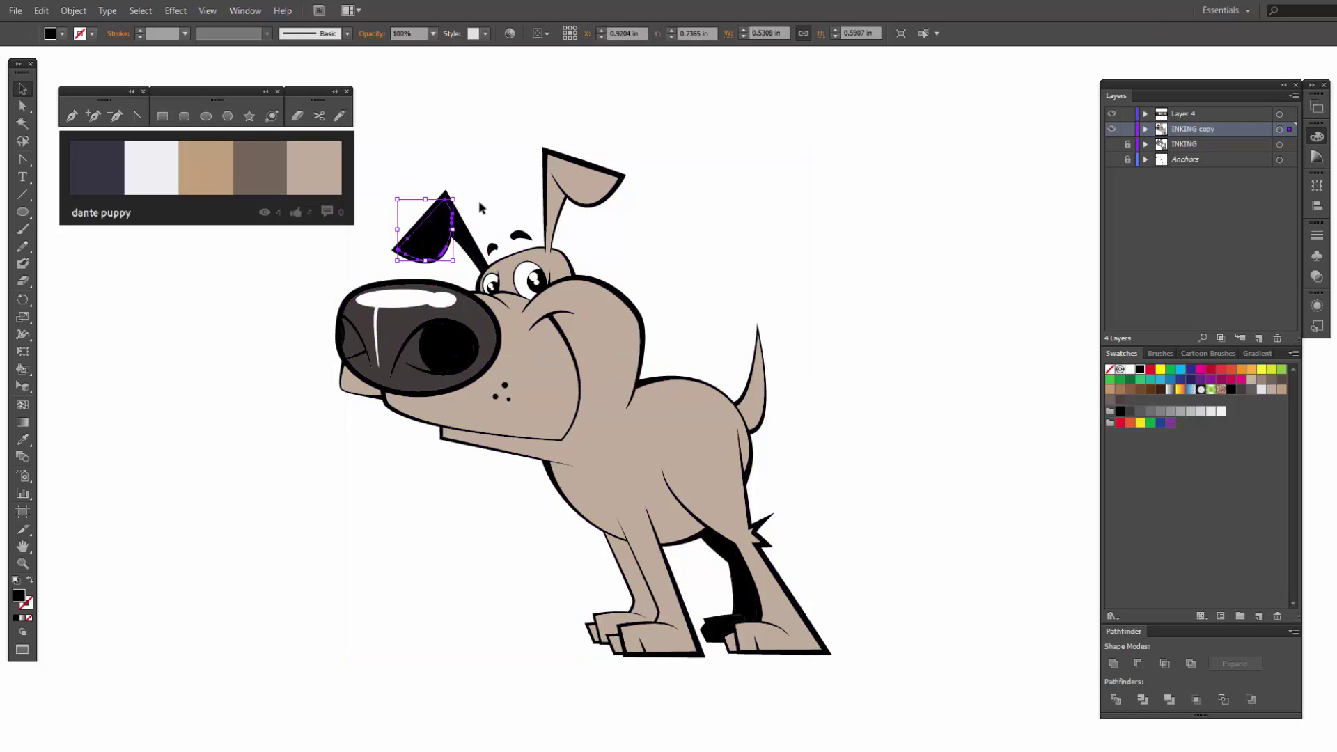
pyautogui.click(479, 199)
pyautogui.click(426, 247)
pyautogui.click(1241, 390)
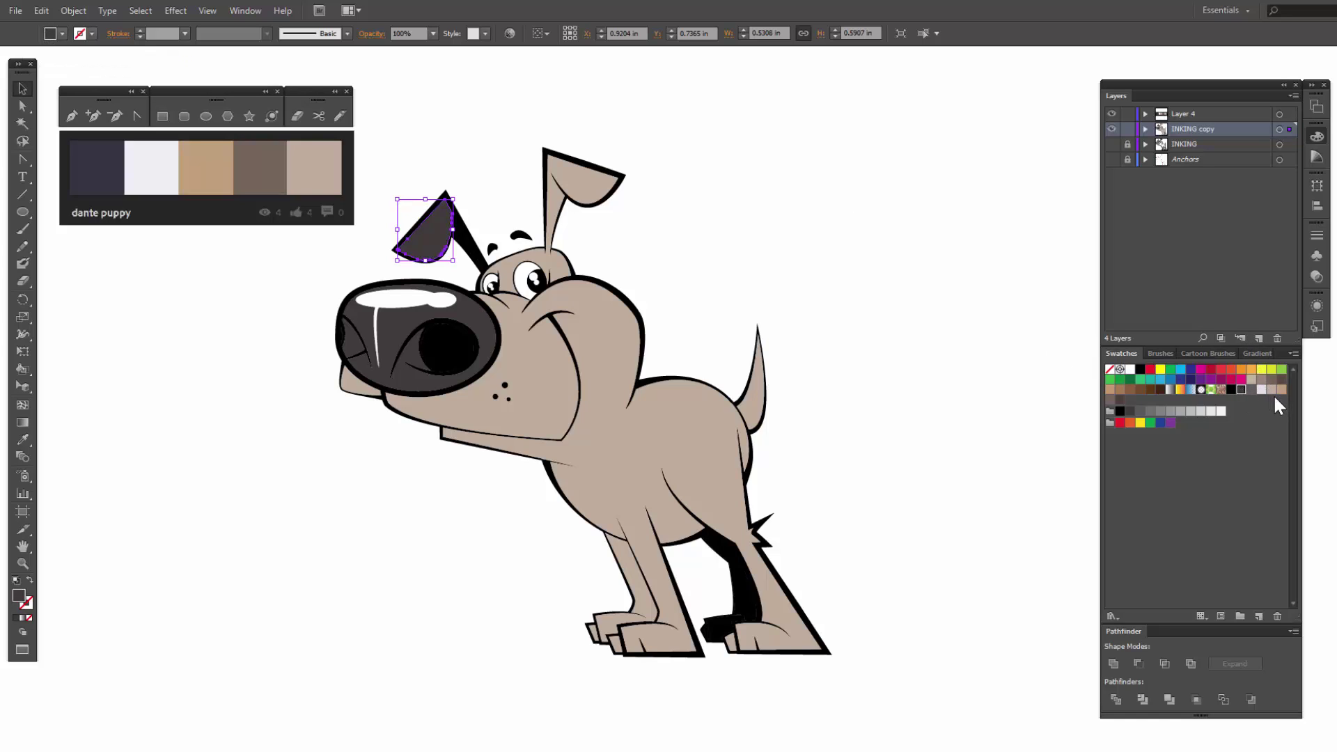
pyautogui.click(1271, 389)
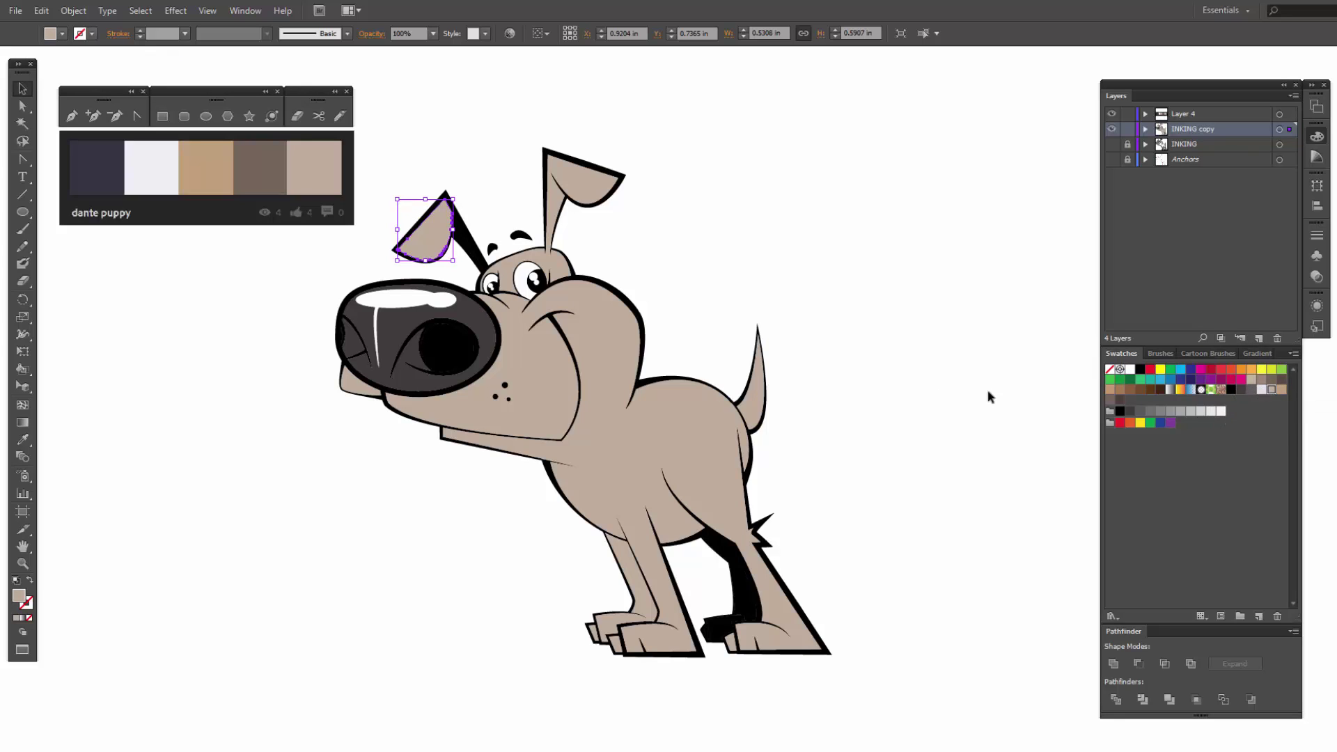
pyautogui.click(822, 287)
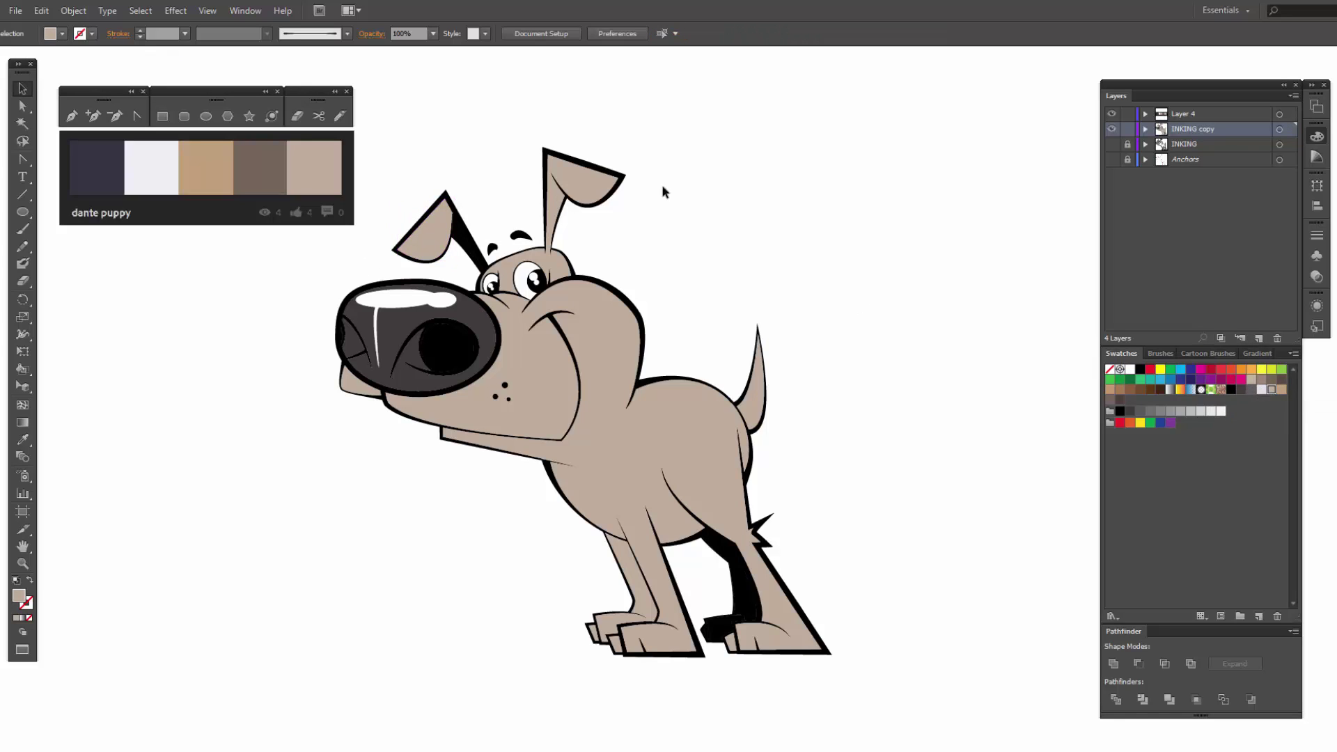
pyautogui.click(472, 248)
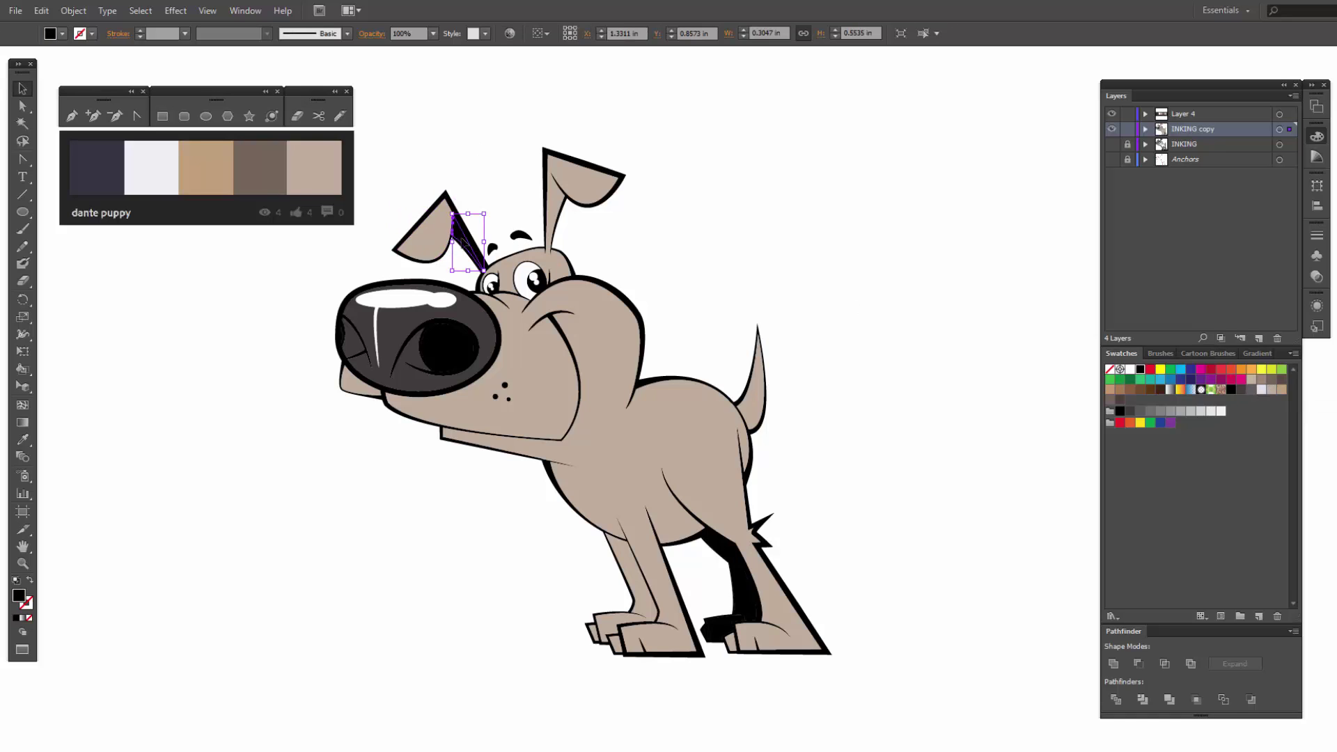
pyautogui.click(1271, 390)
pyautogui.click(963, 454)
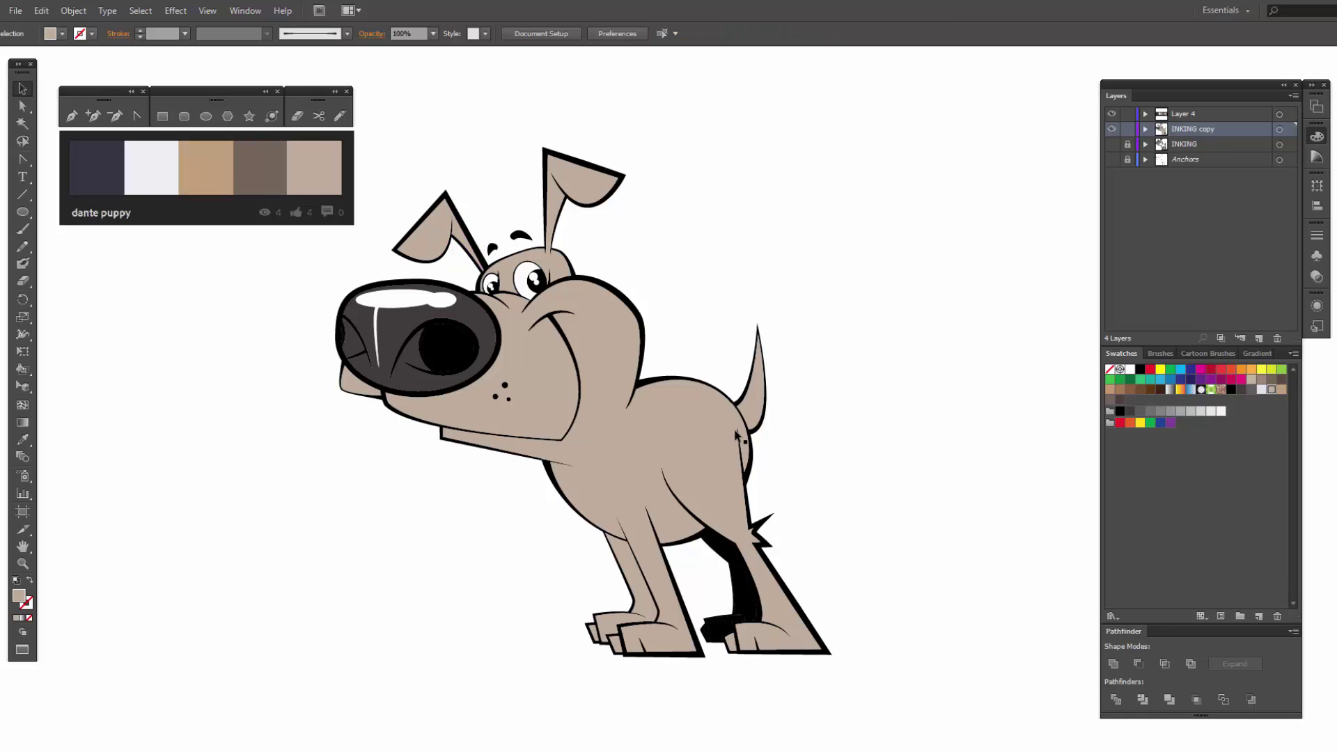
# Step: Duplicate the INKING copy layer, lock the original, and rename the duplicate VAlues
pyautogui.click(653, 411)
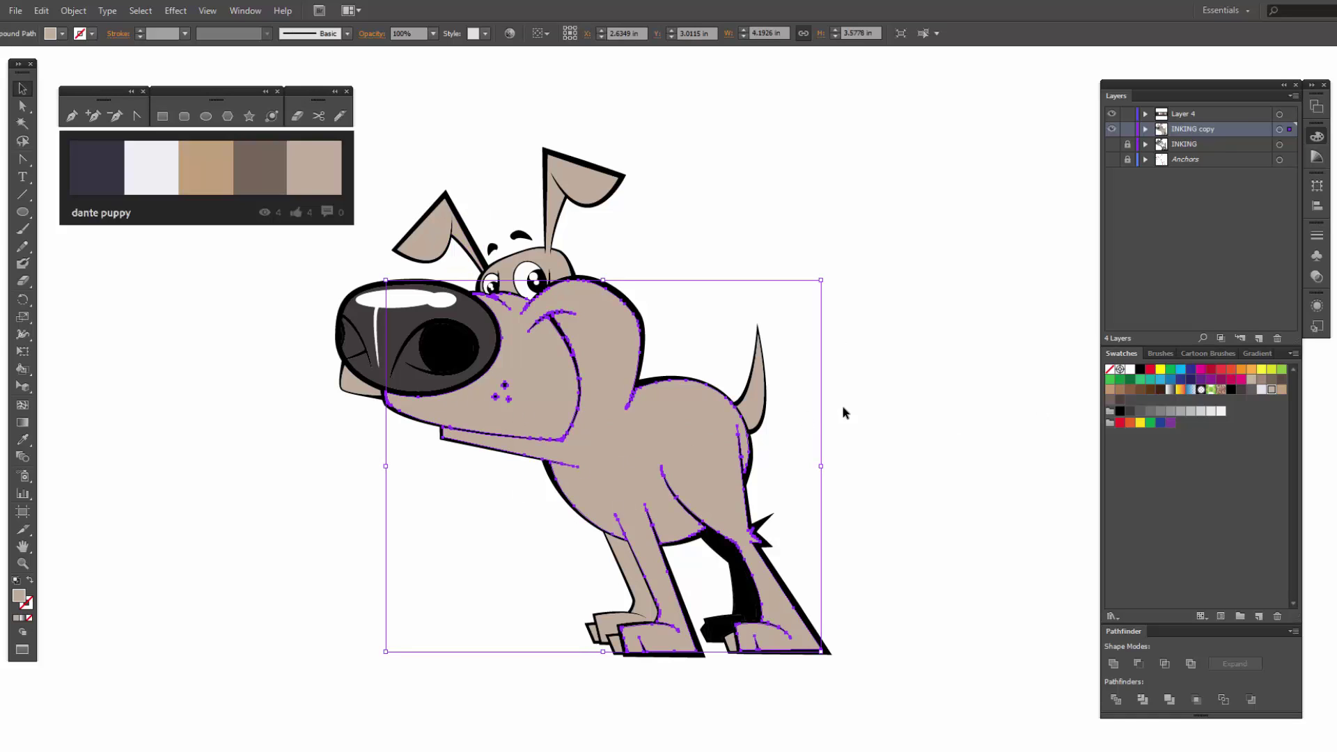
pyautogui.click(897, 419)
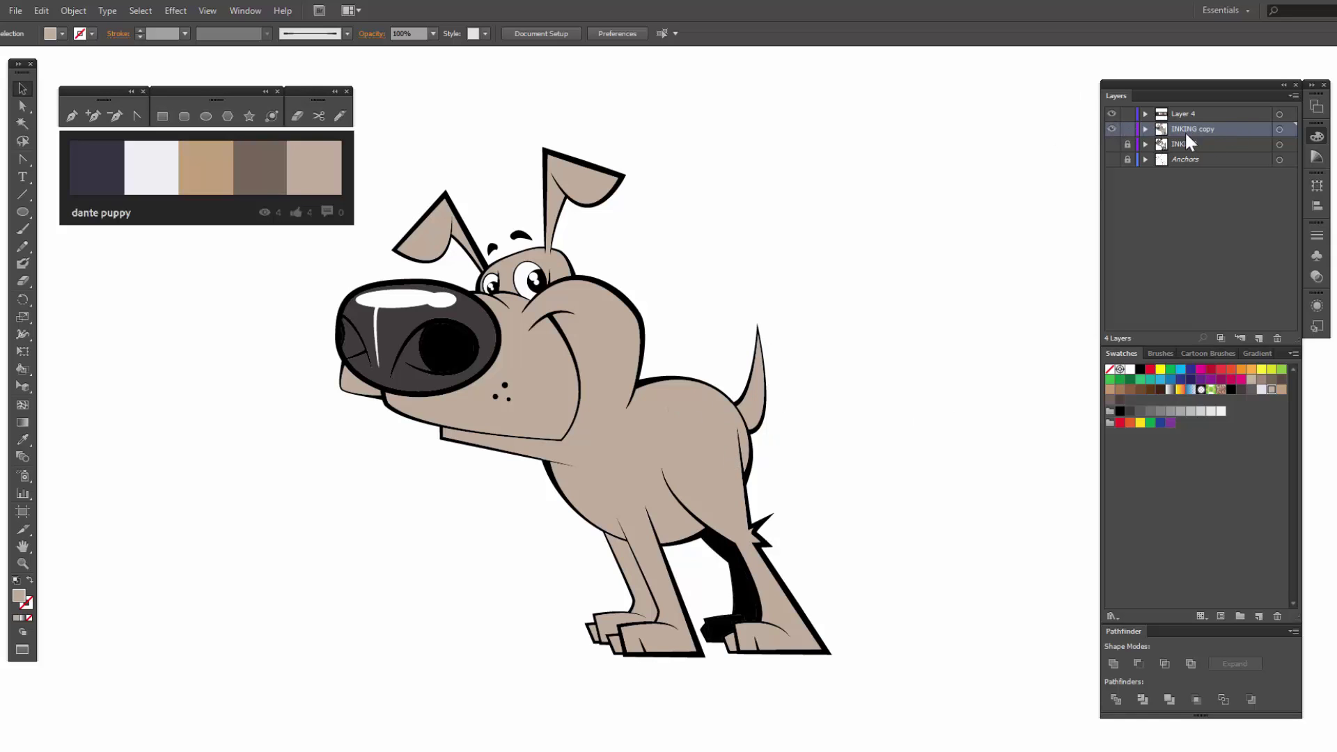
pyautogui.click(1286, 96)
pyautogui.click(1138, 149)
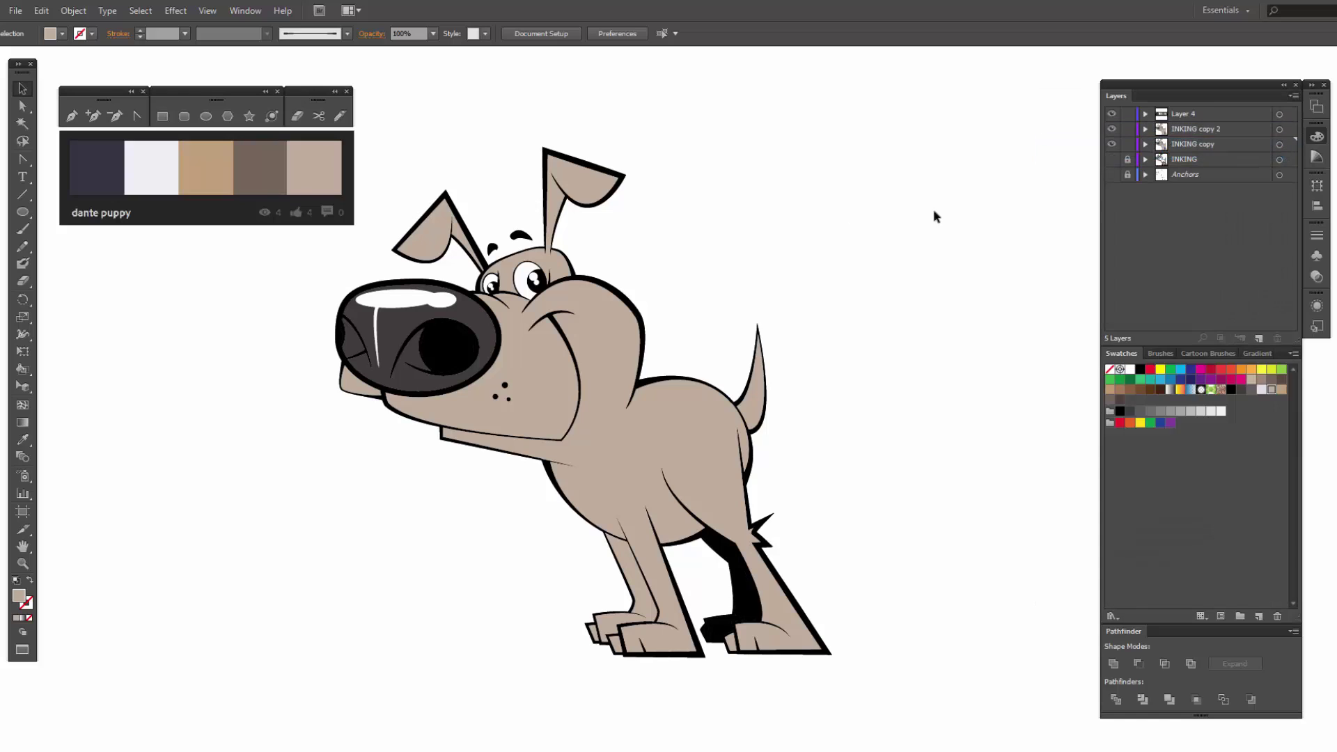
pyautogui.click(1128, 144)
pyautogui.doubleClick(1179, 129)
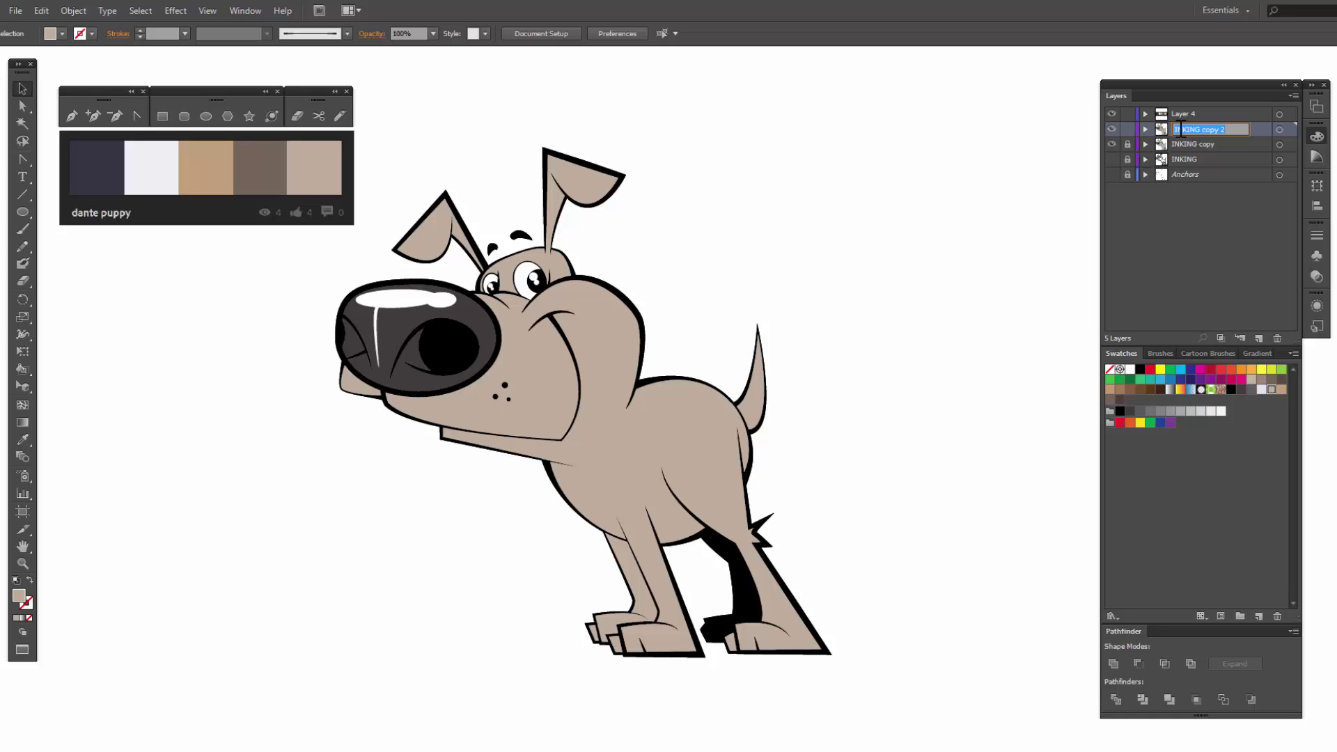
pyautogui.write('Va')
pyautogui.press('Return')
# Step: Select and copy all the black ink paths by similar colour, then hide the dante puppy palette
pyautogui.click(23, 123)
pyautogui.click(439, 344)
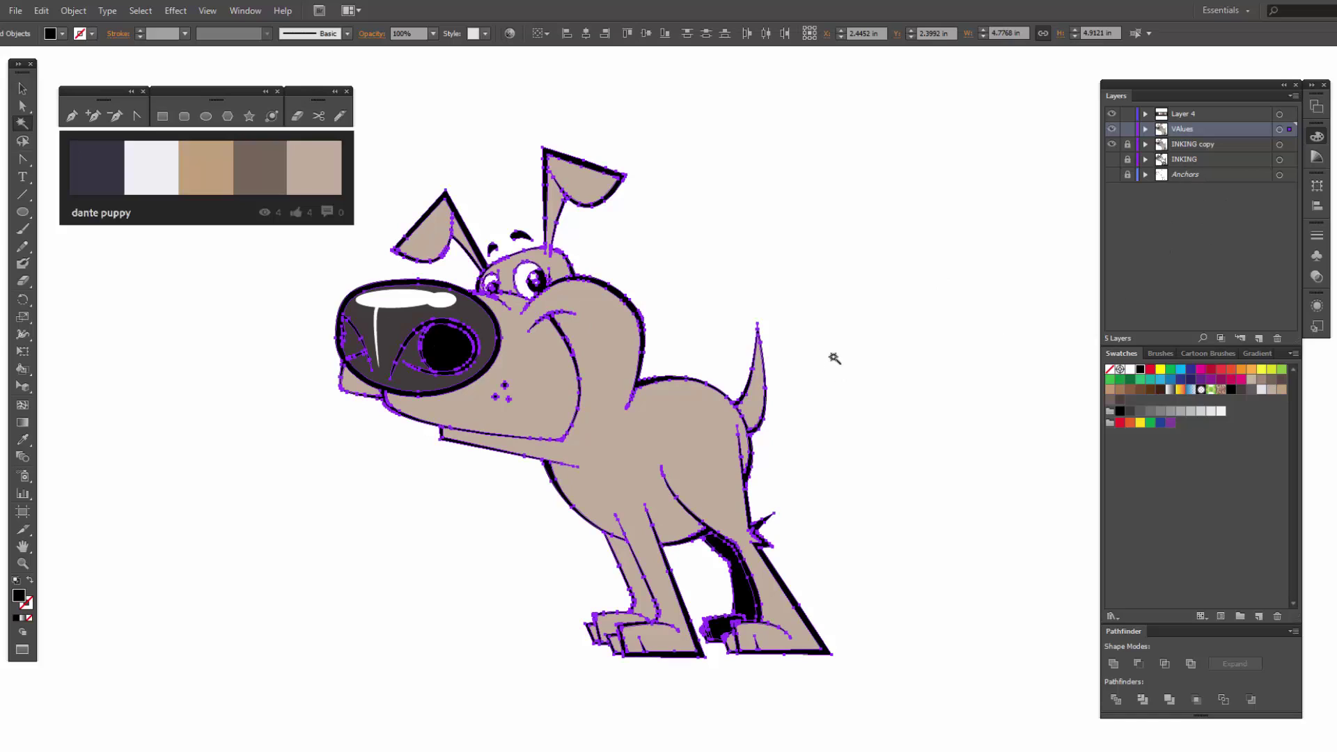
pyautogui.press('ctrl')
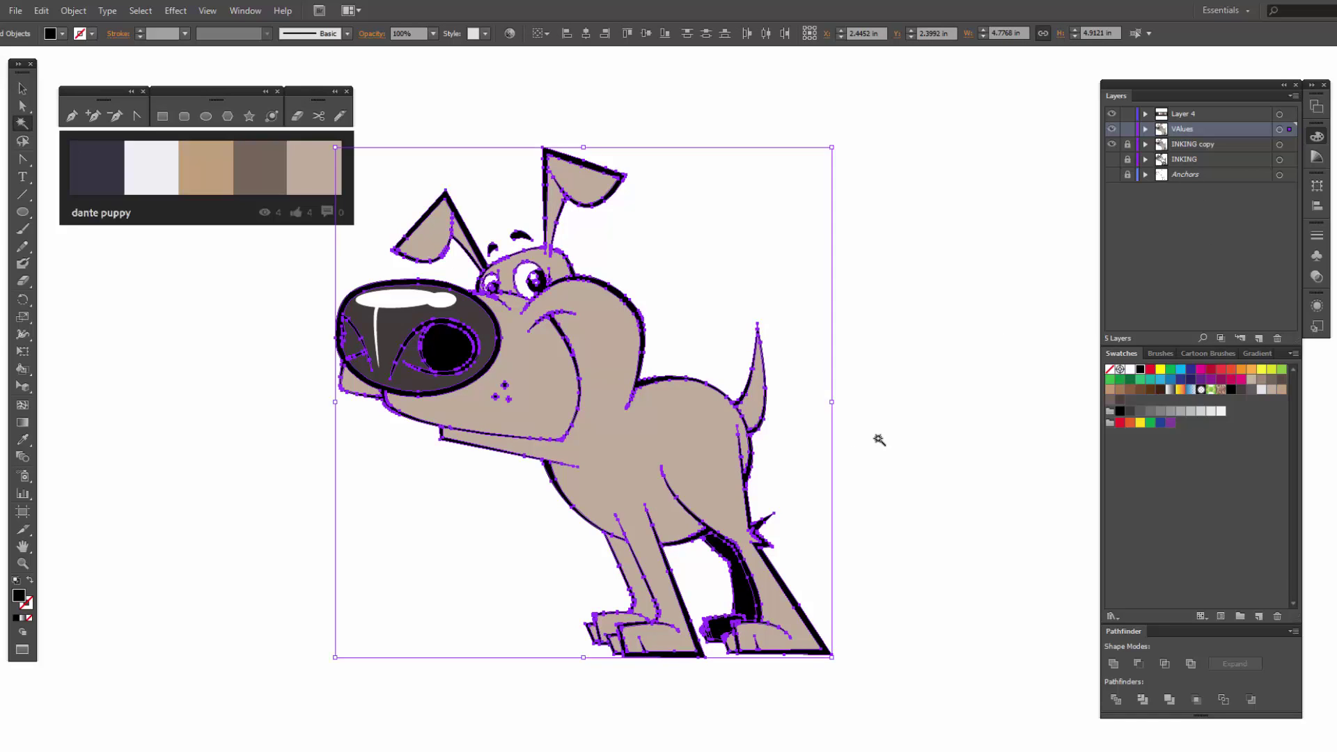
pyautogui.click(877, 437)
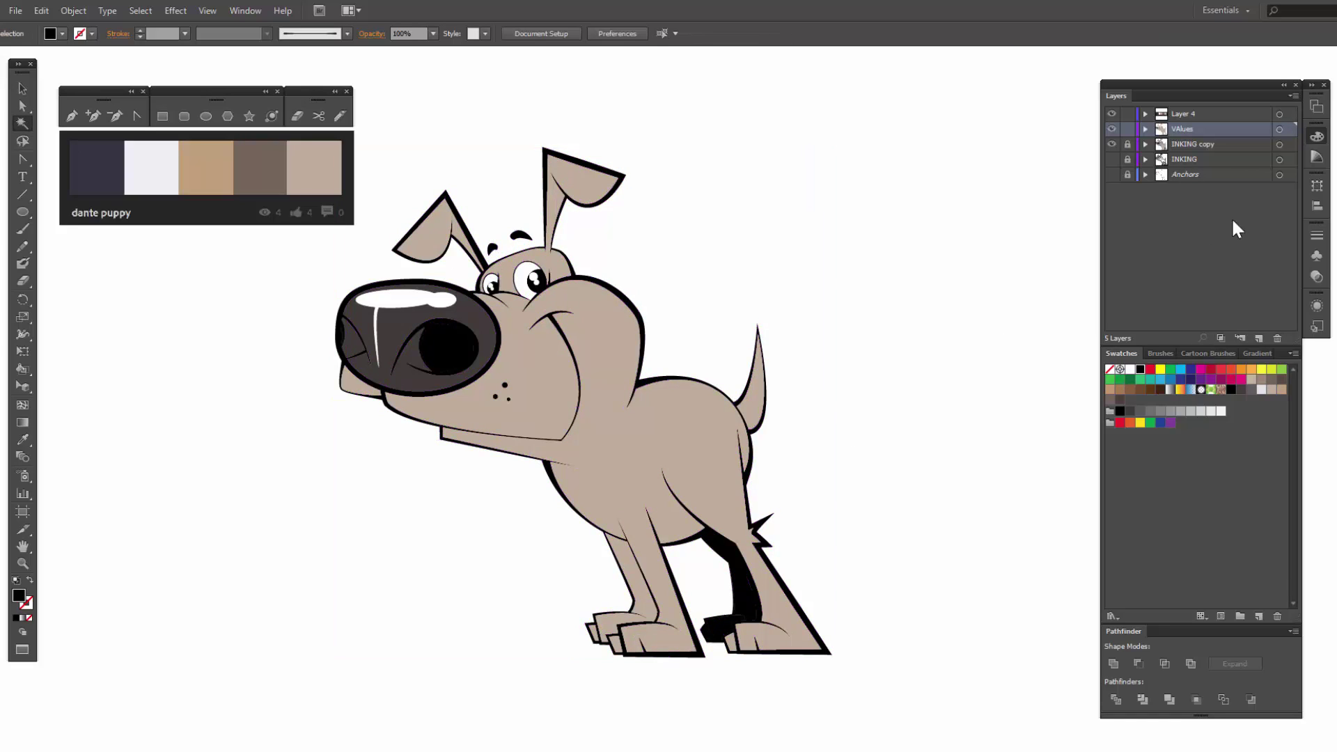
pyautogui.click(1112, 115)
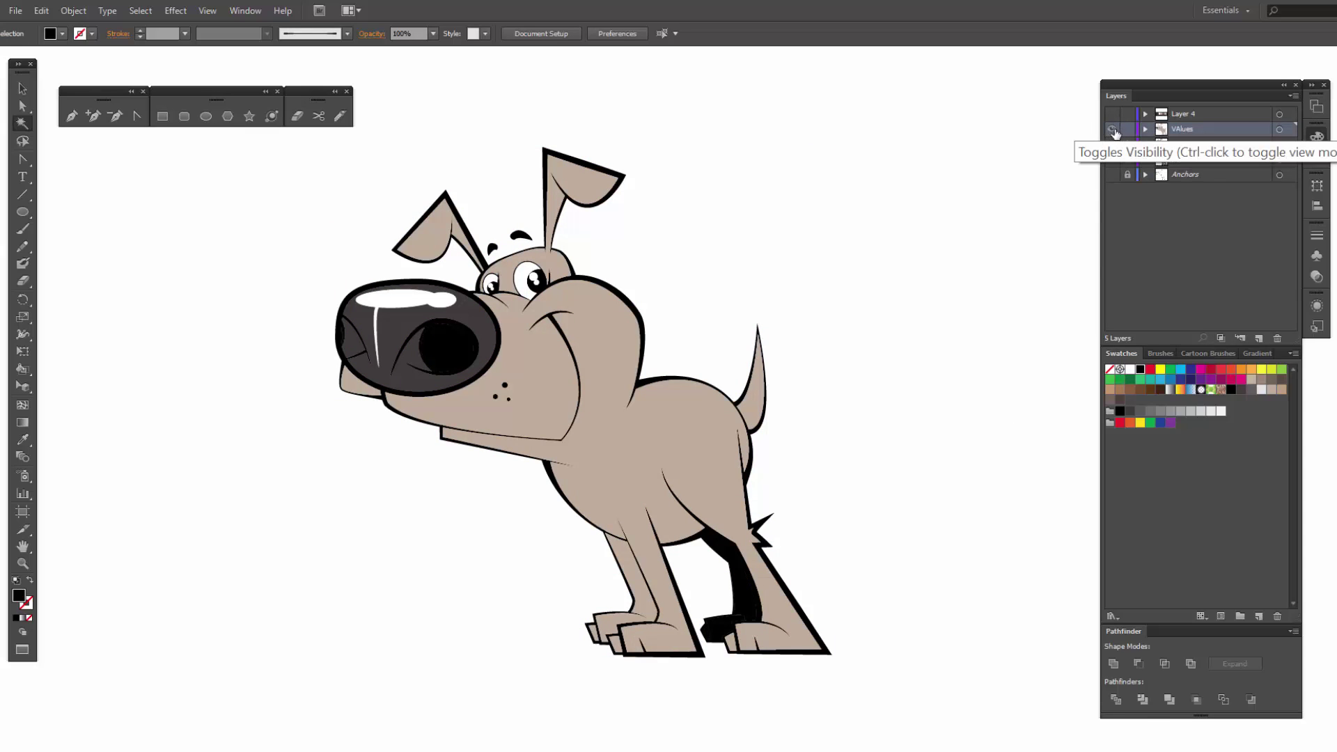
# Step: Paste the black ink paths in place on a new layer and unite them into one shape
pyautogui.click(1113, 144)
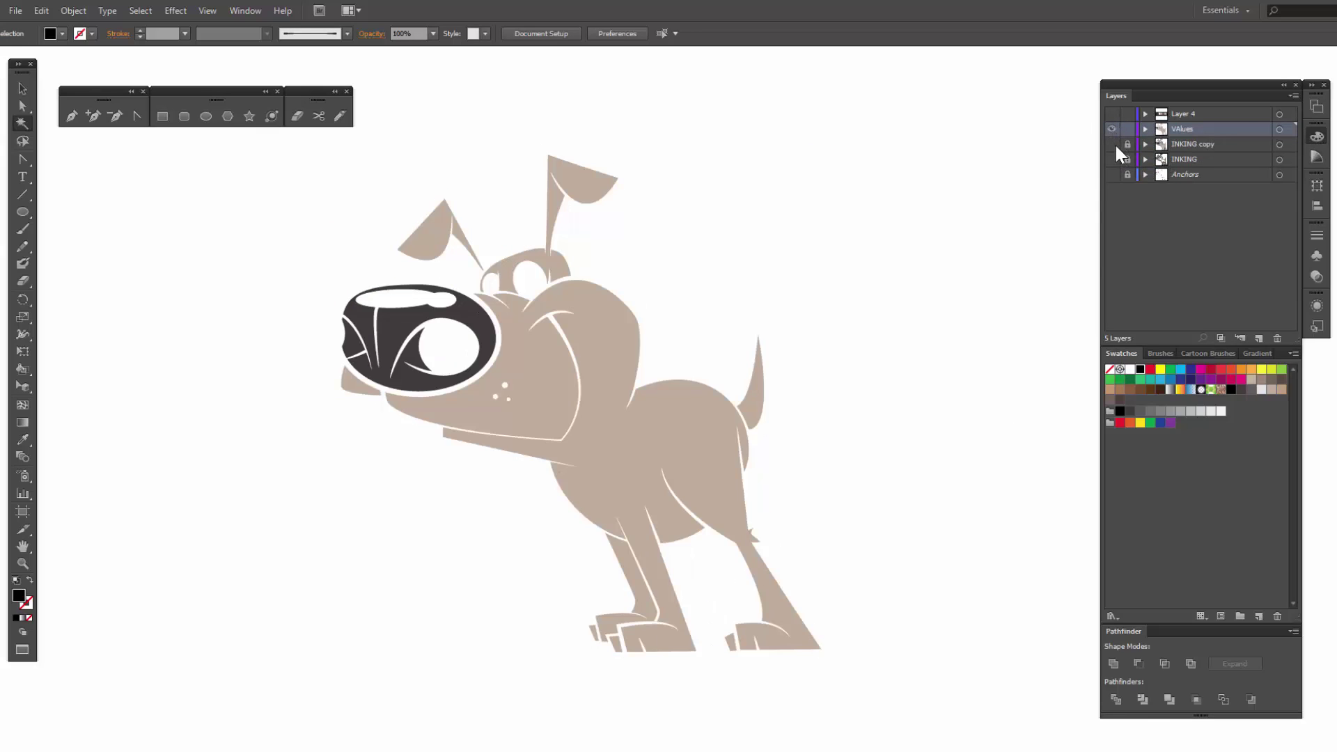
pyautogui.click(1257, 336)
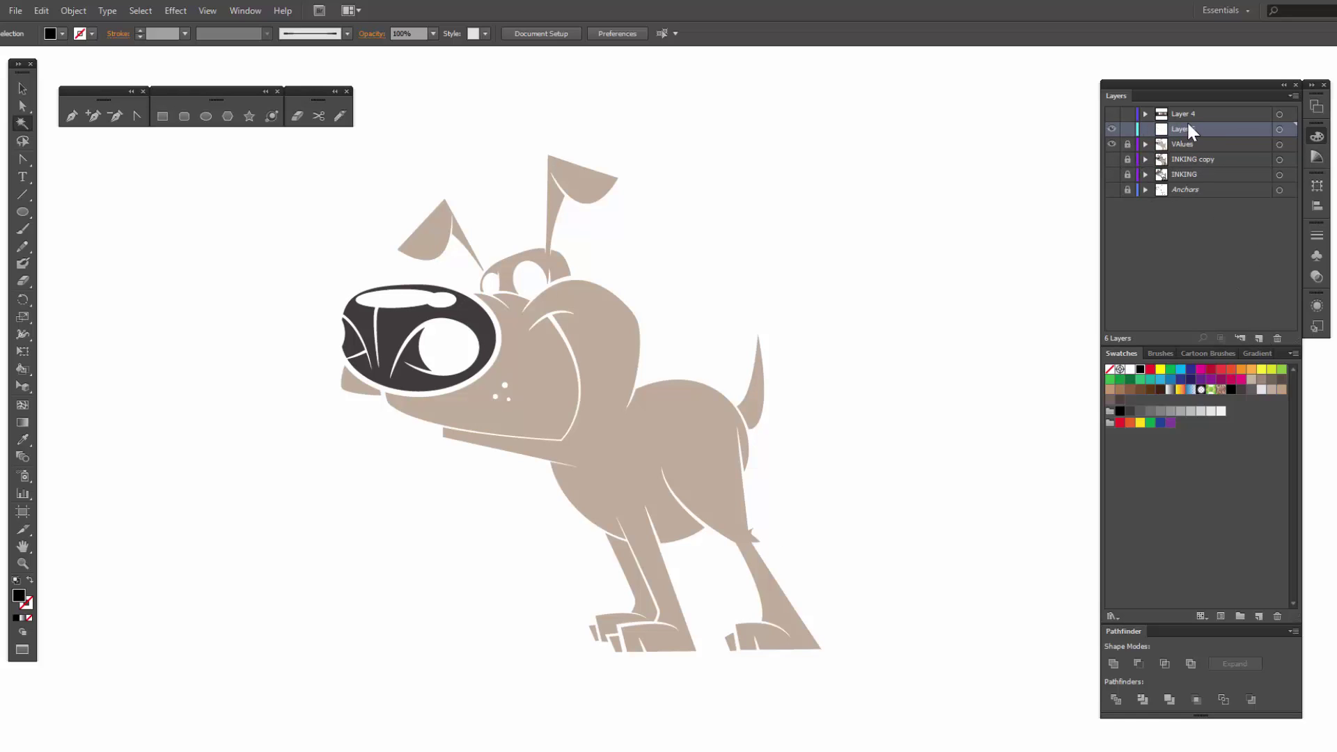
pyautogui.hotkey('ctrl', 'f')
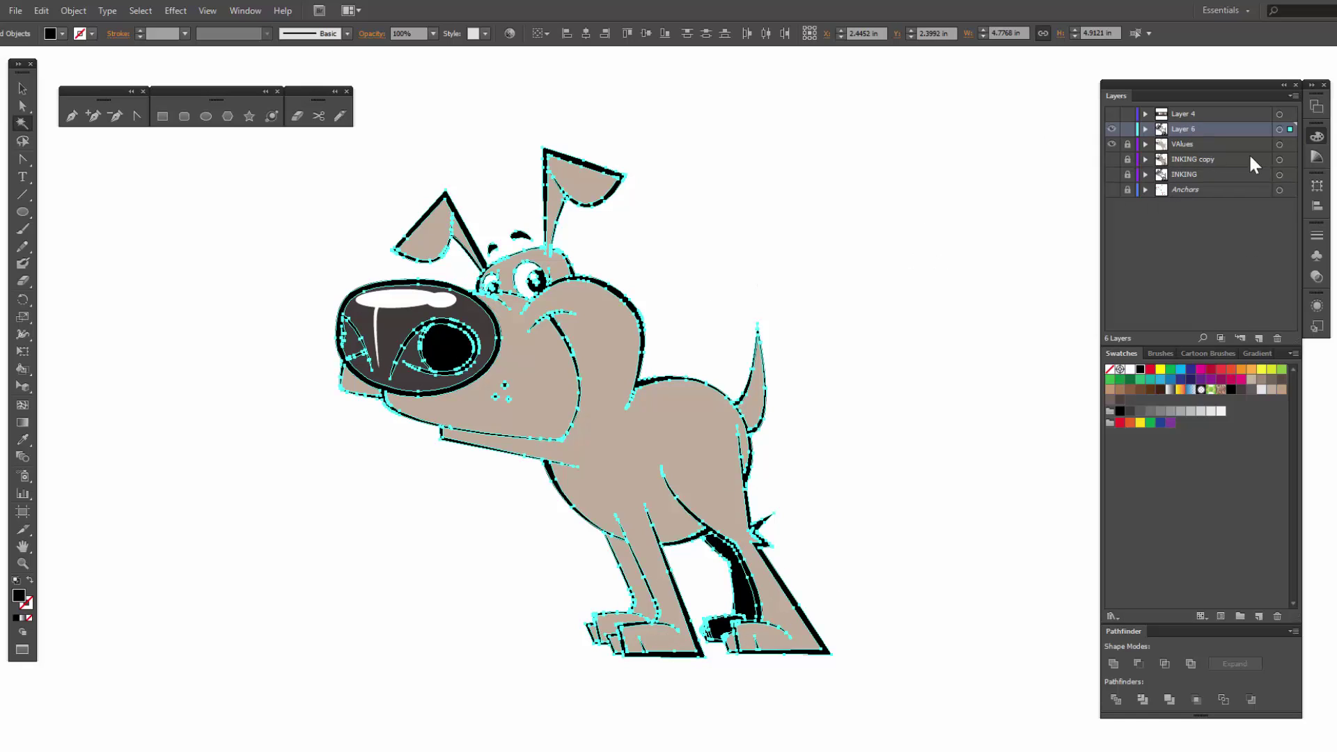
pyautogui.click(1111, 663)
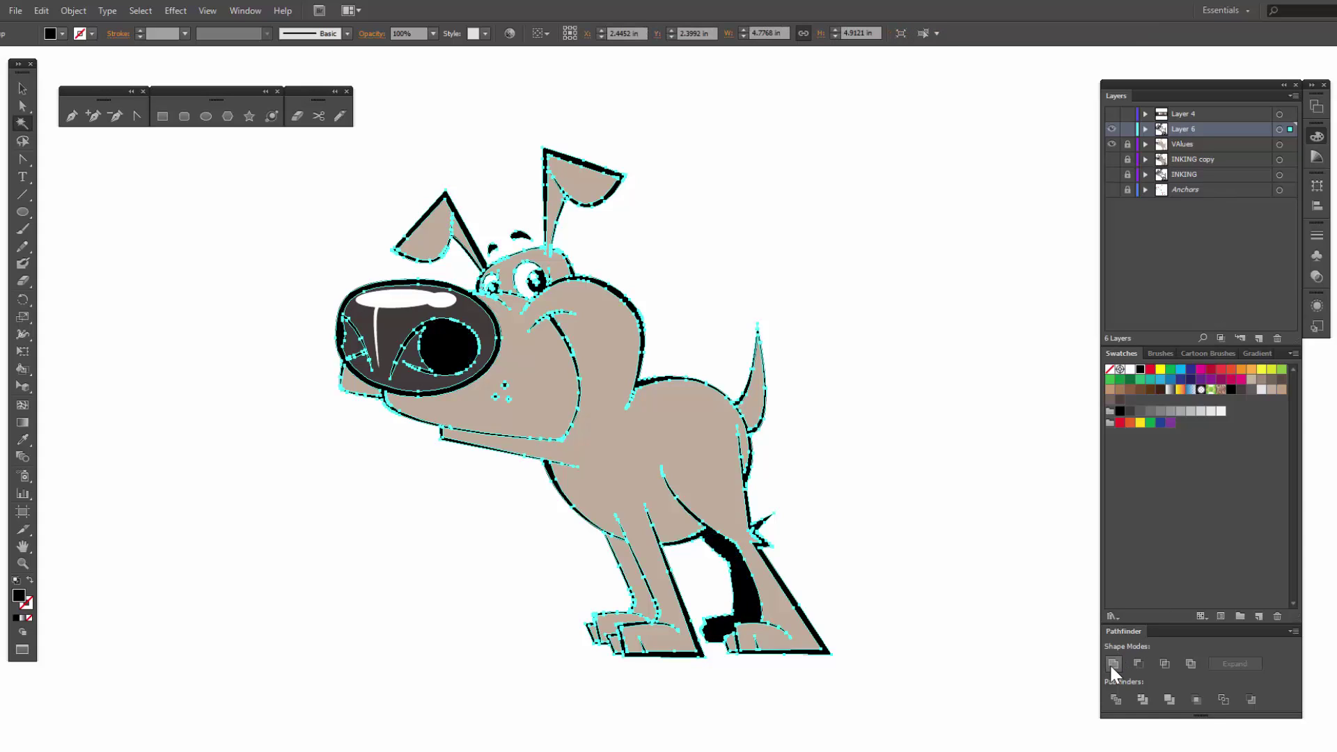
# Step: Lock Layer 6 and make both INKING copy and Layer 6 visible again
pyautogui.click(1127, 130)
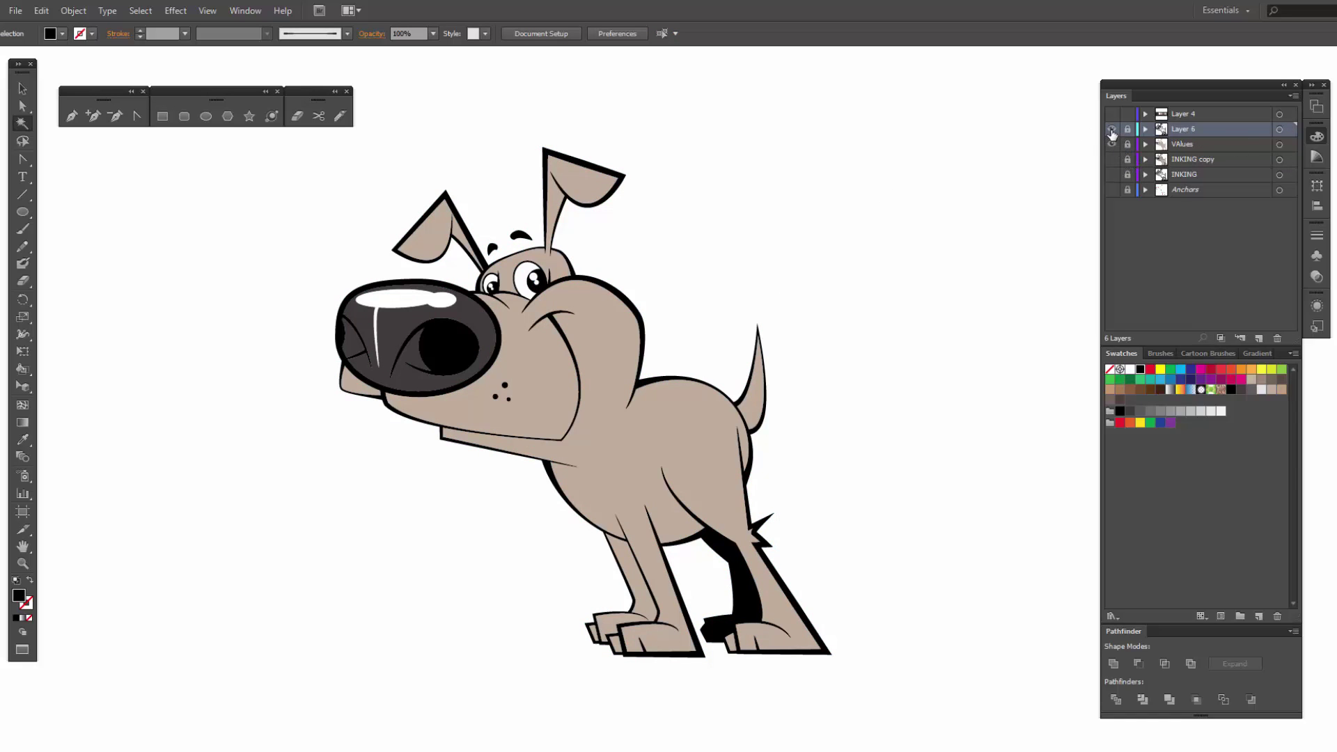
pyautogui.click(1111, 131)
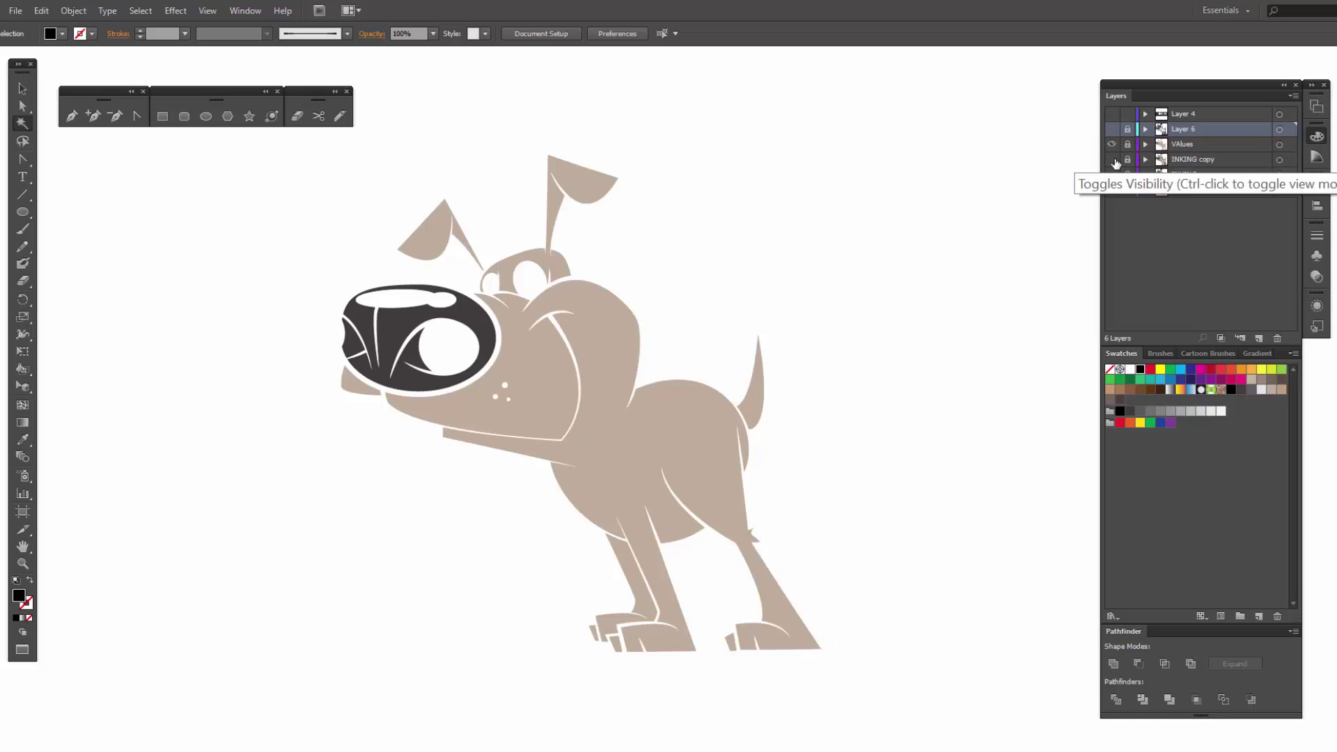
pyautogui.click(1112, 160)
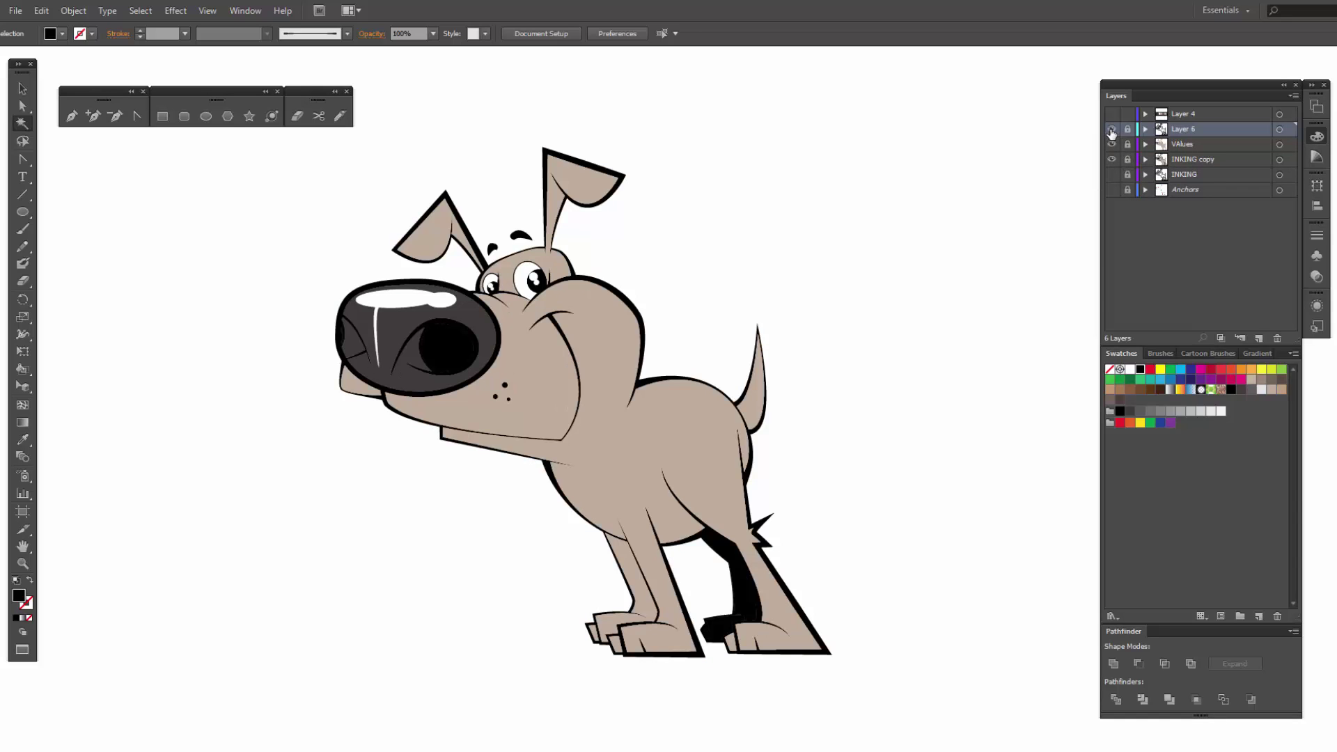
pyautogui.click(1112, 131)
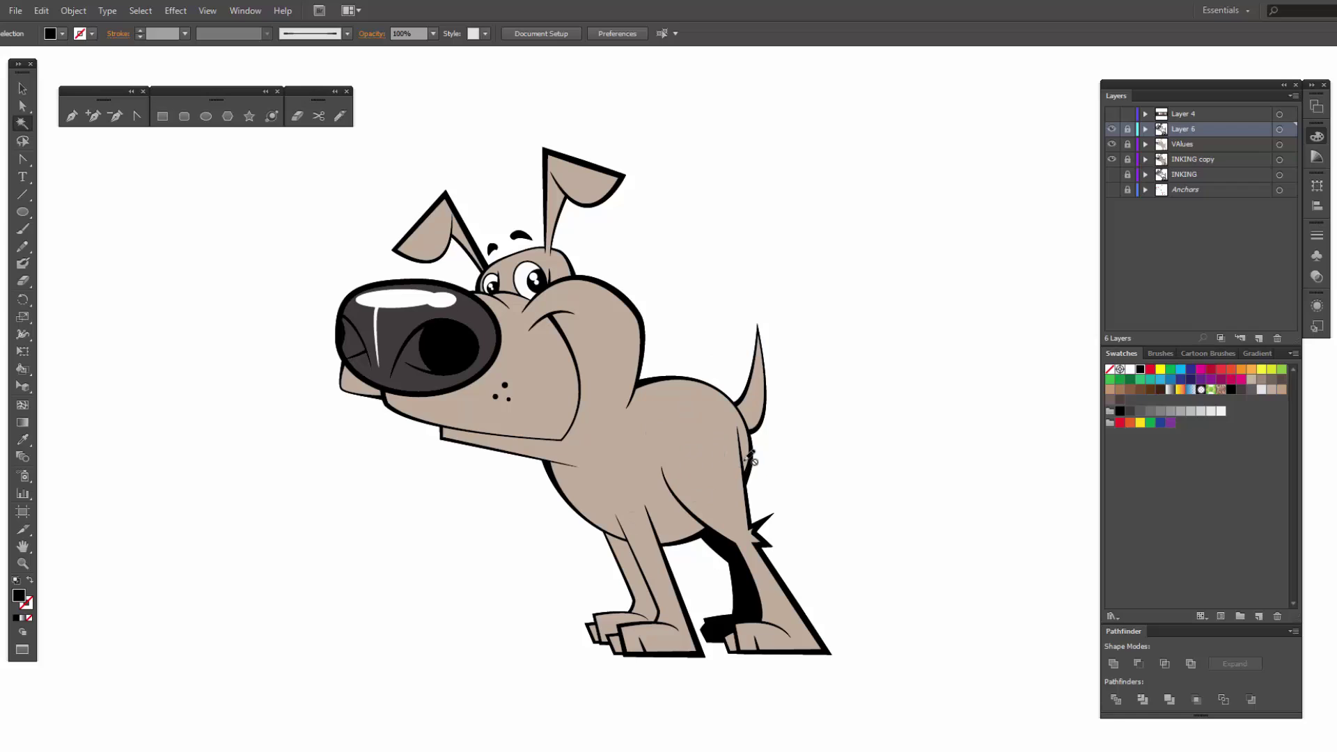
pyautogui.press('v')
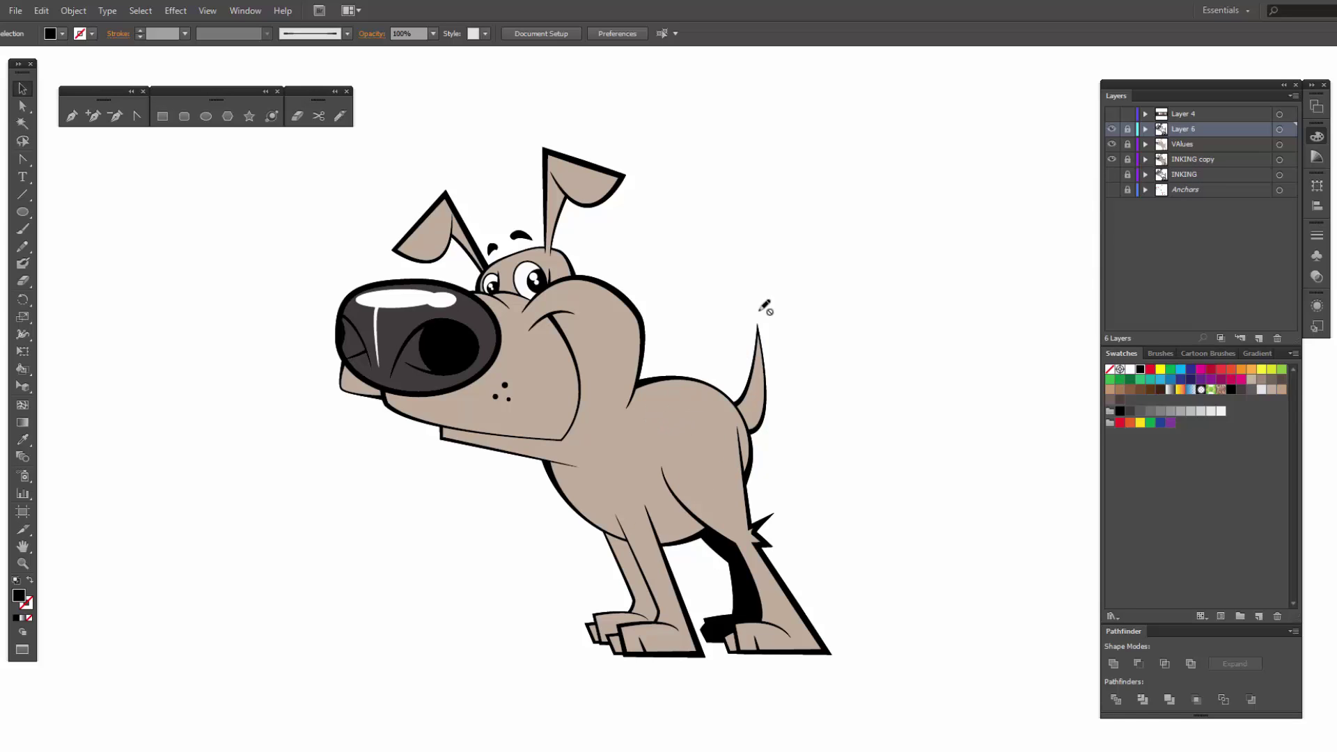
# Step: Unlock VAlues, make it active, and paint a small loop-and-arrow note at the upper left
pyautogui.click(1128, 145)
pyautogui.click(1181, 142)
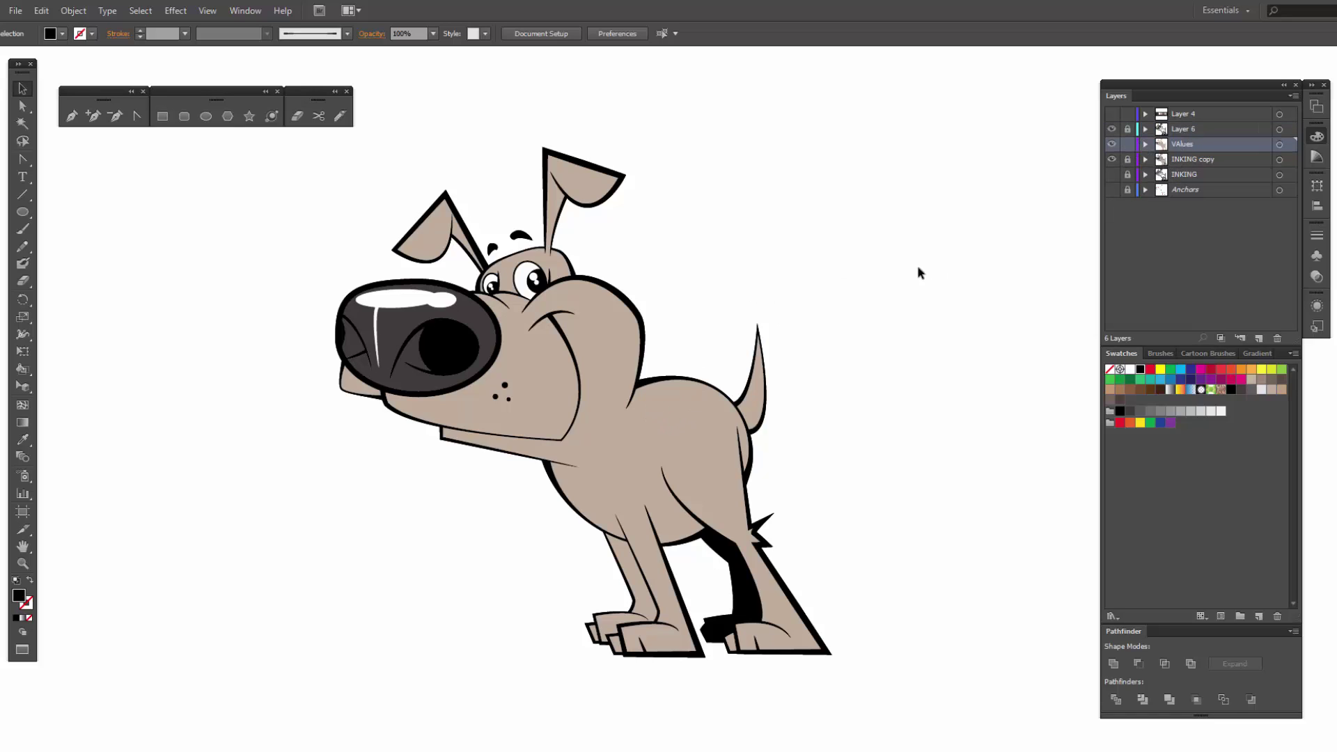
pyautogui.click(696, 401)
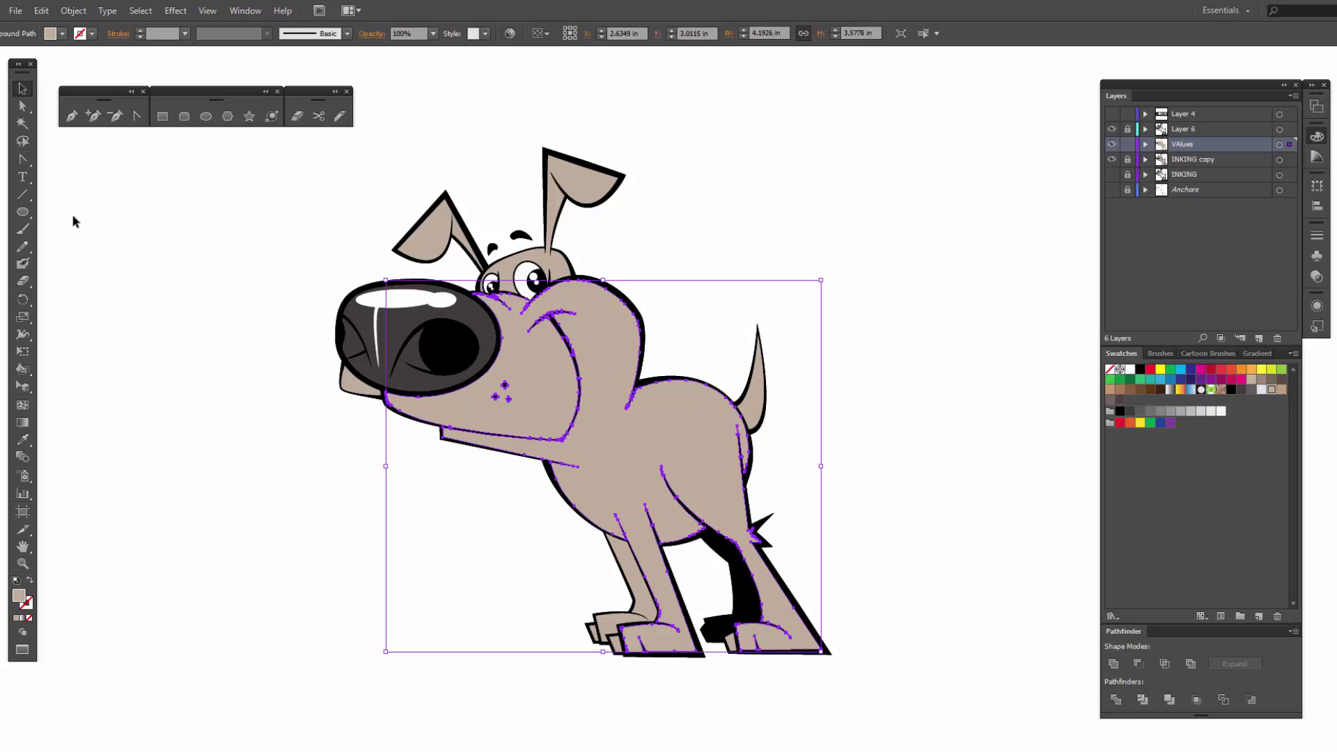
pyautogui.click(23, 229)
pyautogui.moveTo(167, 180)
pyautogui.mouseDown()
pyautogui.moveTo(185, 179)
pyautogui.moveTo(174, 196)
pyautogui.moveTo(221, 211)
pyautogui.moveTo(207, 224)
pyautogui.mouseUp()
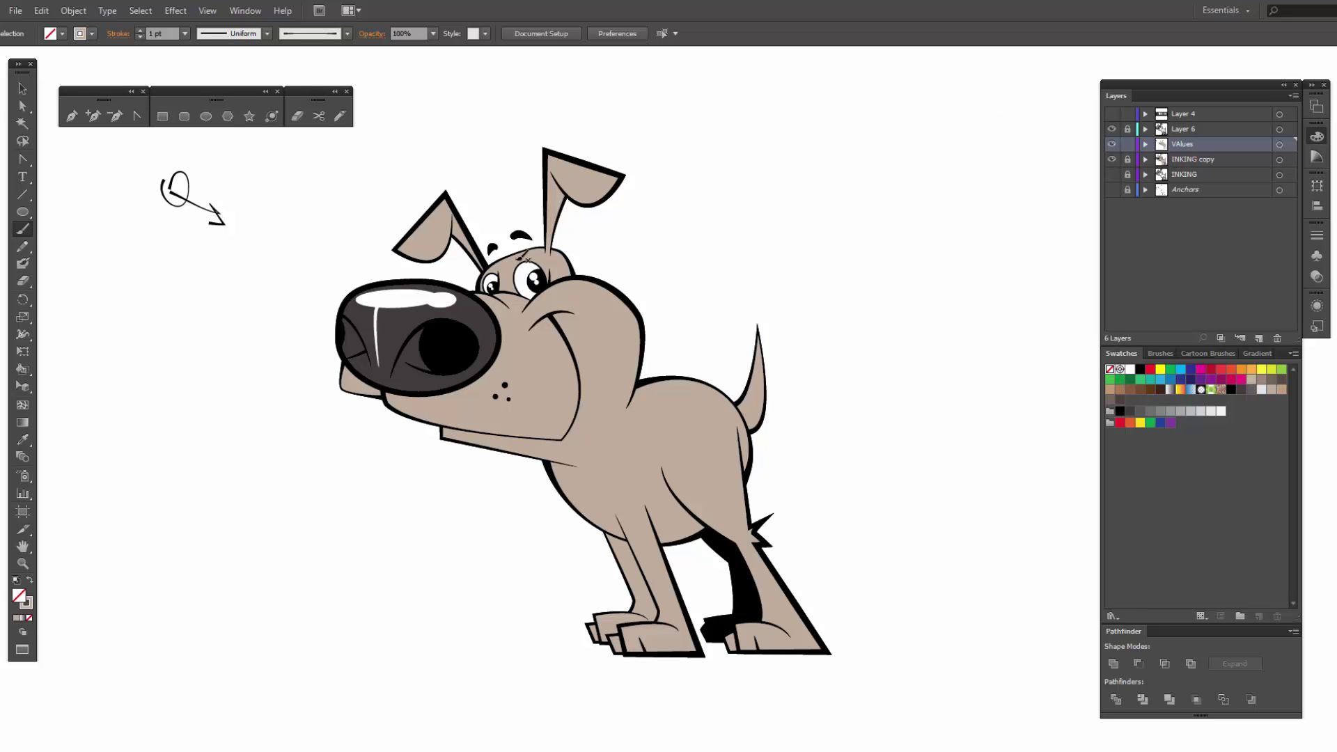
pyautogui.press('v')
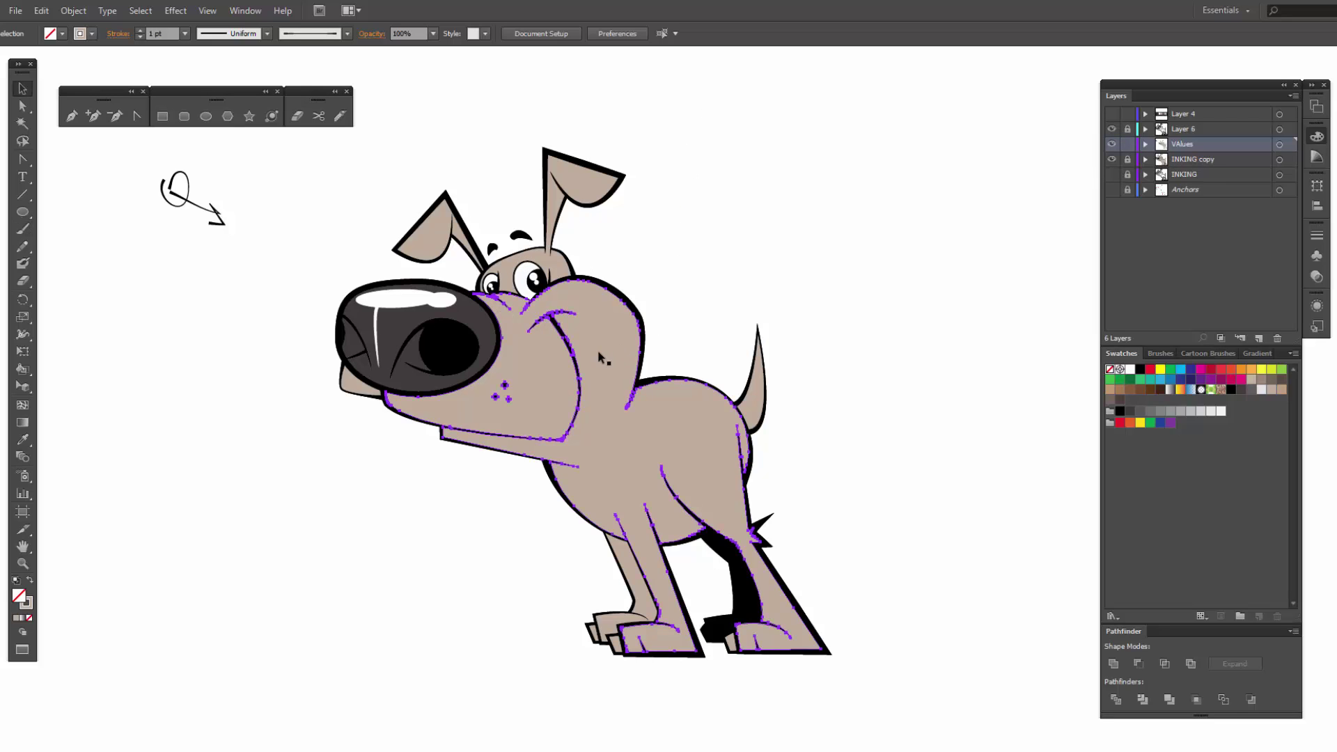
# Step: Select the dog's body, nose and tail fills together and zoom in on the body
pyautogui.click(597, 349)
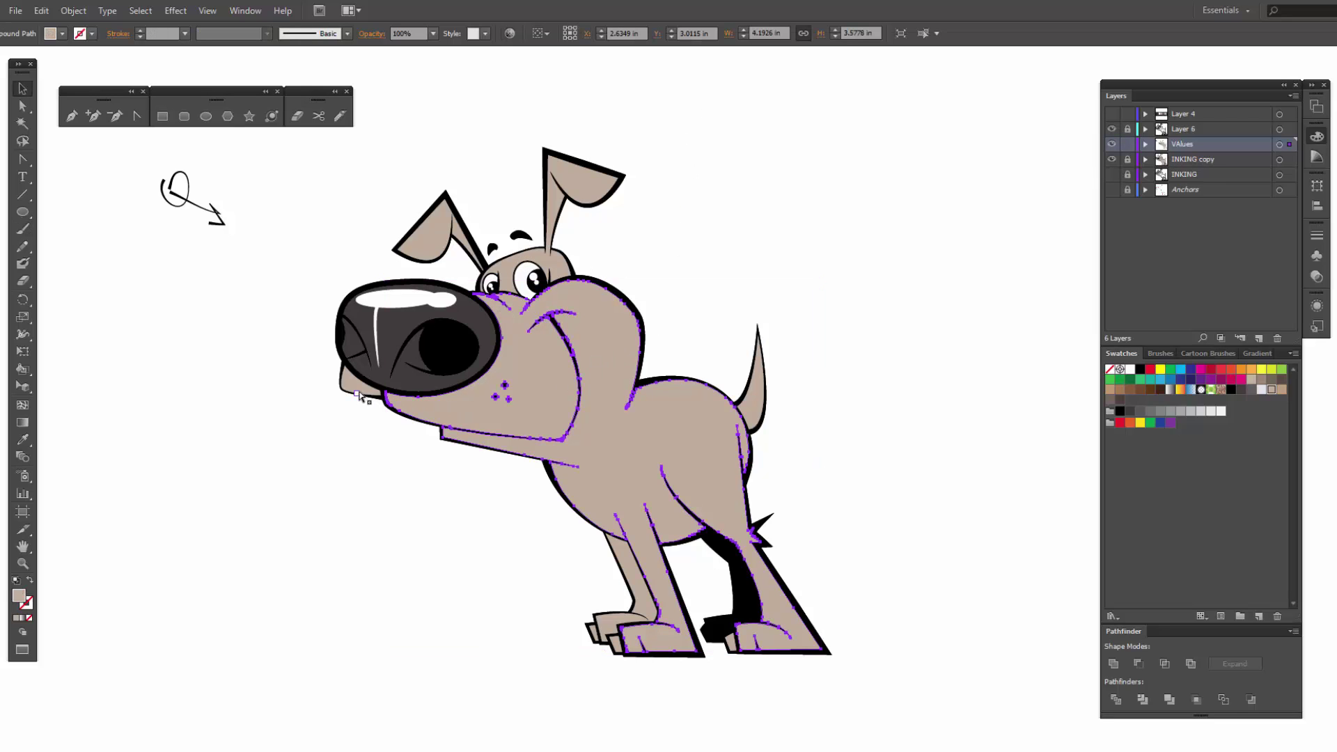
pyautogui.hotkey('ctrl', 'shift', 'b')
pyautogui.keyDown('shift'); pyautogui.click(360, 394); pyautogui.keyUp('shift')
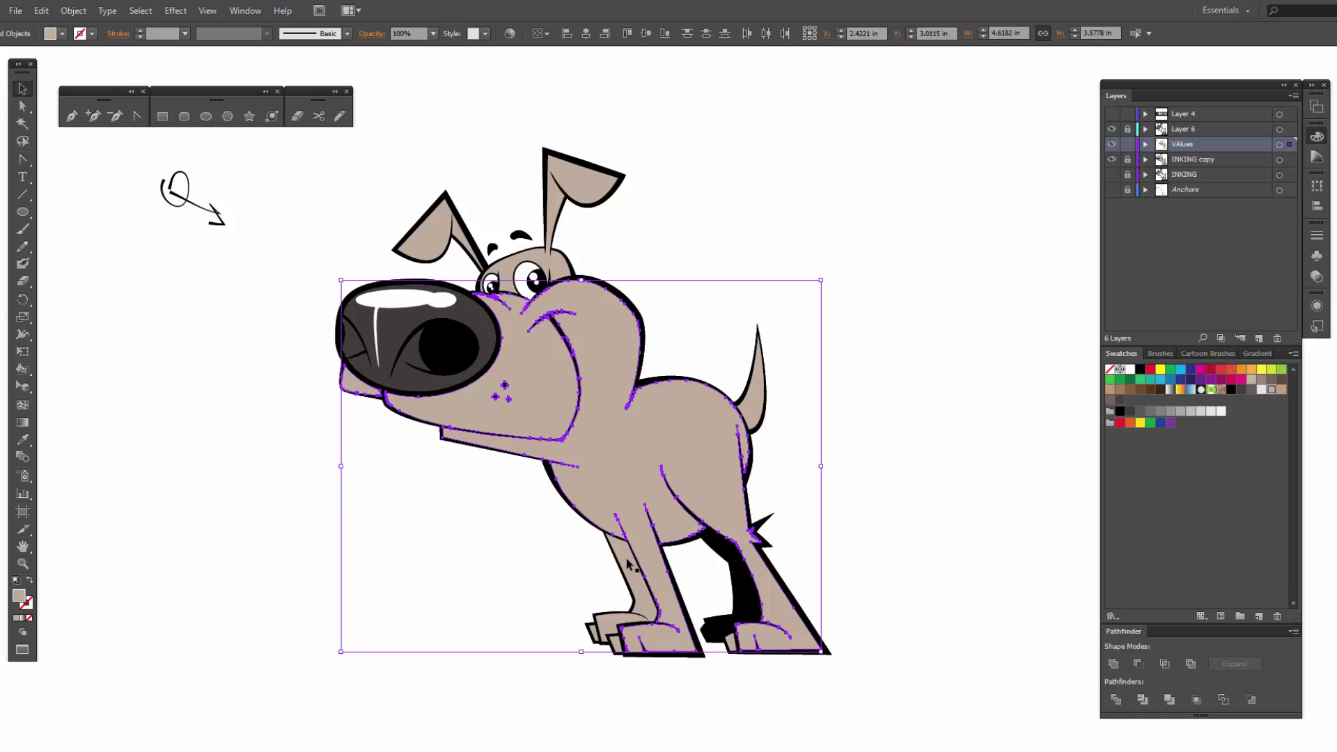
pyautogui.keyDown('shift'); pyautogui.click(759, 406); pyautogui.keyUp('shift')
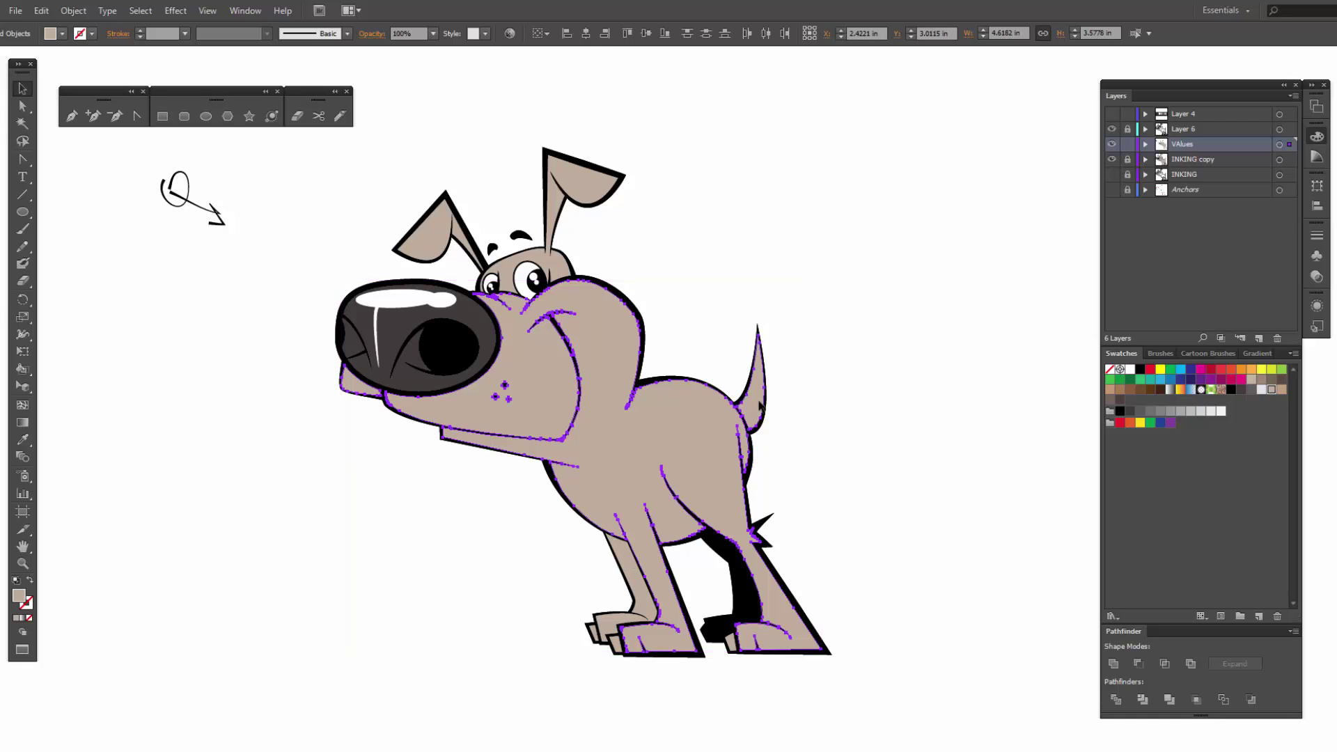
pyautogui.hotkey('ctrl', '+')
# Step: Smooth the outline under the dog's chest with the Smooth tool
pyautogui.moveTo(765, 460); pyautogui.dragTo(628, 284)
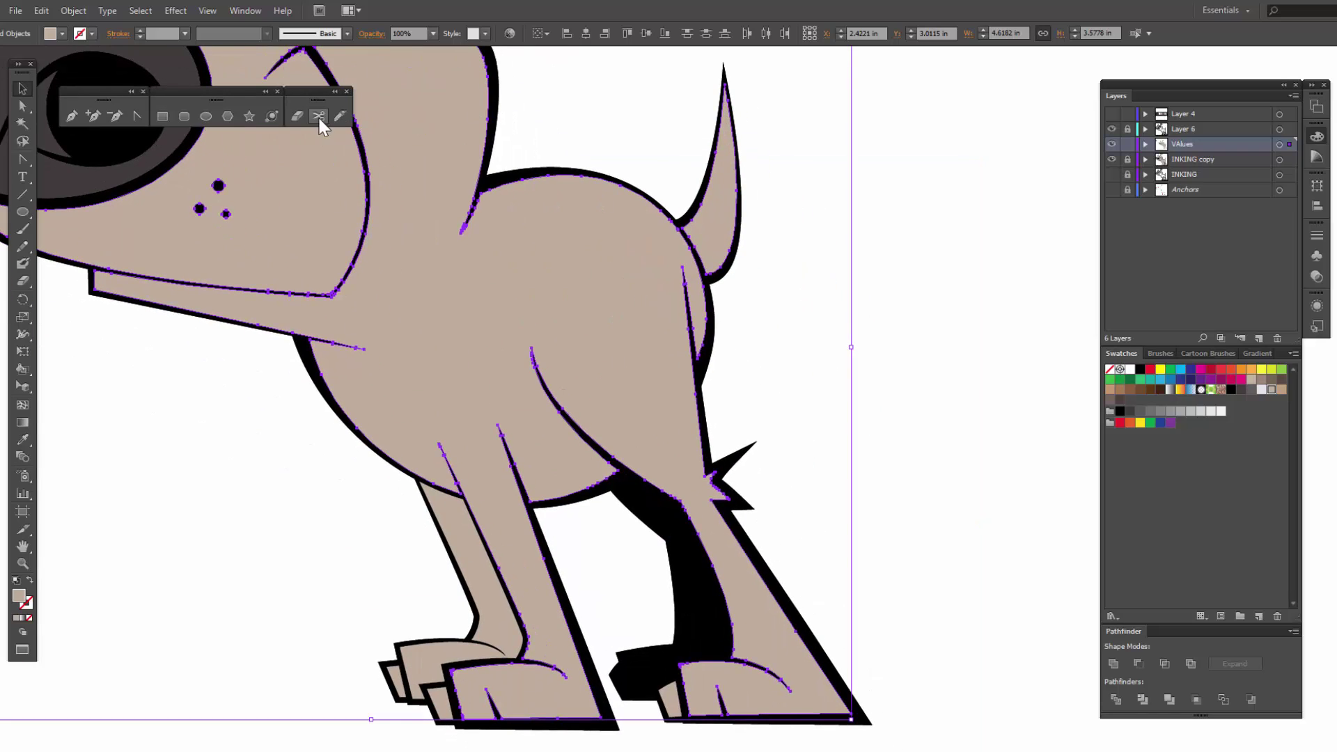
pyautogui.click(341, 120)
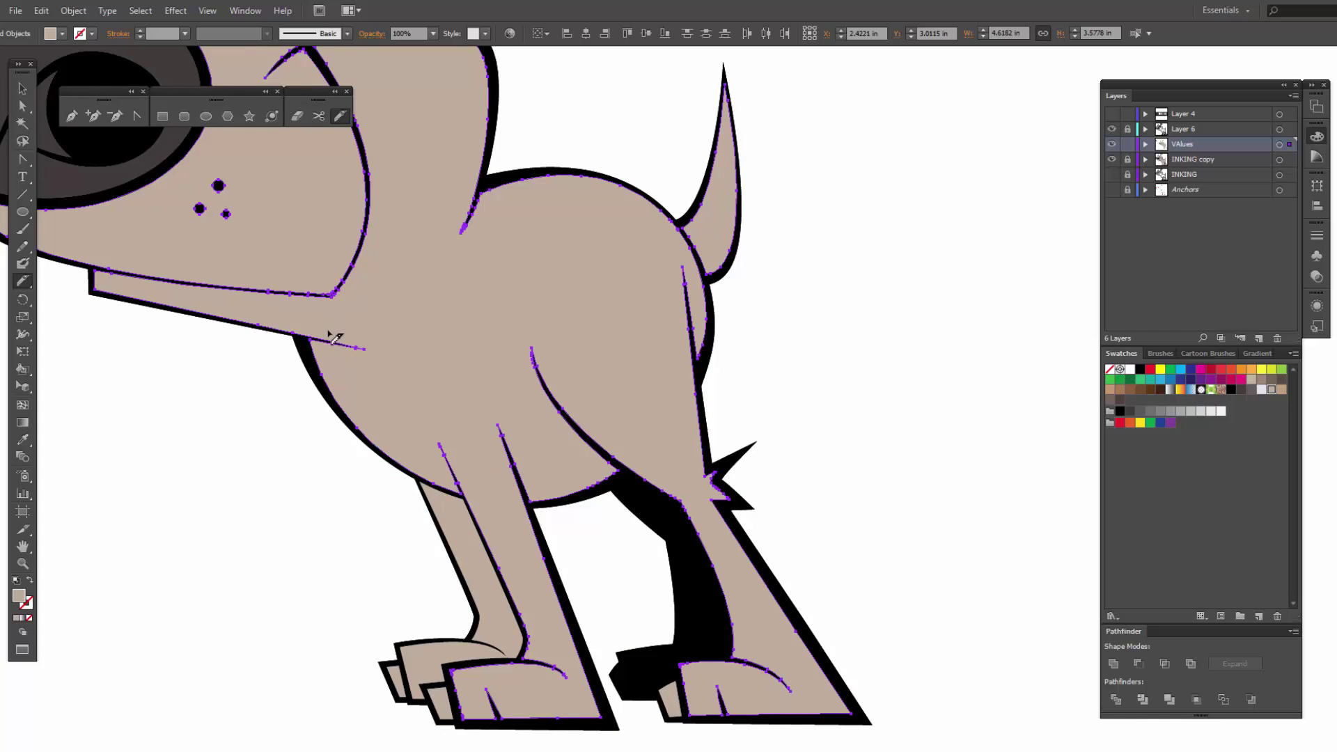
pyautogui.moveTo(328, 332)
pyautogui.mouseDown()
pyautogui.moveTo(419, 442)
pyautogui.moveTo(464, 465)
pyautogui.moveTo(538, 459)
pyautogui.moveTo(585, 431)
pyautogui.mouseUp()
pyautogui.press('v')
# Step: Fill both belly shading pieces with darker greyish tan A59484 and save it as a swatch
pyautogui.click(350, 469)
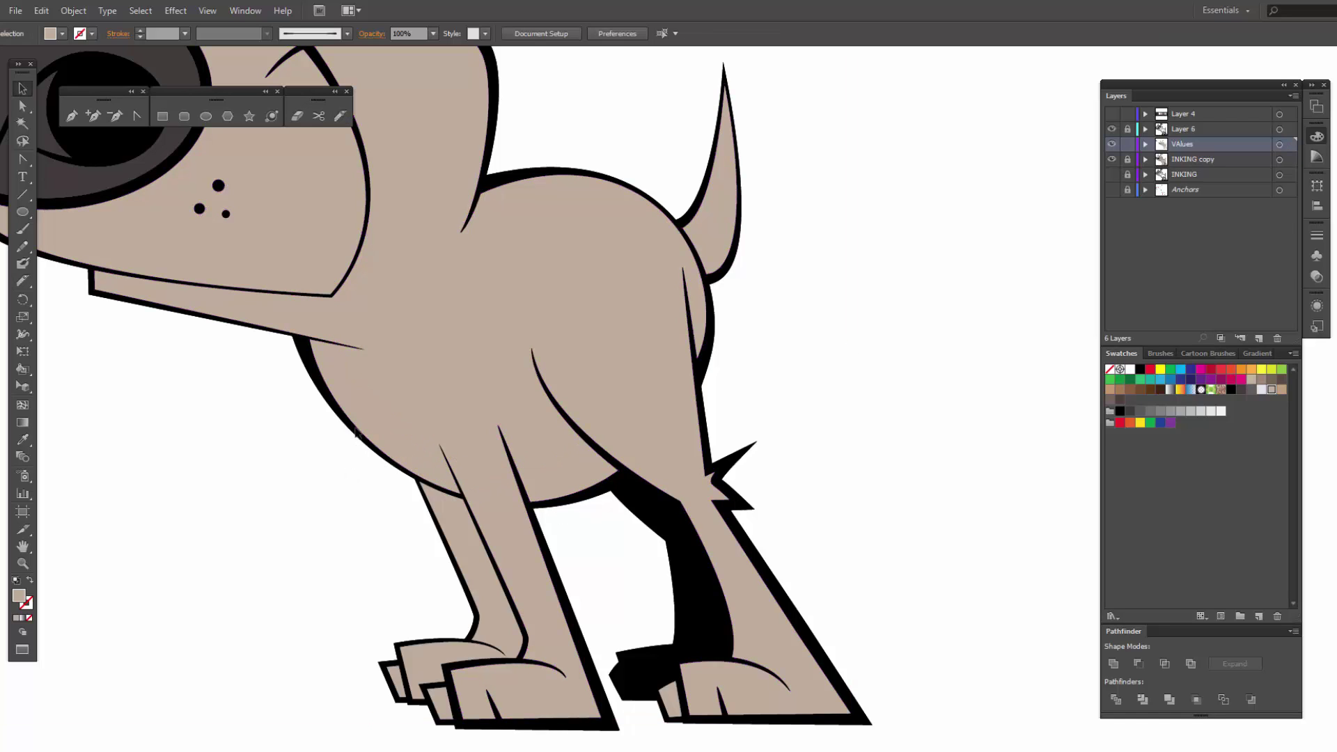
pyautogui.click(365, 407)
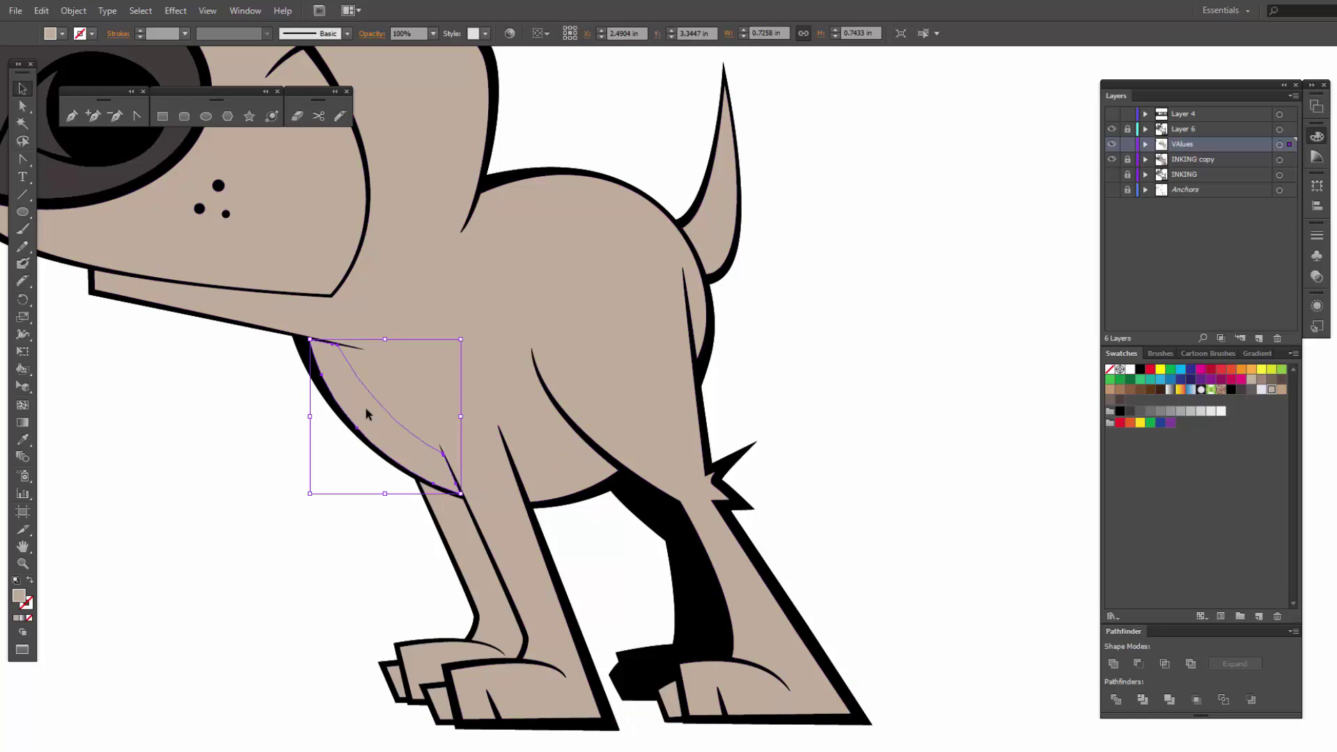
pyautogui.keyDown('shift'); pyautogui.click(546, 467); pyautogui.keyUp('shift')
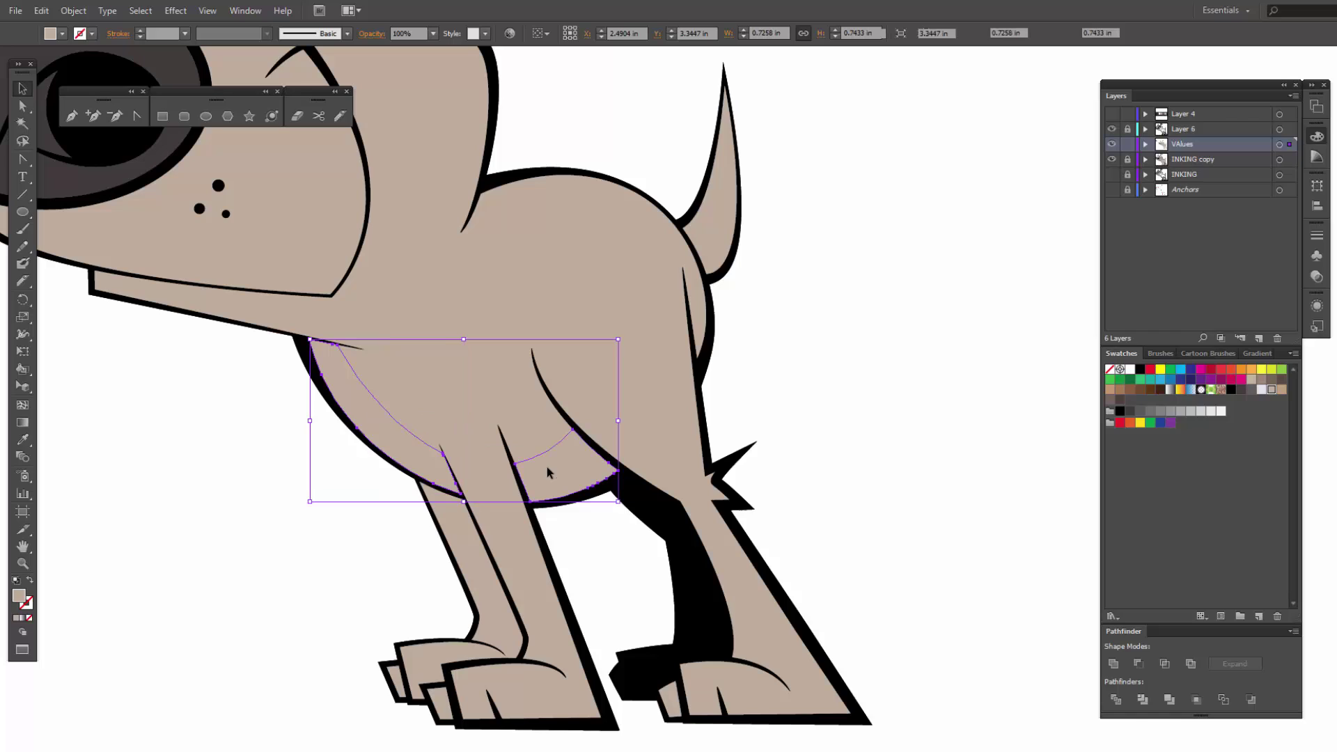
pyautogui.click(1282, 390)
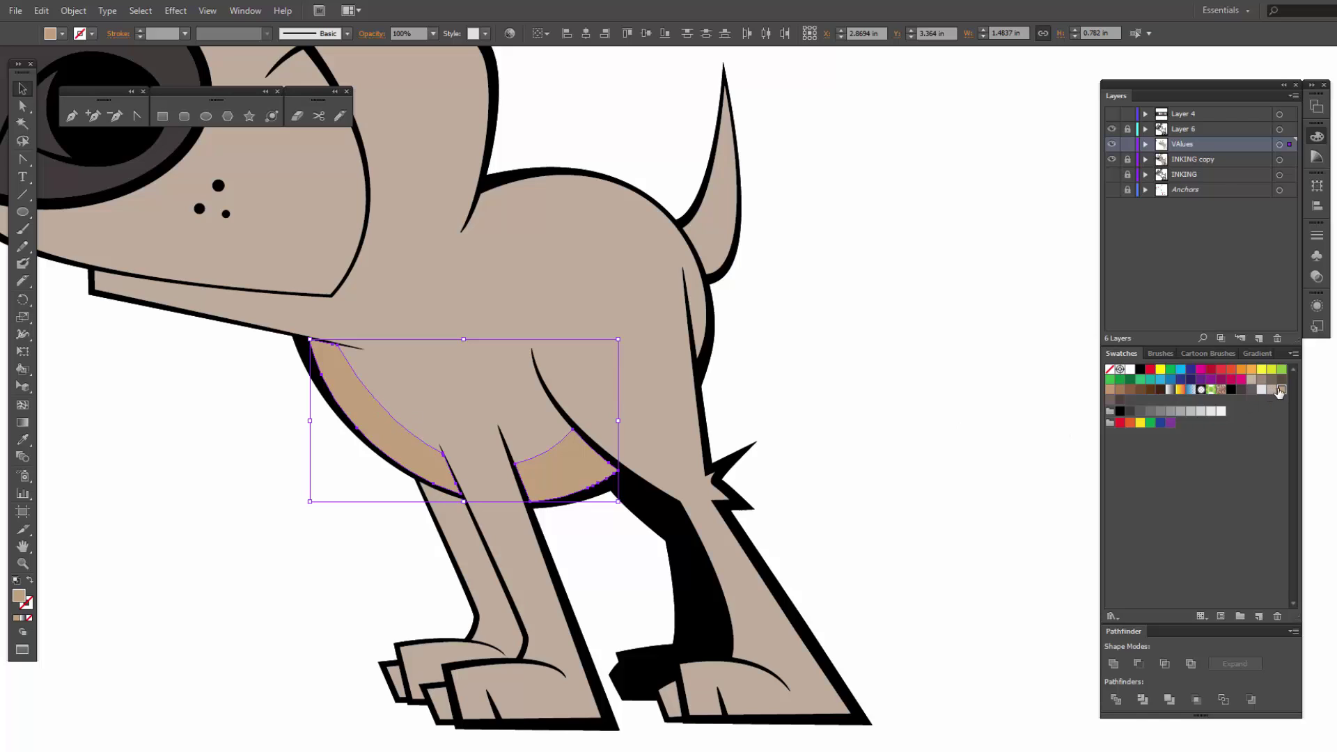
pyautogui.click(1271, 391)
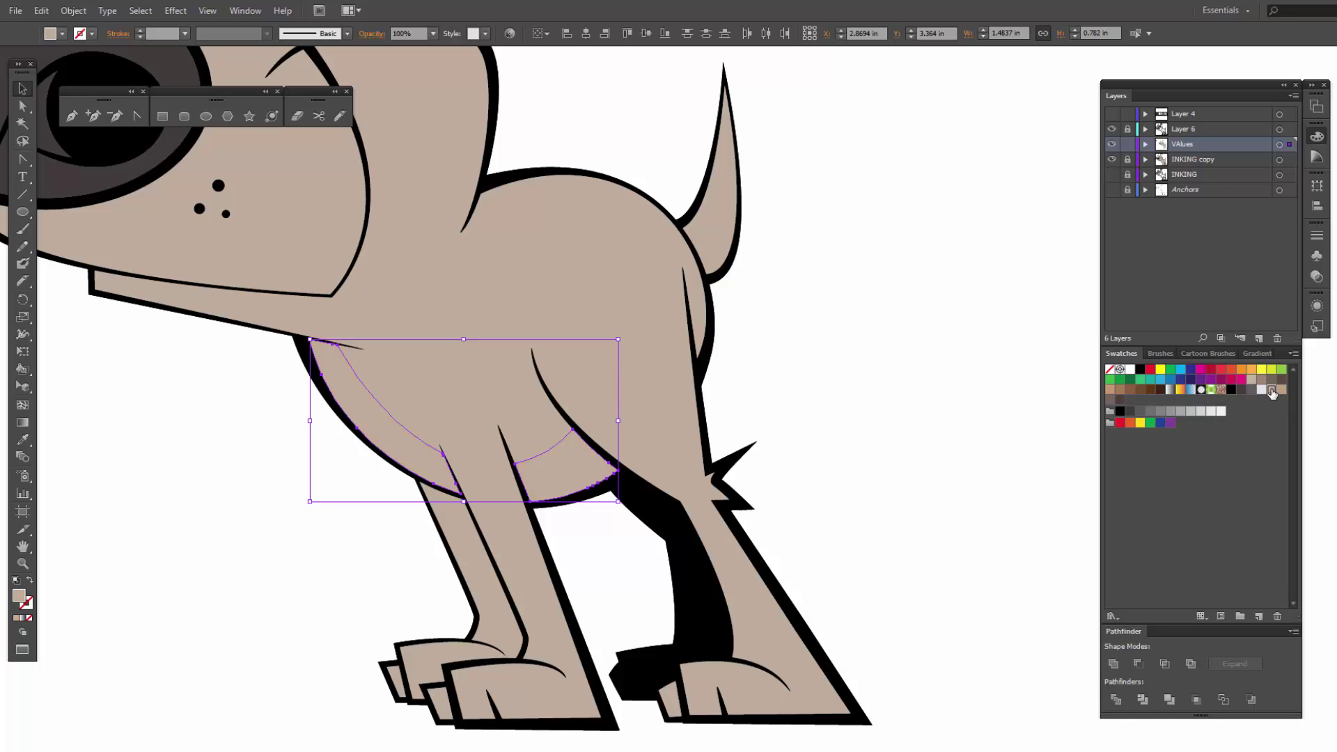
pyautogui.doubleClick(19, 595)
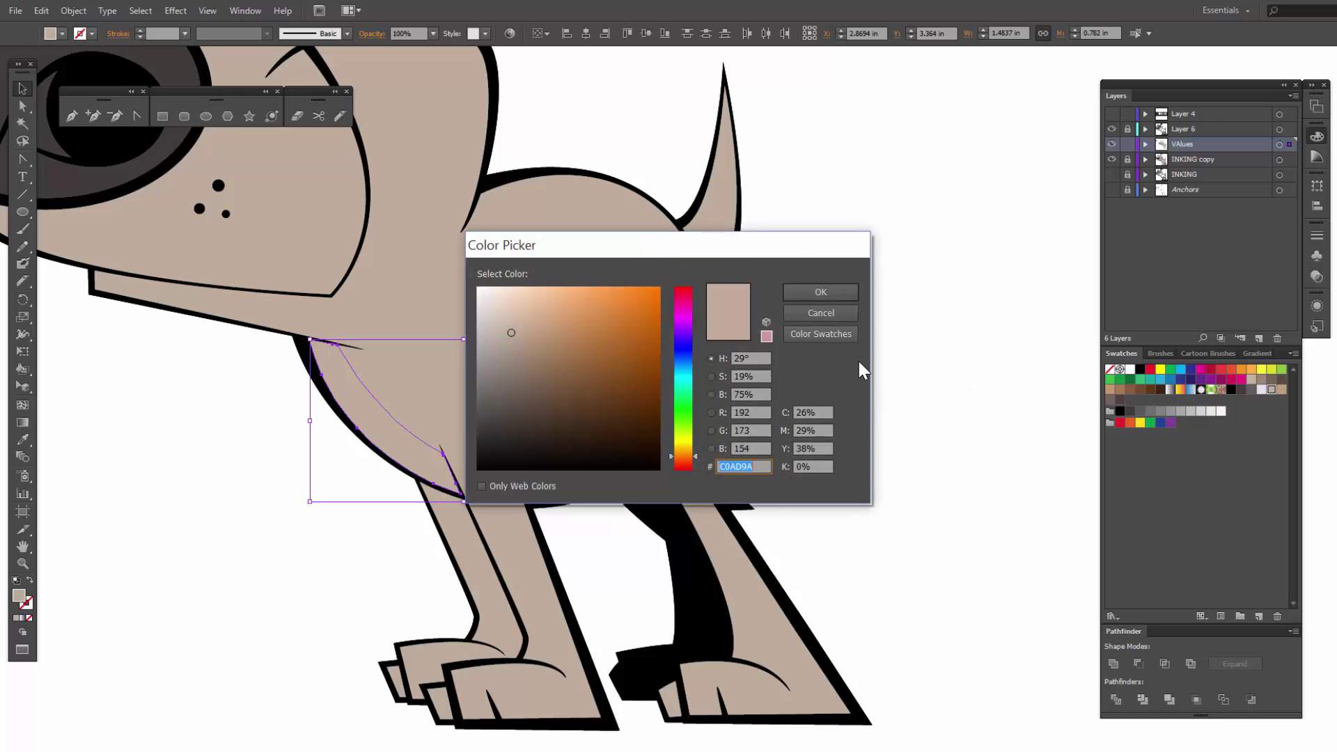
pyautogui.click(513, 346)
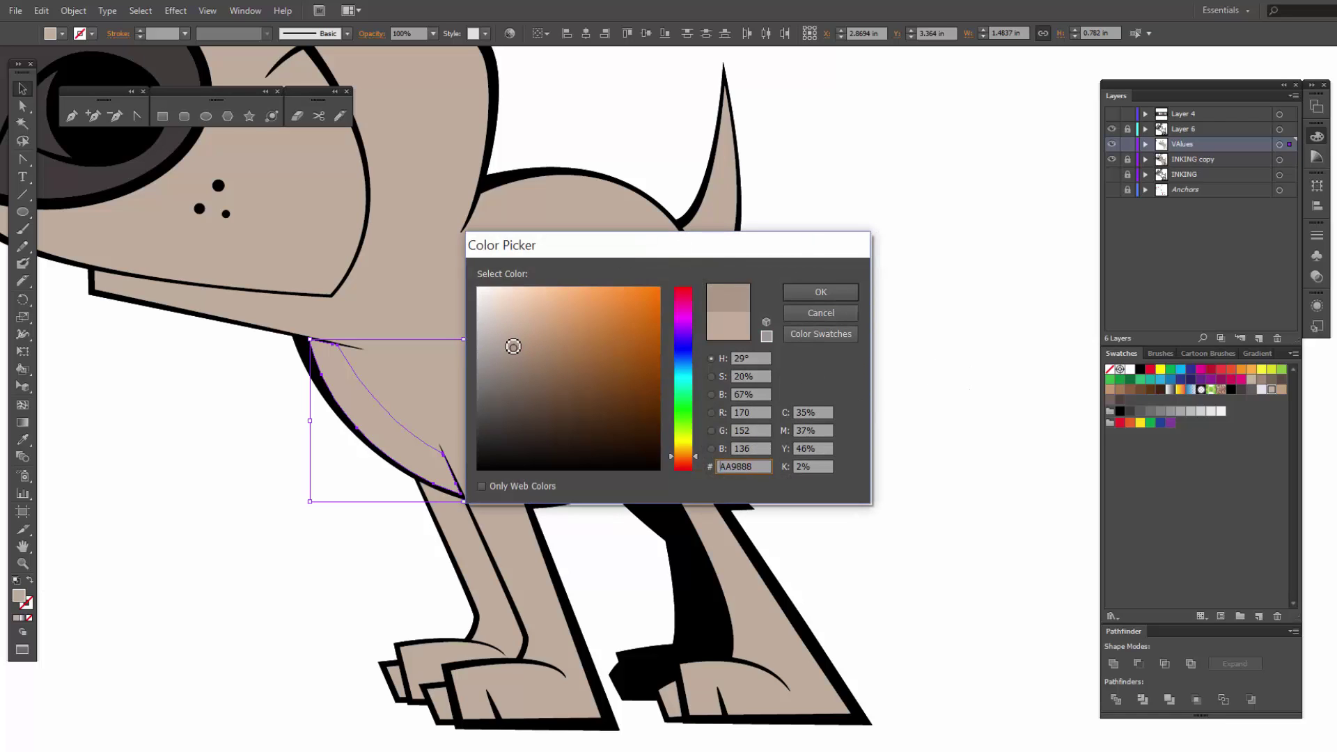
pyautogui.moveTo(513, 346); pyautogui.dragTo(513, 351)
pyautogui.click(835, 292)
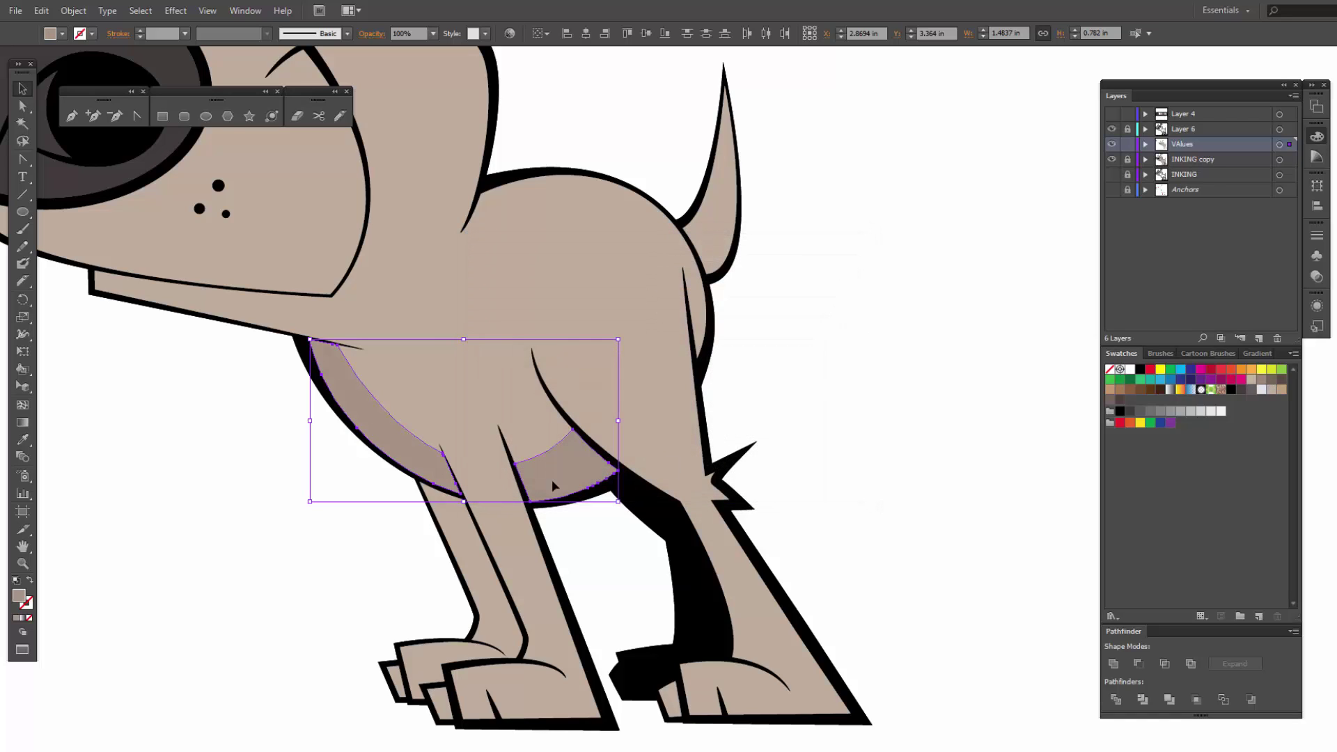
pyautogui.click(59, 582)
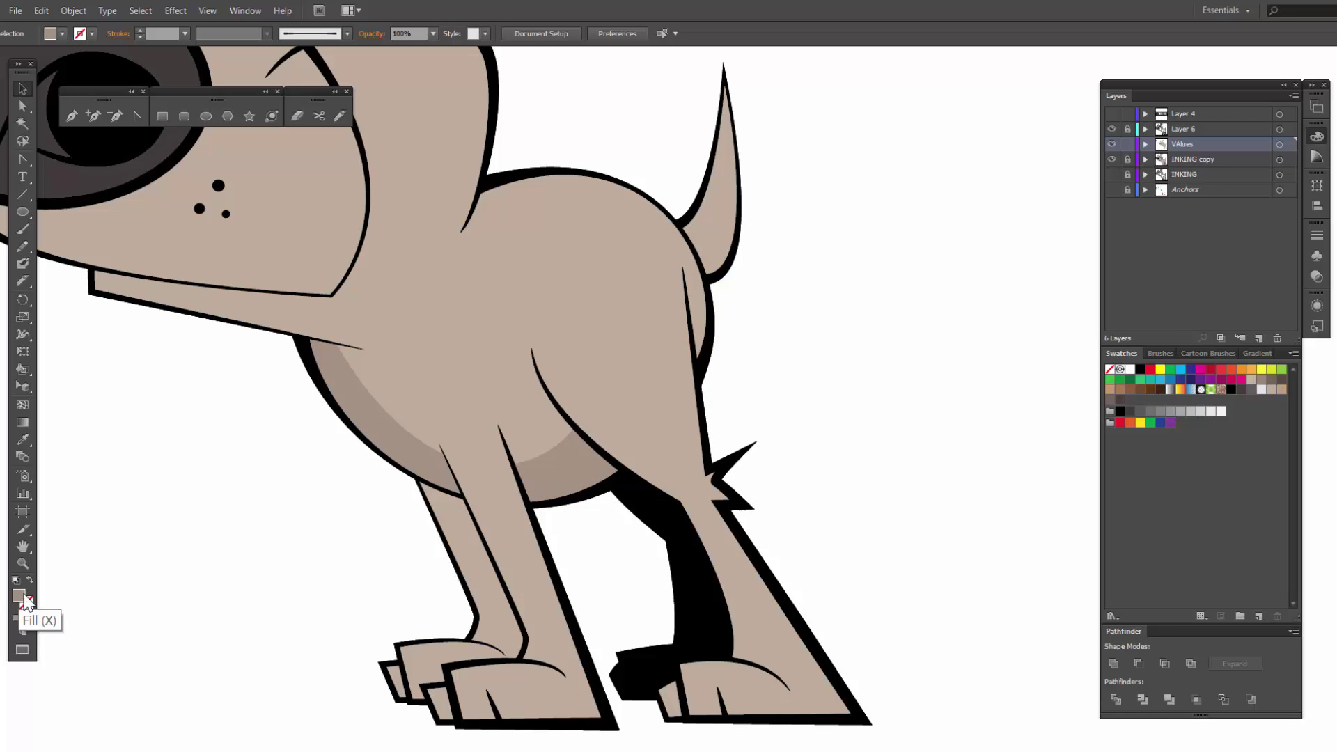
pyautogui.moveTo(810, 451); pyautogui.dragTo(1276, 407)
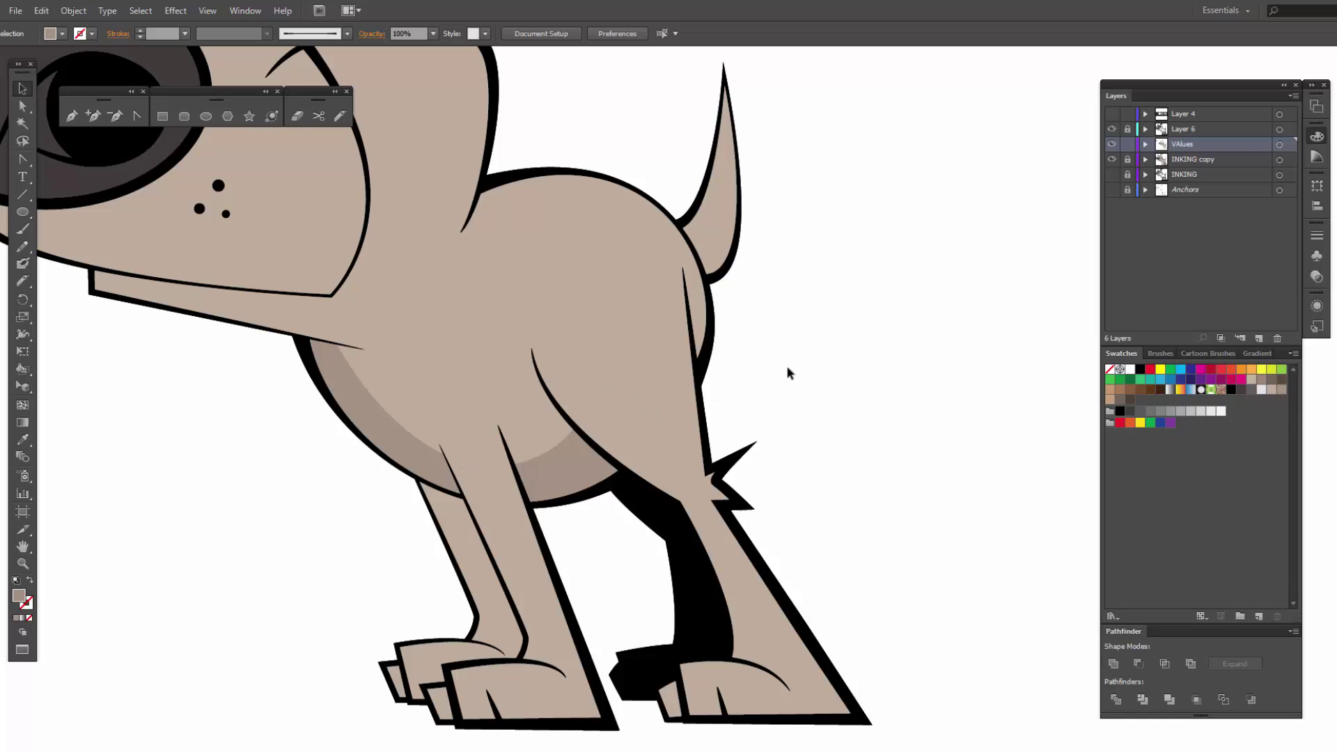
# Step: Fill the far front leg, paw and small toe with the darker tan swatch
pyautogui.click(644, 448)
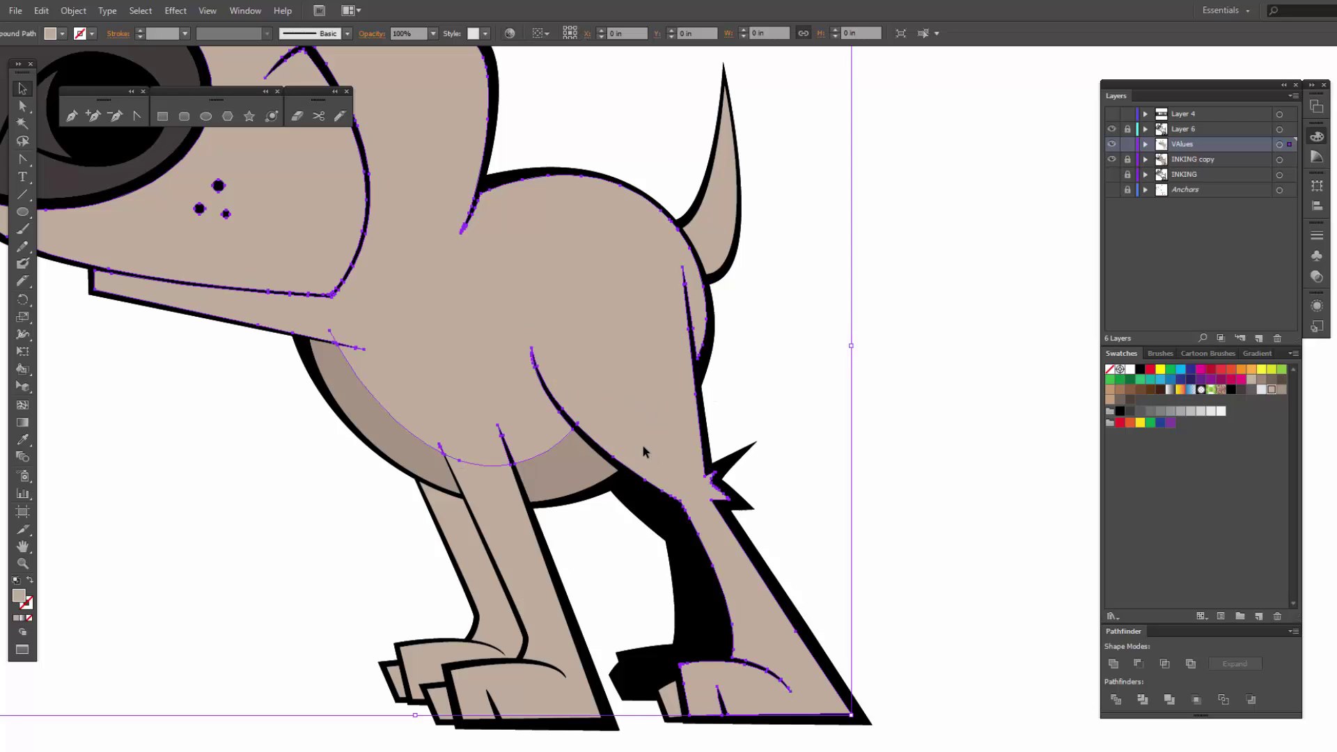
pyautogui.click(624, 532)
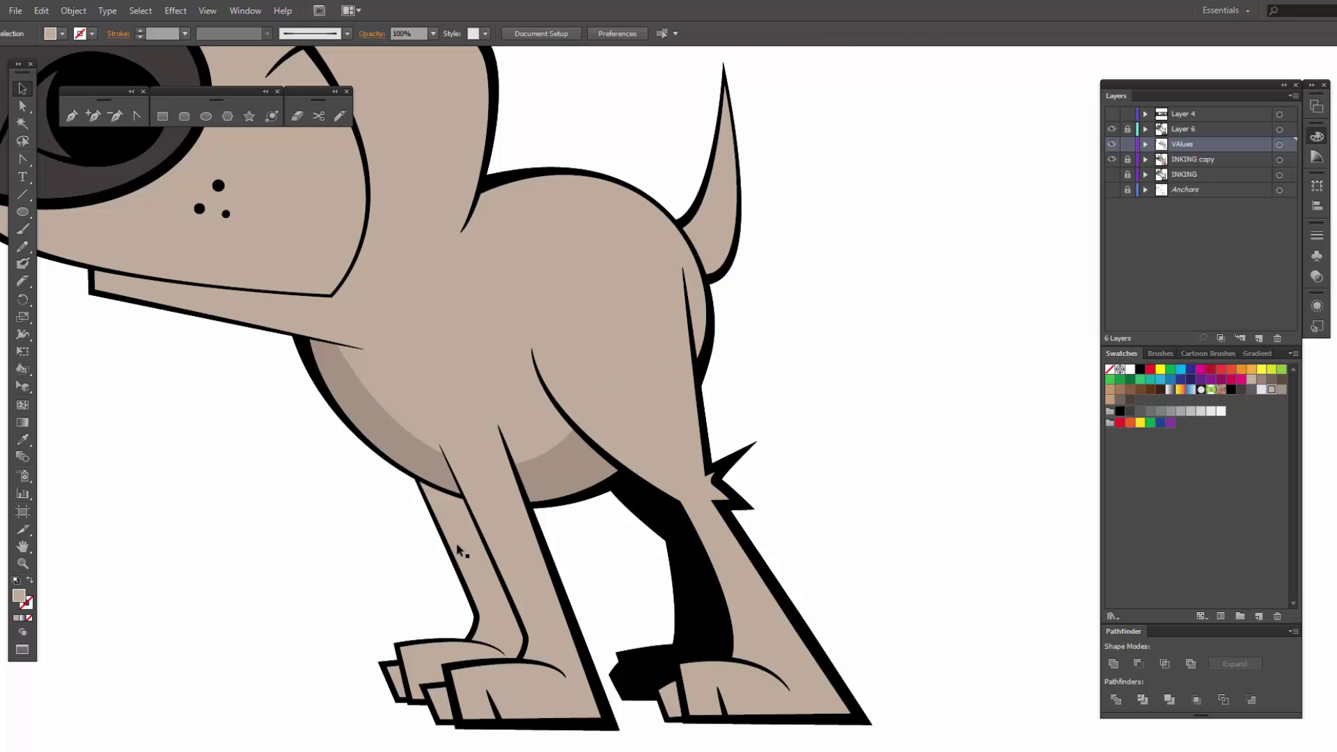
pyautogui.click(457, 542)
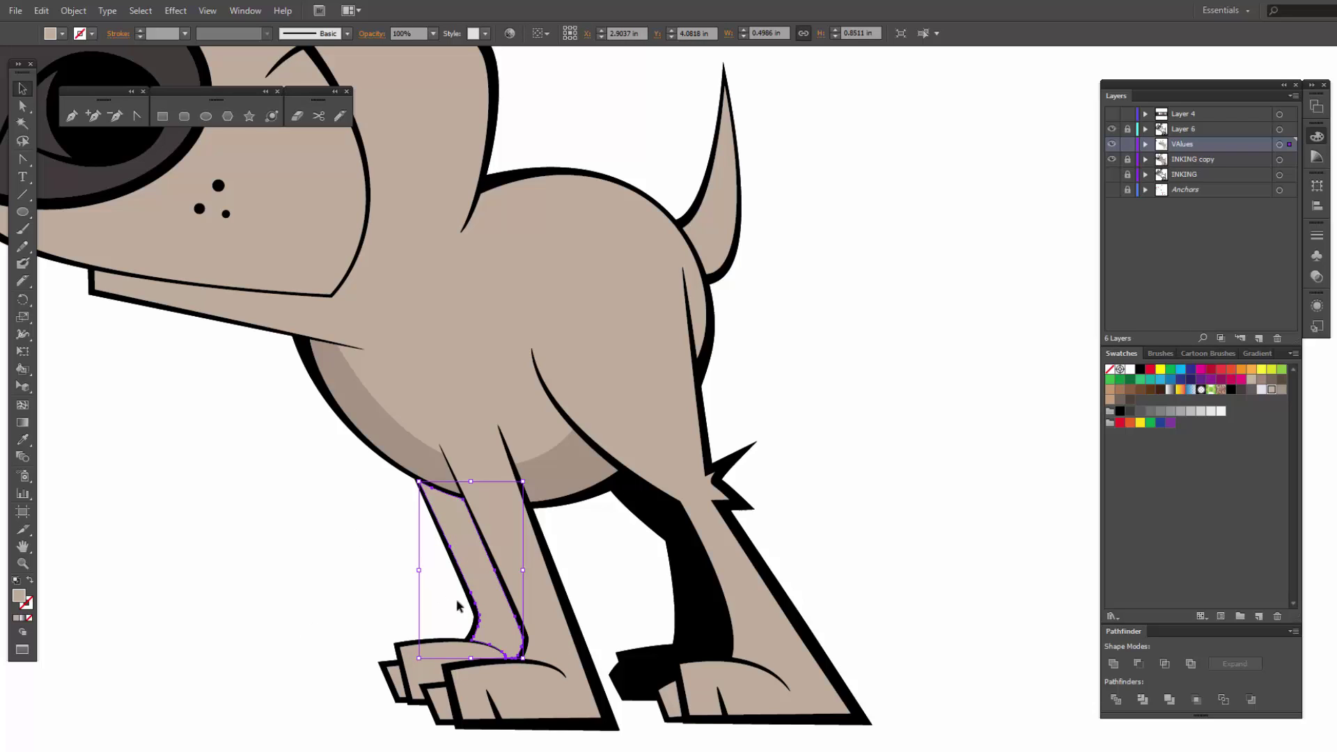
pyautogui.keyDown('shift'); pyautogui.click(413, 672); pyautogui.keyUp('shift')
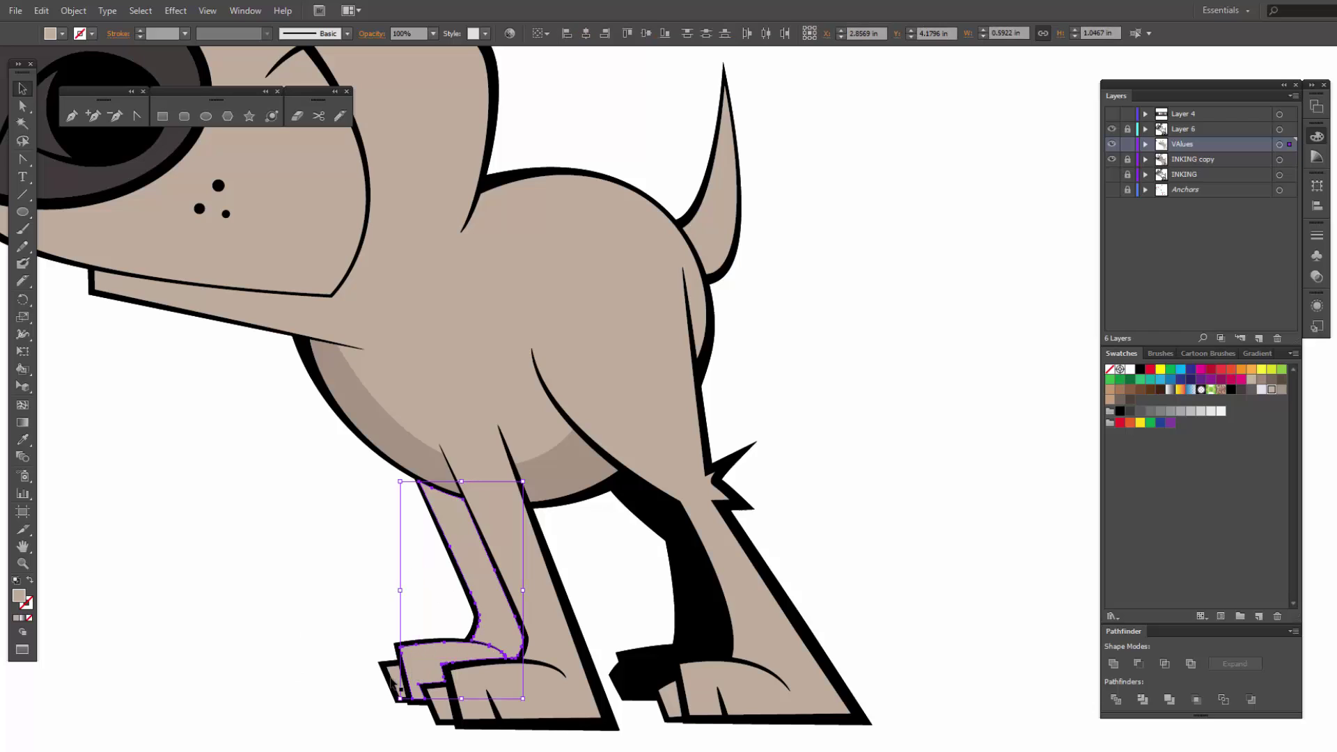
pyautogui.keyDown('shift'); pyautogui.click(394, 684); pyautogui.keyUp('shift')
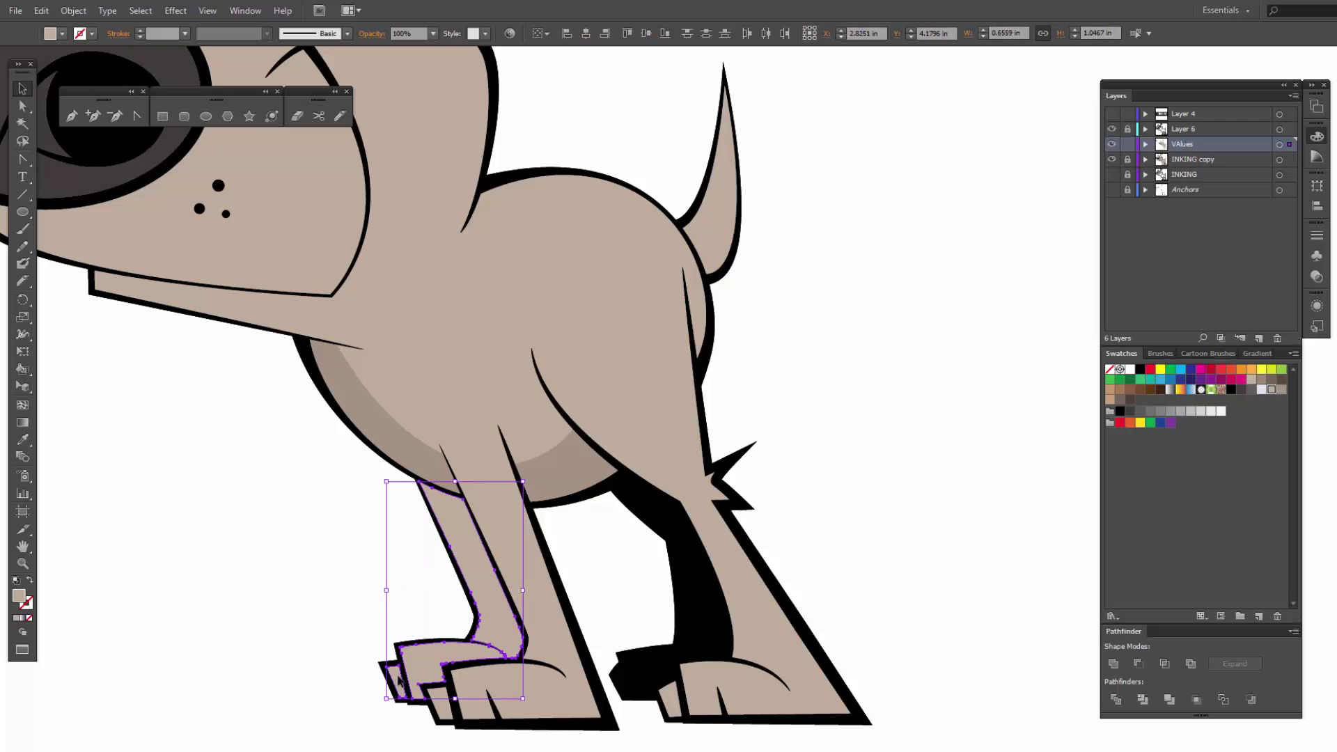
pyautogui.click(1281, 389)
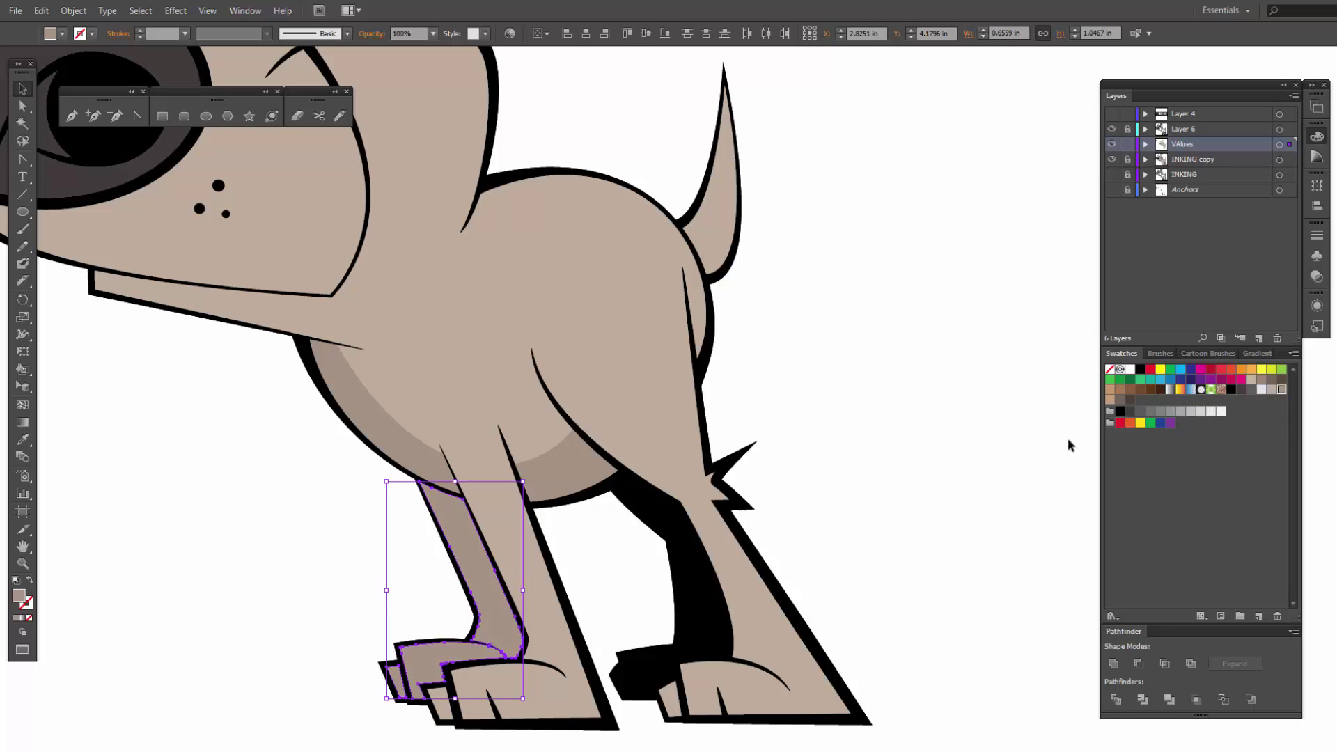
pyautogui.click(1011, 453)
# Step: Slice off the top of the far front leg with the Knife and fill that piece dark grey-brown
pyautogui.click(447, 534)
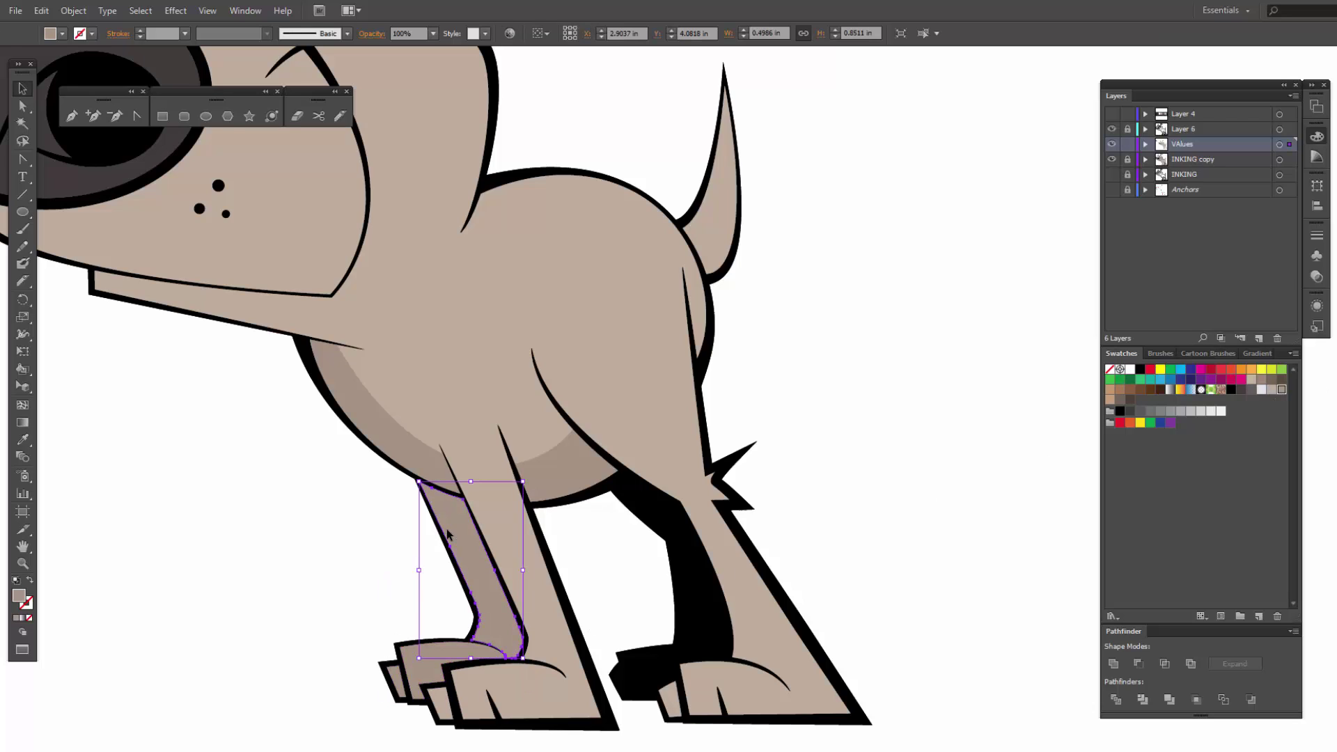
pyautogui.click(341, 119)
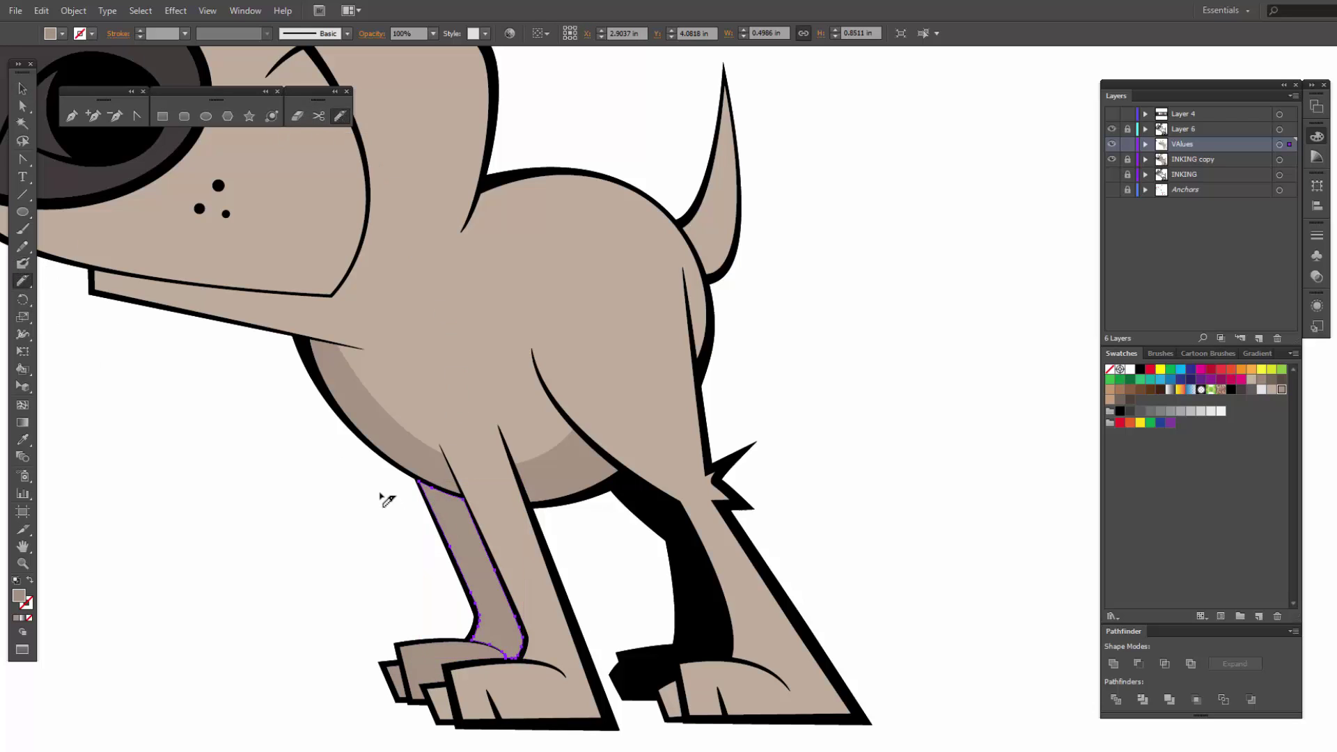
pyautogui.moveTo(385, 488)
pyautogui.mouseDown()
pyautogui.moveTo(489, 534)
pyautogui.moveTo(584, 530)
pyautogui.mouseUp()
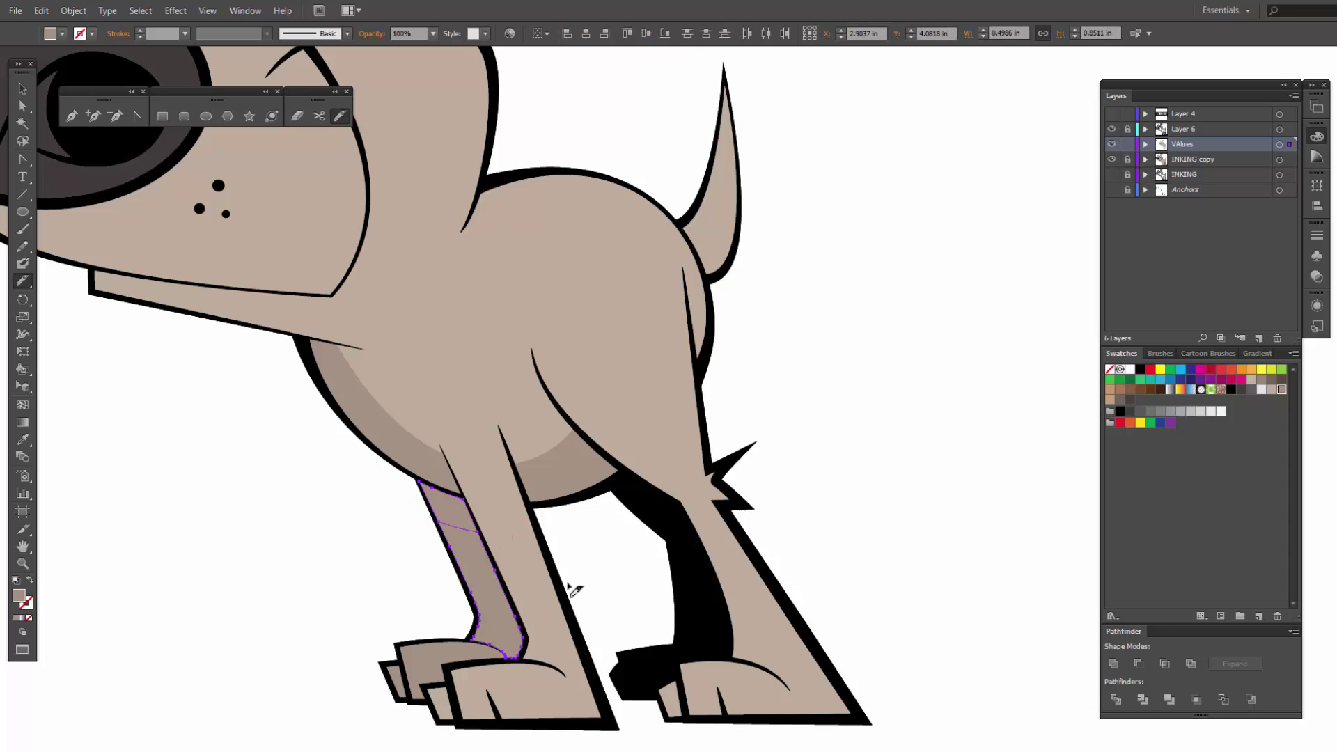
pyautogui.press('v')
pyautogui.click(413, 525)
pyautogui.click(446, 504)
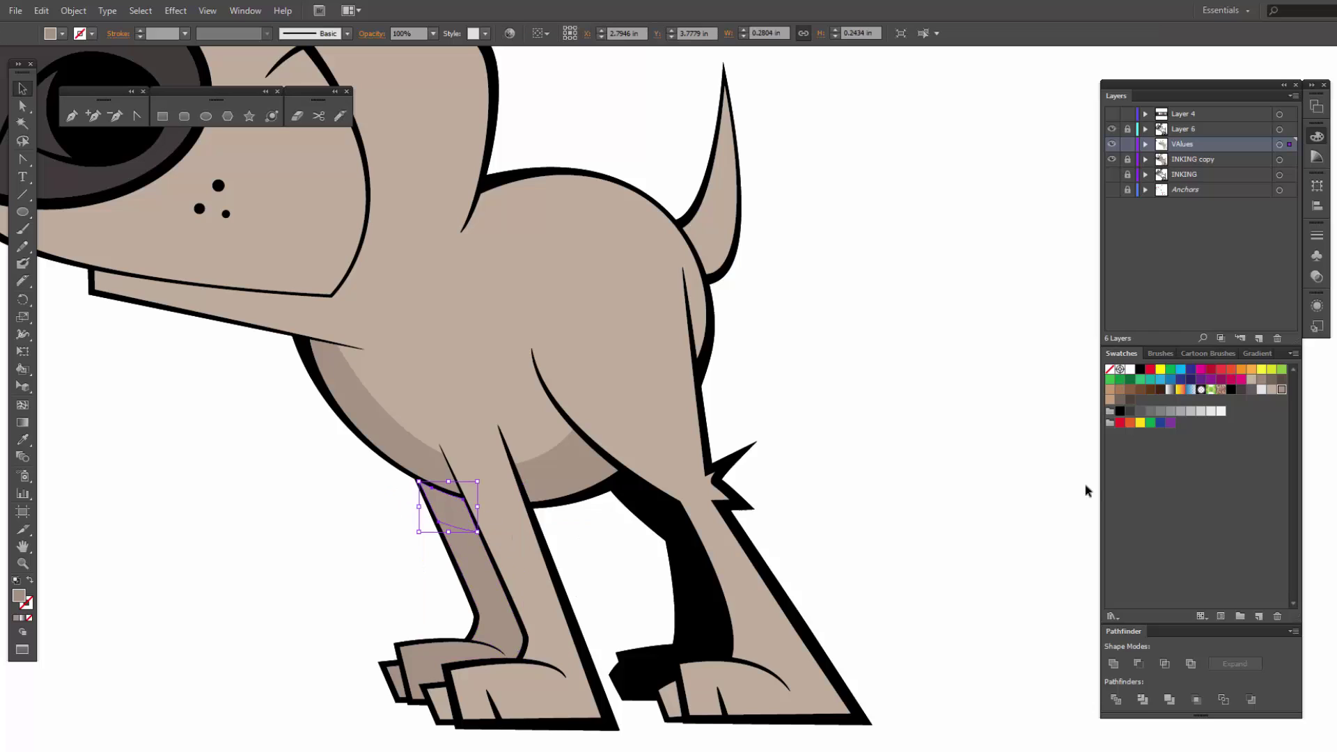
pyautogui.click(1242, 390)
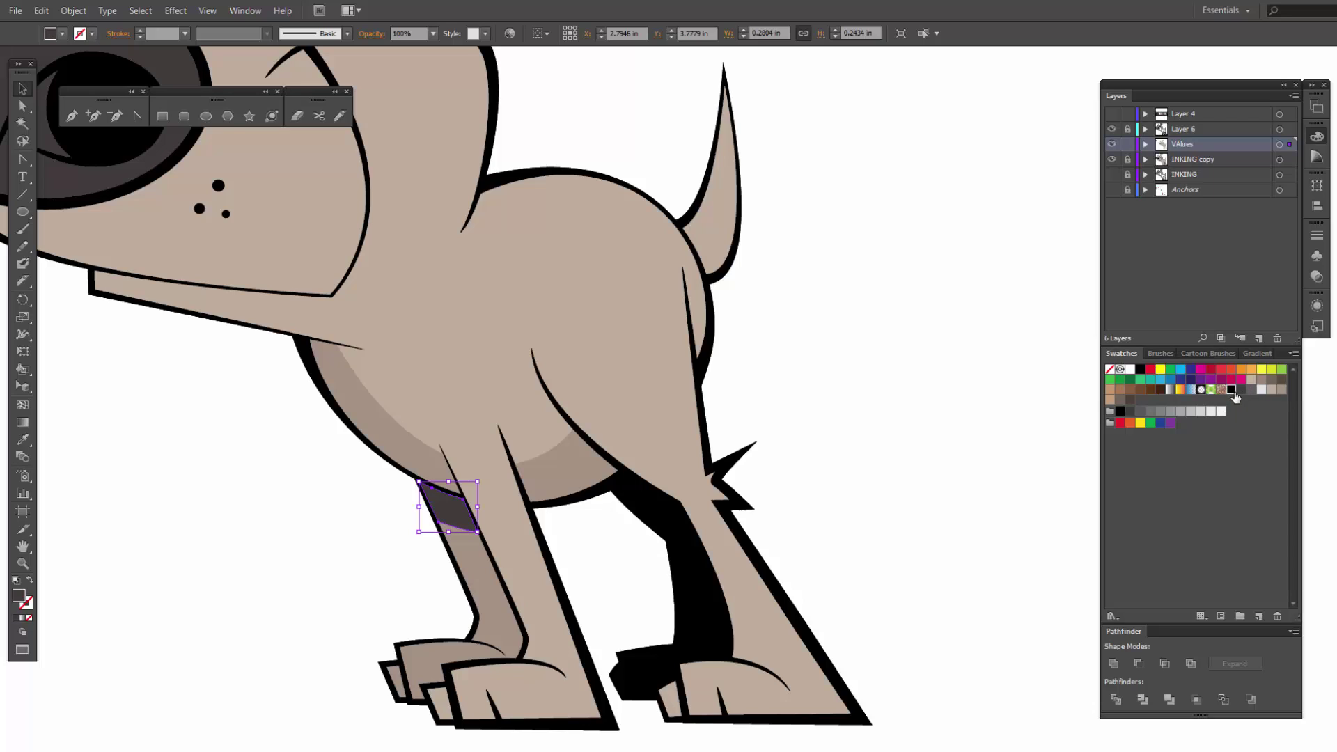
pyautogui.click(965, 410)
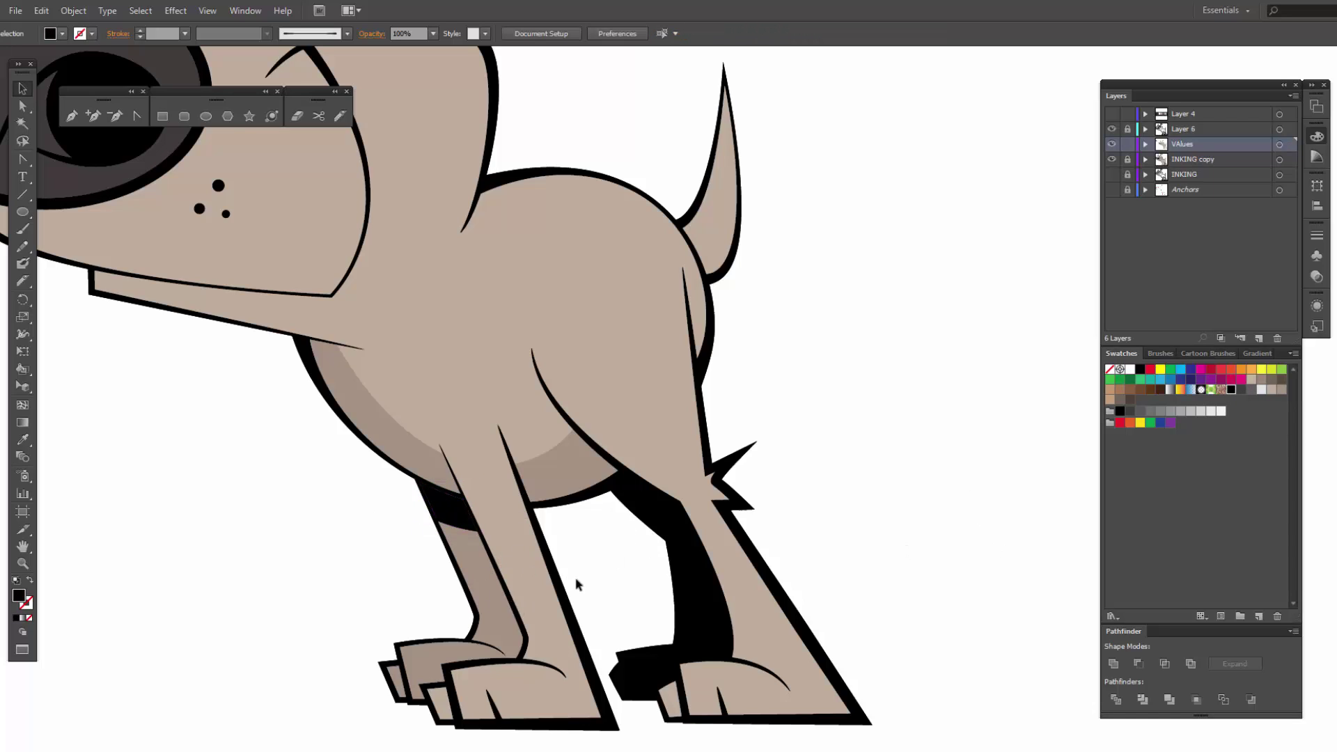
pyautogui.click(649, 424)
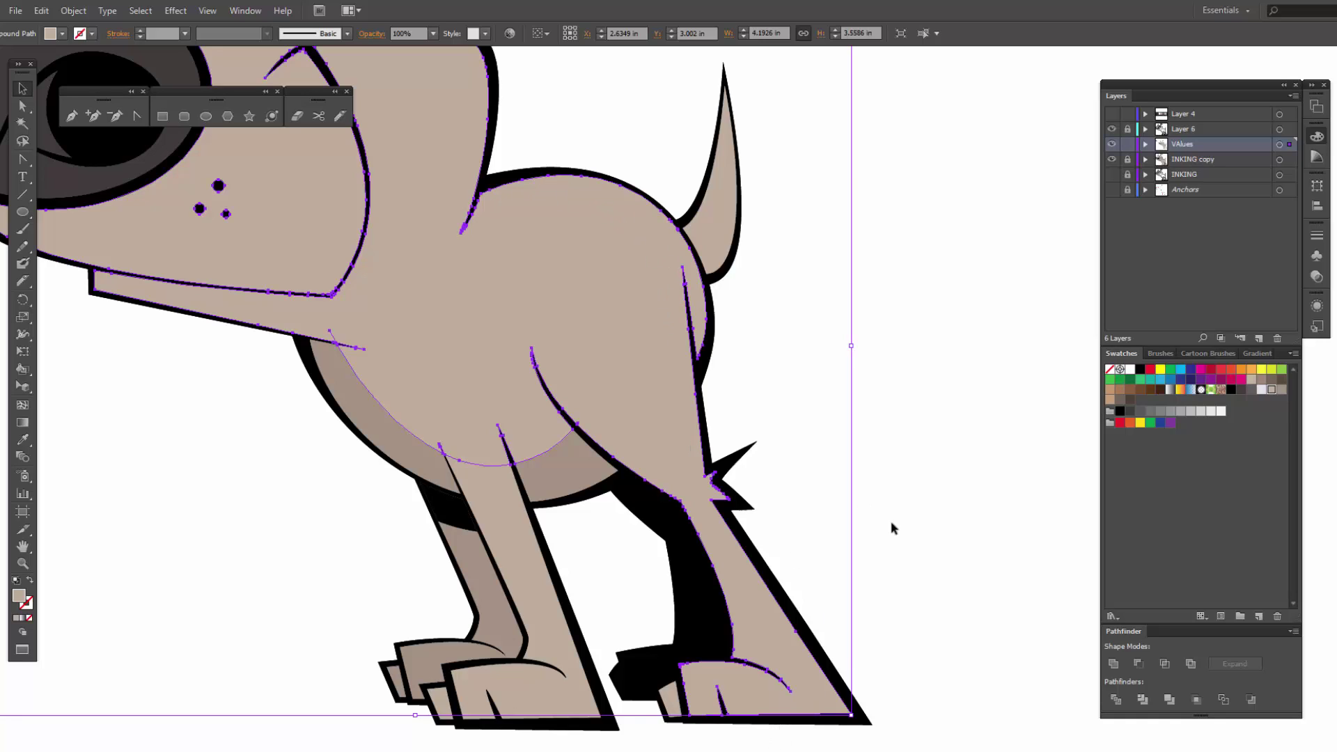
# Step: Add the tail to the selection and paint a merged Blob Brush shading stroke from the neck downward
pyautogui.keyDown('shift'); pyautogui.click(703, 216); pyautogui.keyUp('shift')
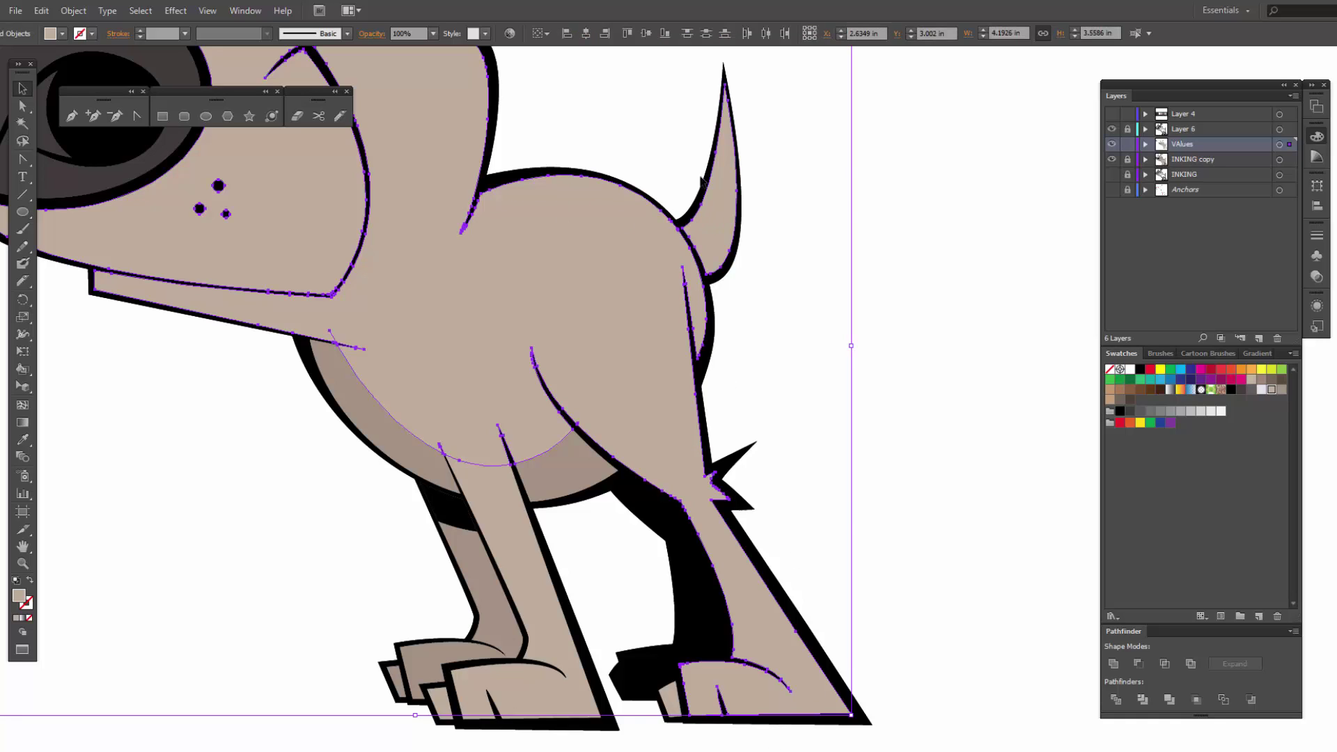
pyautogui.click(340, 116)
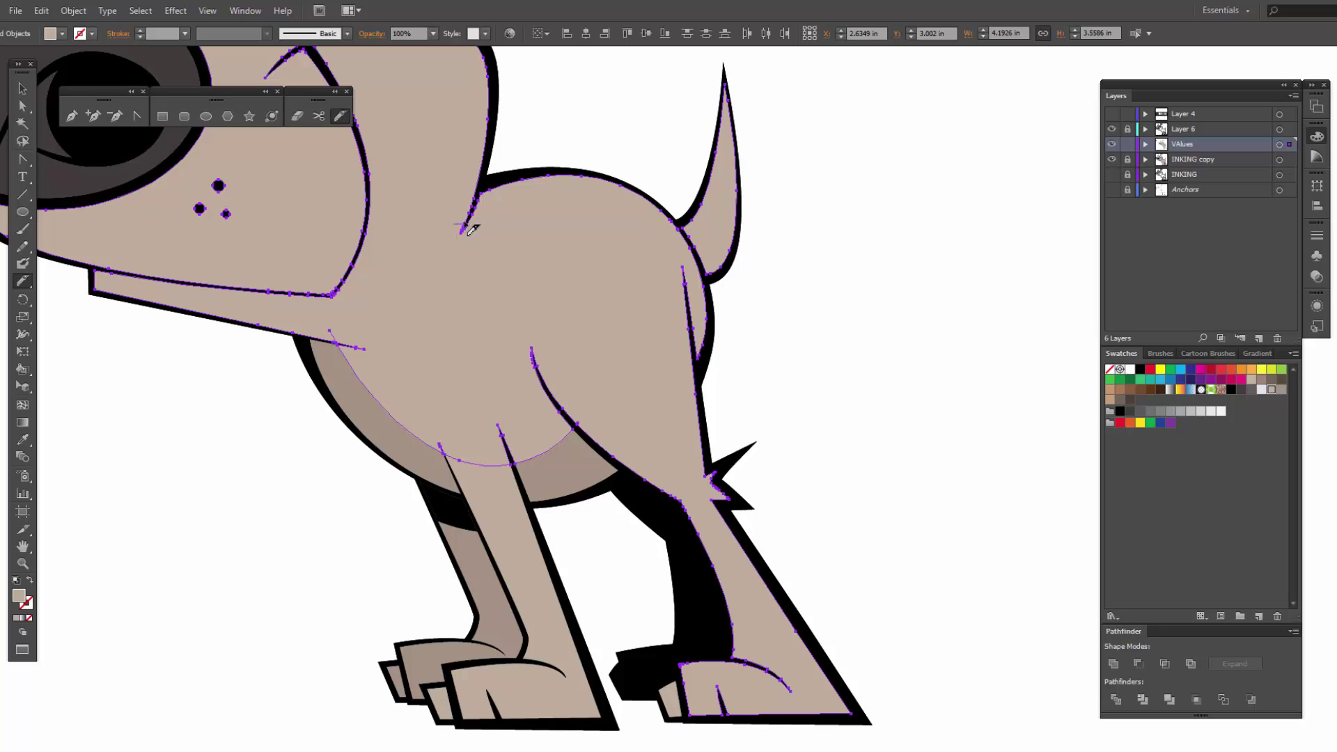
pyautogui.moveTo(455, 224)
pyautogui.mouseDown()
pyautogui.moveTo(573, 202)
pyautogui.moveTo(651, 256)
pyautogui.moveTo(695, 389)
pyautogui.moveTo(696, 444)
pyautogui.moveTo(677, 479)
pyautogui.moveTo(715, 484)
pyautogui.moveTo(675, 470)
pyautogui.moveTo(793, 645)
pyautogui.moveTo(788, 712)
pyautogui.mouseUp()
pyautogui.press('v')
# Step: Fill the hip, hind-leg shading and hind-leg highlight shapes with a darker tan shadow tone
pyautogui.click(852, 641)
pyautogui.click(817, 674)
pyautogui.hotkey('ctrl', 'a')
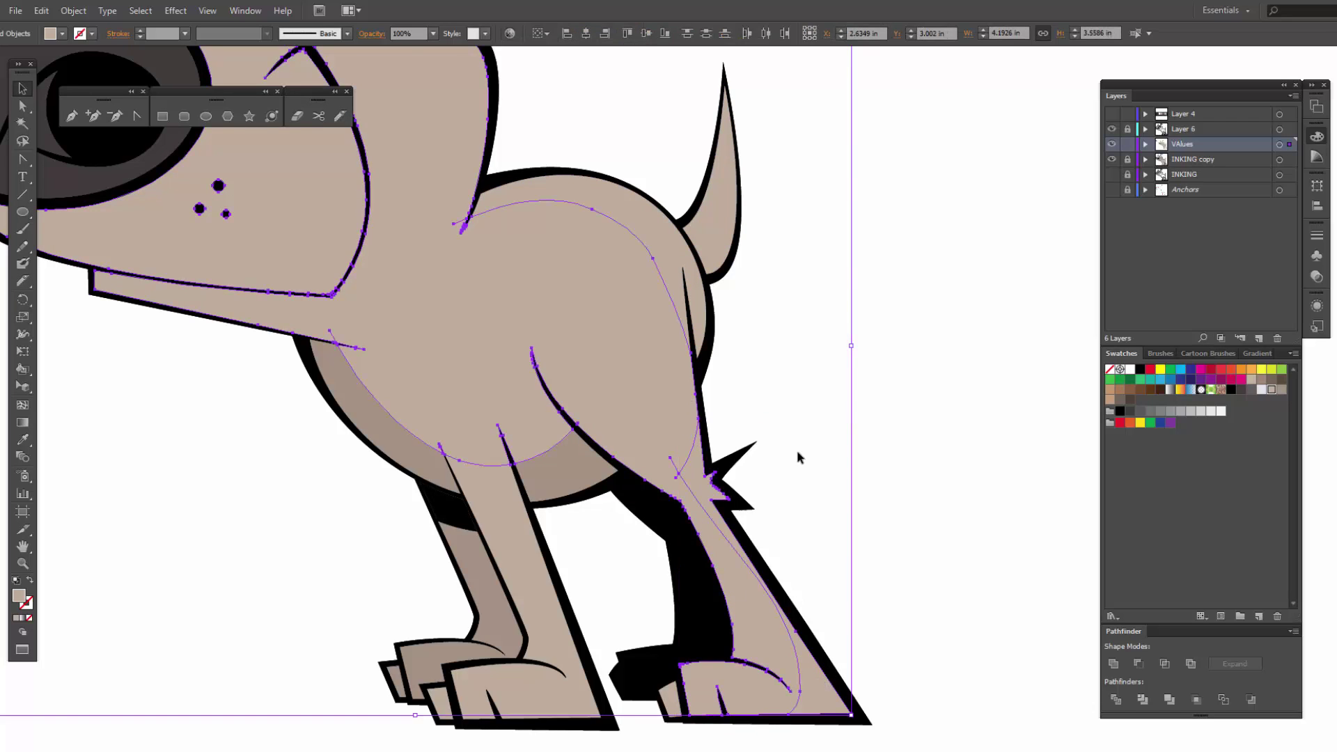
pyautogui.click(791, 405)
pyautogui.click(678, 245)
pyautogui.keyDown('shift'); pyautogui.click(755, 586); pyautogui.keyUp('shift')
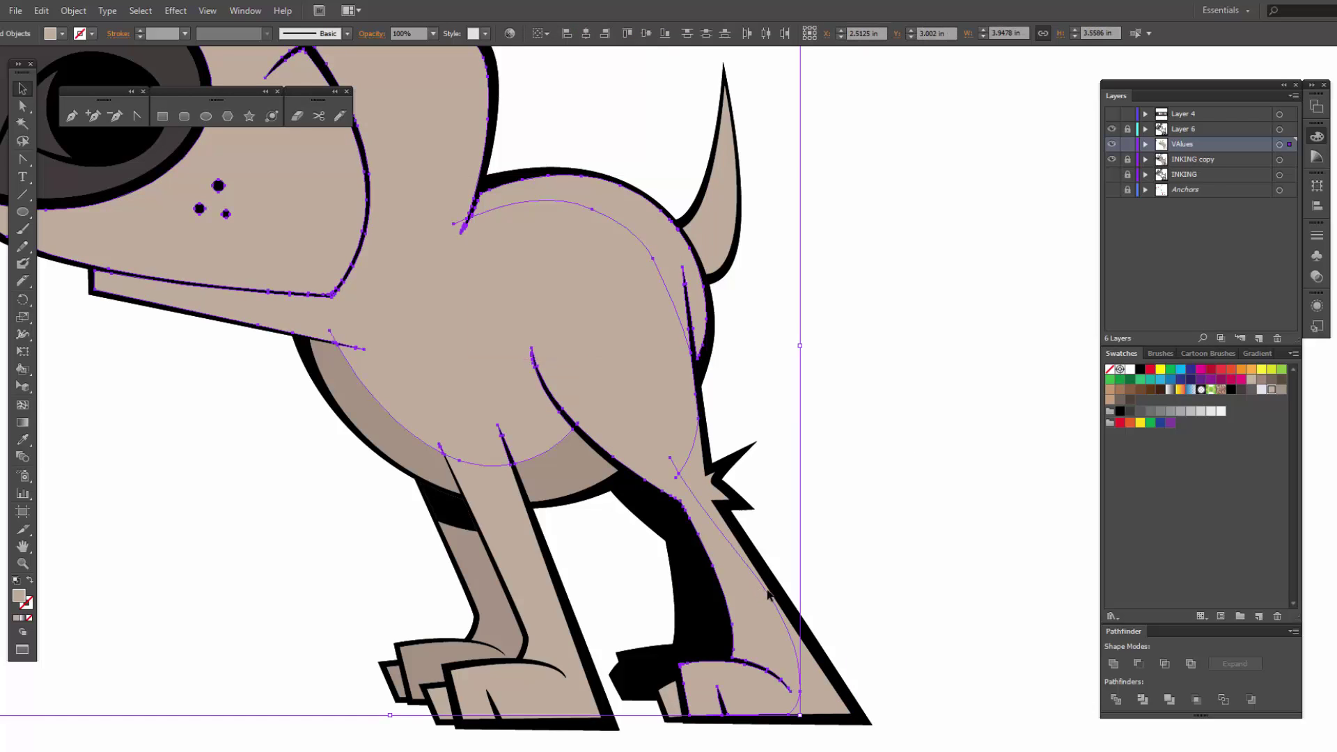
pyautogui.keyDown('shift'); pyautogui.click(777, 604); pyautogui.keyUp('shift')
pyautogui.keyDown('shift'); pyautogui.click(808, 672); pyautogui.keyUp('shift')
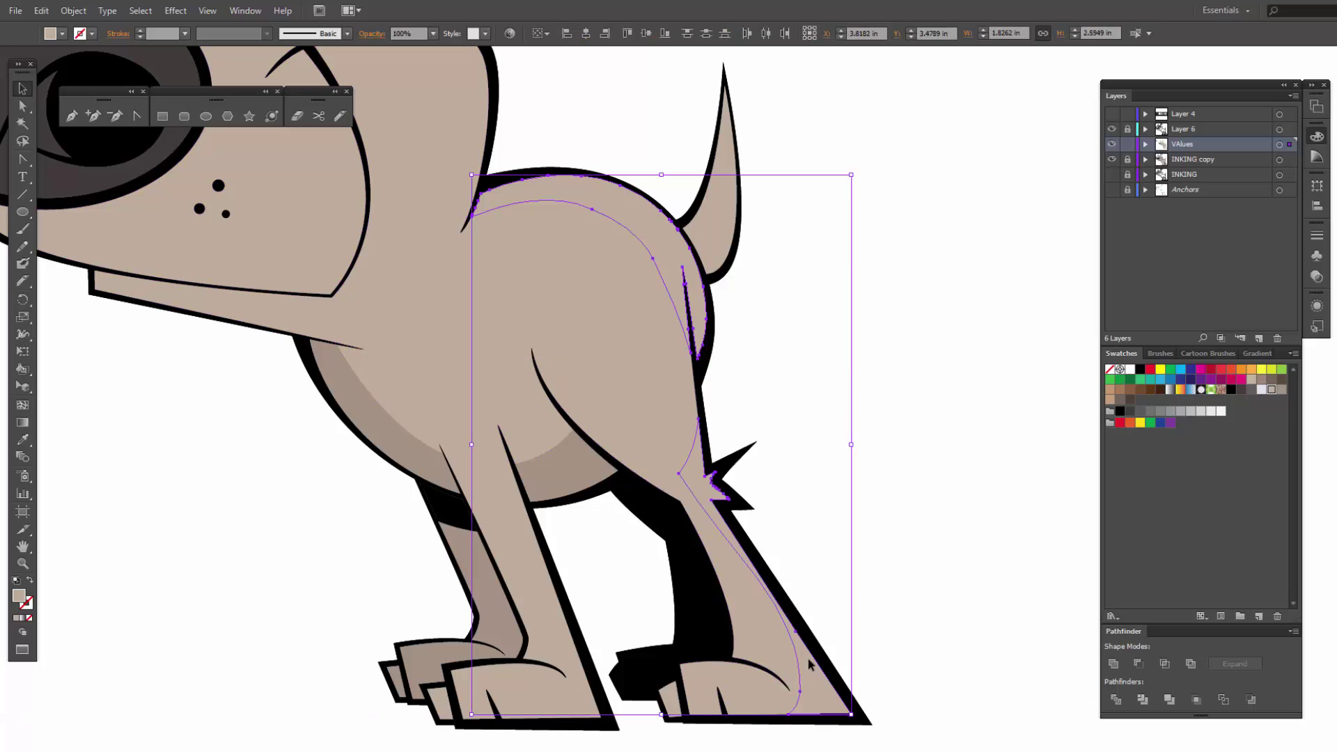
pyautogui.click(1281, 390)
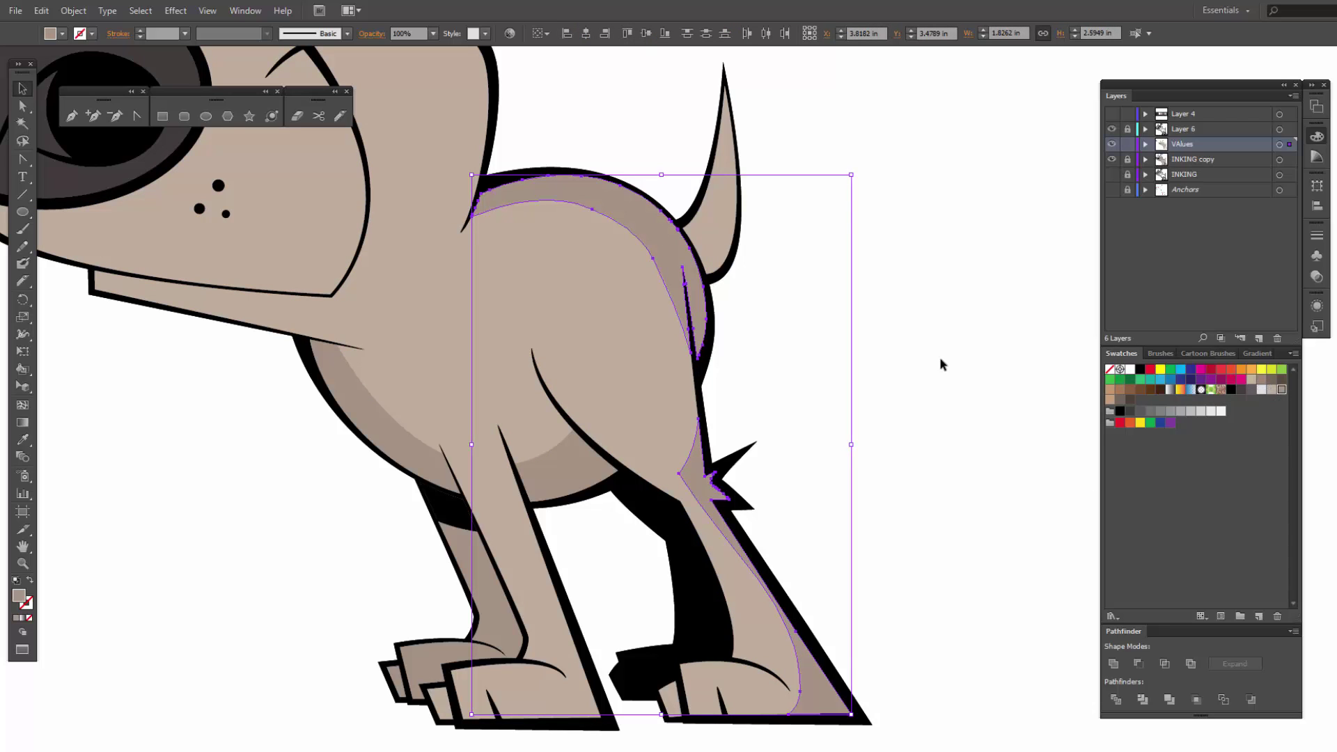
pyautogui.click(938, 356)
# Step: Give the tail shape the same darker tan shadow tone
pyautogui.click(716, 228)
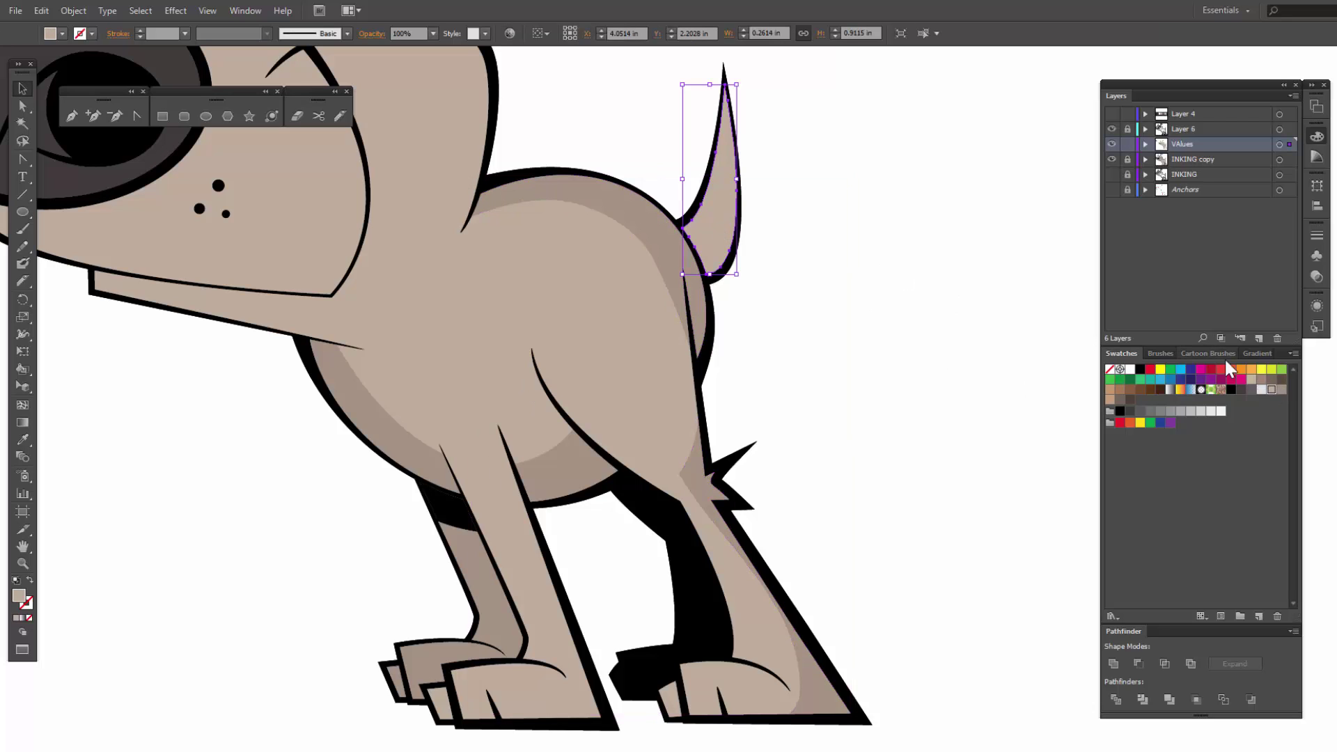
pyautogui.click(1281, 390)
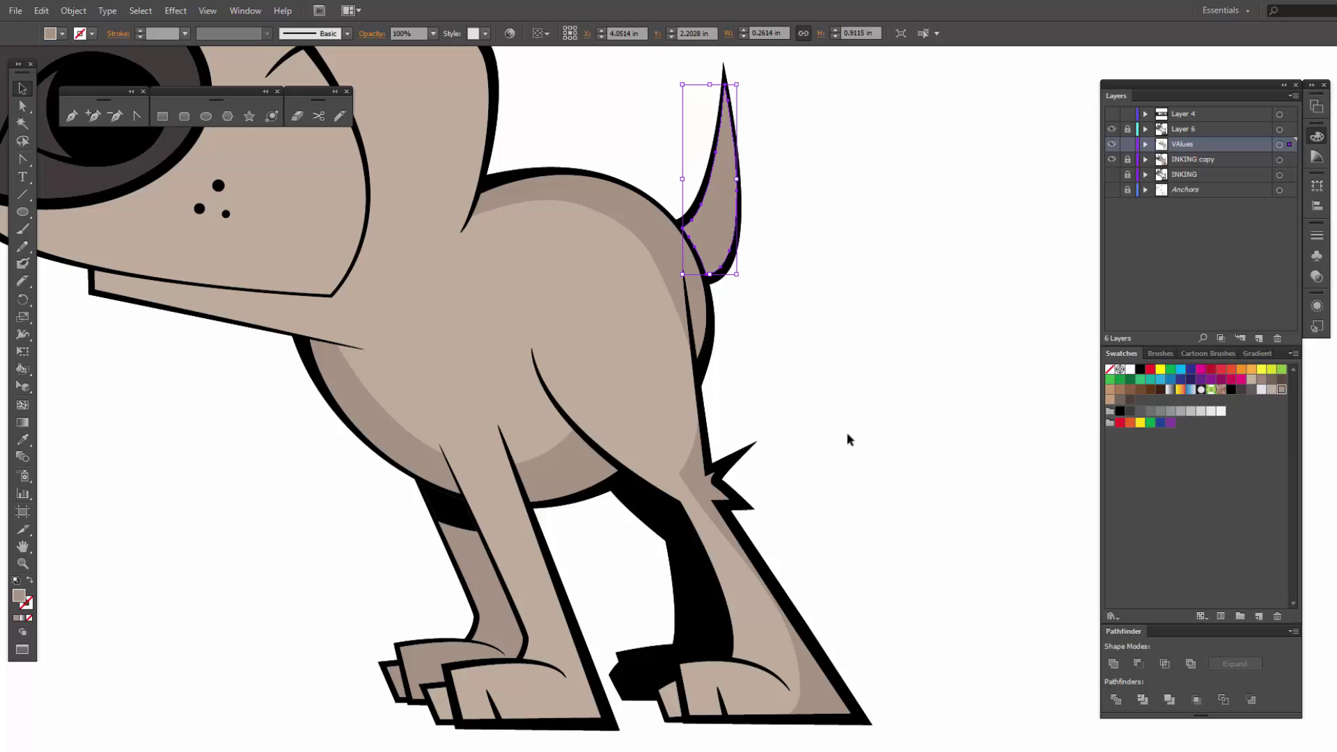
pyautogui.click(846, 440)
pyautogui.moveTo(716, 310); pyautogui.dragTo(684, 327)
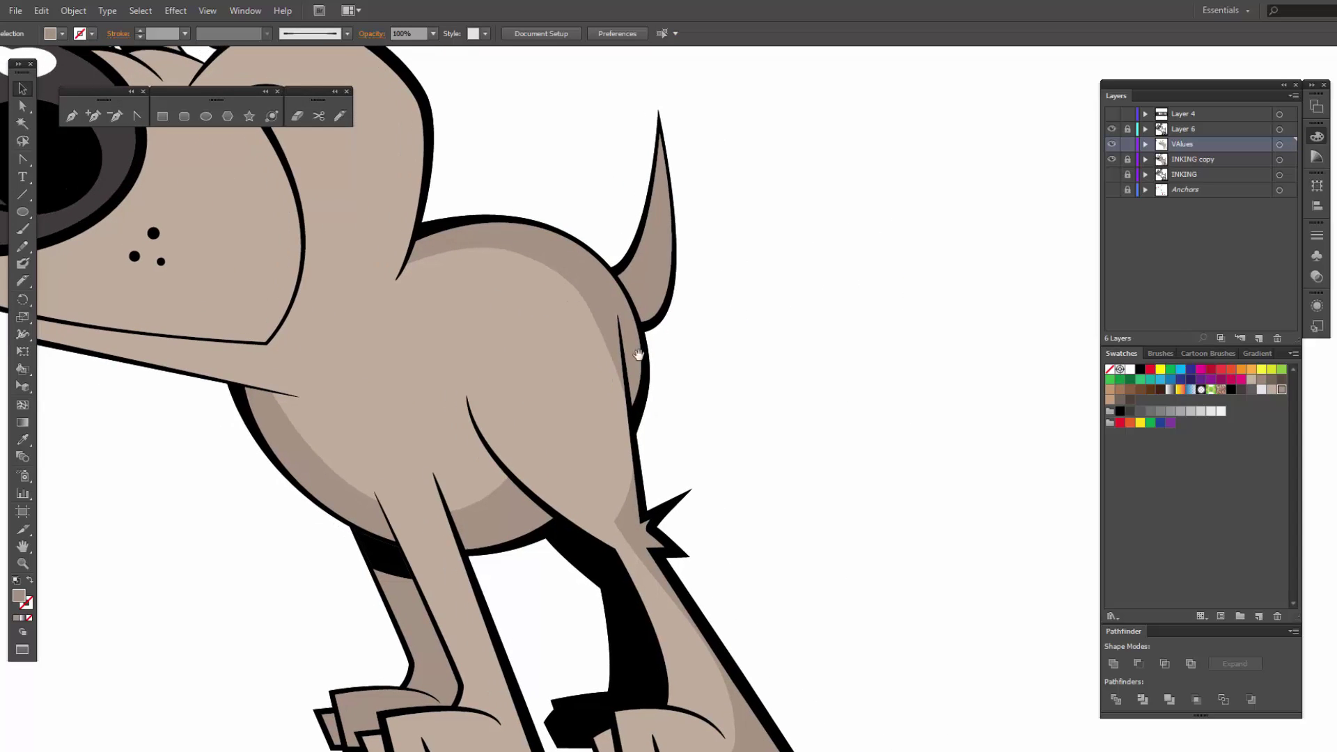
# Step: With the body and chin selected, draw a Pencil shadow path along the jaw under the nose
pyautogui.click(631, 500)
pyautogui.click(626, 455)
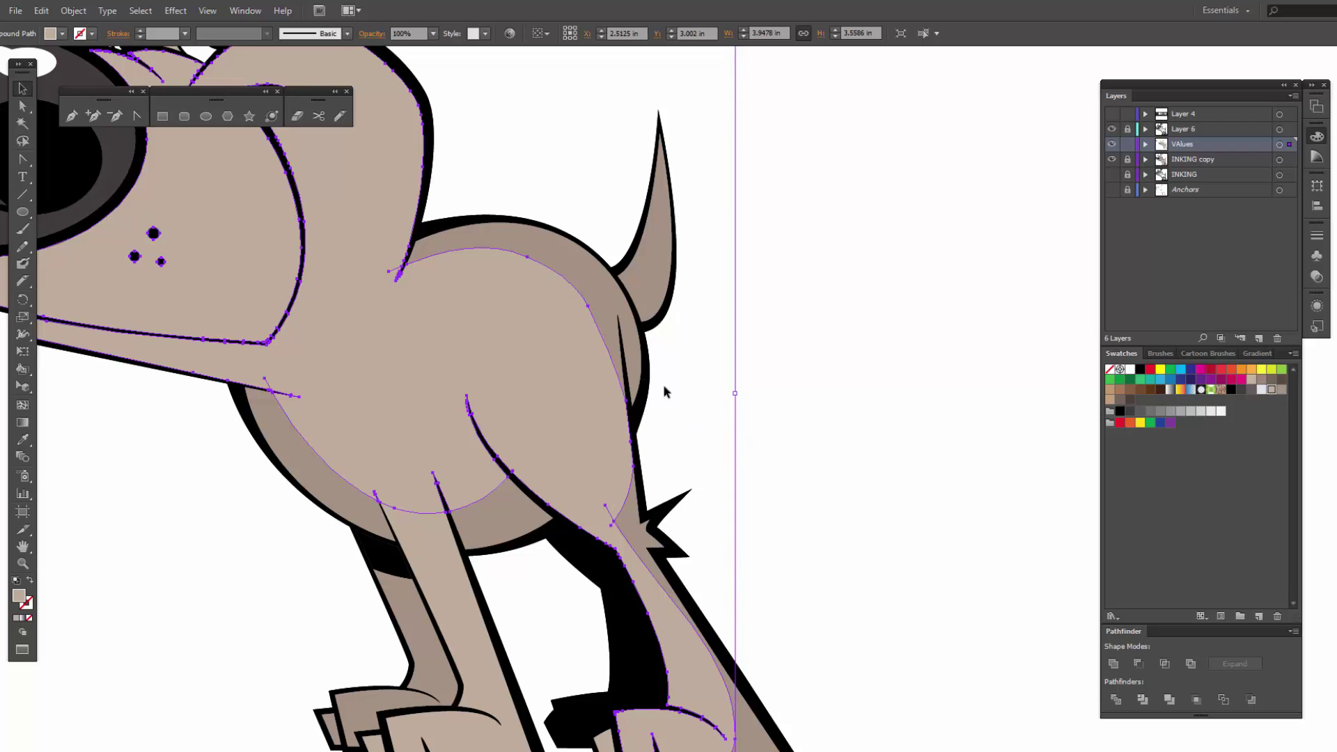
pyautogui.moveTo(465, 294); pyautogui.dragTo(733, 501)
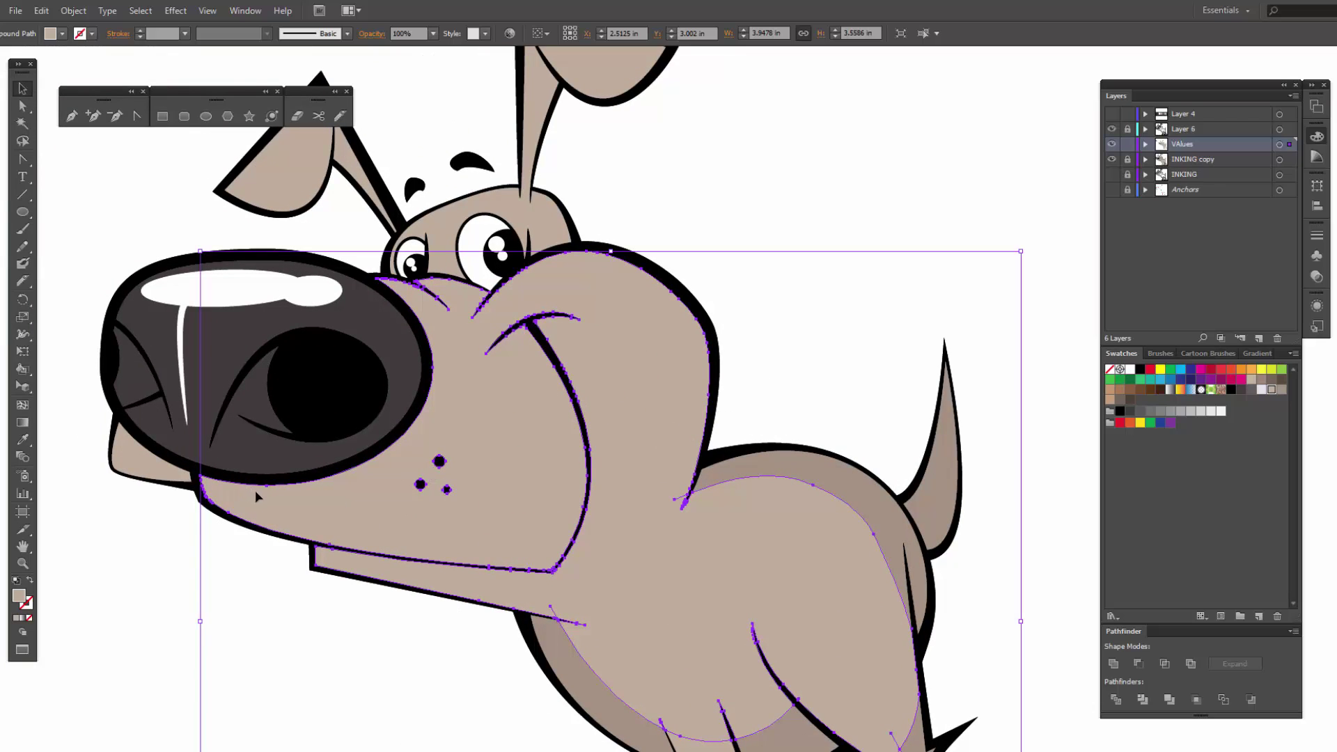
pyautogui.keyDown('shift'); pyautogui.click(119, 471); pyautogui.keyUp('shift')
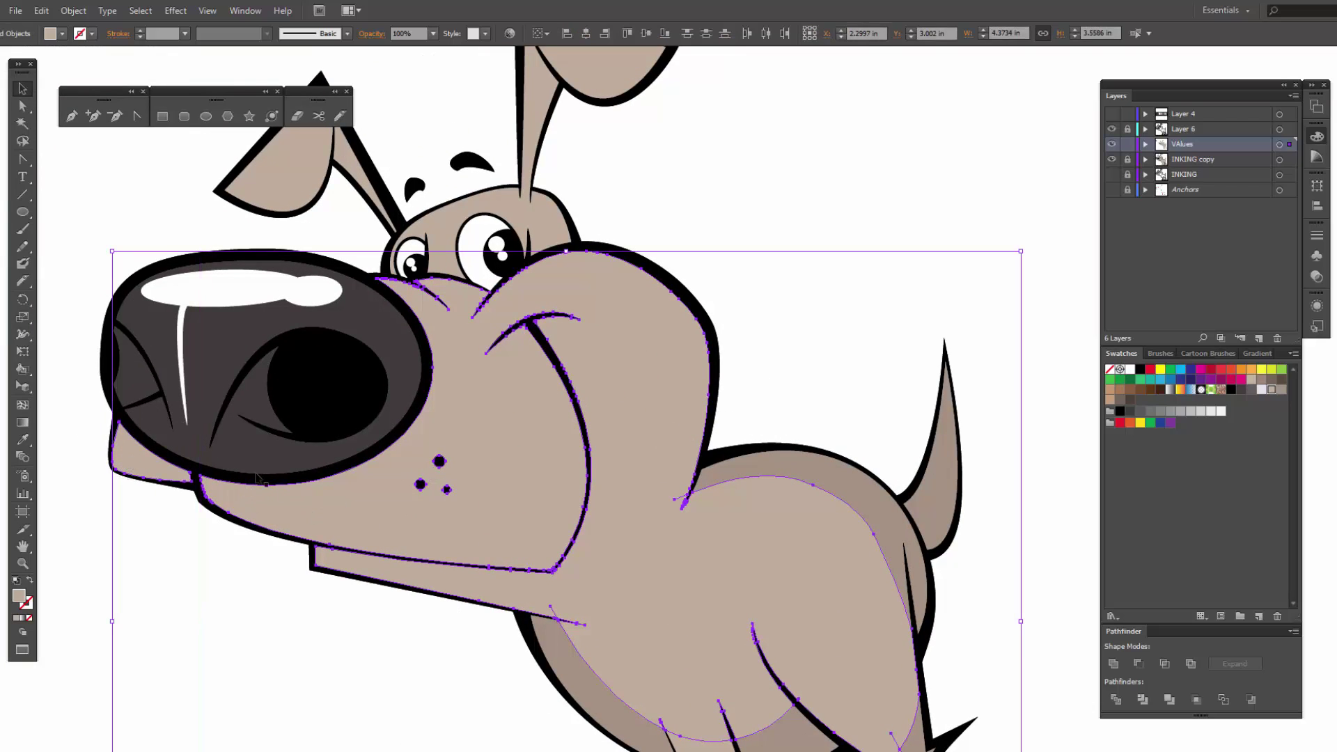
pyautogui.click(339, 115)
pyautogui.moveTo(101, 412)
pyautogui.mouseDown()
pyautogui.moveTo(149, 463)
pyautogui.moveTo(203, 488)
pyautogui.moveTo(339, 506)
pyautogui.moveTo(409, 451)
pyautogui.moveTo(429, 356)
pyautogui.mouseUp()
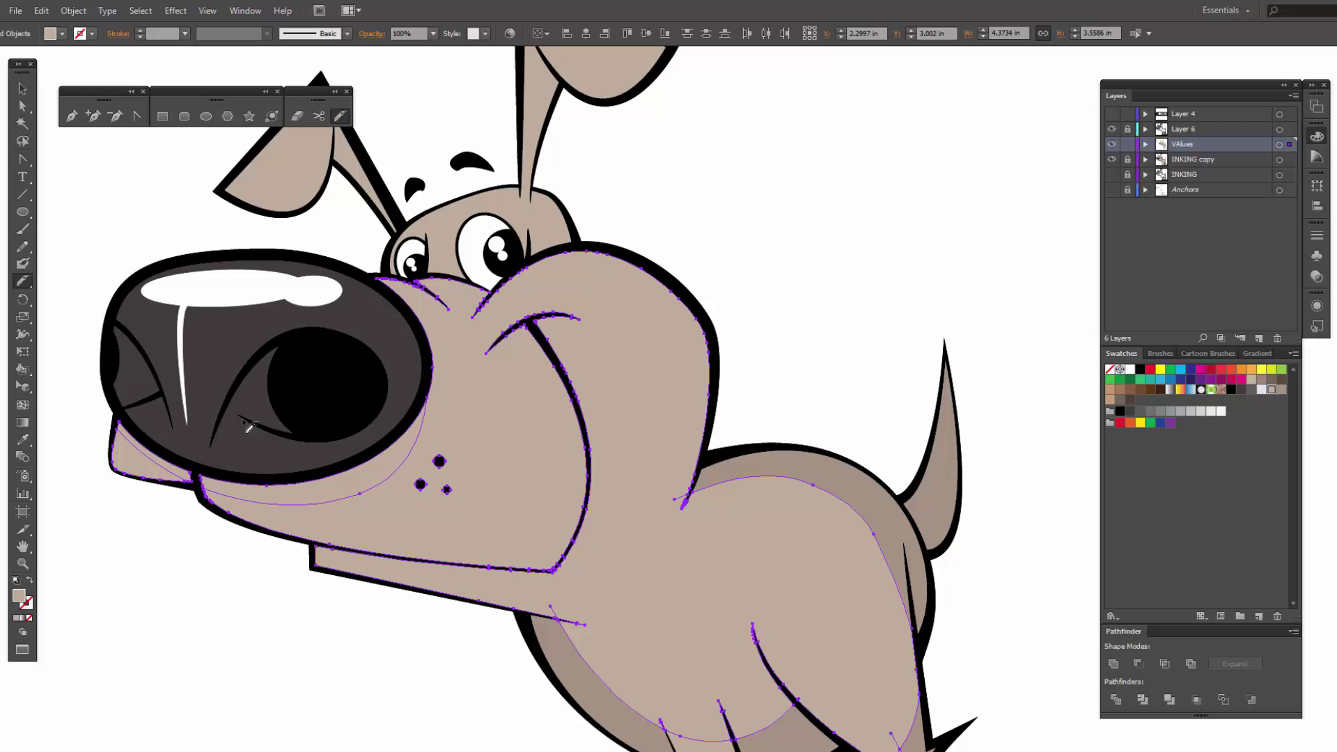
pyautogui.press('v')
# Step: Fill both muzzle shadow paths with the darker tan swatch
pyautogui.click(87, 414)
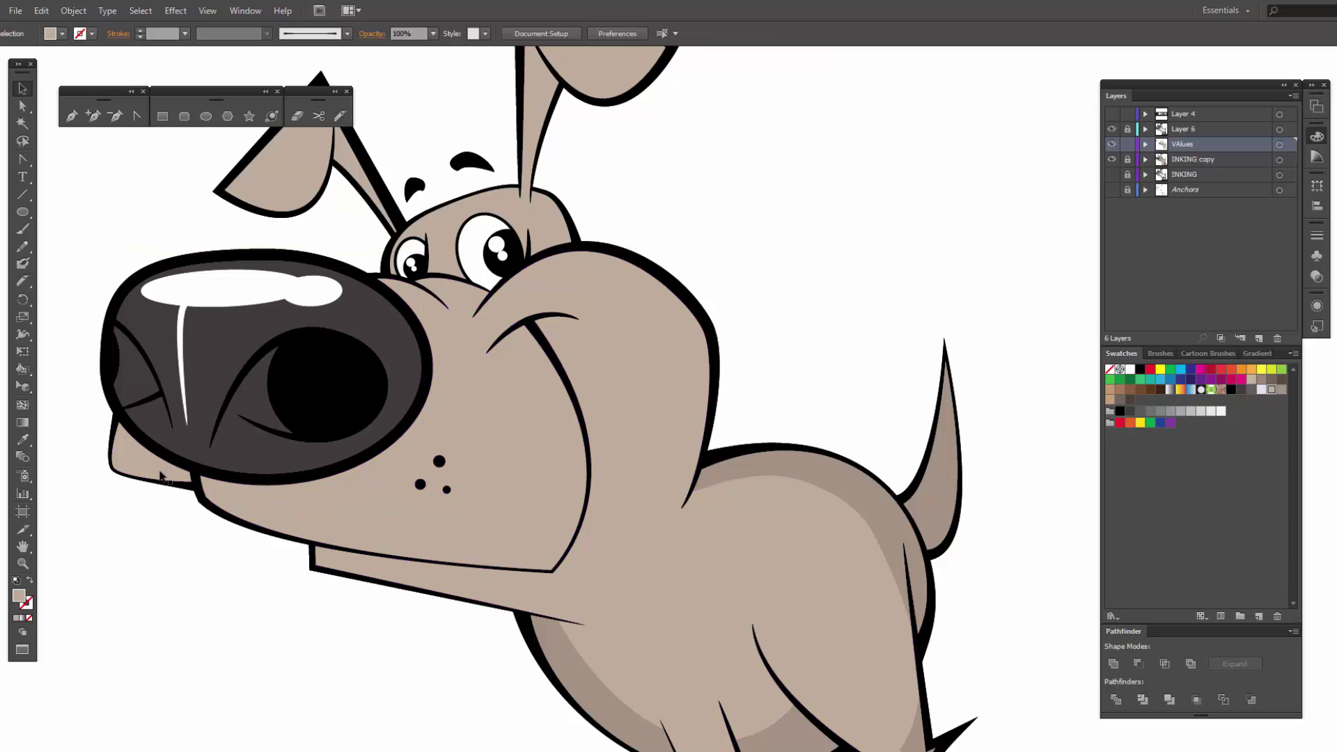
pyautogui.click(160, 469)
pyautogui.keyDown('shift'); pyautogui.click(245, 488); pyautogui.keyUp('shift')
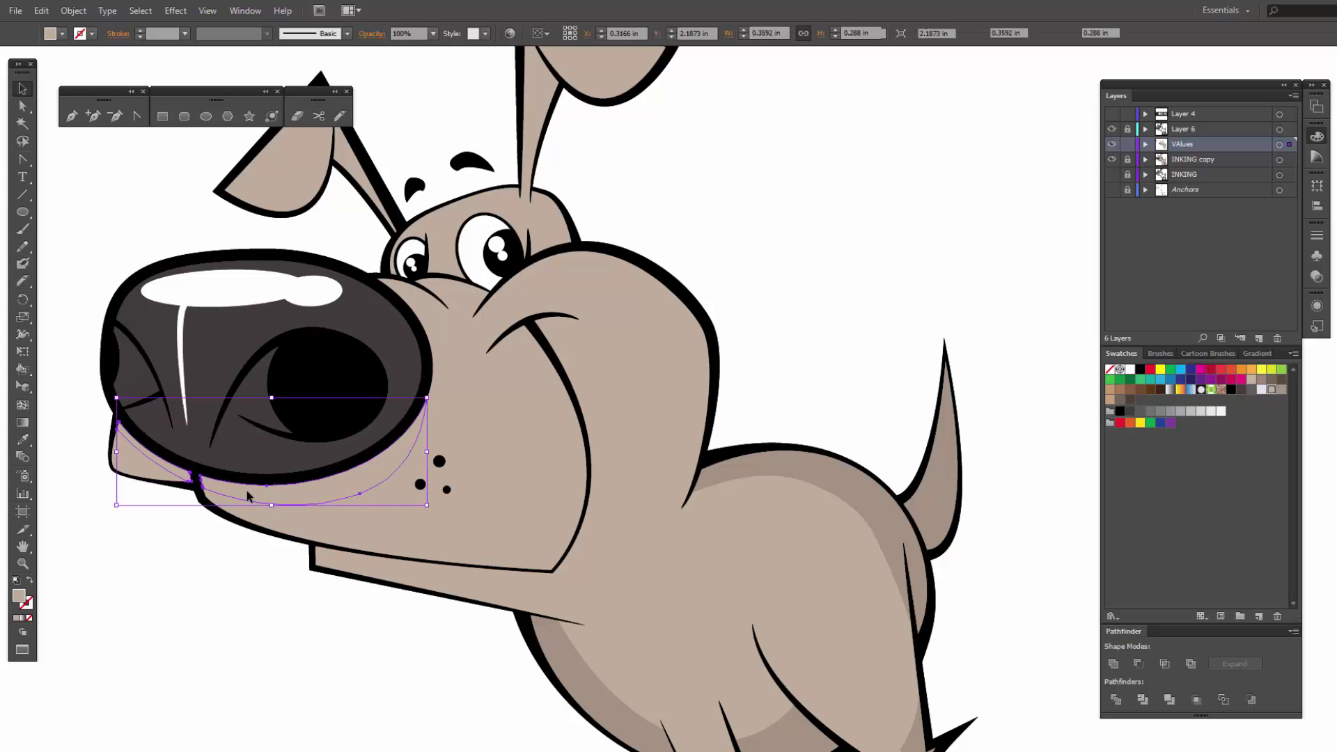
pyautogui.click(1280, 391)
pyautogui.click(901, 282)
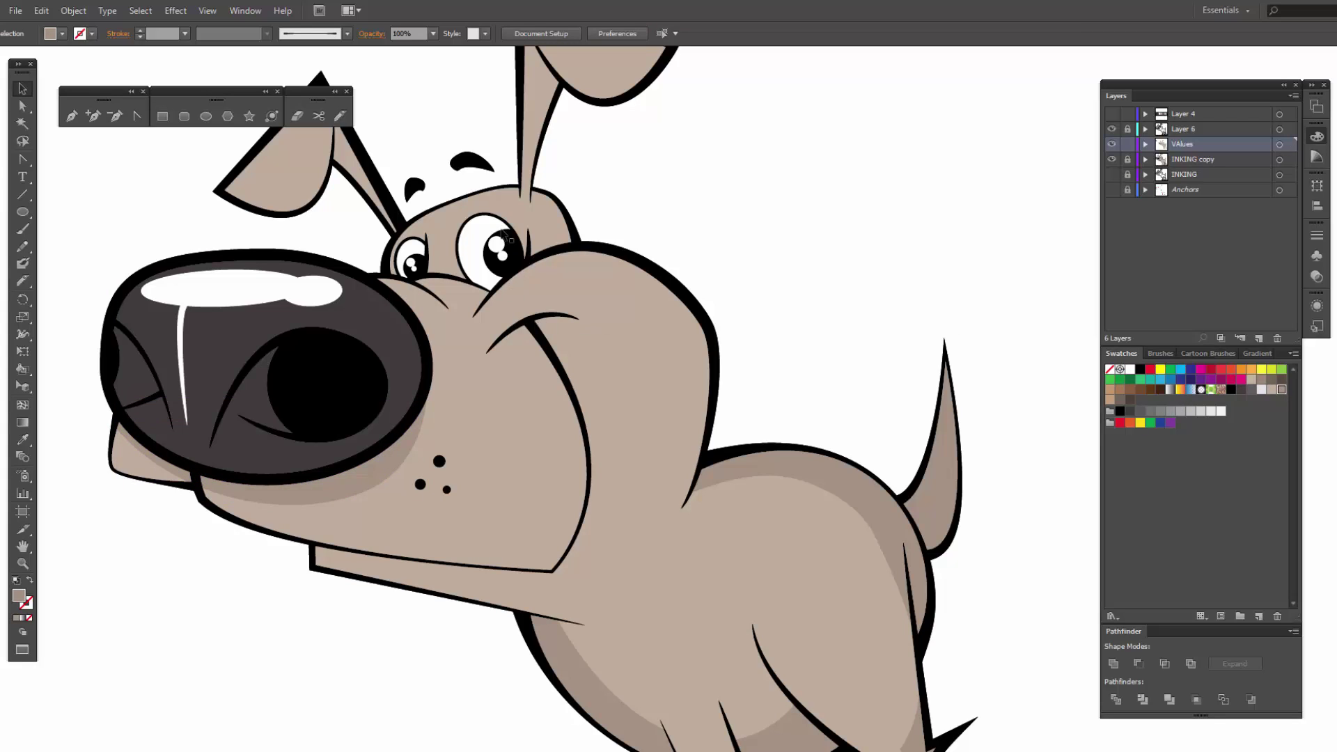
# Step: With the tan body selected, draw a Pencil shadow down the inner cheek and along the lower jaw
pyautogui.moveTo(662, 250); pyautogui.dragTo(680, 310)
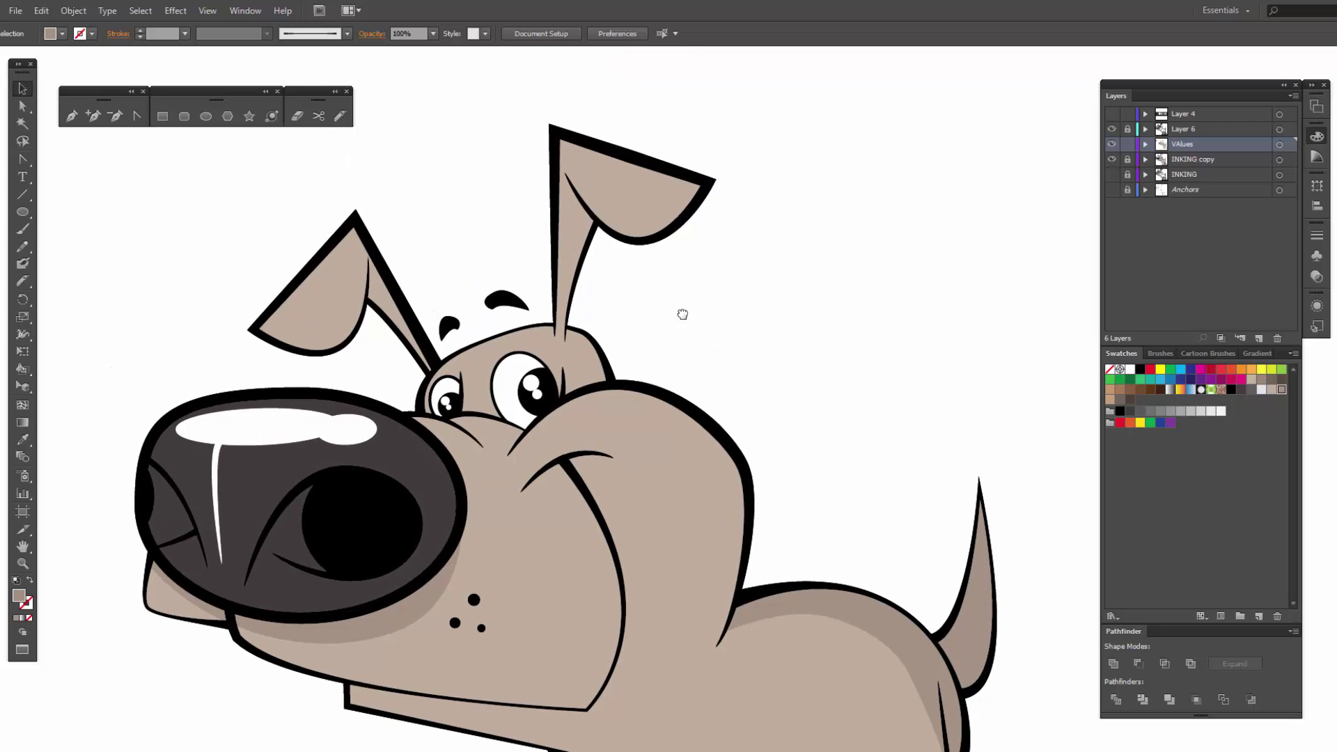
pyautogui.moveTo(595, 238); pyautogui.dragTo(595, 239)
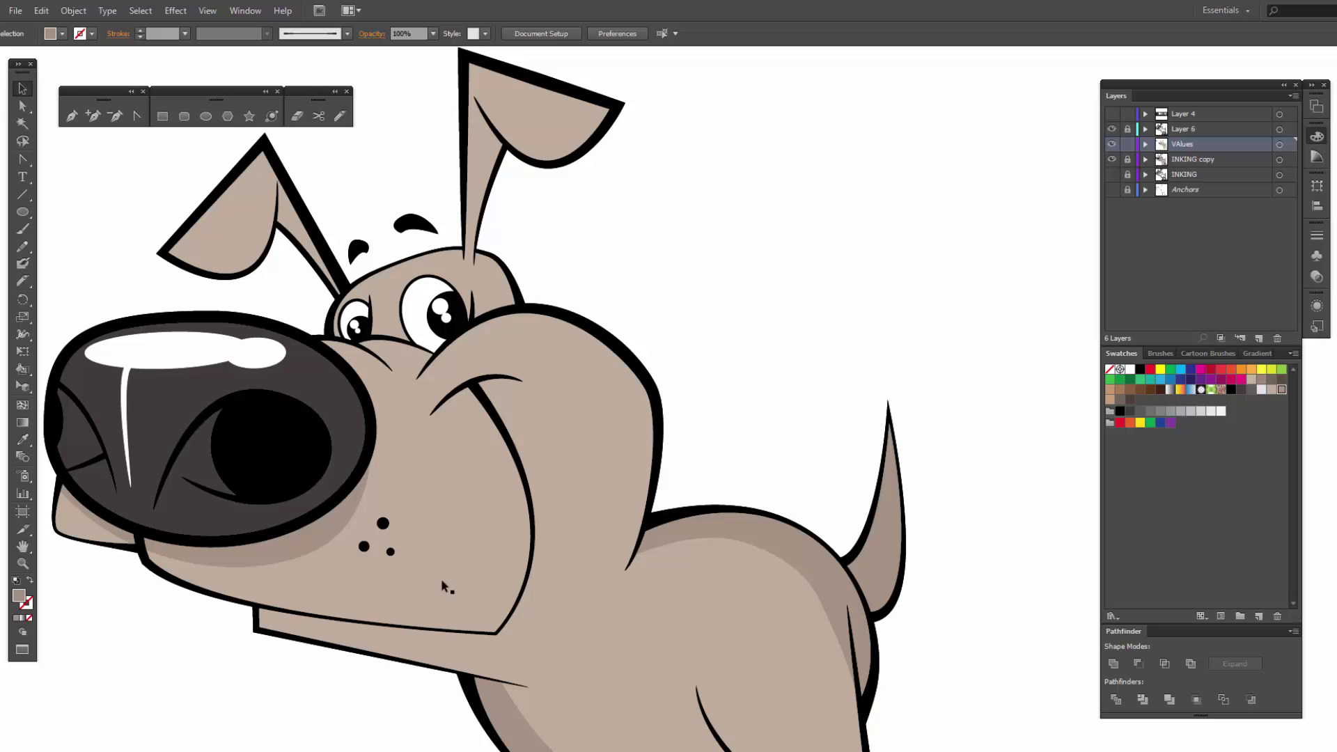
pyautogui.click(423, 640)
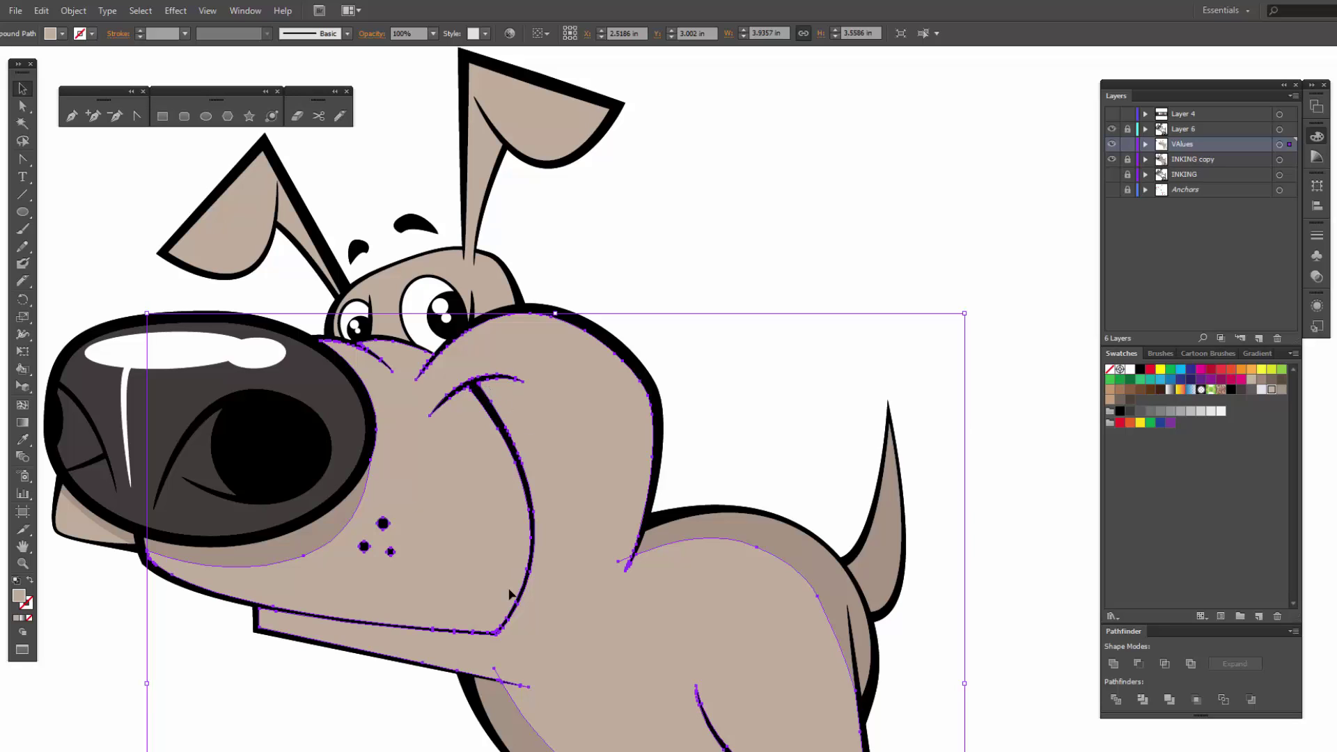
pyautogui.click(340, 116)
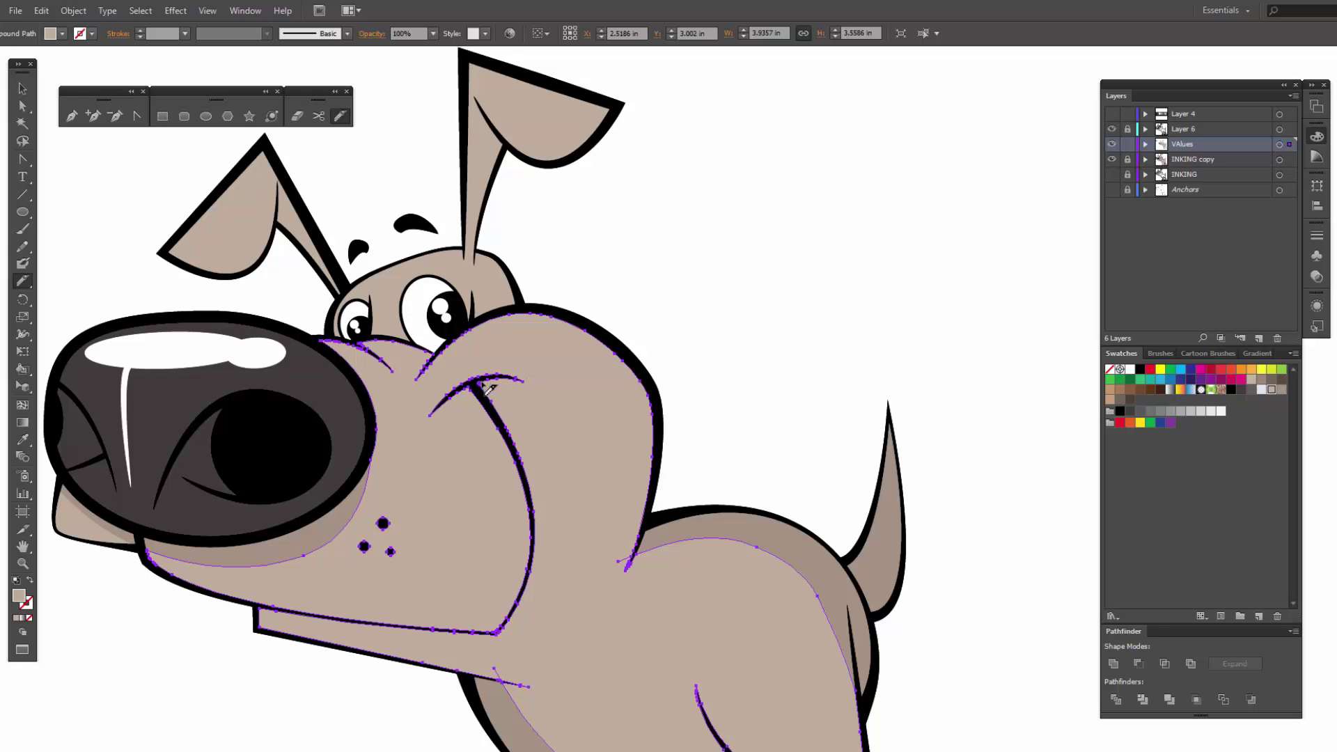
pyautogui.moveTo(487, 381)
pyautogui.mouseDown()
pyautogui.moveTo(533, 466)
pyautogui.moveTo(545, 527)
pyautogui.moveTo(533, 611)
pyautogui.moveTo(491, 655)
pyautogui.mouseUp()
pyautogui.moveTo(248, 612); pyautogui.dragTo(517, 654)
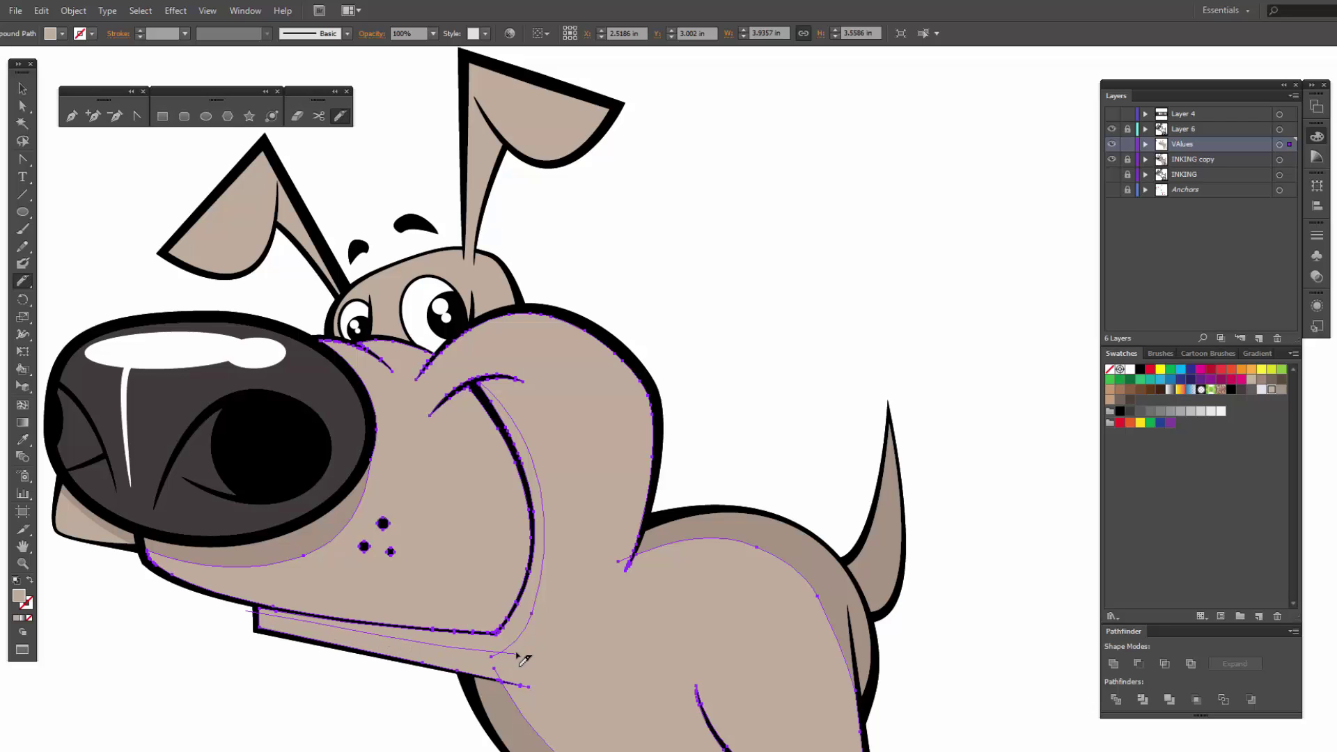
pyautogui.press('v')
# Step: Fill the new jaw shadow path with the darker tan swatch
pyautogui.click(741, 412)
pyautogui.click(528, 467)
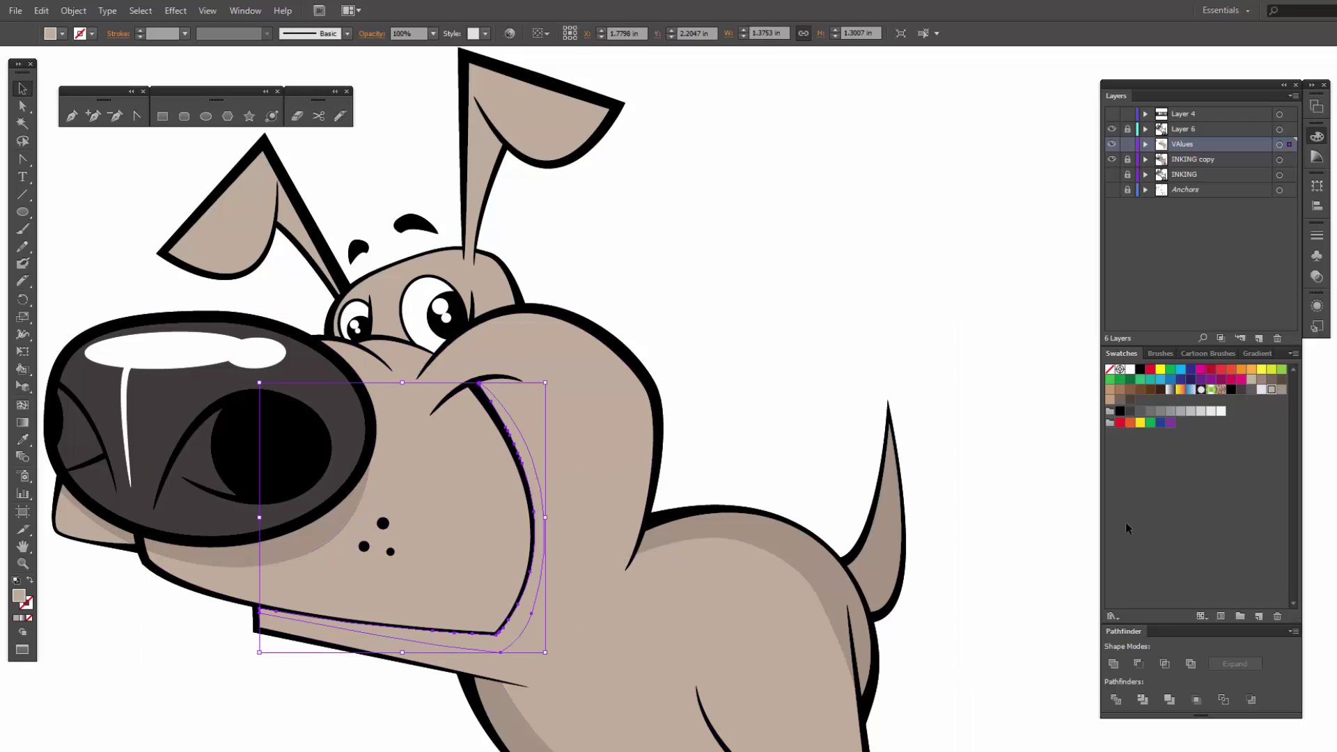
pyautogui.click(1279, 390)
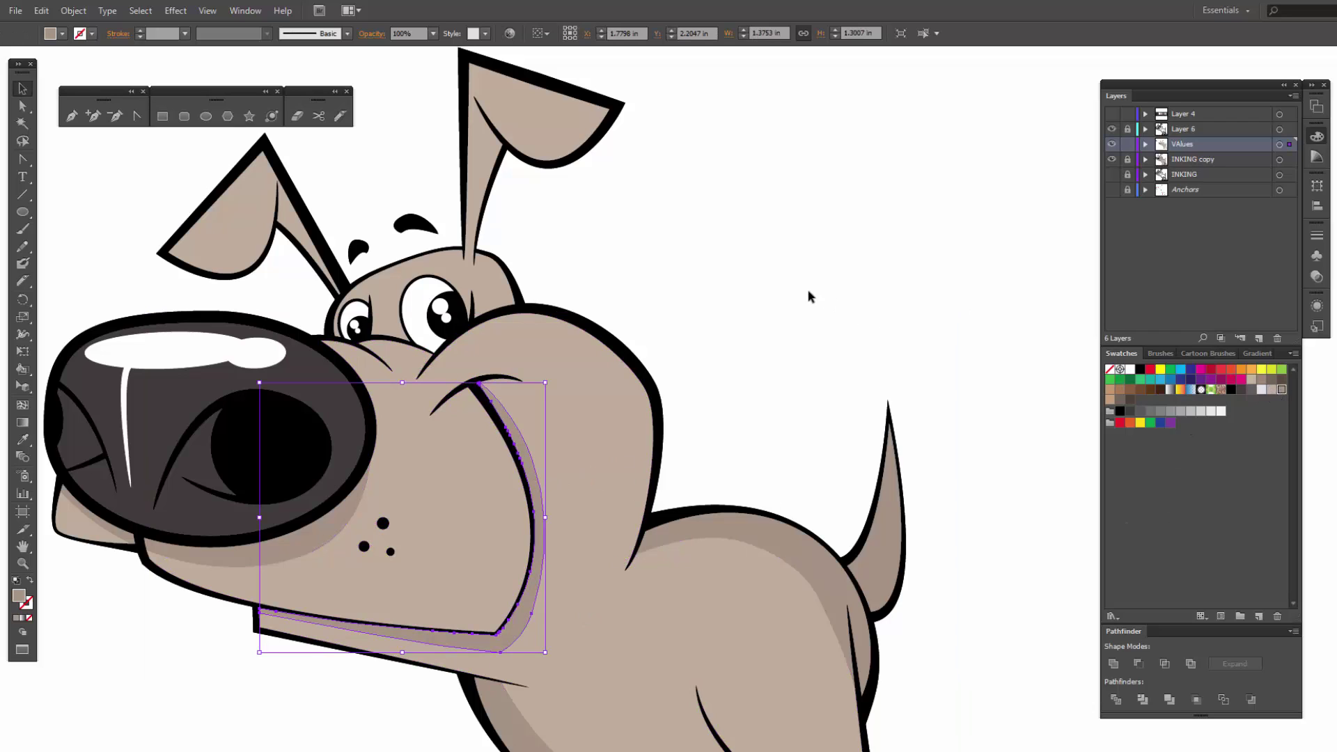
pyautogui.click(789, 280)
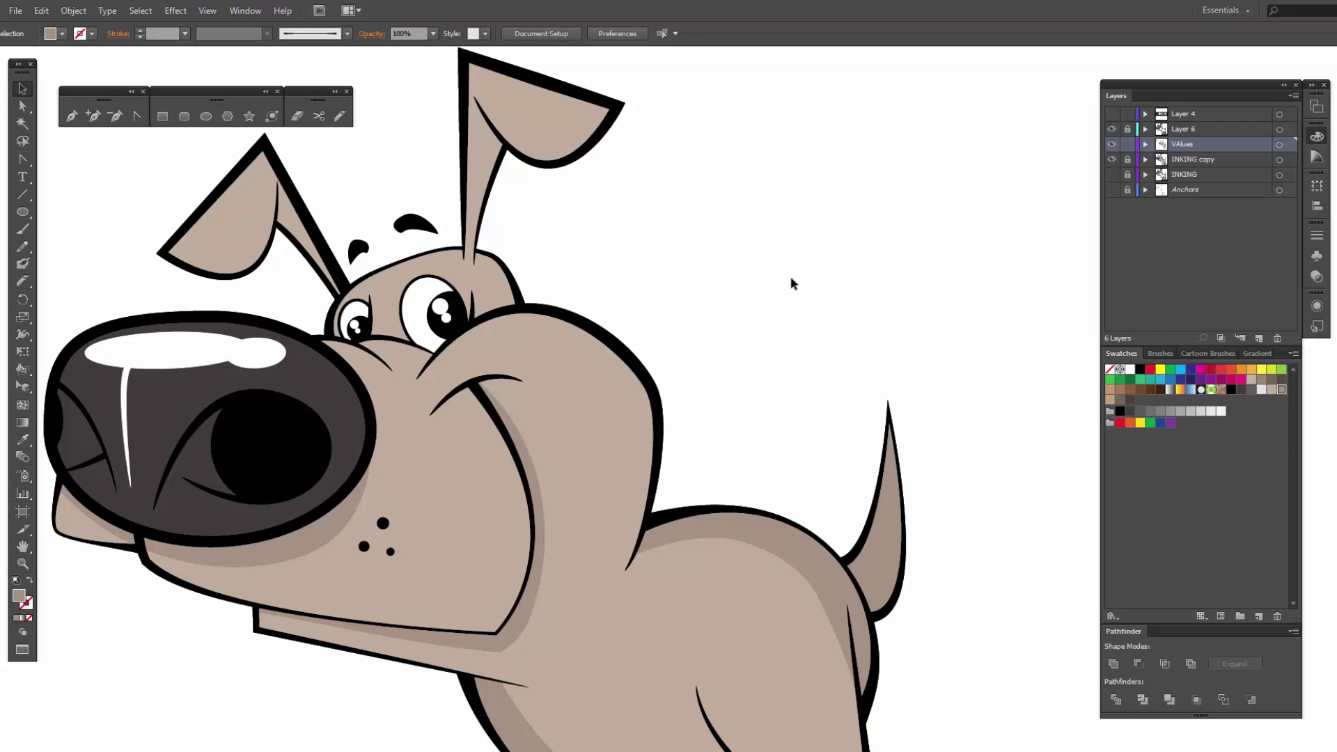
# Step: With the forehead and both ears selected, Pencil-draw shading at the ear base, left ear inner edge and right ear
pyautogui.click(481, 281)
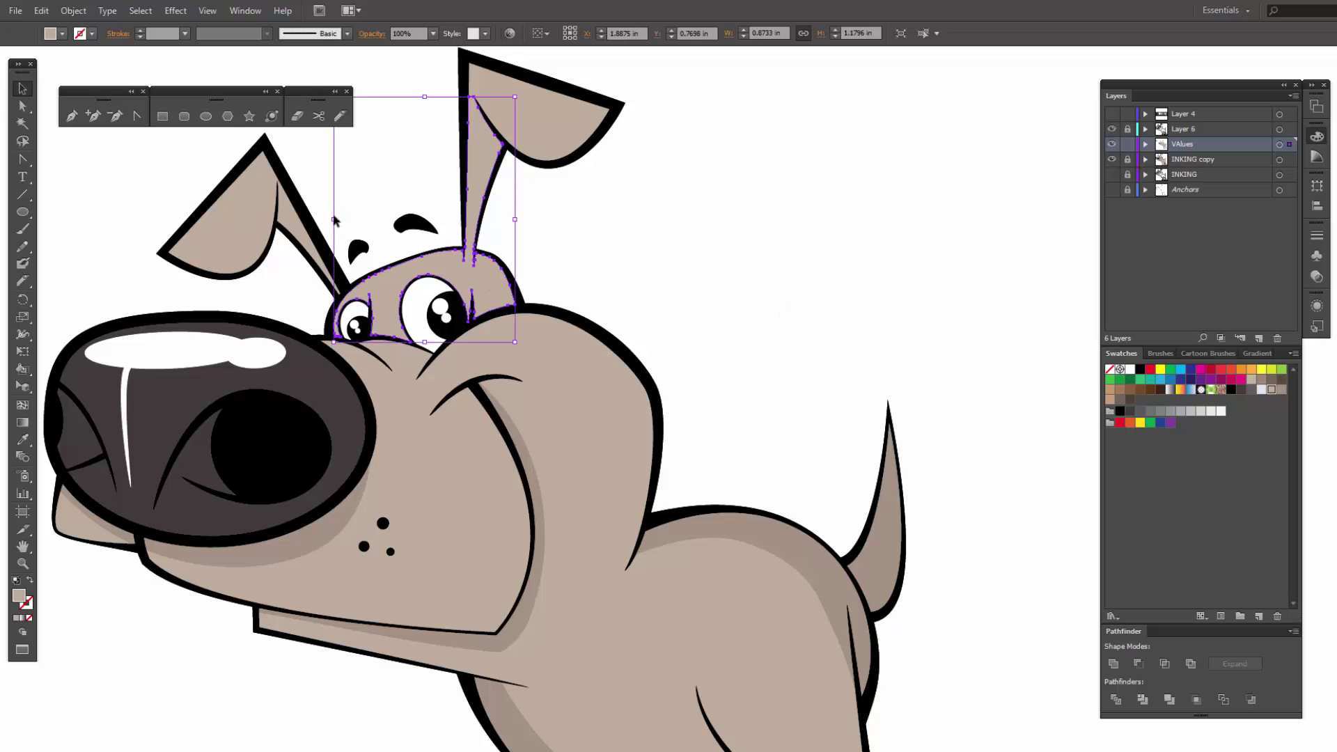
pyautogui.keyDown('shift'); pyautogui.click(250, 209); pyautogui.keyUp('shift')
pyautogui.keyDown('shift'); pyautogui.click(574, 111); pyautogui.keyUp('shift')
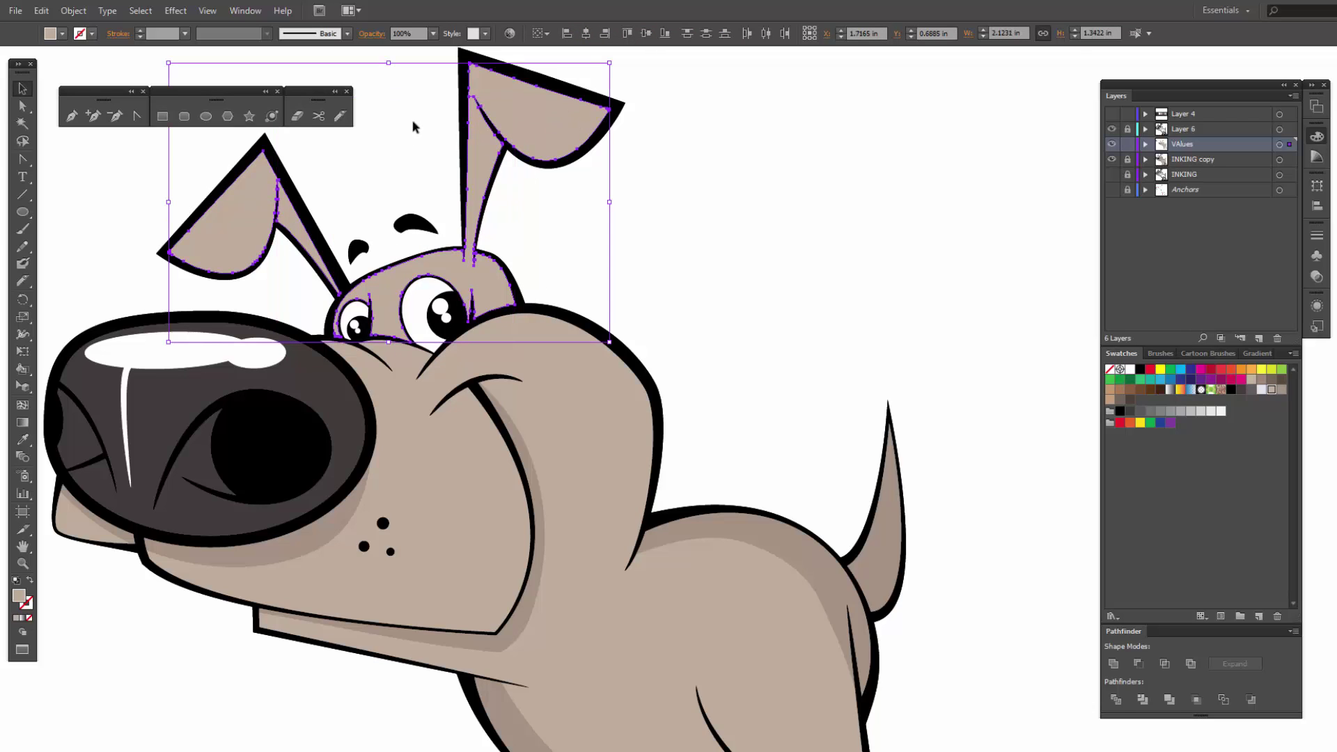
pyautogui.click(341, 116)
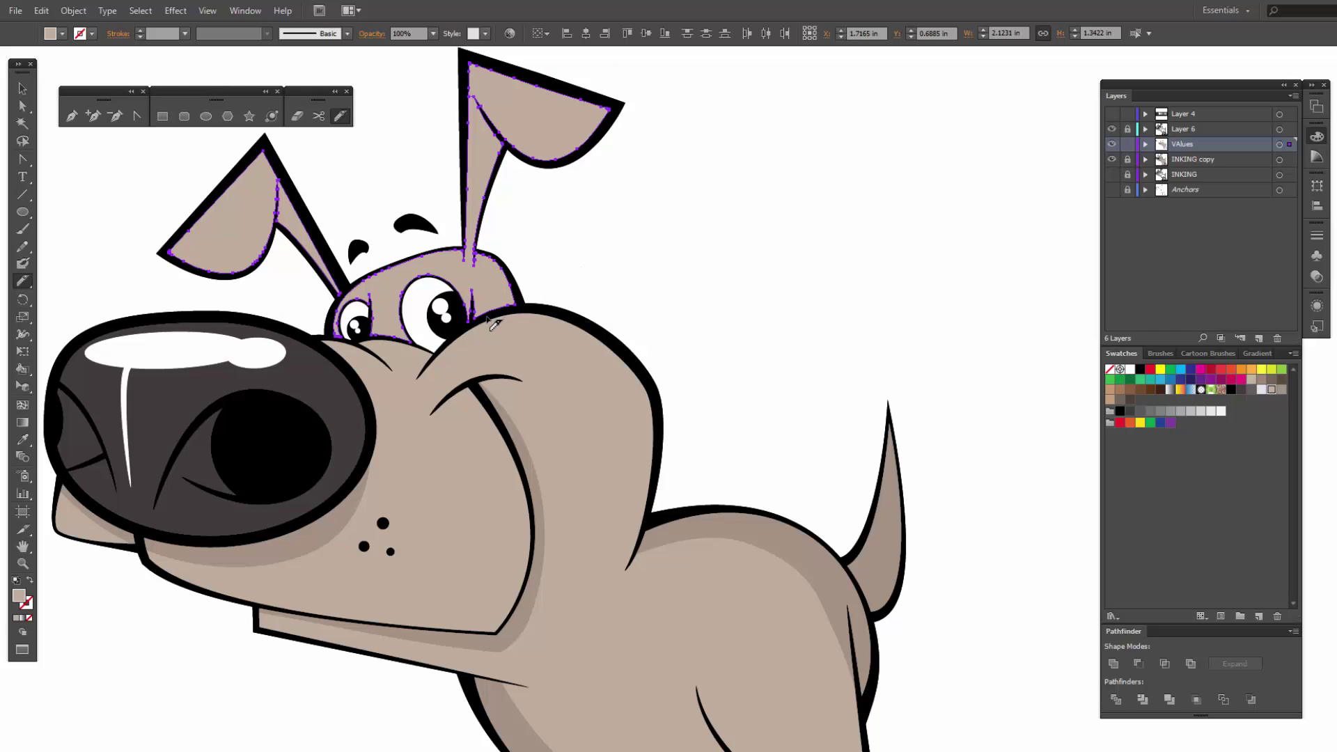
pyautogui.moveTo(487, 318)
pyautogui.mouseDown()
pyautogui.moveTo(457, 261)
pyautogui.moveTo(390, 252)
pyautogui.mouseUp()
pyautogui.moveTo(301, 188)
pyautogui.mouseDown()
pyautogui.moveTo(294, 268)
pyautogui.moveTo(291, 205)
pyautogui.moveTo(282, 247)
pyautogui.mouseUp()
pyautogui.moveTo(454, 117)
pyautogui.mouseDown()
pyautogui.moveTo(503, 211)
pyautogui.moveTo(530, 221)
pyautogui.moveTo(468, 70)
pyautogui.moveTo(507, 141)
pyautogui.moveTo(588, 192)
pyautogui.mouseUp()
# Step: Fill the right ear-base shading and the strip inside the right ear with darker tan
pyautogui.press('v')
pyautogui.click(575, 211)
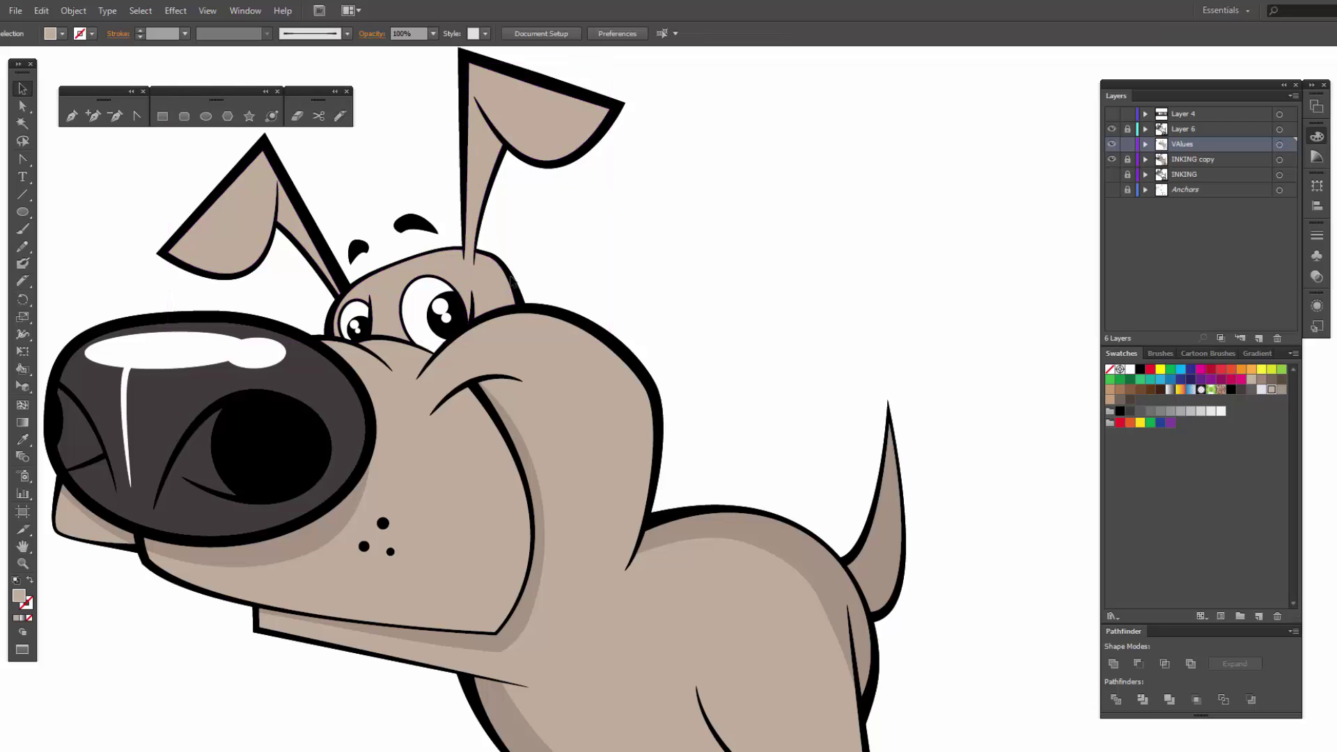
pyautogui.click(505, 287)
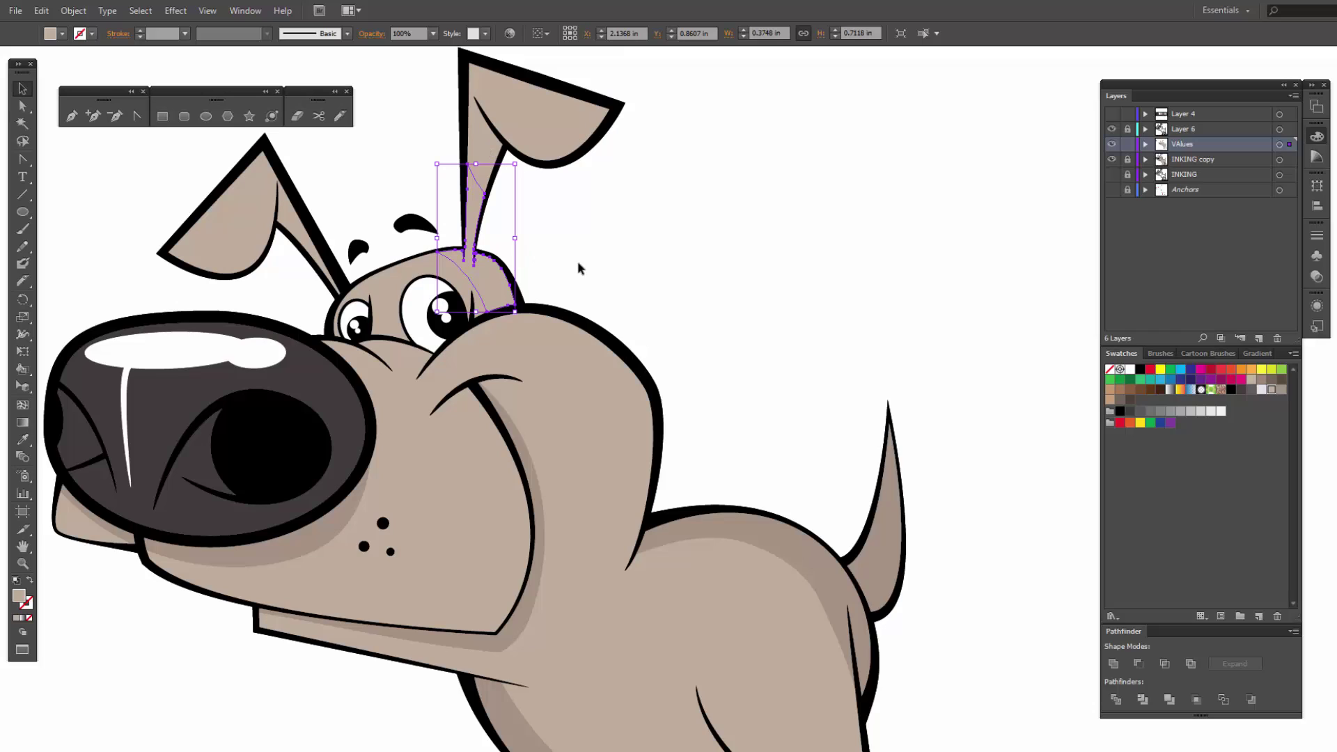
pyautogui.click(1279, 390)
pyautogui.click(523, 215)
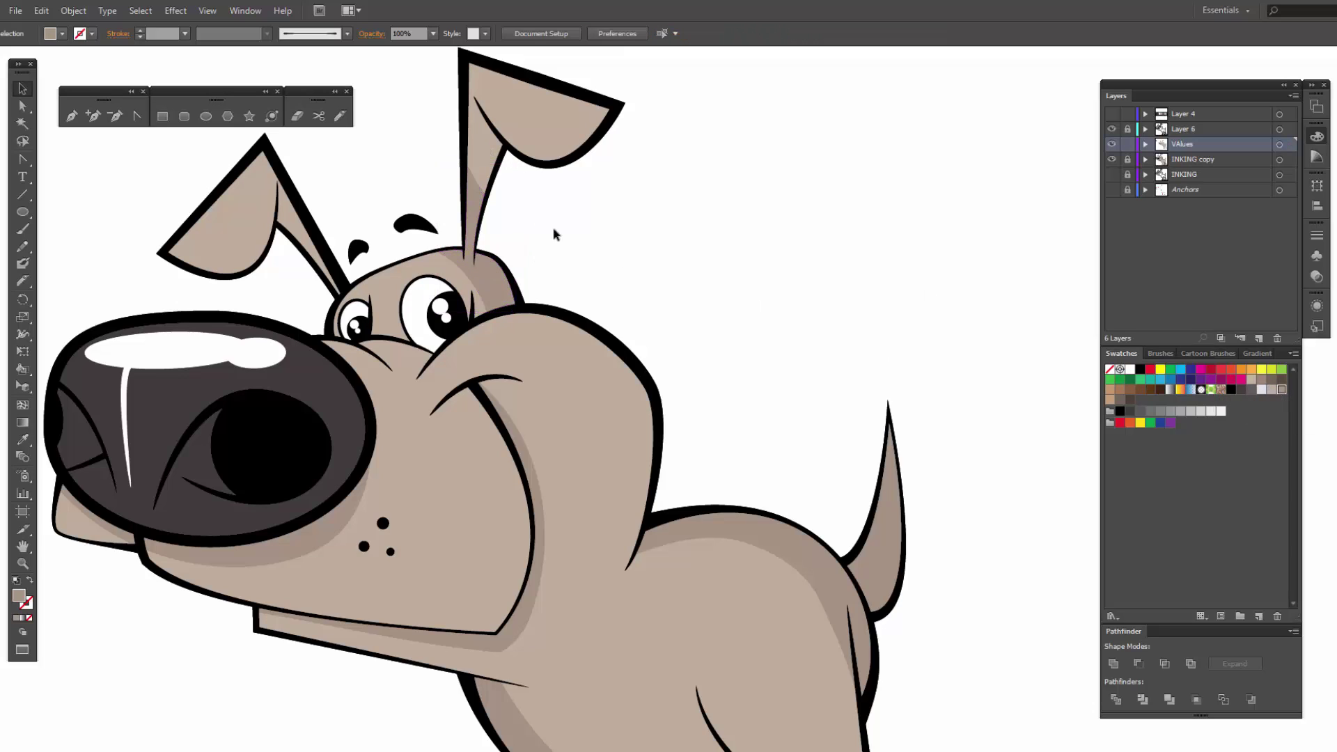
pyautogui.click(482, 155)
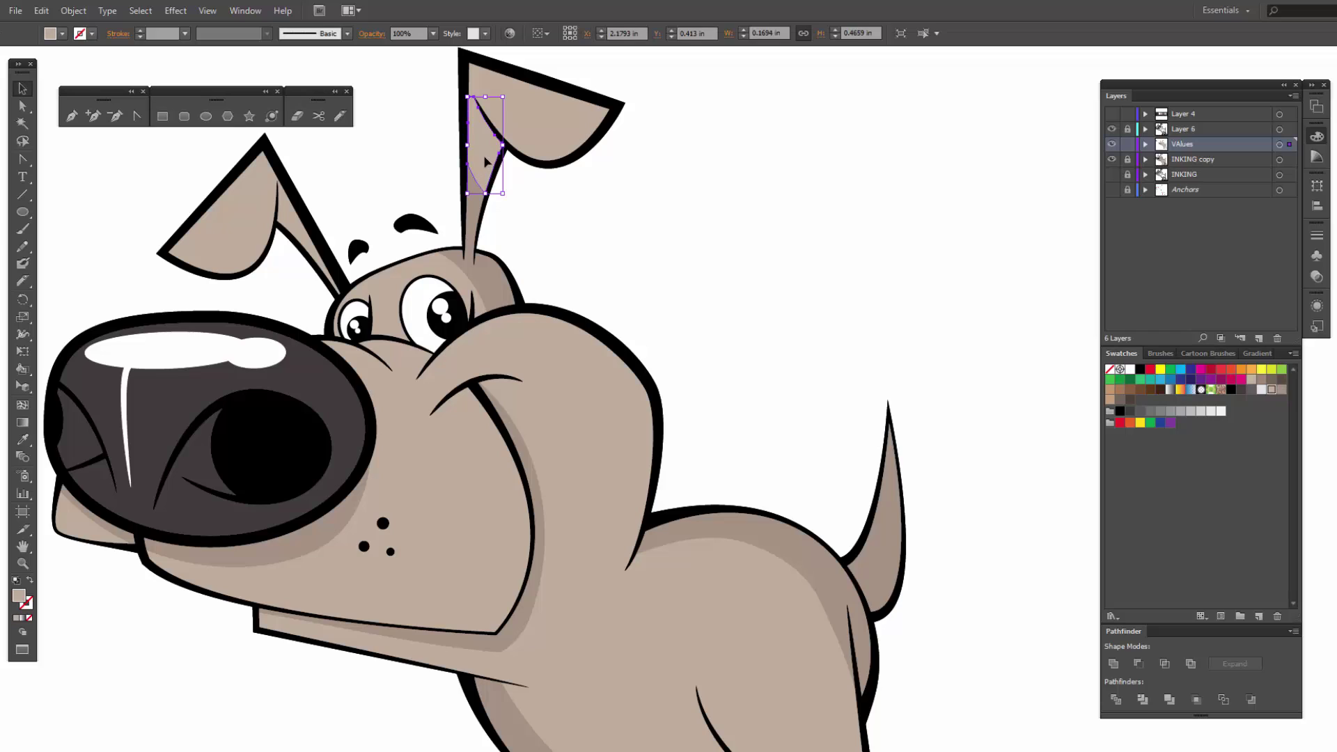
pyautogui.click(1281, 391)
pyautogui.click(842, 240)
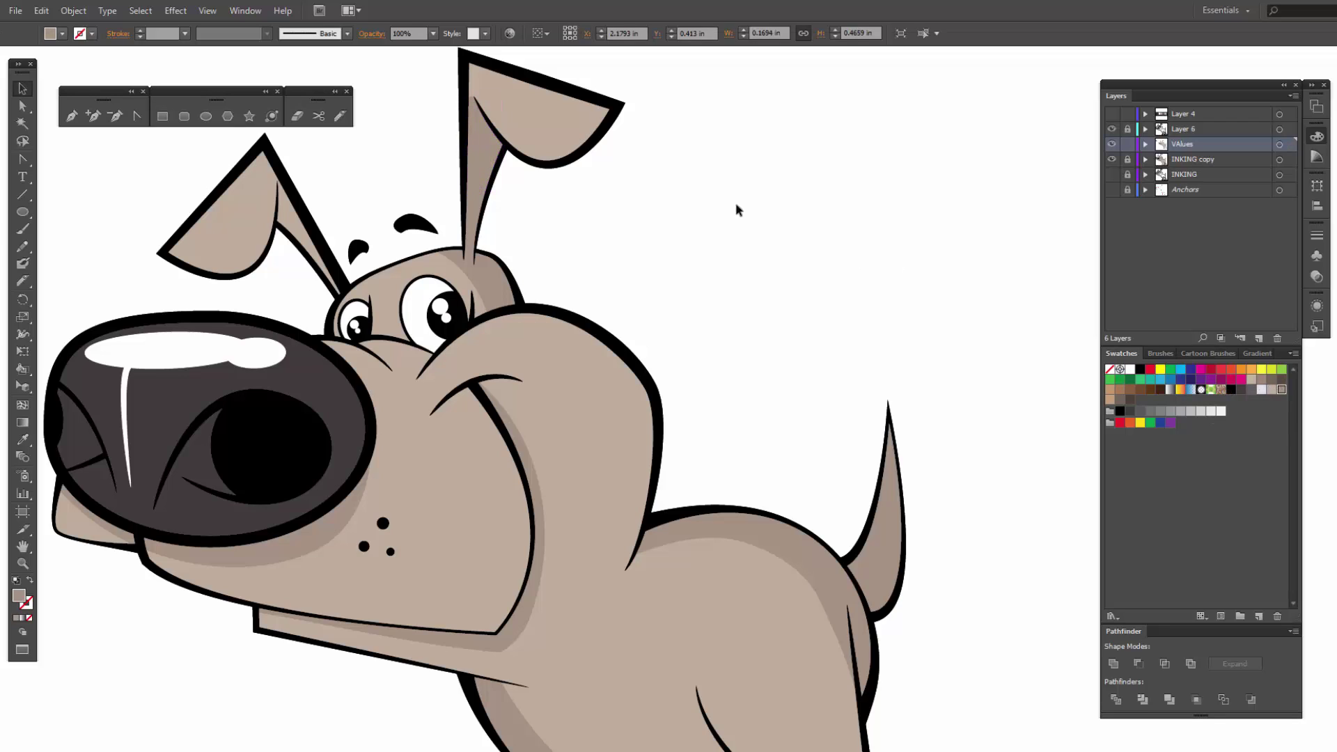
# Step: Fill the left ear's inner strip black and the adjacent left ear shape pale beige
pyautogui.click(286, 210)
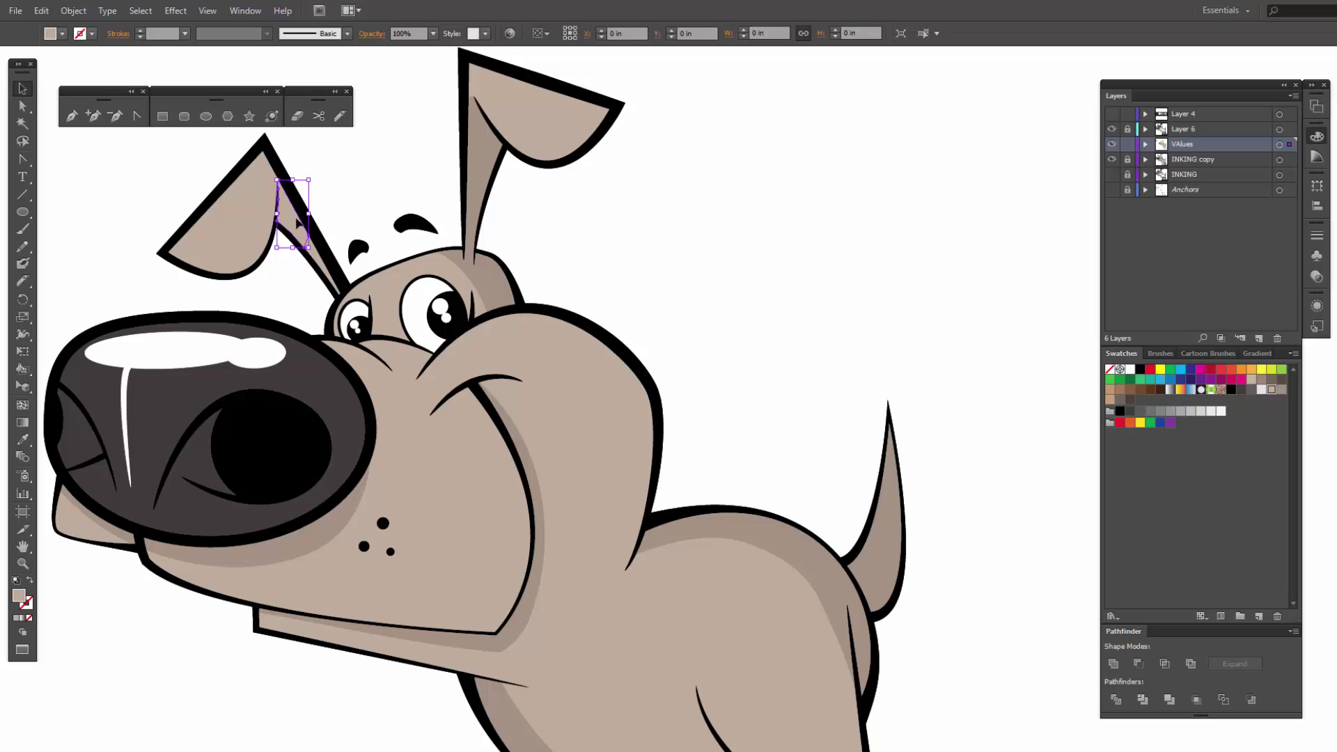
pyautogui.click(1231, 389)
pyautogui.click(524, 263)
pyautogui.click(317, 262)
pyautogui.click(1273, 391)
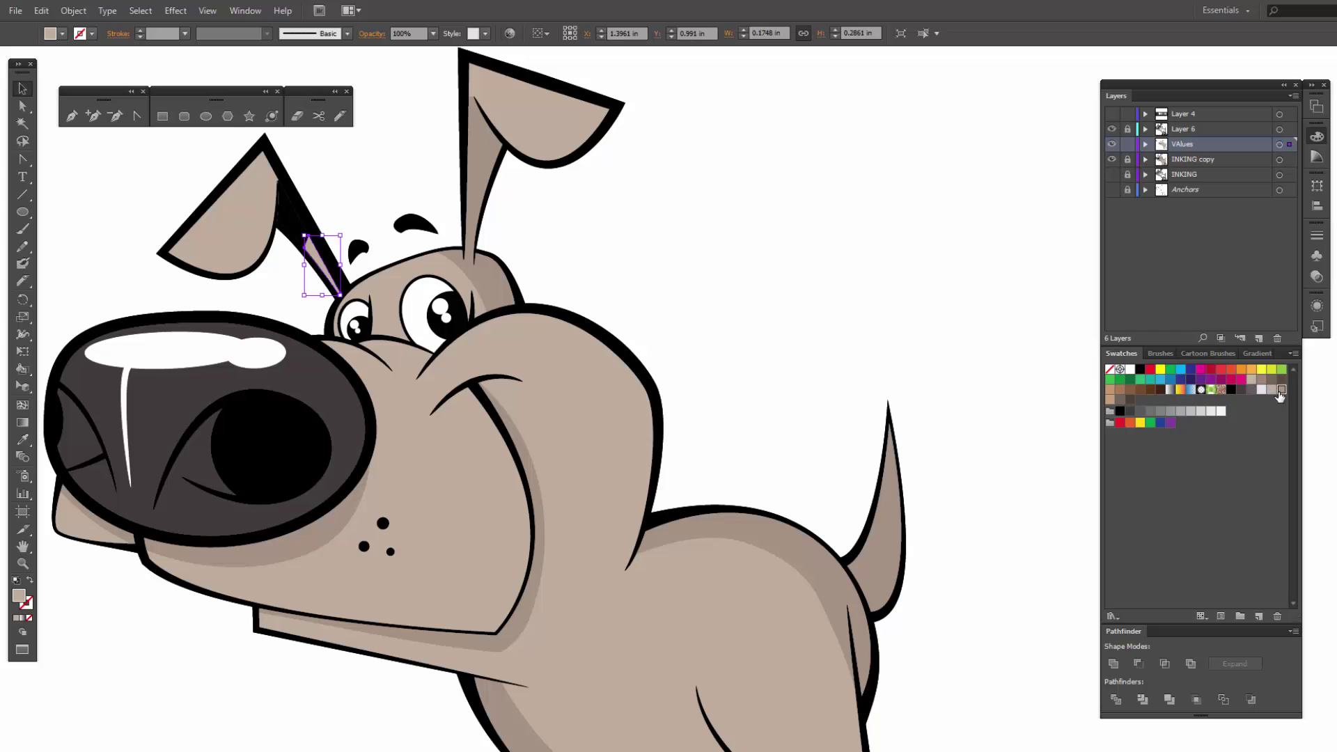
pyautogui.click(717, 203)
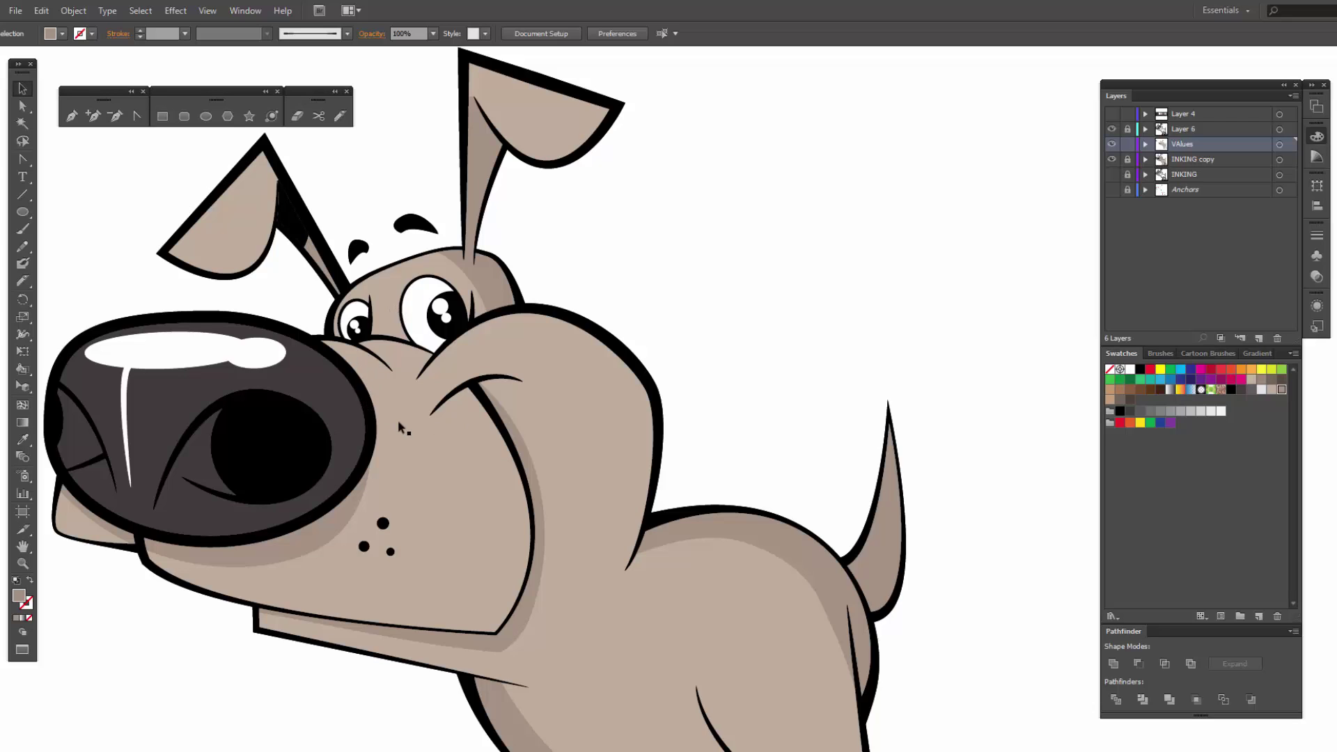
# Step: Lighten the whole nose fill to a grey-brown swatch
pyautogui.moveTo(348, 425); pyautogui.dragTo(525, 396)
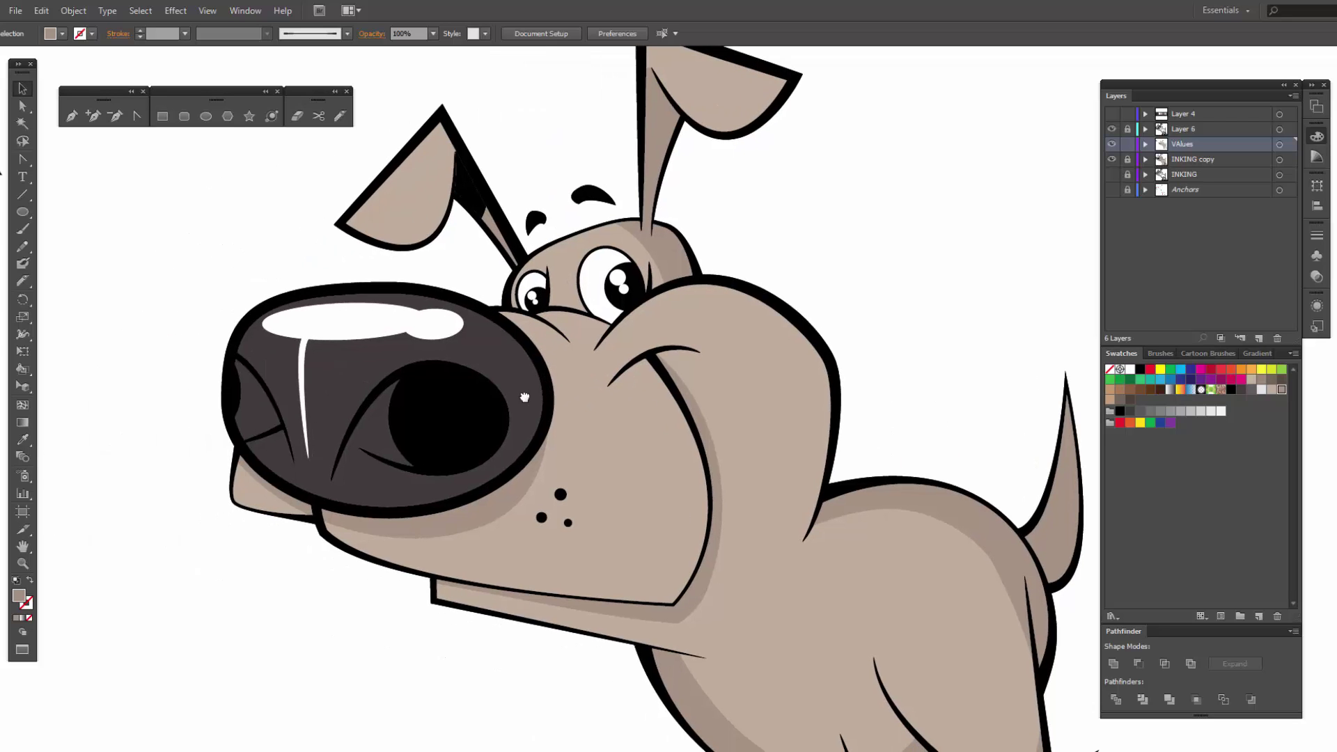
pyautogui.click(377, 435)
pyautogui.click(247, 404)
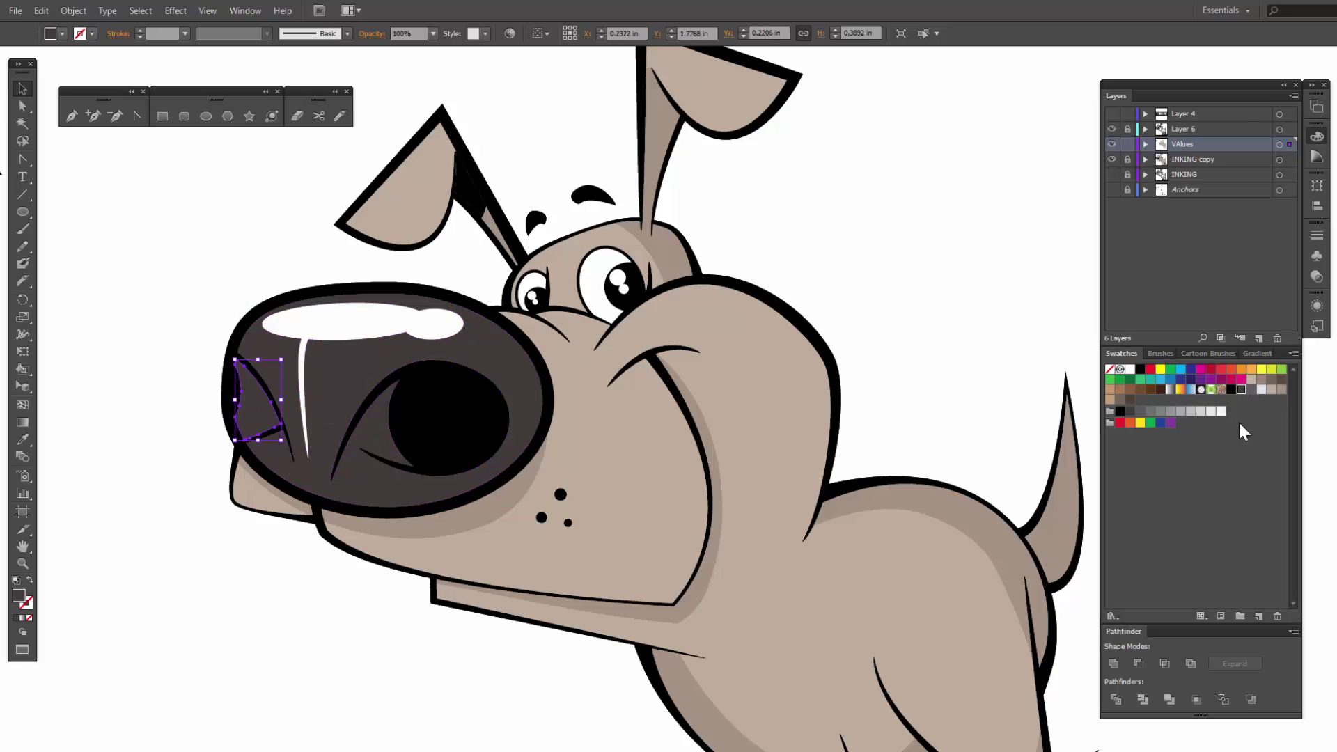
pyautogui.click(340, 385)
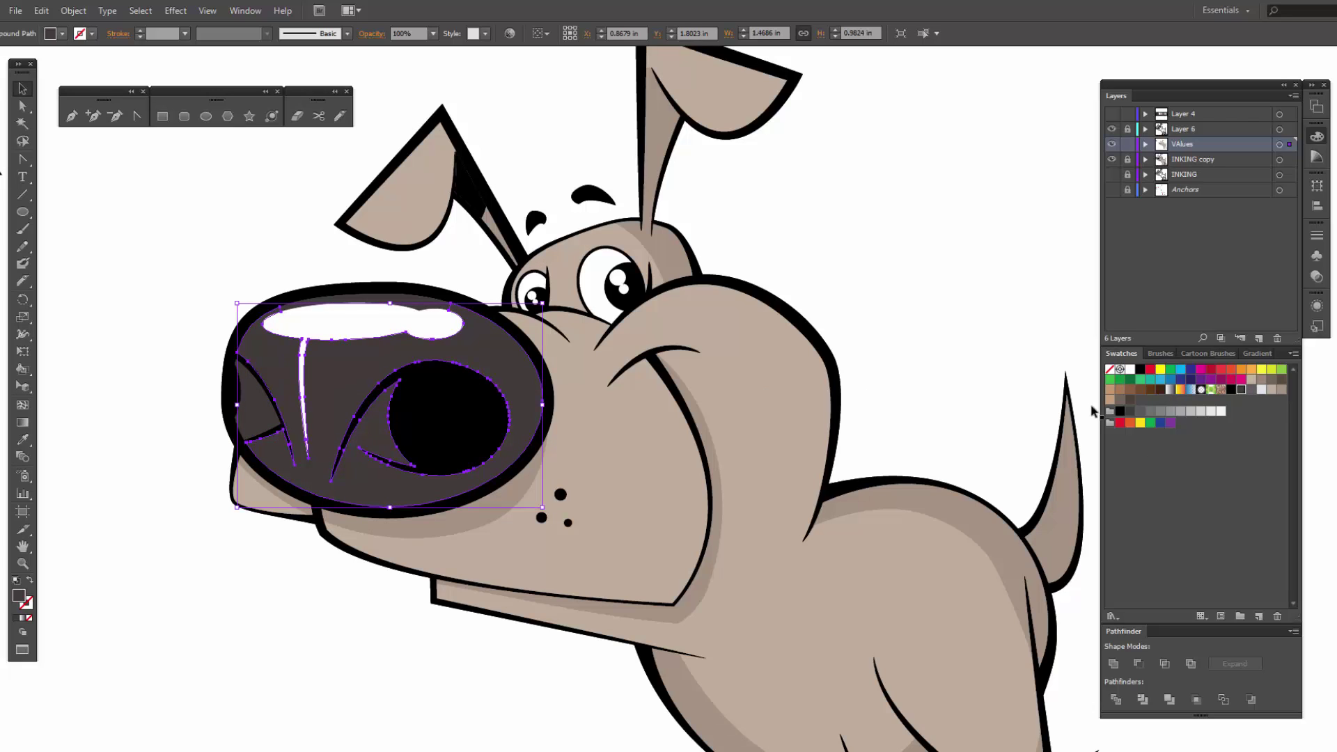
pyautogui.click(1251, 389)
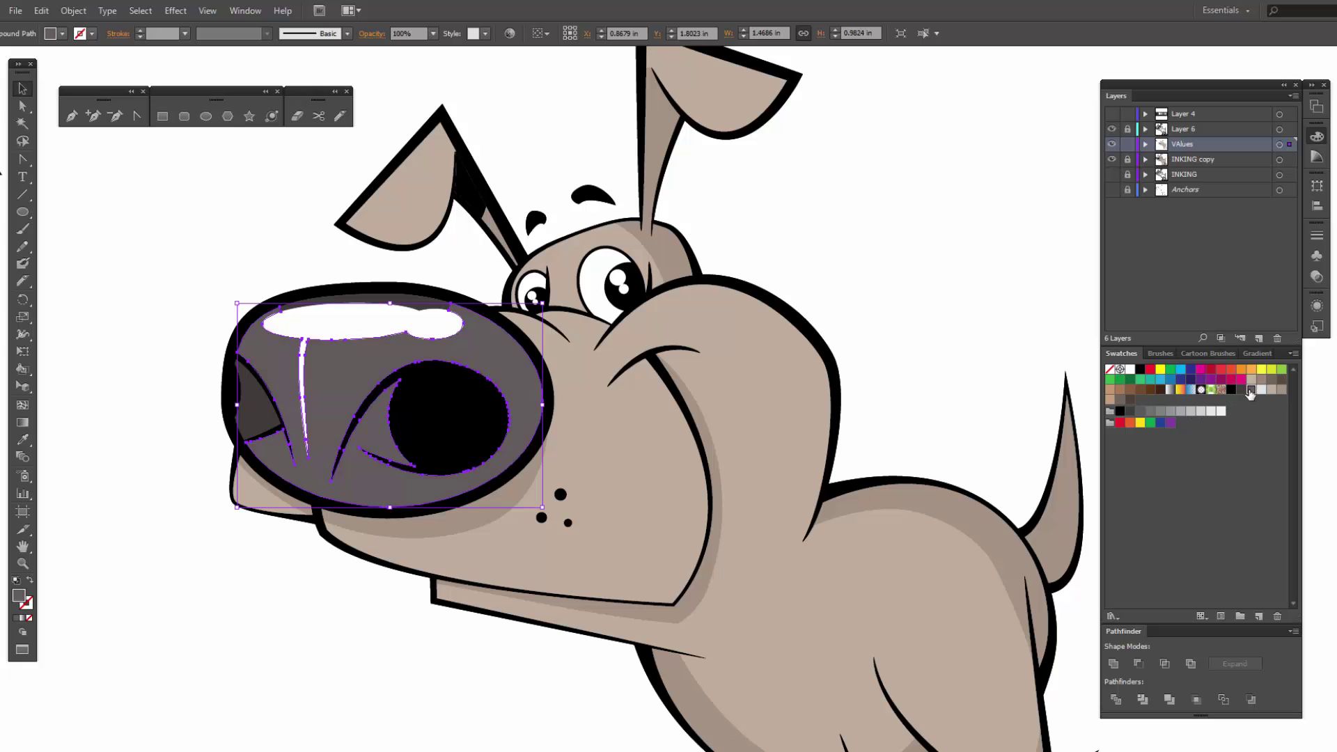
pyautogui.click(309, 588)
pyautogui.click(369, 428)
# Step: Thin and reshape the nostril's lower curve with a Blob Brush stroke
pyautogui.click(341, 117)
pyautogui.moveTo(349, 437)
pyautogui.mouseDown()
pyautogui.moveTo(415, 473)
pyautogui.moveTo(465, 460)
pyautogui.mouseUp()
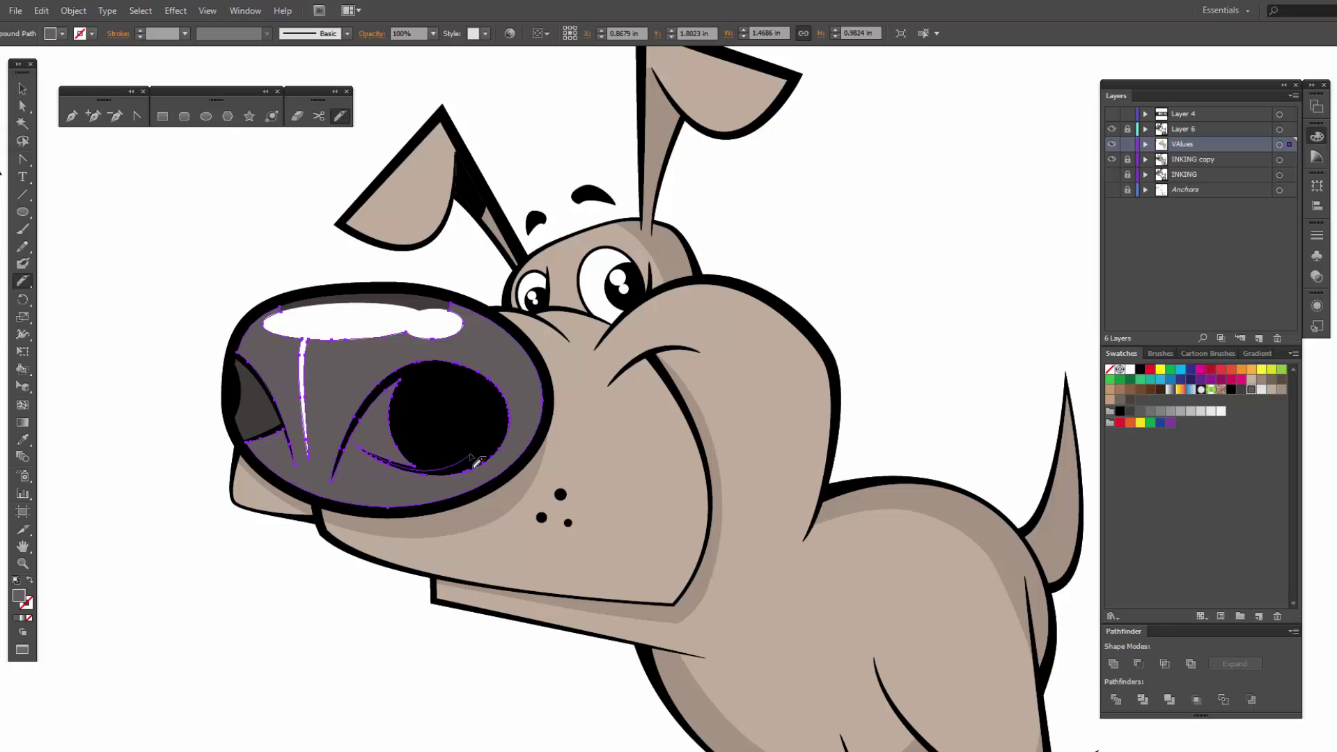
pyautogui.press('v')
pyautogui.click(290, 567)
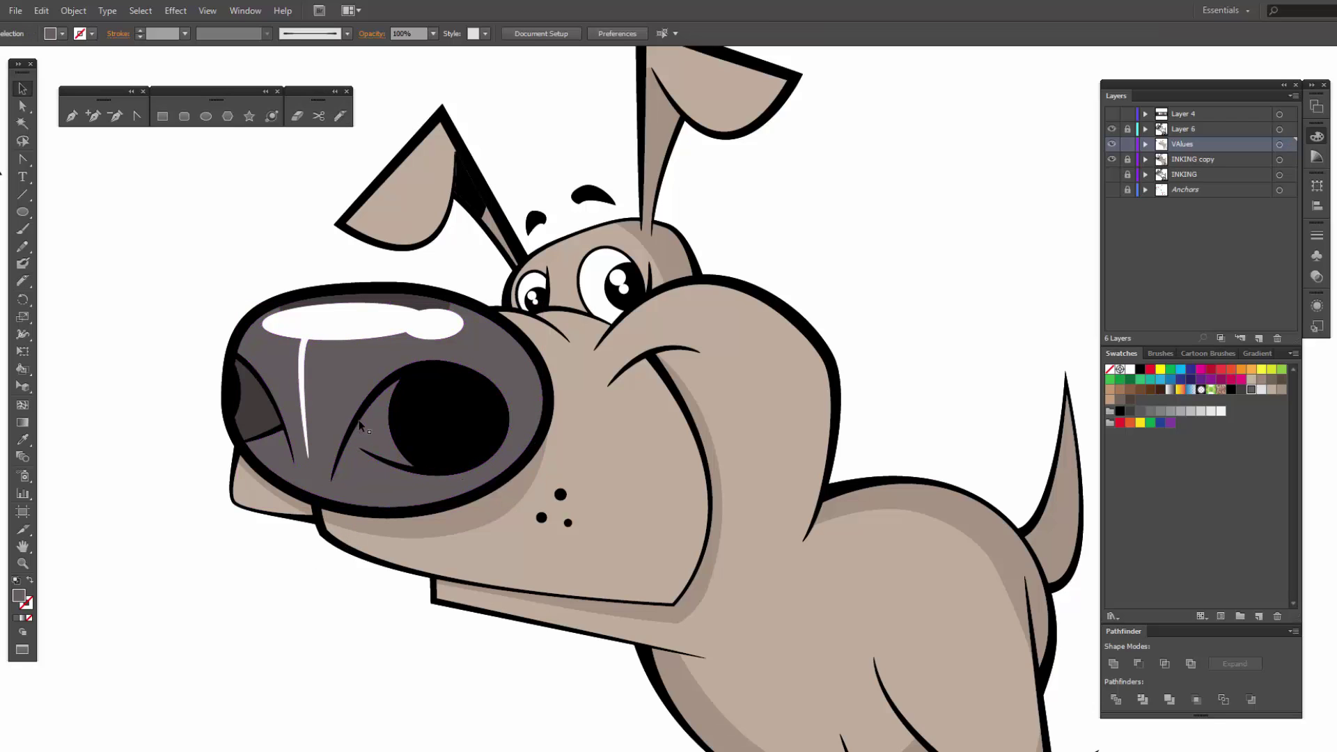
# Step: Give the thin strip atop the nose highlight a light fill
pyautogui.click(369, 422)
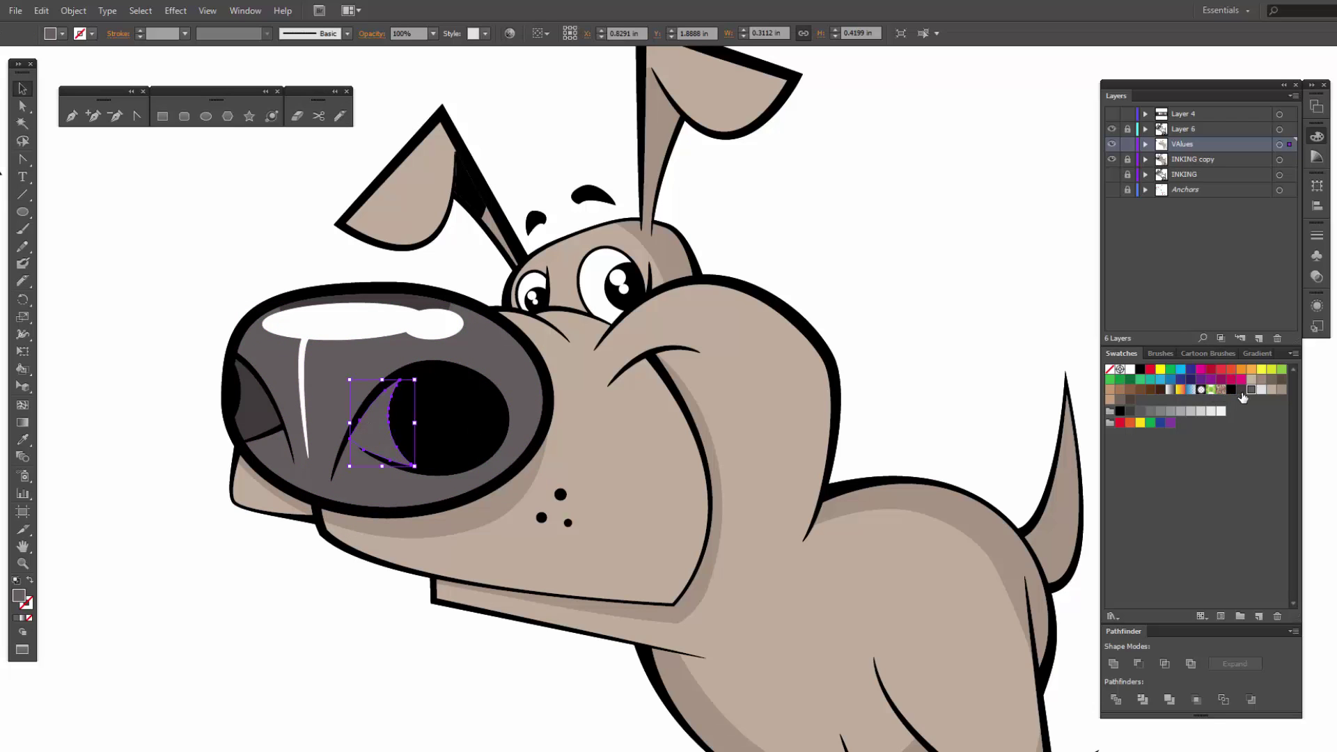
pyautogui.click(951, 289)
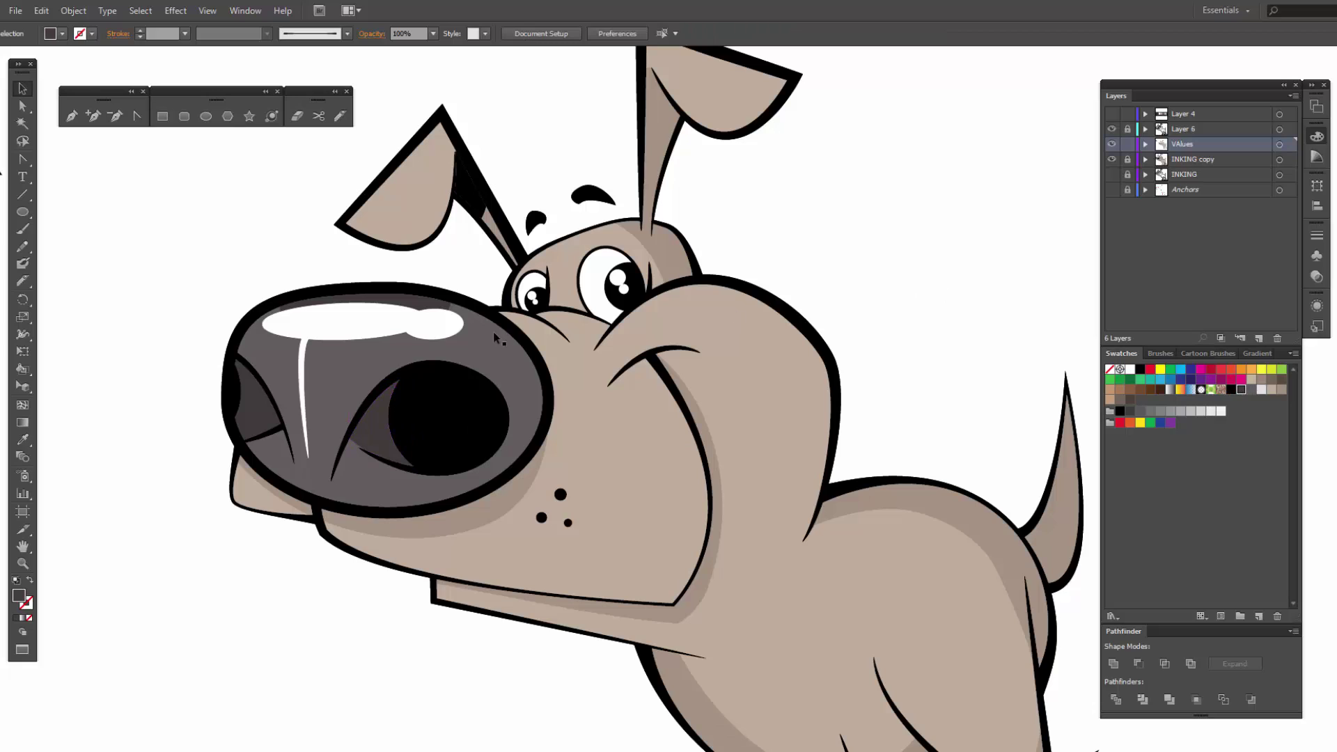
pyautogui.click(413, 306)
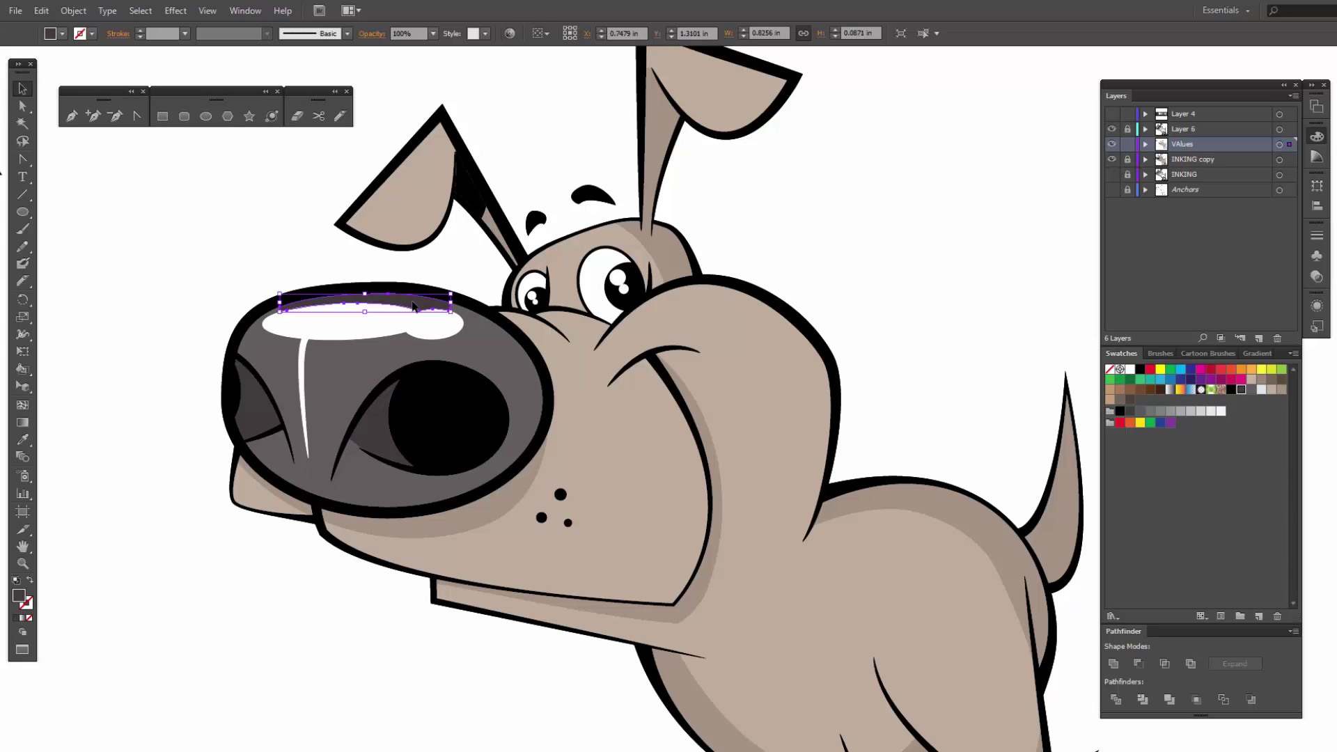
pyautogui.click(1253, 390)
pyautogui.click(922, 245)
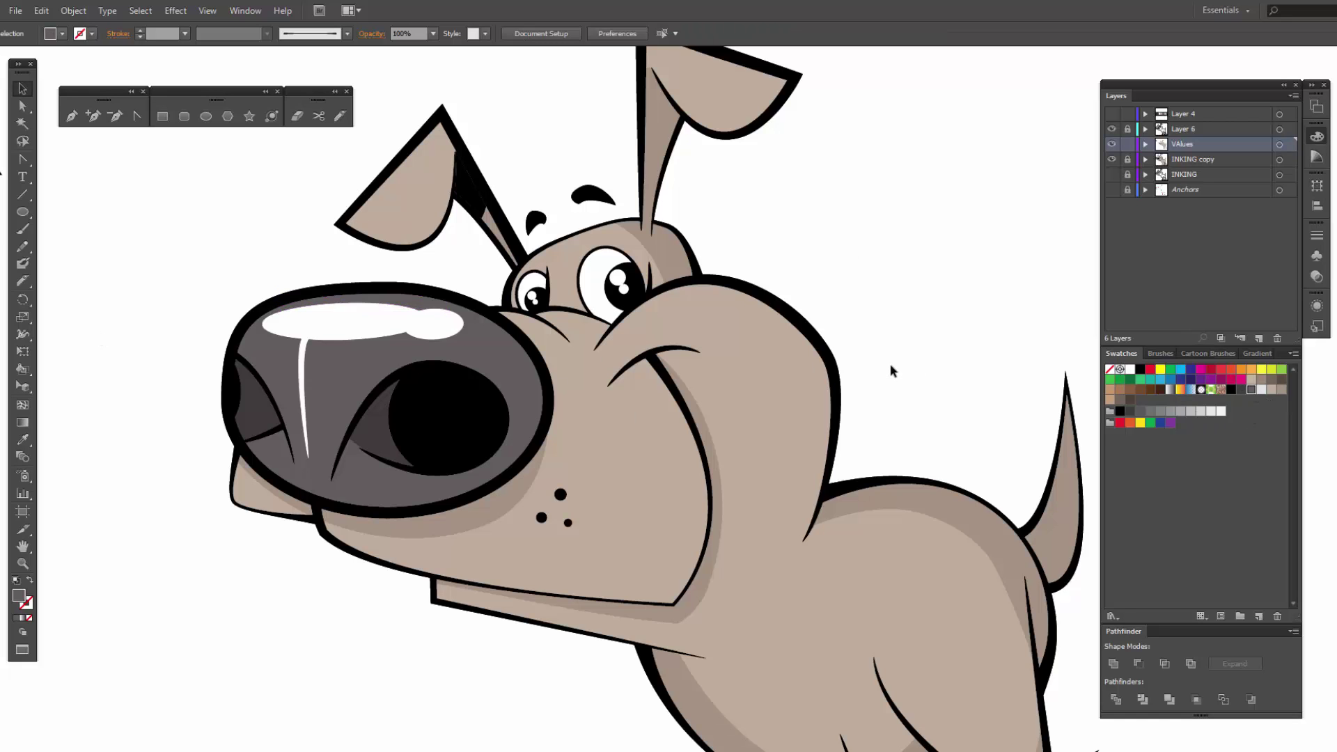
# Step: Zoom out, select the body and back-shading shapes, and Blob Brush spot shapes over the head and back
pyautogui.hotkey('ctrl', '-')
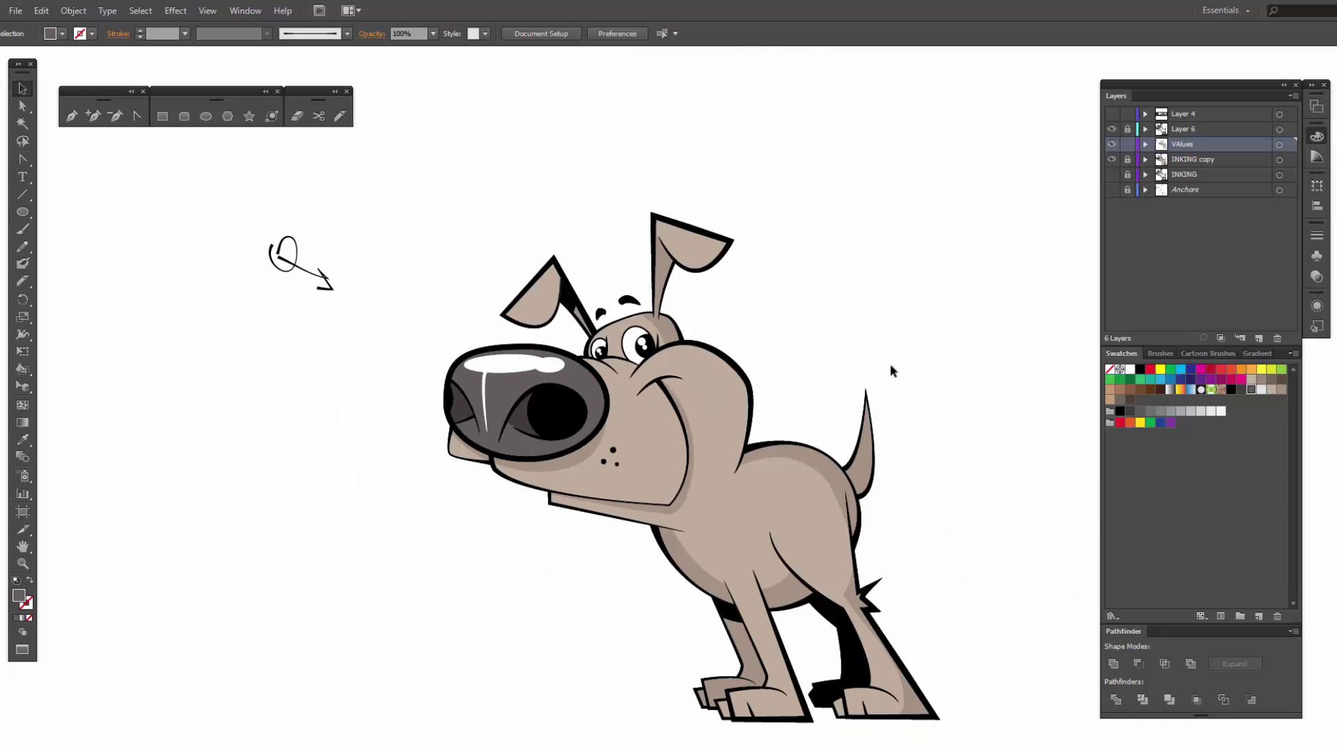
pyautogui.moveTo(844, 349); pyautogui.dragTo(742, 313)
pyautogui.click(649, 449)
pyautogui.click(802, 461)
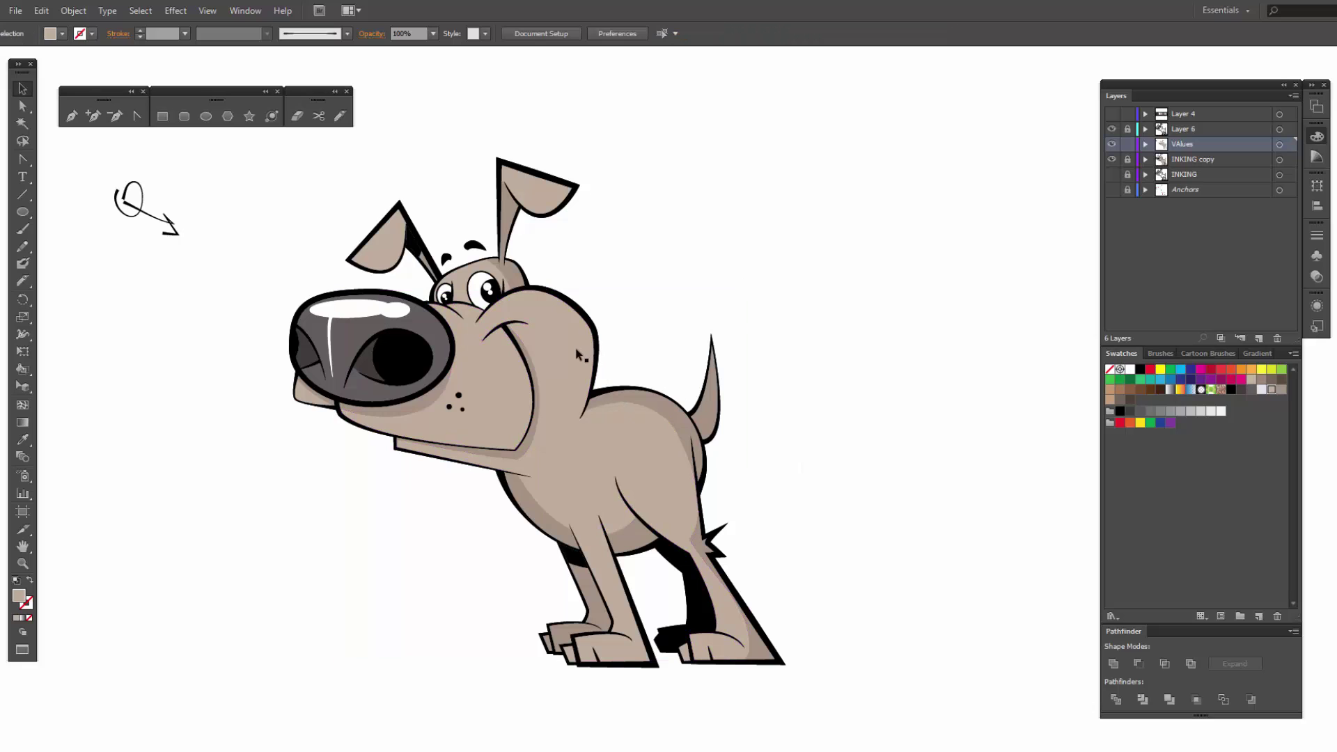
pyautogui.click(606, 401)
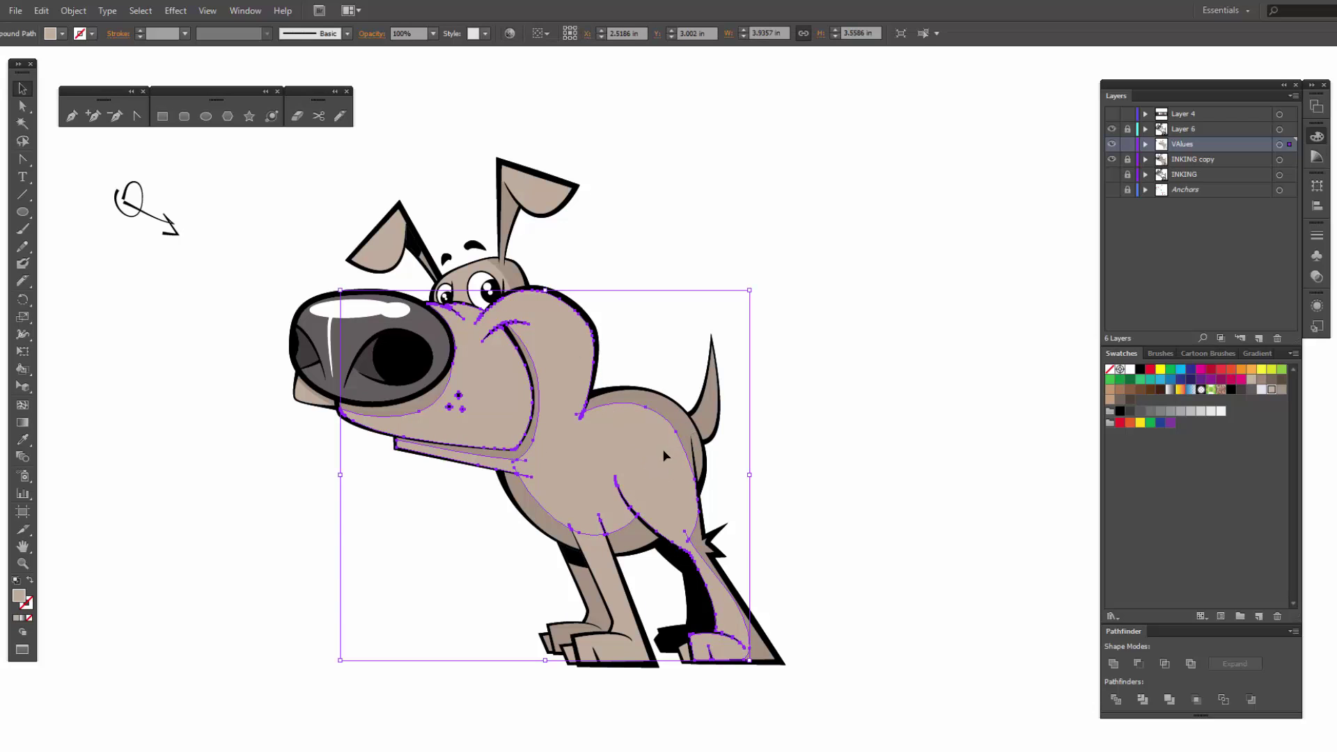
pyautogui.keyDown('shift'); pyautogui.click(680, 424); pyautogui.keyUp('shift')
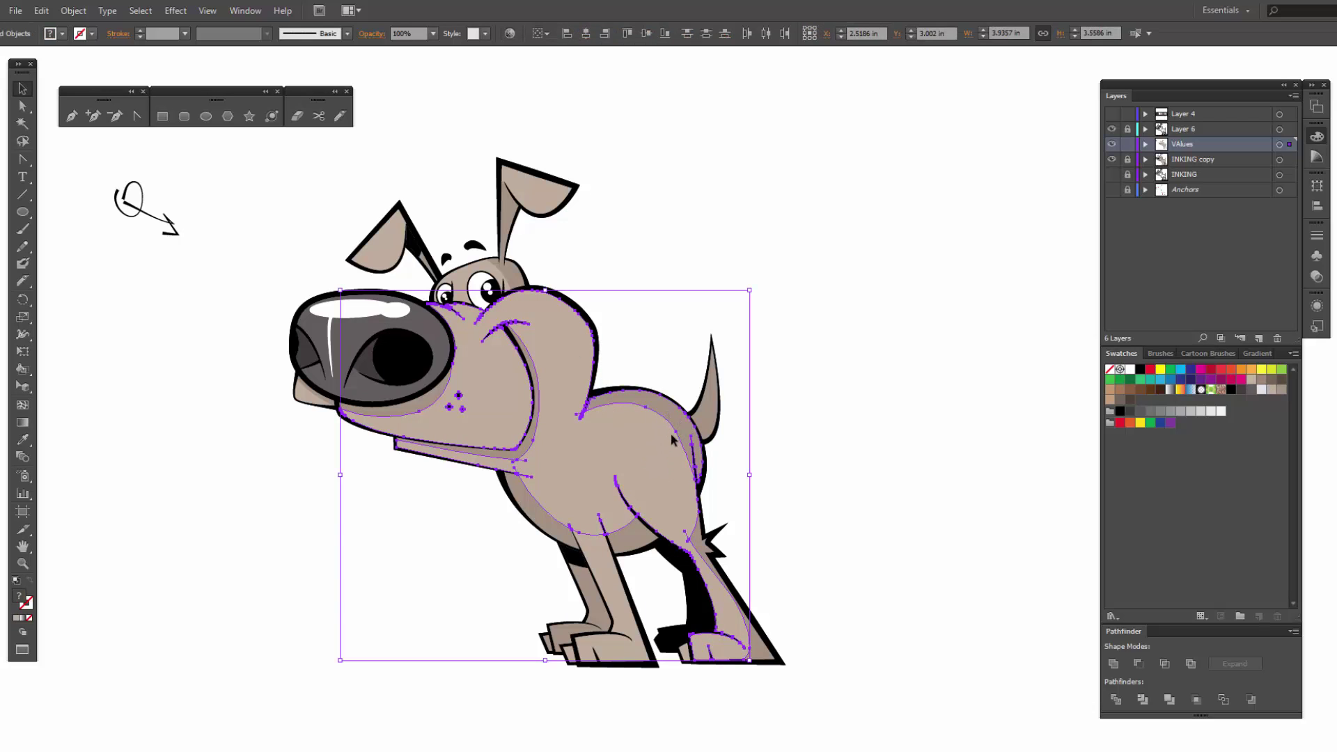
pyautogui.keyDown('shift'); pyautogui.click(669, 437); pyautogui.keyUp('shift')
pyautogui.click(666, 504)
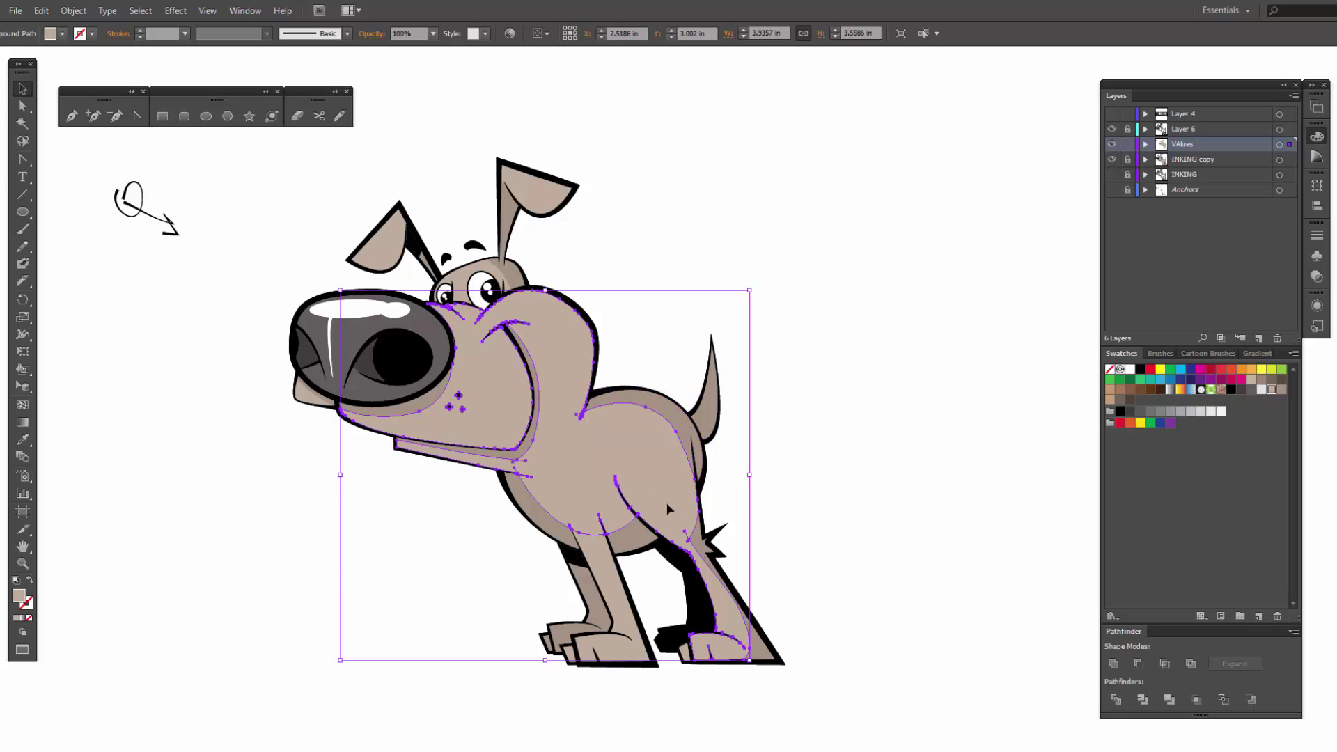
pyautogui.keyDown('shift'); pyautogui.click(672, 410); pyautogui.keyUp('shift')
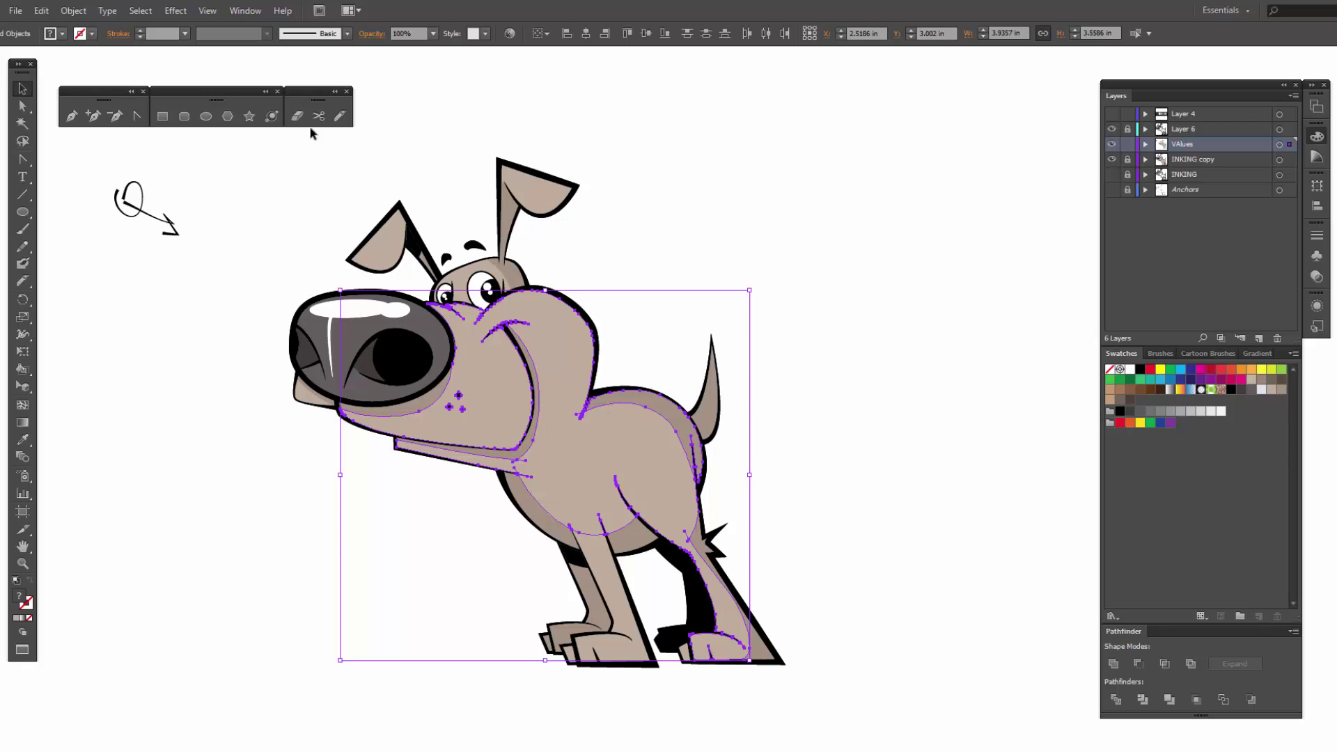
pyautogui.click(340, 115)
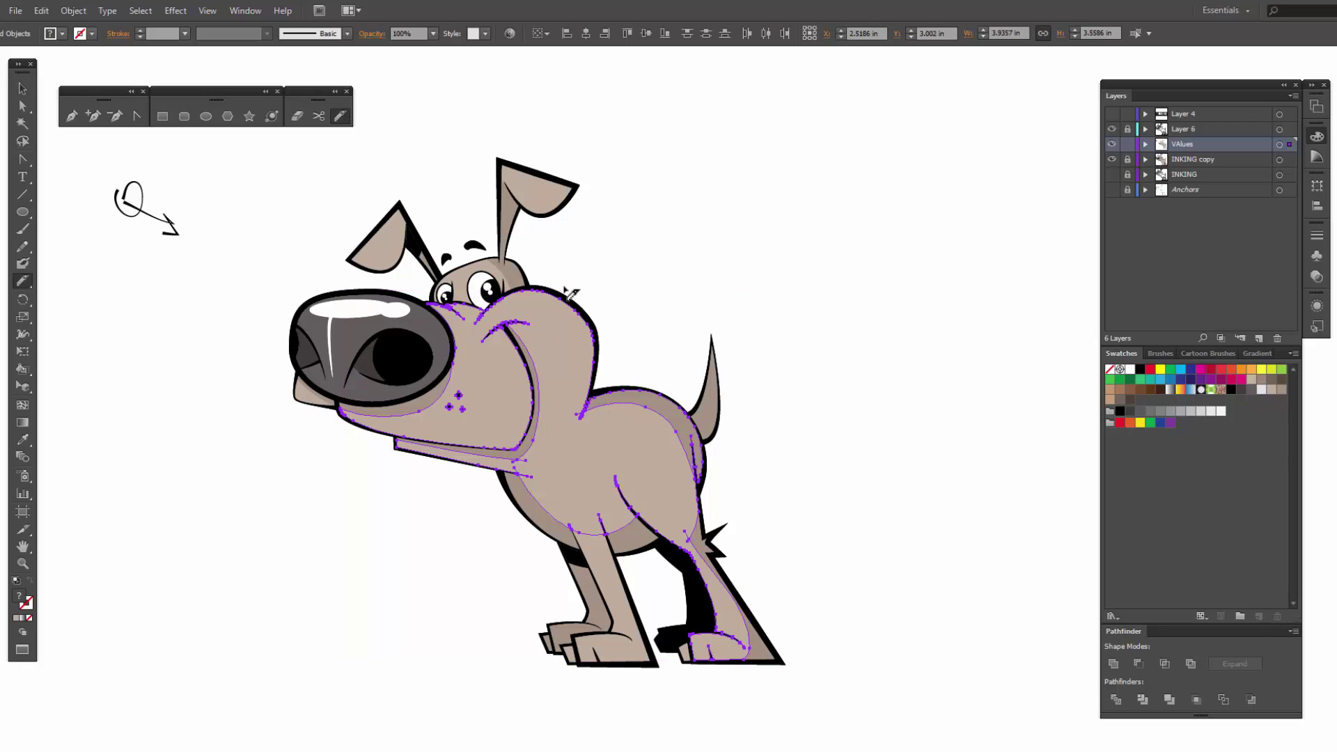
pyautogui.moveTo(562, 287)
pyautogui.mouseDown()
pyautogui.moveTo(567, 320)
pyautogui.moveTo(628, 328)
pyautogui.moveTo(575, 334)
pyautogui.moveTo(561, 358)
pyautogui.moveTo(605, 383)
pyautogui.moveTo(629, 368)
pyautogui.moveTo(608, 407)
pyautogui.moveTo(662, 438)
pyautogui.moveTo(729, 383)
pyautogui.moveTo(653, 445)
pyautogui.moveTo(668, 461)
pyautogui.moveTo(704, 449)
pyautogui.moveTo(702, 490)
pyautogui.moveTo(720, 476)
pyautogui.moveTo(686, 517)
pyautogui.moveTo(724, 513)
pyautogui.moveTo(707, 537)
pyautogui.mouseUp()
# Step: Fill the three small head spots with the darker brown swatch
pyautogui.press('v')
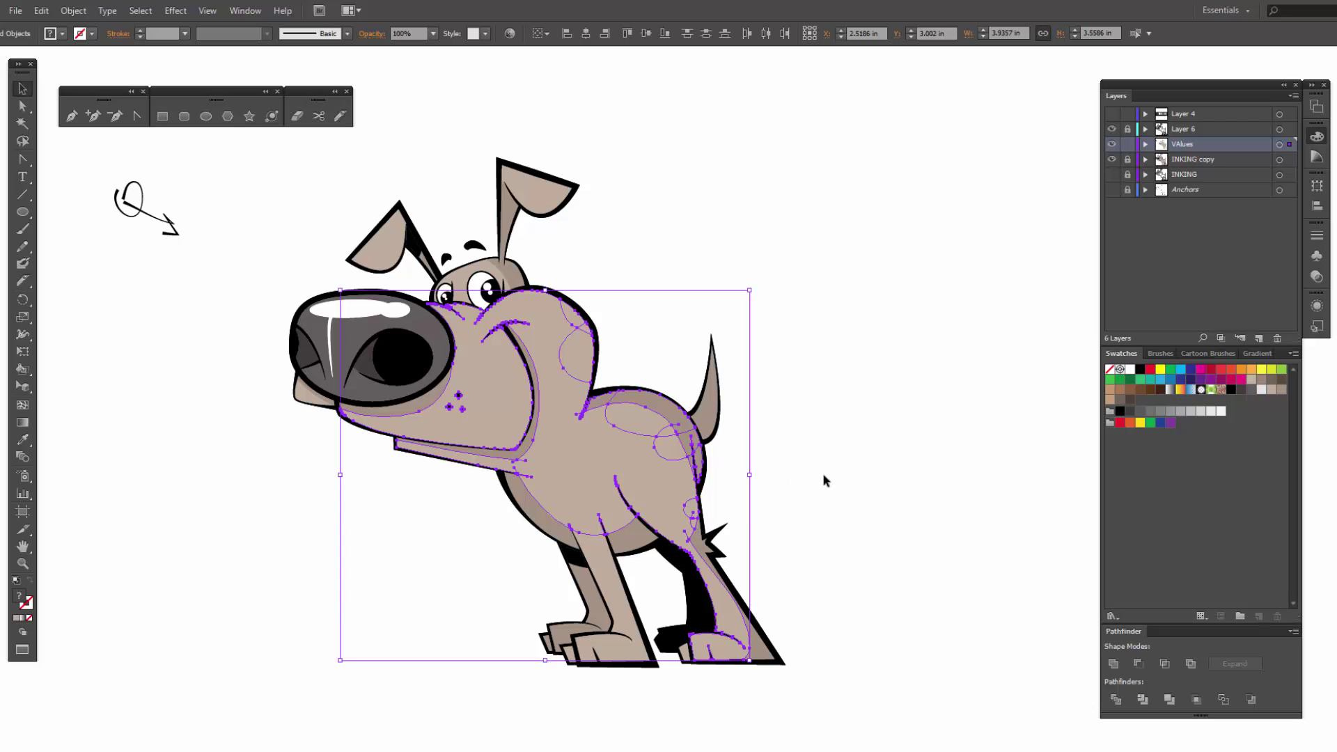
pyautogui.click(822, 473)
pyautogui.click(565, 313)
pyautogui.click(572, 311)
pyautogui.keyDown('shift'); pyautogui.click(590, 353); pyautogui.keyUp('shift')
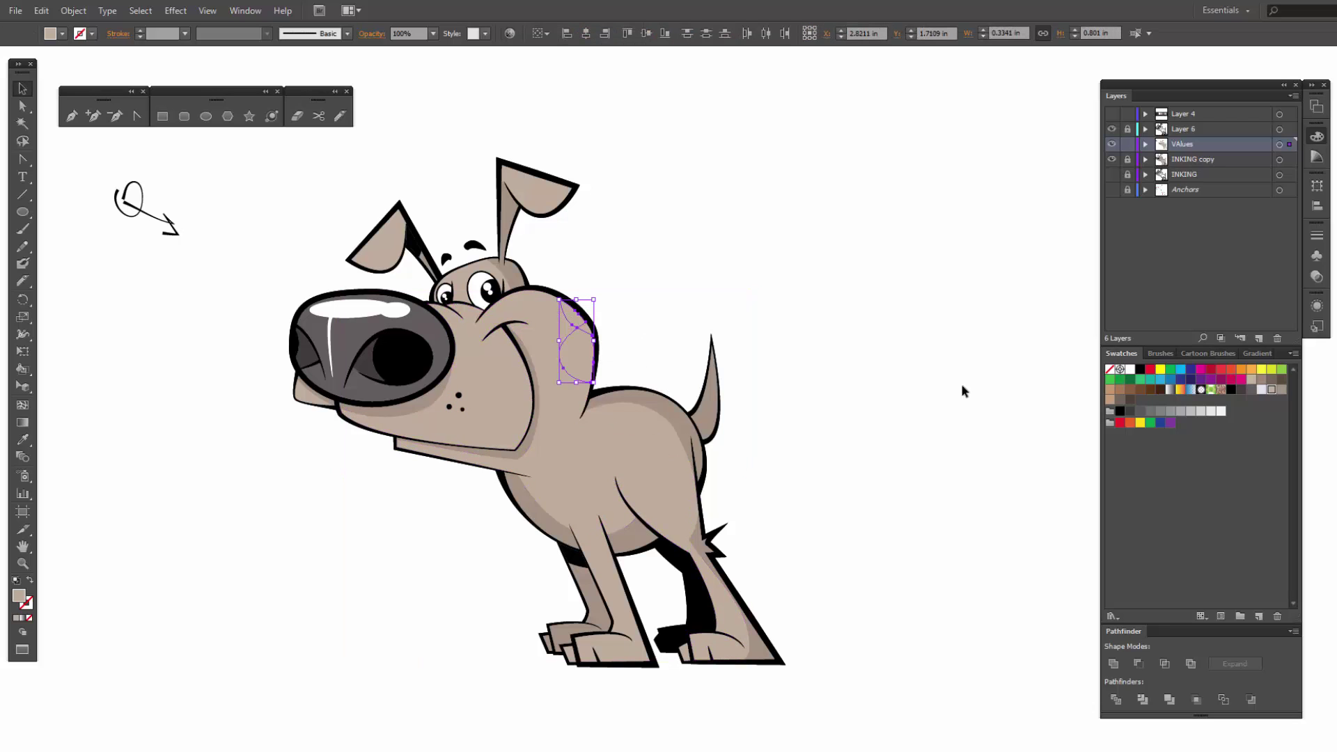
pyautogui.click(1281, 389)
pyautogui.click(694, 373)
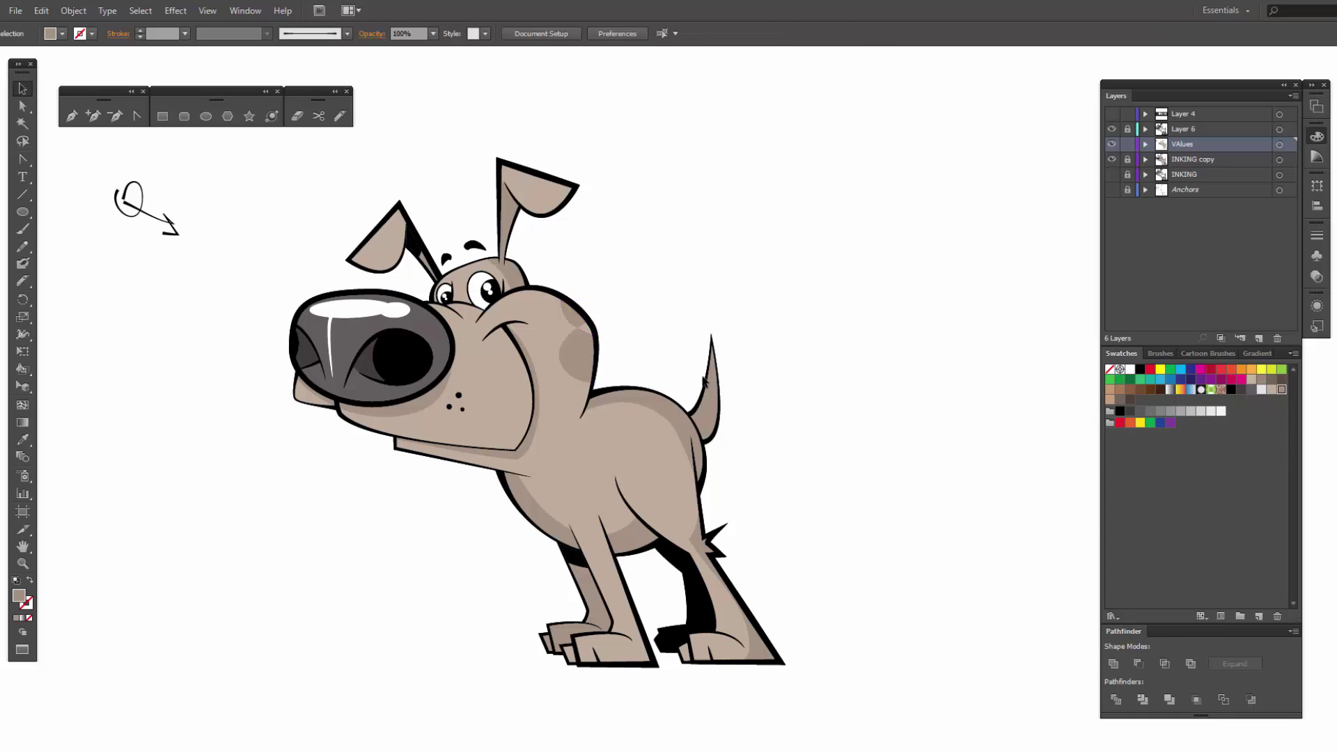
pyautogui.click(589, 332)
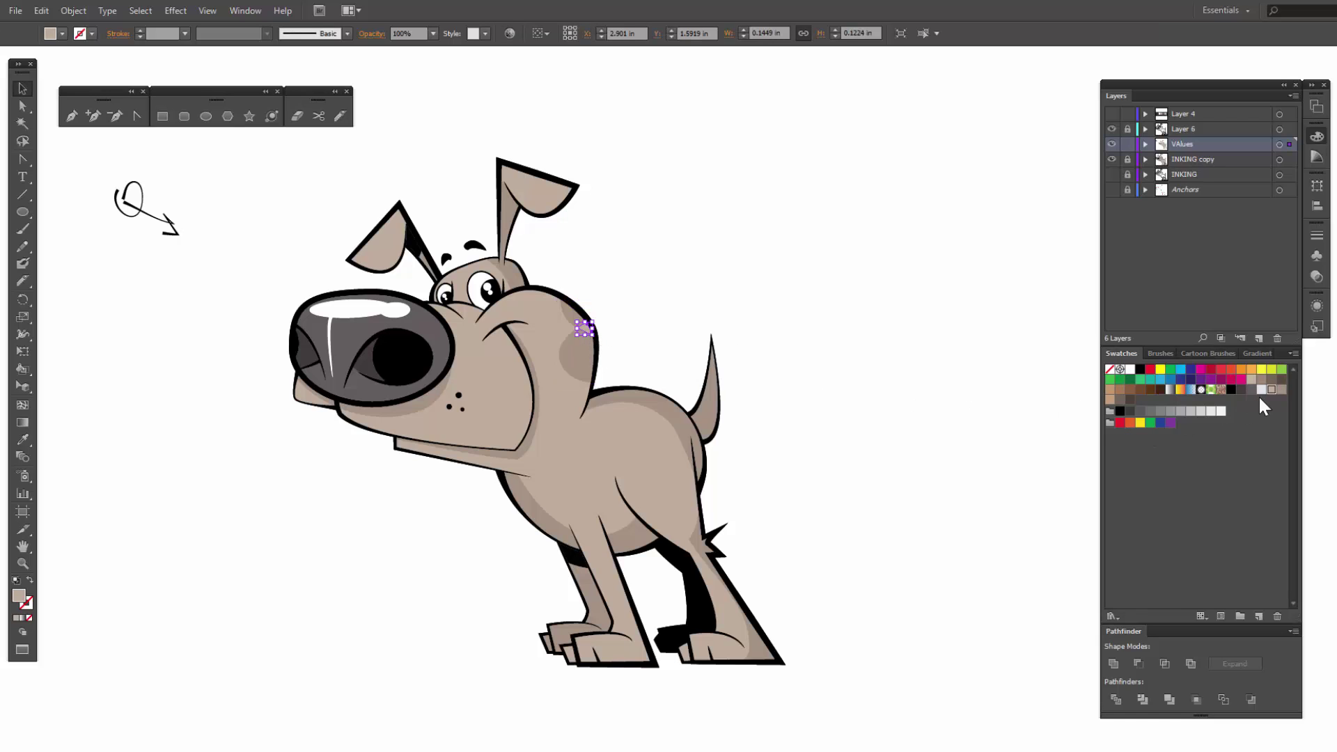
pyautogui.click(1281, 389)
pyautogui.click(913, 394)
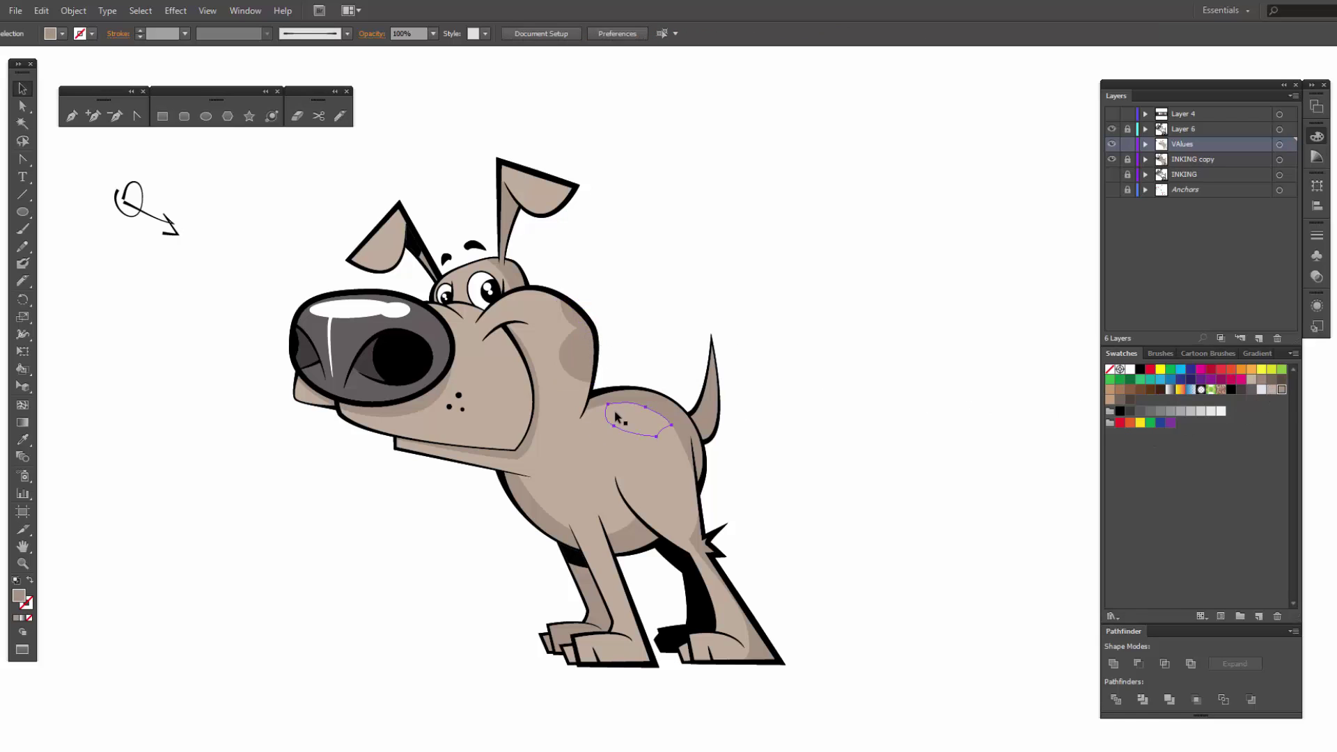
# Step: Fill the back spot darker brown, stretch the hip spot taller and fill it too
pyautogui.click(614, 409)
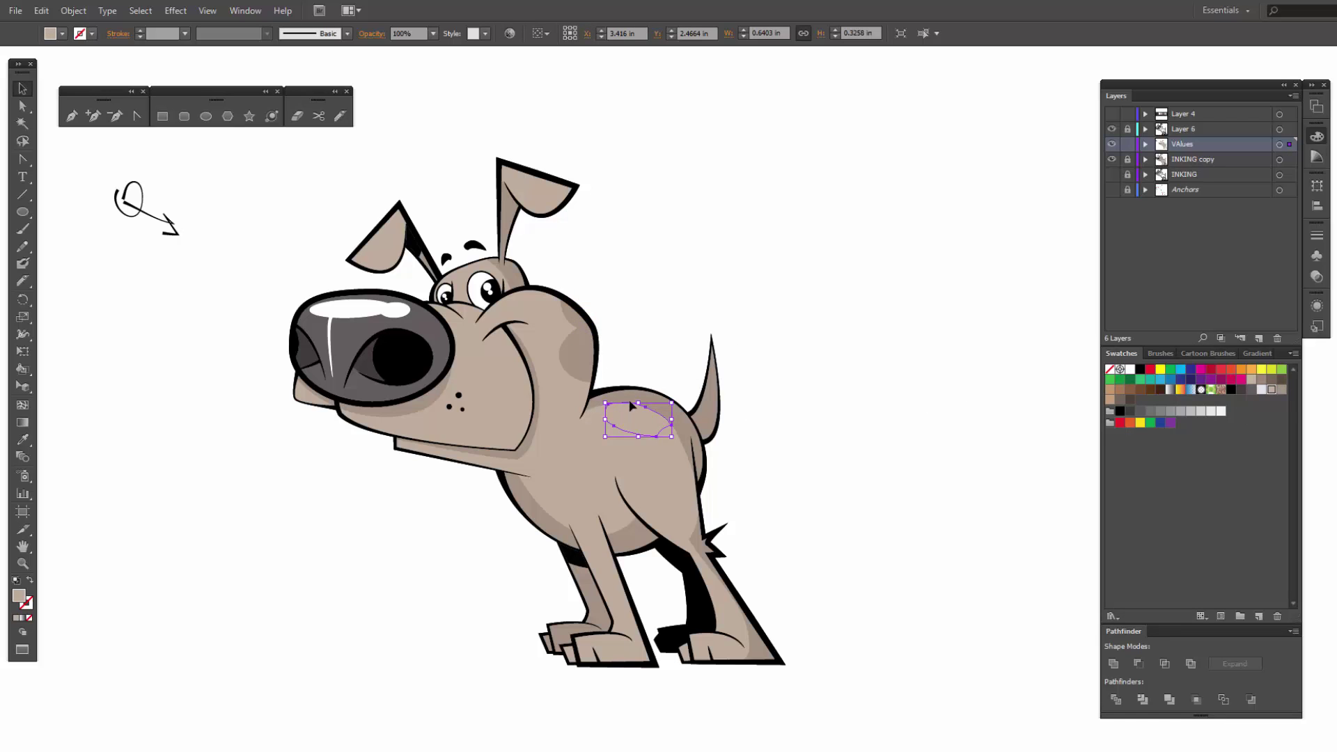
pyautogui.click(1281, 389)
pyautogui.click(925, 403)
pyautogui.click(670, 437)
pyautogui.moveTo(670, 435); pyautogui.dragTo(670, 424)
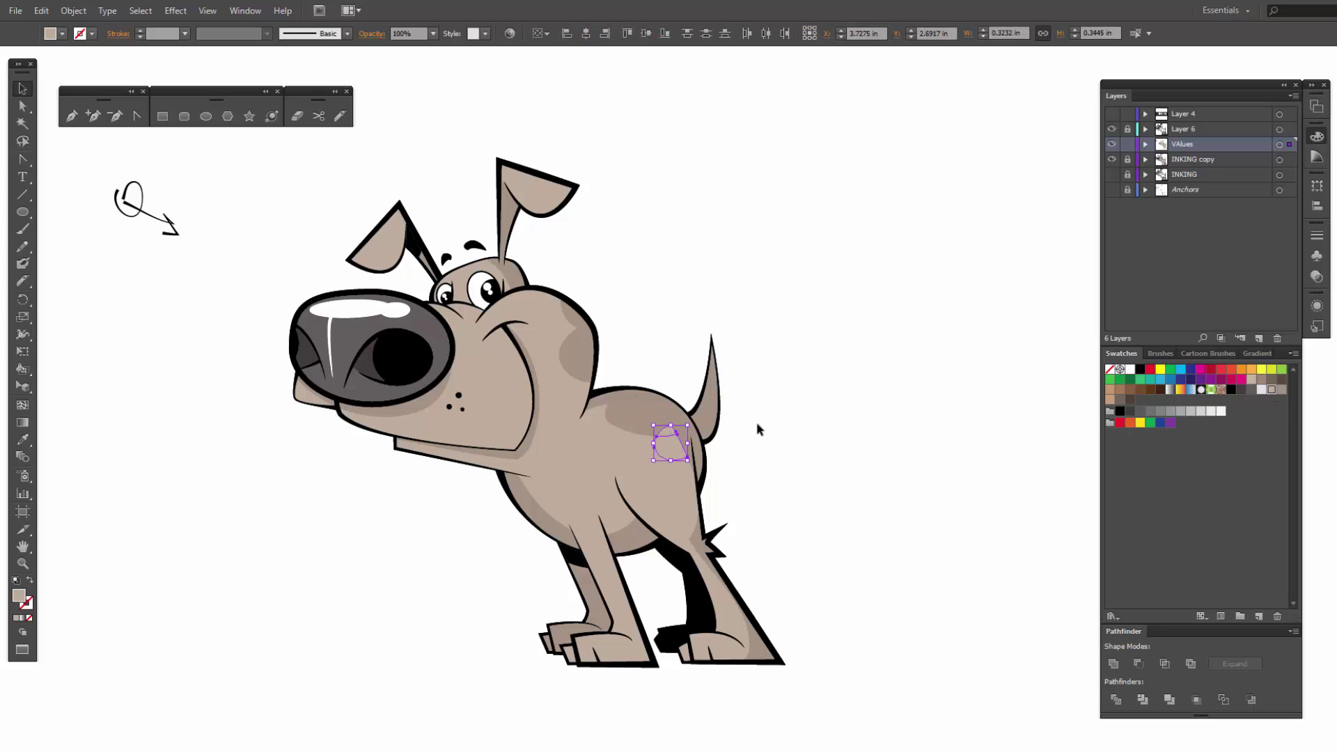
pyautogui.click(1281, 390)
pyautogui.click(801, 351)
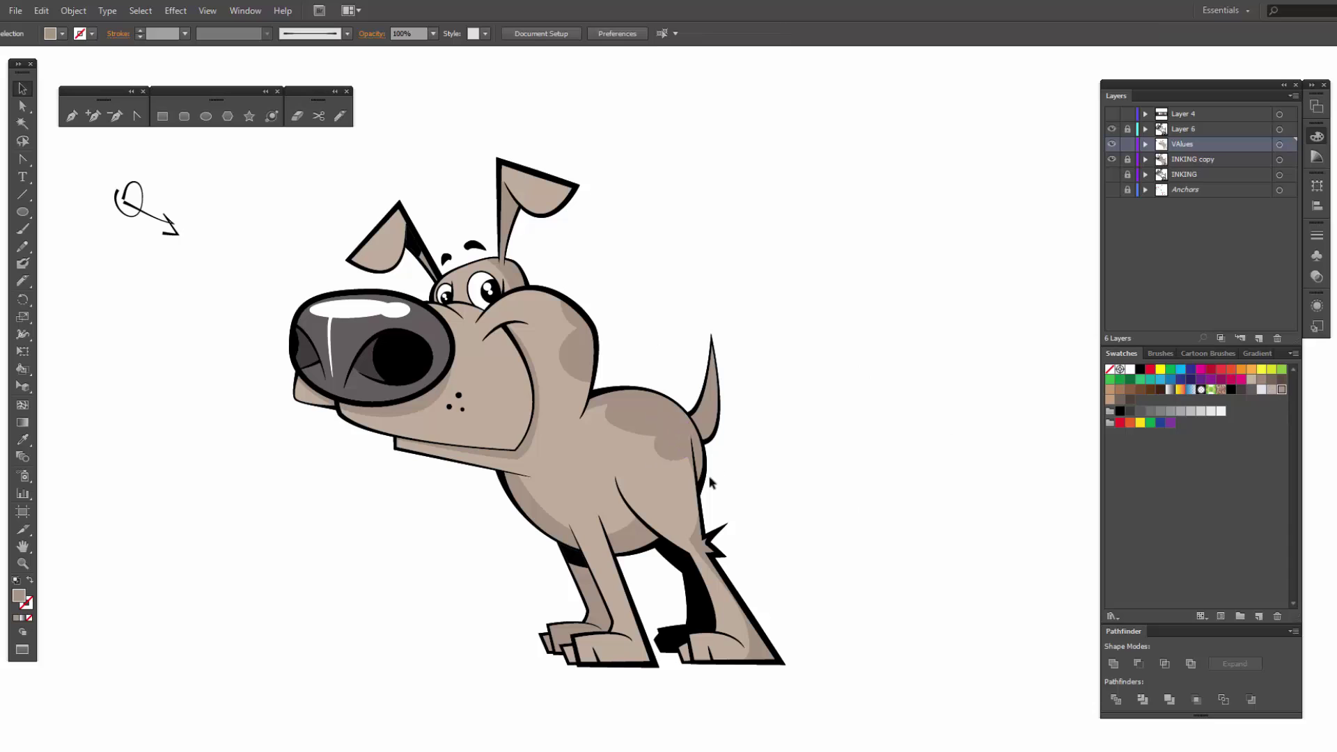
# Step: Combine the body shading shapes into one compound path (Ctrl+8) and darken the small hind-leg shape
pyautogui.click(694, 514)
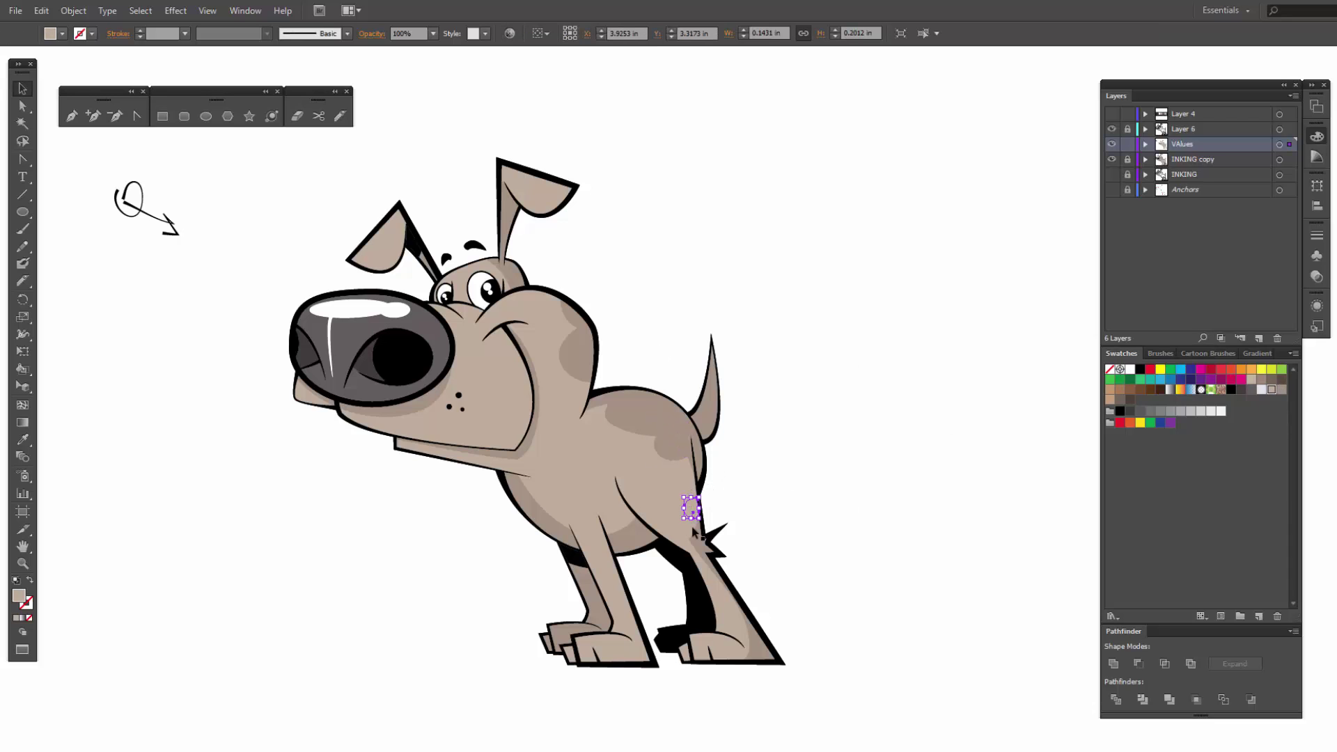
pyautogui.click(691, 530)
pyautogui.click(694, 518)
pyautogui.click(694, 524)
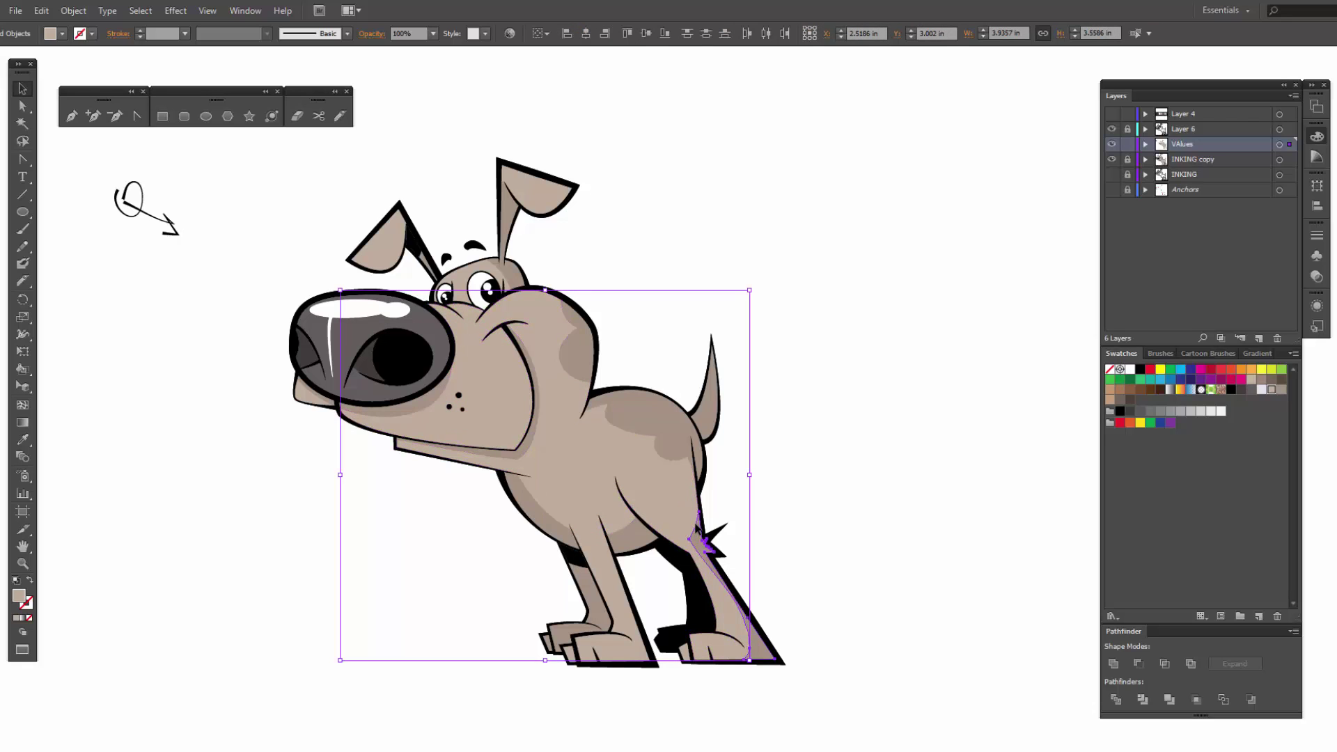
pyautogui.hotkey('ctrl', '8')
pyautogui.click(710, 508)
pyautogui.click(698, 517)
pyautogui.click(693, 510)
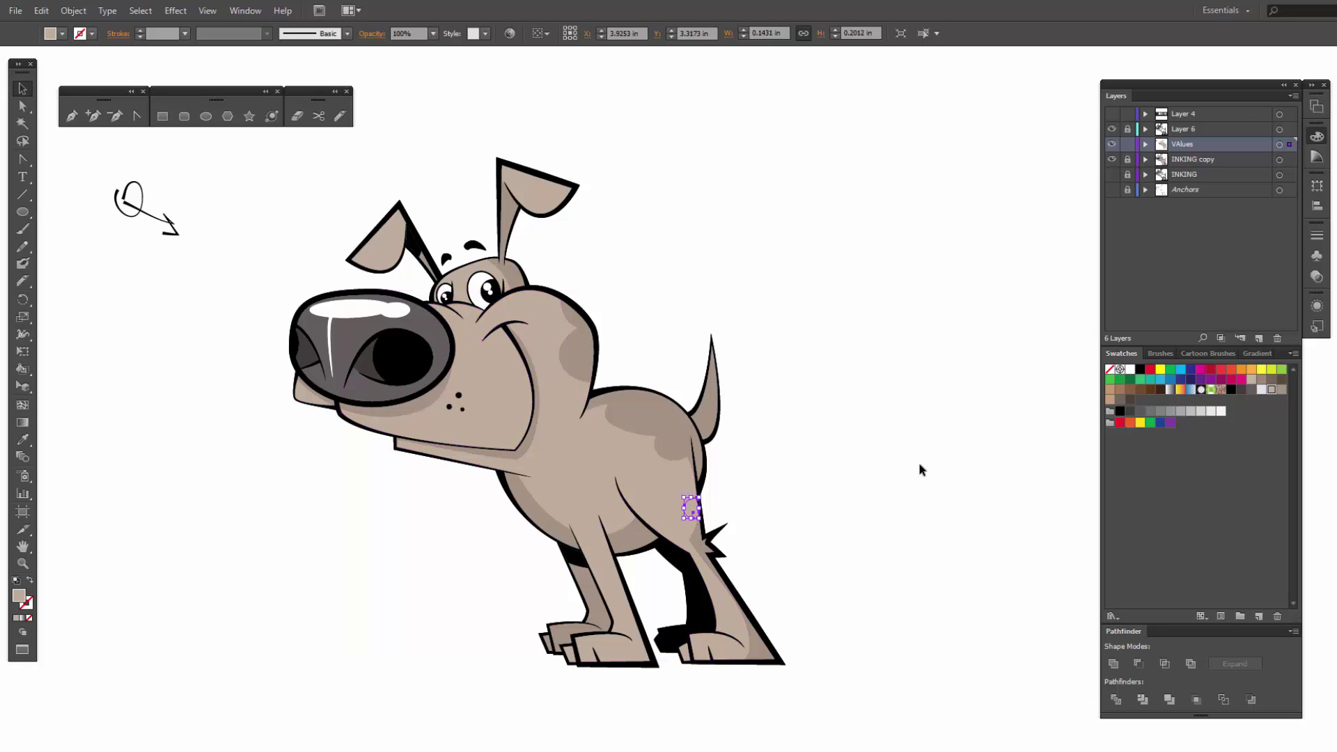
pyautogui.click(1283, 392)
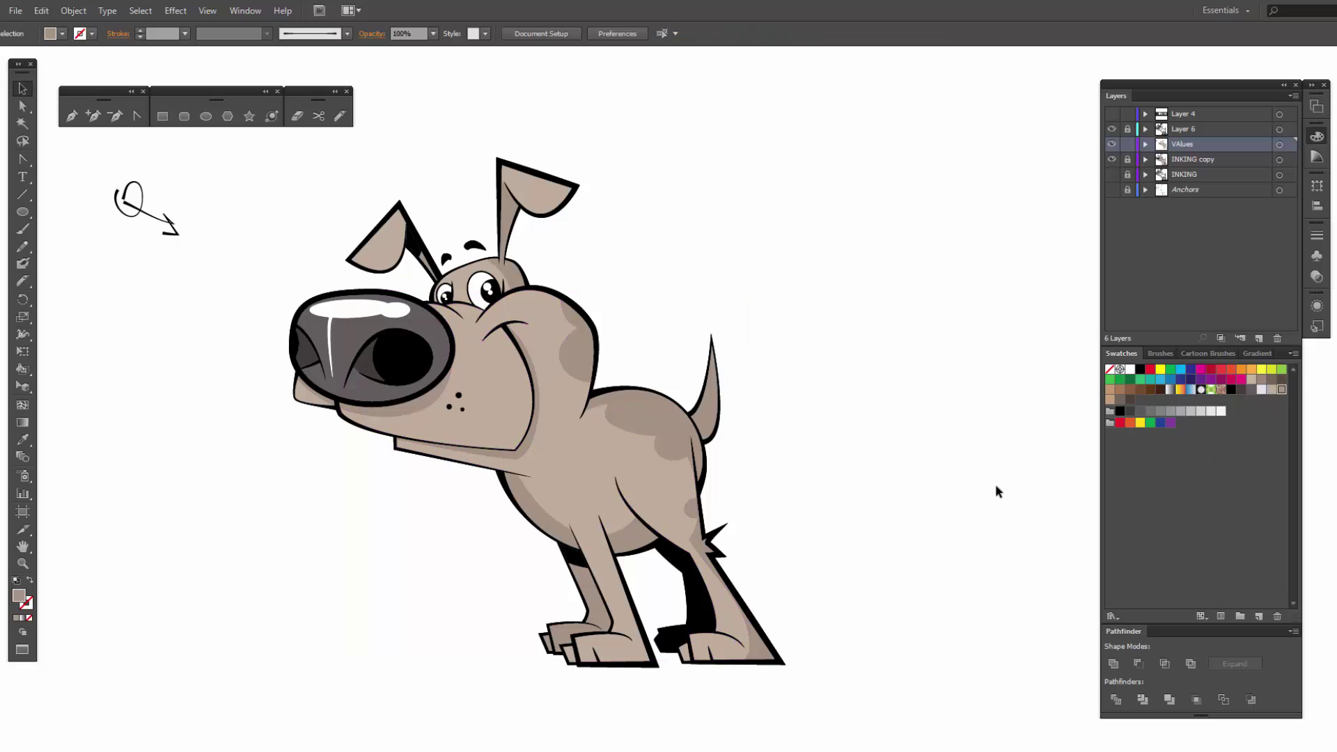
# Step: Move the combined Values shading shape back into place on the hind leg
pyautogui.press('a')
pyautogui.click(731, 542)
pyautogui.moveTo(731, 542); pyautogui.dragTo(639, 449)
# Step: Give the small shadow shape near the back hip a darker swatch fill
pyautogui.press('z')
pyautogui.moveTo(696, 484); pyautogui.dragTo(847, 610)
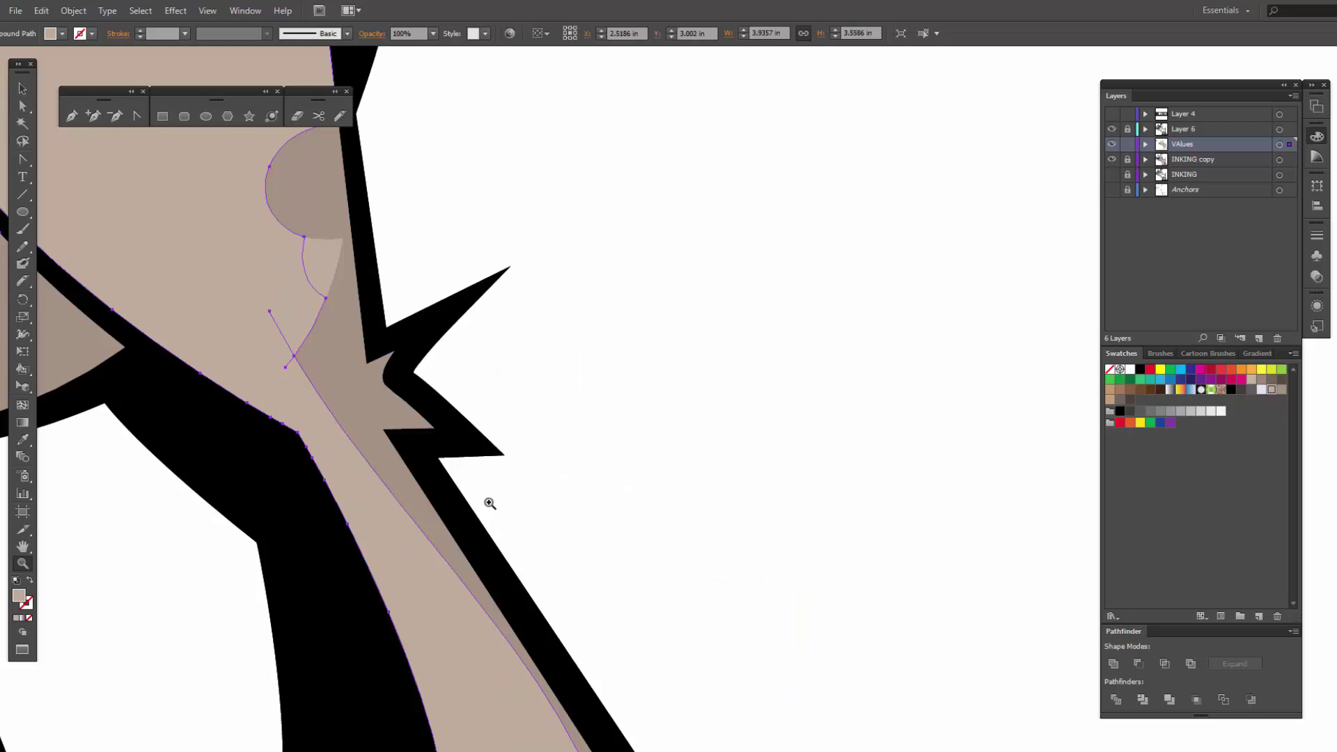
pyautogui.press('v')
pyautogui.click(314, 282)
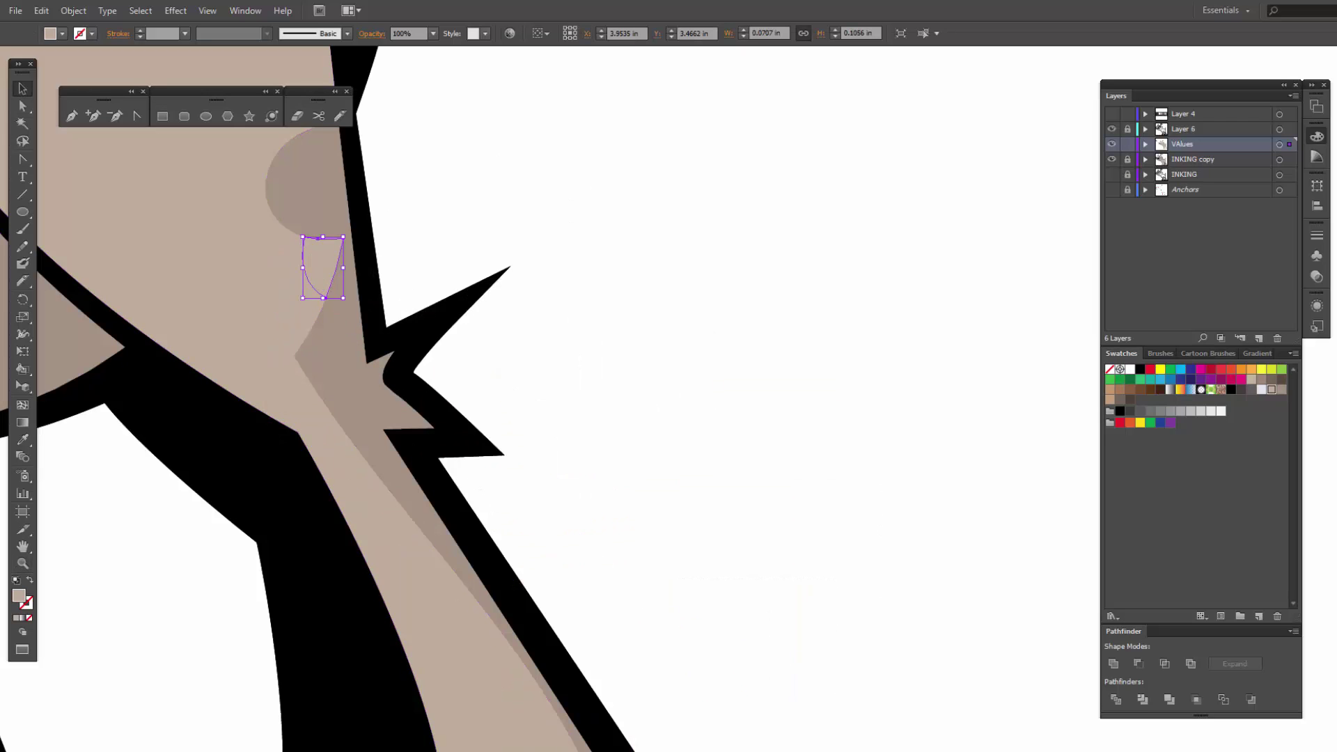
pyautogui.click(1280, 390)
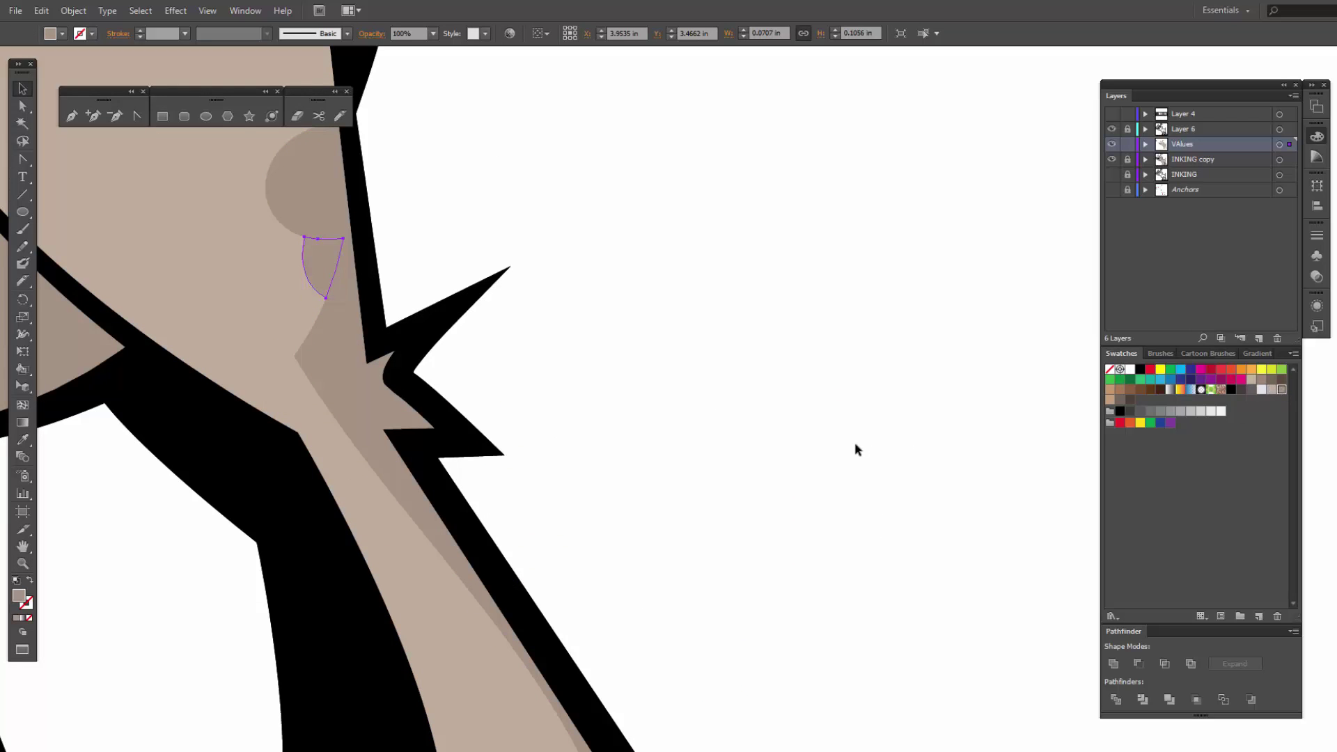
pyautogui.hotkey('ctrl', '-')
pyautogui.hotkey('ctrl', '-')
pyautogui.hotkey('ctrl', '-')
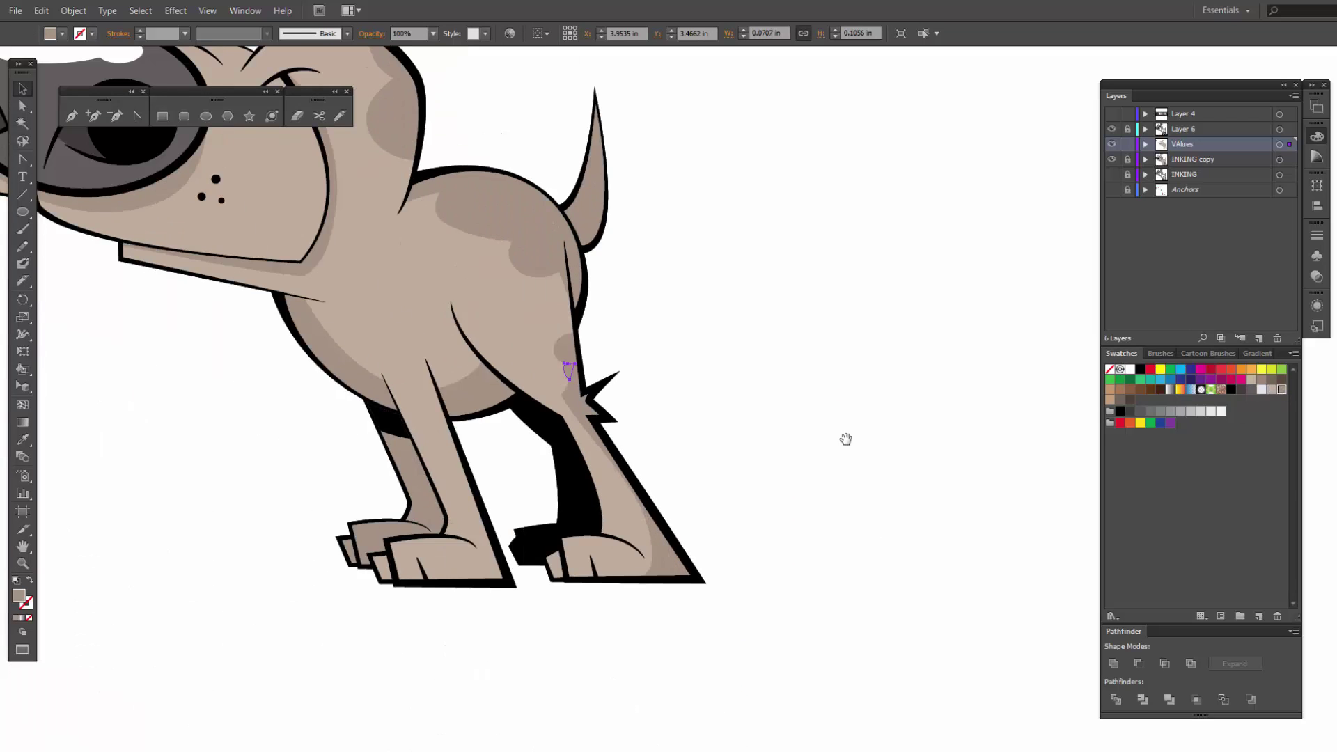
pyautogui.hotkey('ctrl', '-')
pyautogui.hotkey('ctrl', '-')
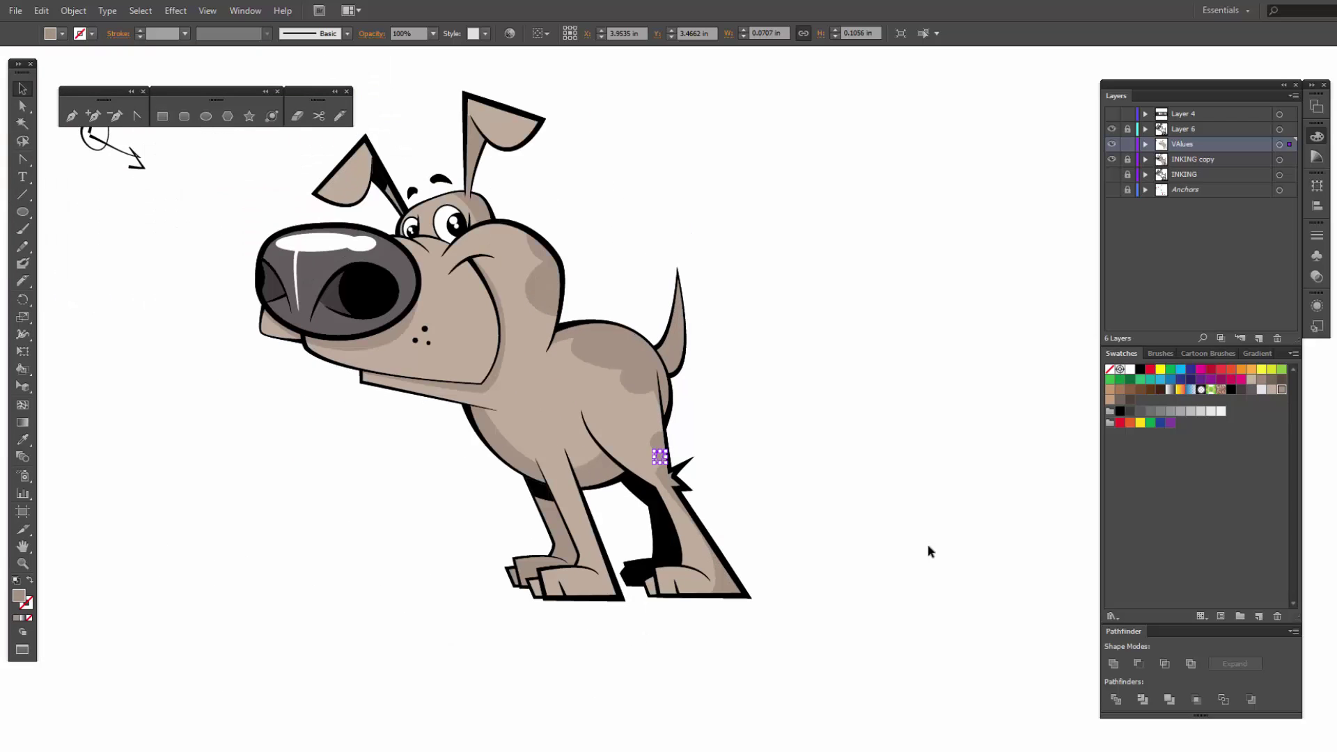
pyautogui.moveTo(835, 495); pyautogui.dragTo(844, 536)
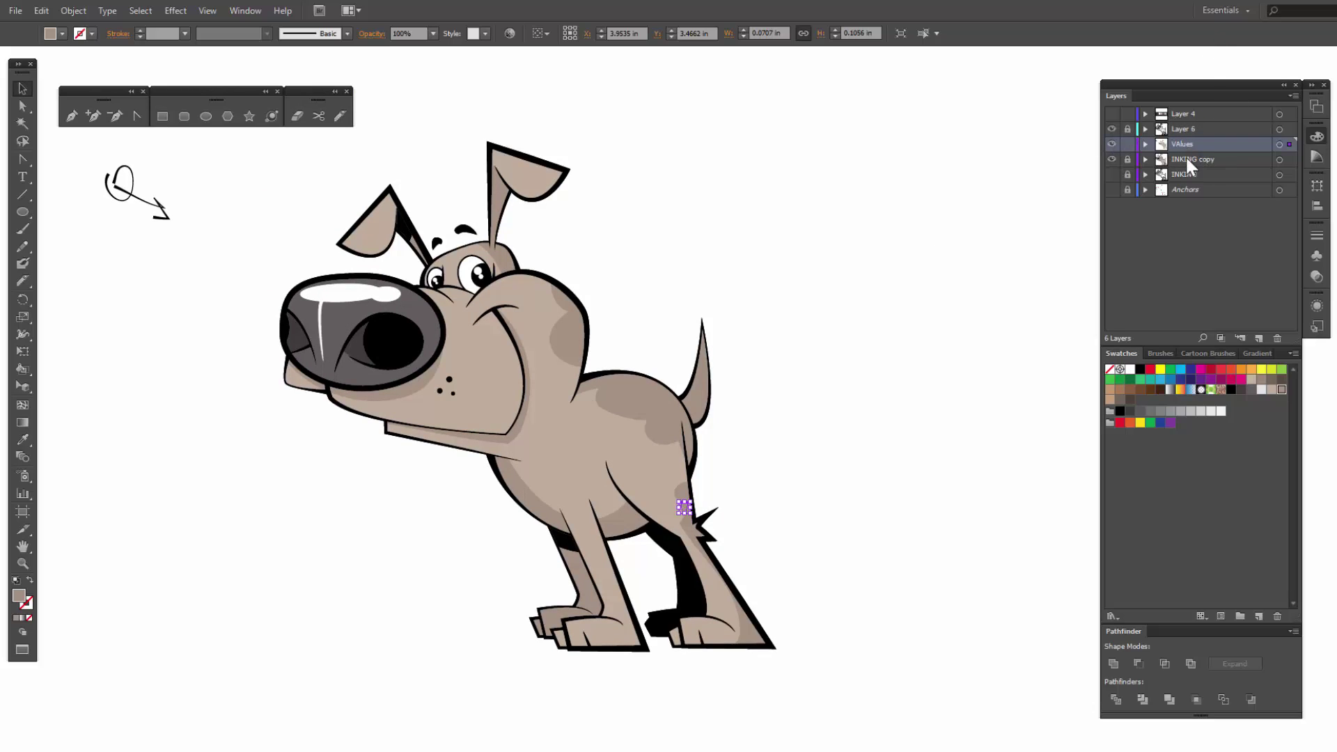
# Step: Duplicate the INKING copy layer from the Layers panel menu
pyautogui.click(1111, 146)
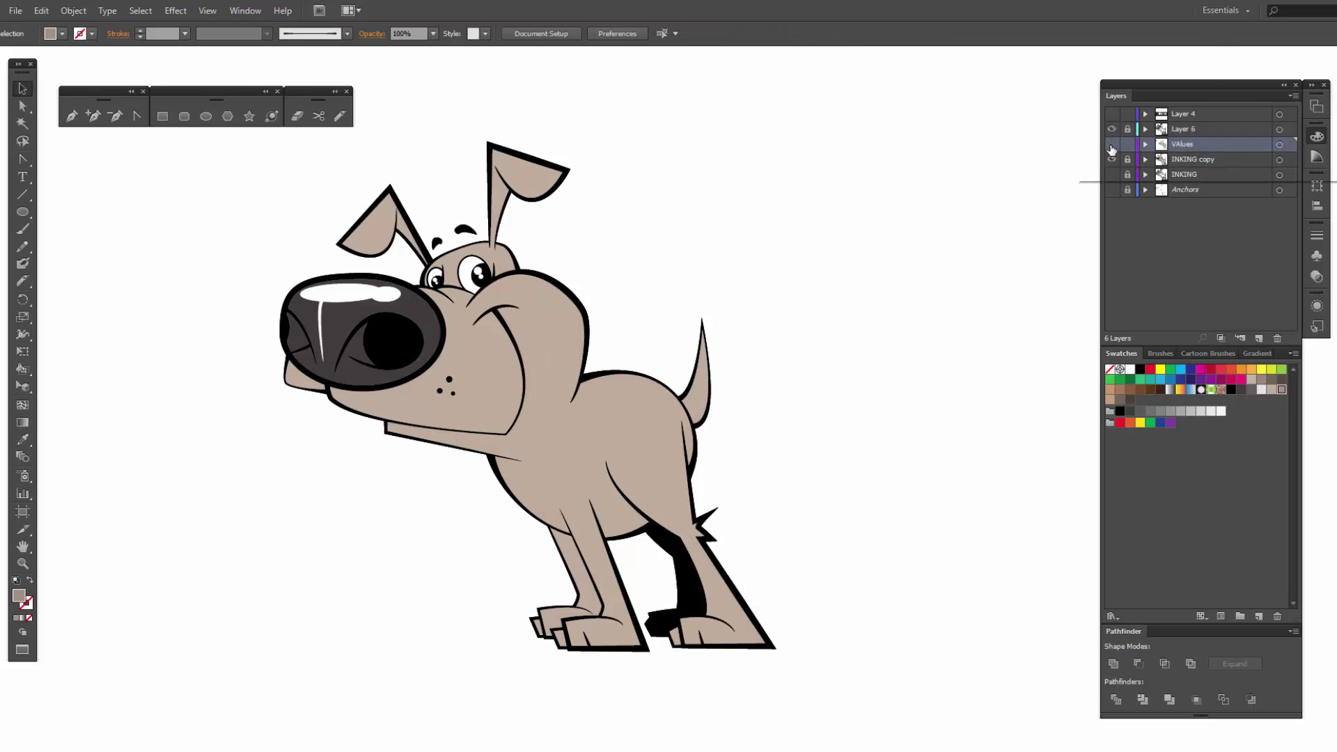
pyautogui.click(1111, 144)
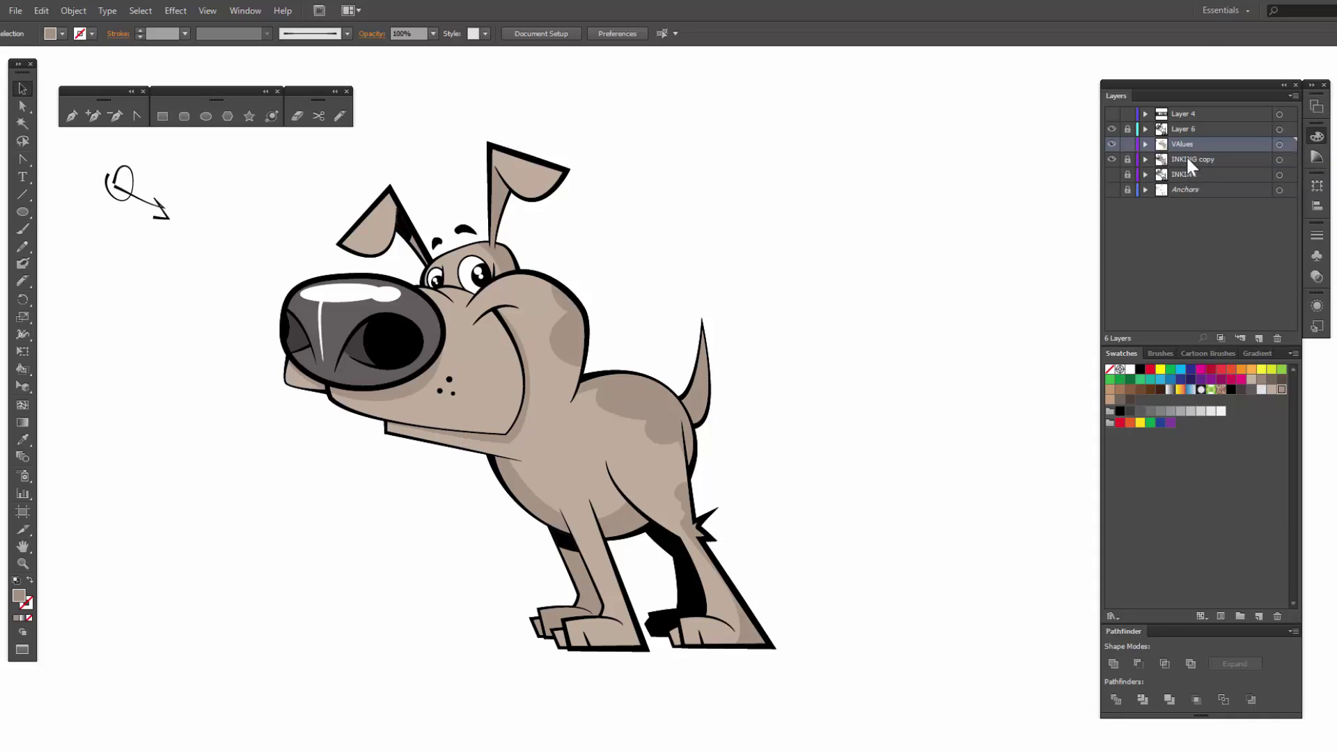
pyautogui.click(1191, 160)
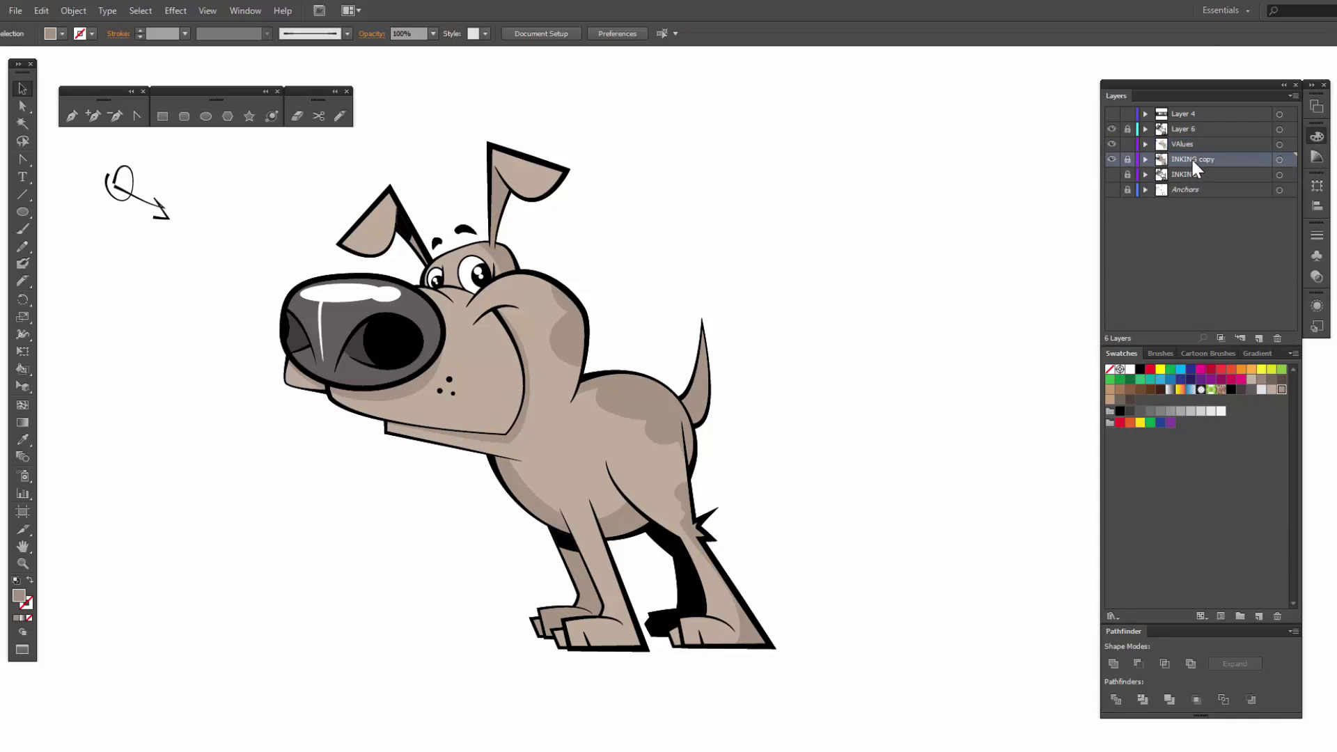
pyautogui.click(1291, 96)
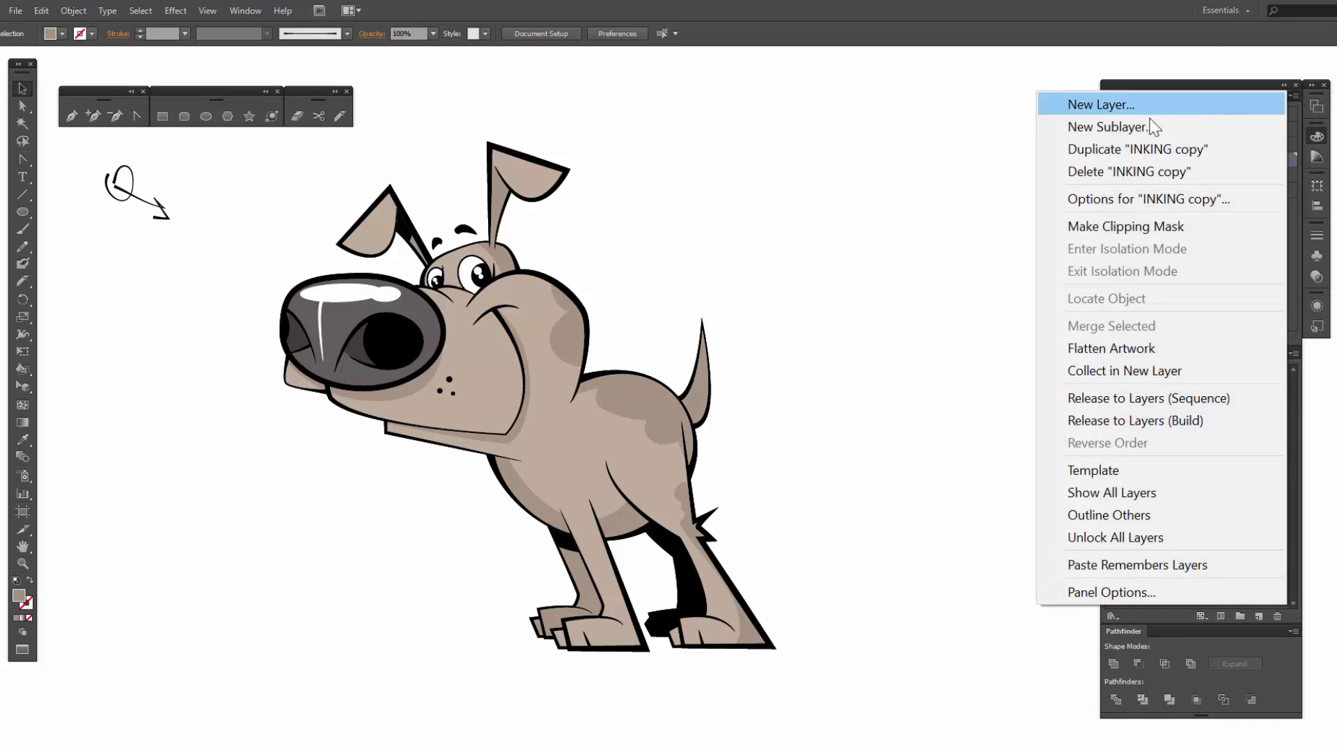
pyautogui.click(1128, 147)
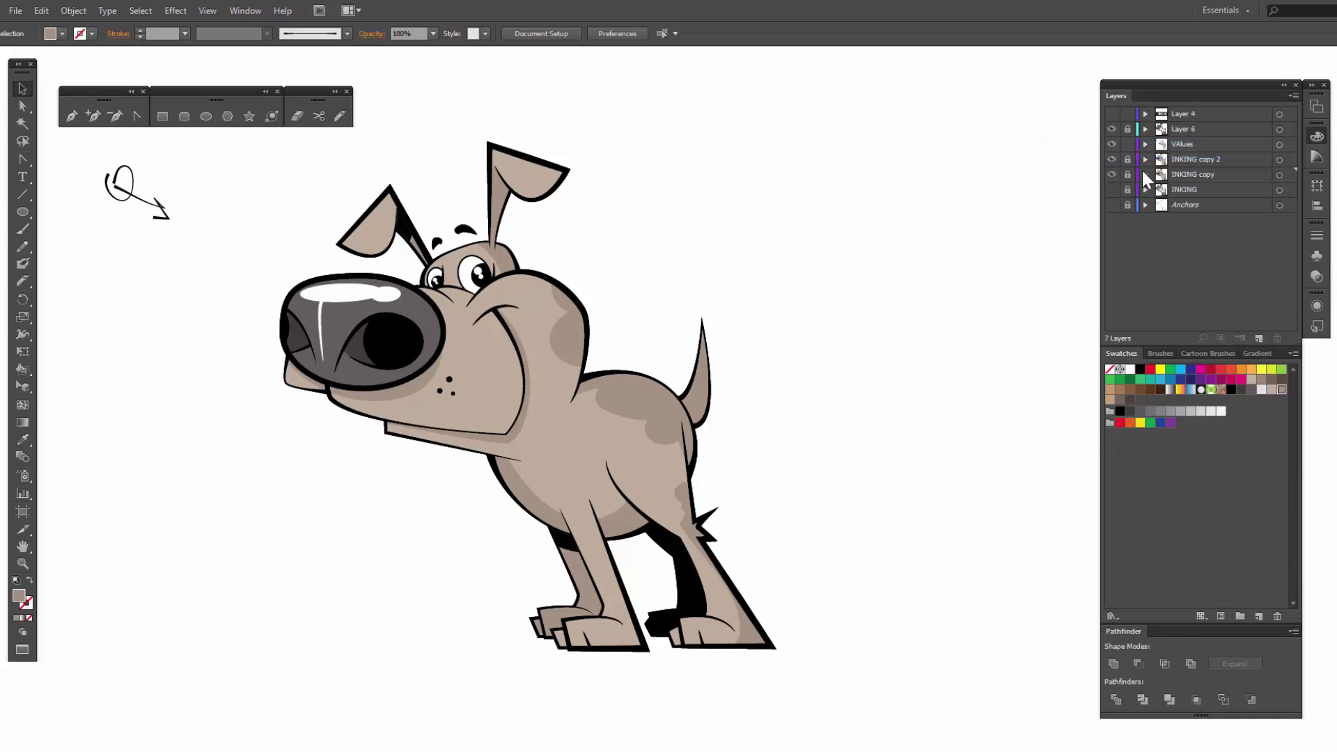
# Step: Place the duplicate between Layer 6 and VAlues, rename it GRADIENTS, and select body and nose
pyautogui.moveTo(1191, 156); pyautogui.dragTo(1191, 132)
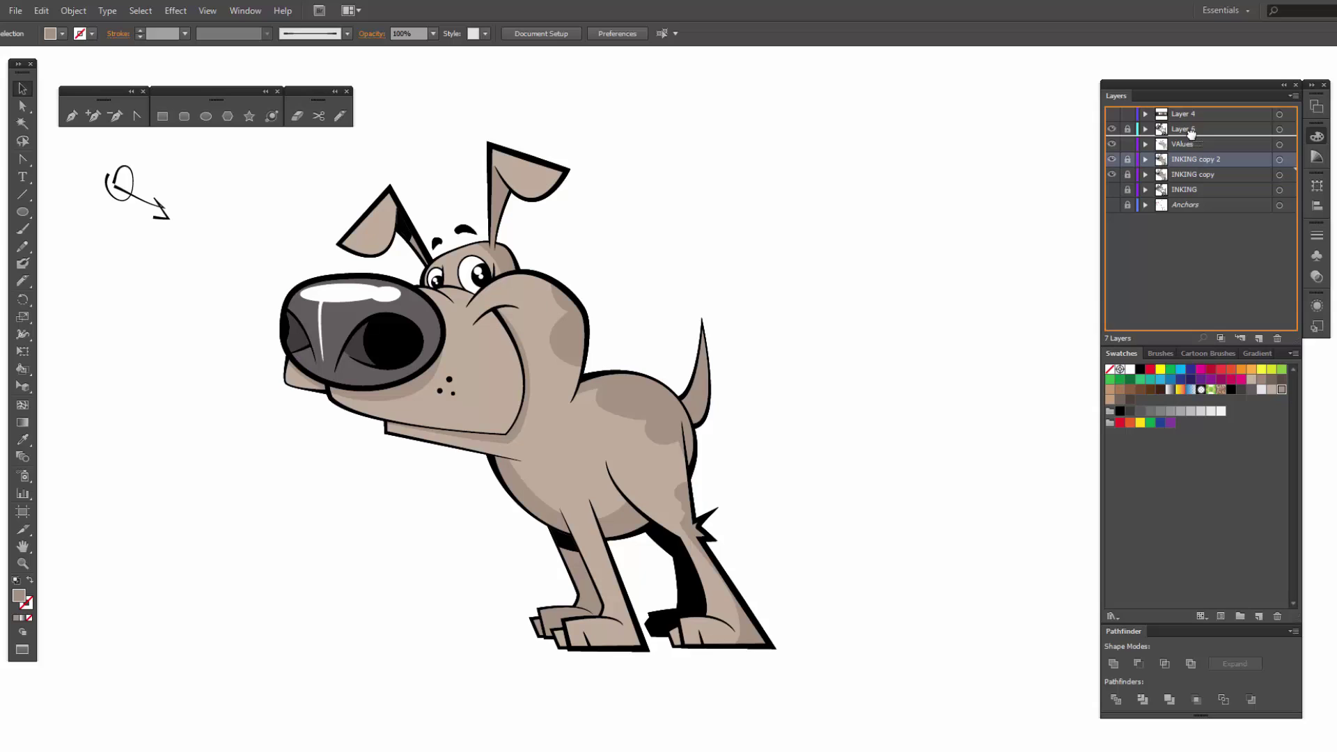
pyautogui.moveTo(1191, 132); pyautogui.dragTo(1192, 138)
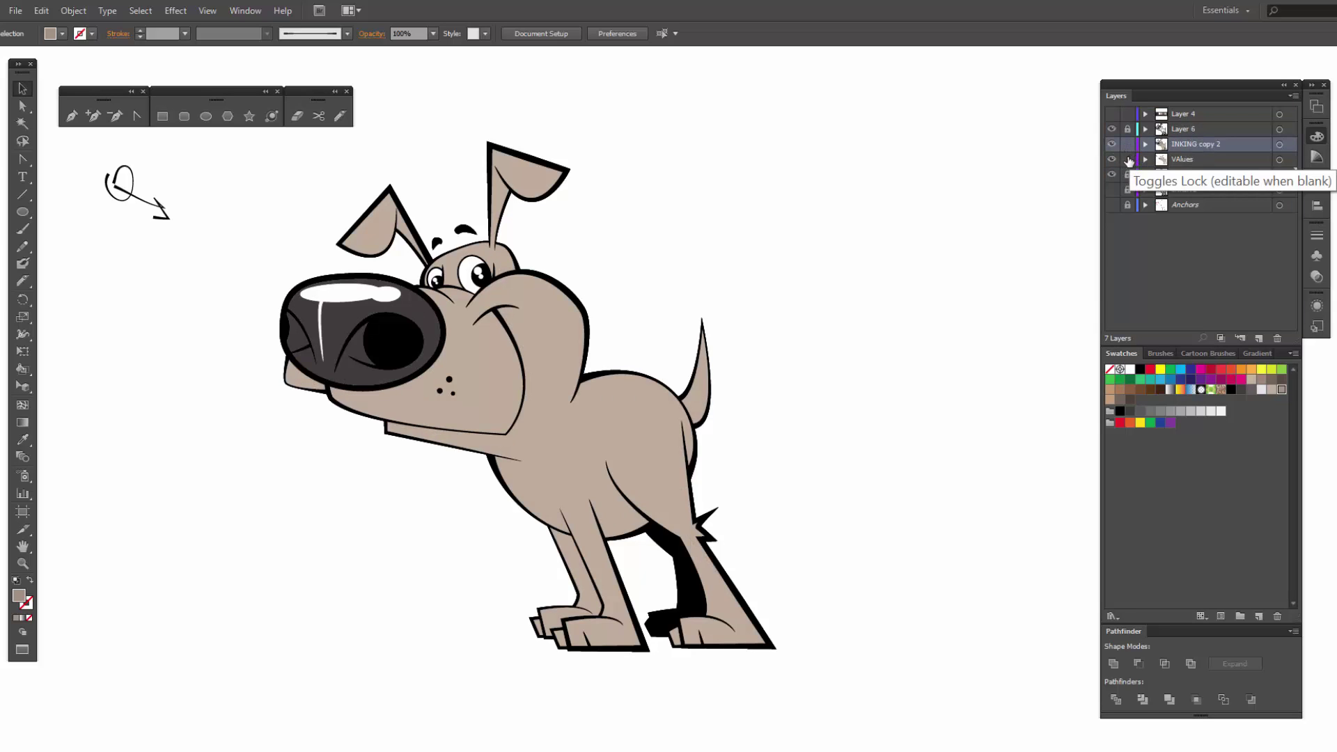
pyautogui.doubleClick(1201, 143)
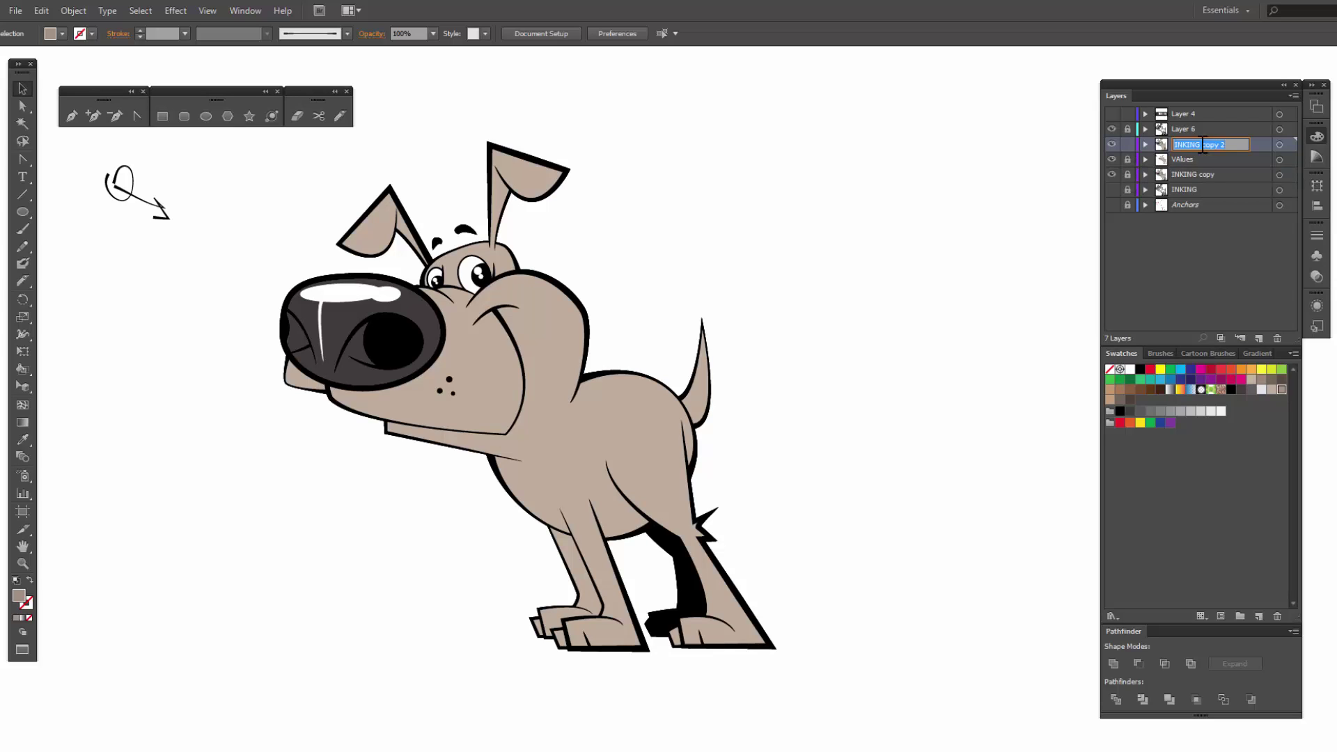
pyautogui.press('BackSpace')
pyautogui.write('GRADIENTS')
pyautogui.press('Return')
pyautogui.click(568, 353)
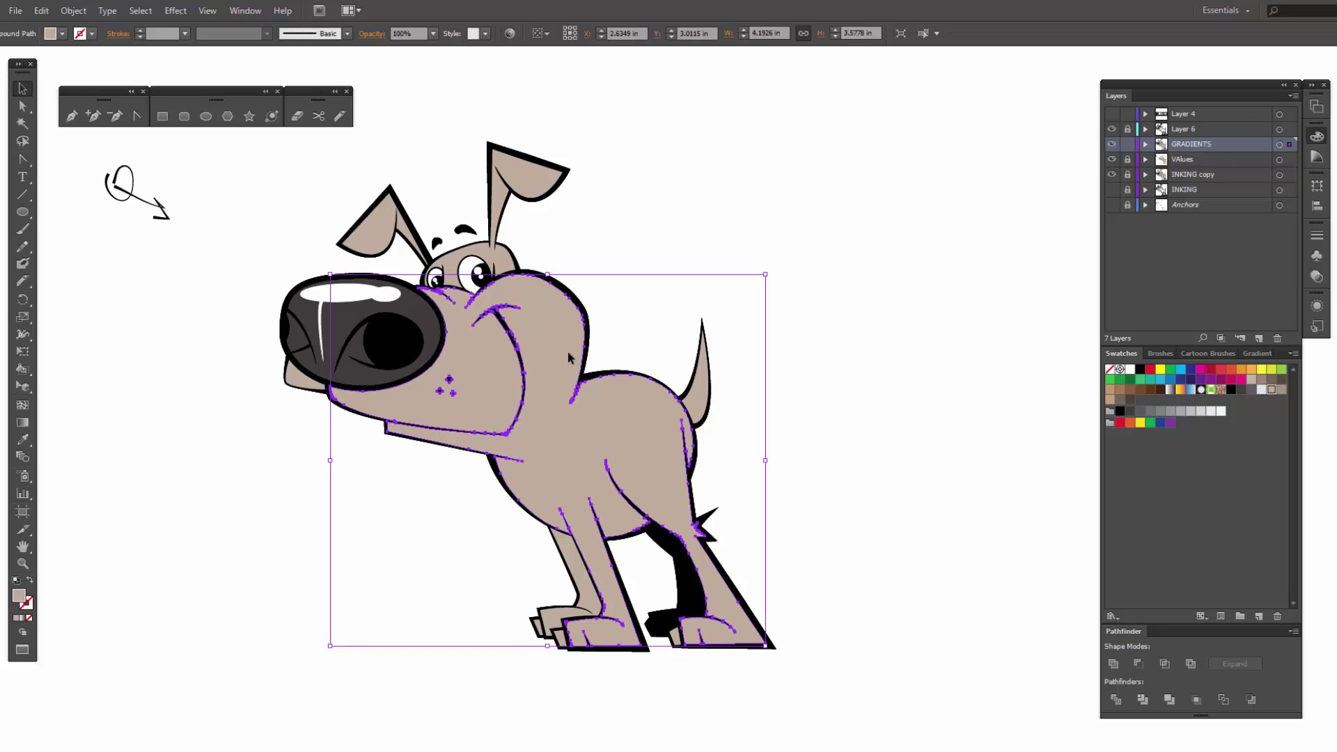
pyautogui.keyDown('shift'); pyautogui.click(296, 382); pyautogui.keyUp('shift')
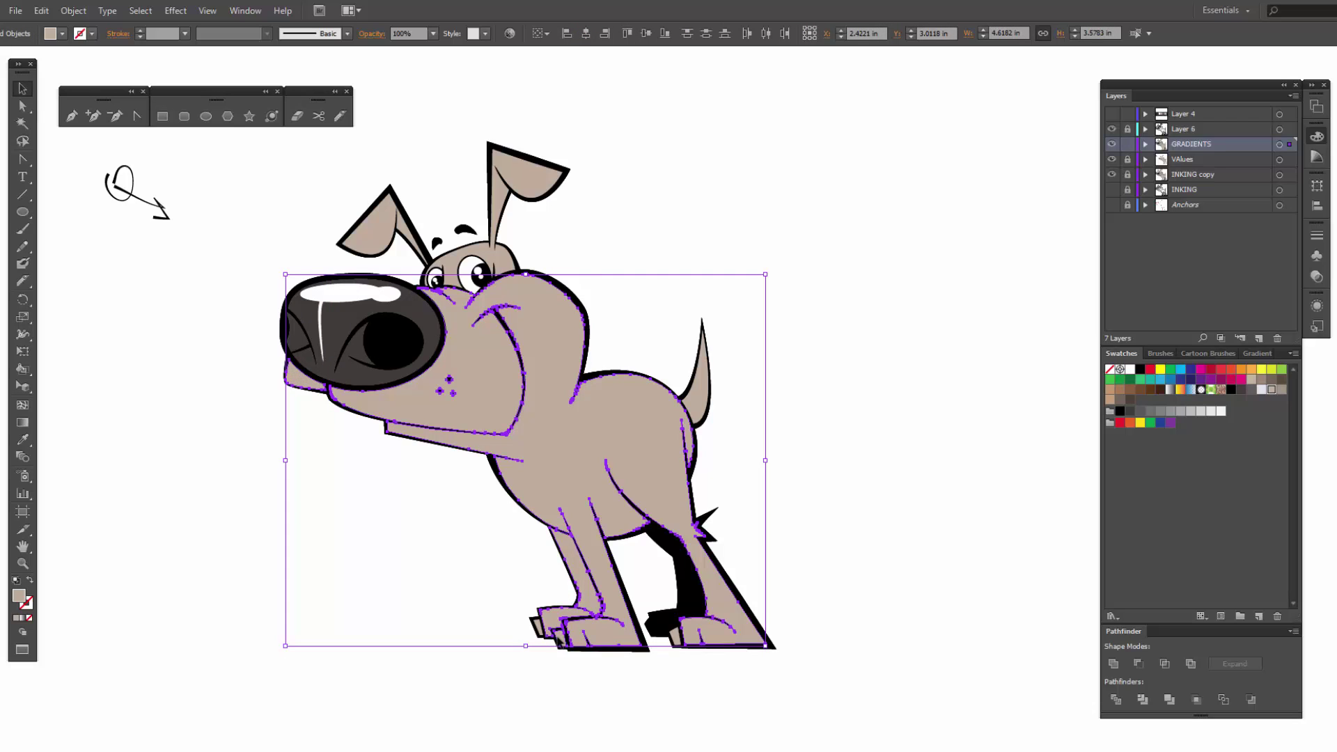
# Step: Add the tail, head and both ears to the selected body and nose shapes
pyautogui.keyDown('shift'); pyautogui.click(709, 394); pyautogui.keyUp('shift')
pyautogui.keyDown('shift'); pyautogui.click(516, 170); pyautogui.keyUp('shift')
pyautogui.keyDown('shift'); pyautogui.click(520, 179); pyautogui.keyUp('shift')
pyautogui.keyDown('shift'); pyautogui.click(395, 213); pyautogui.keyUp('shift')
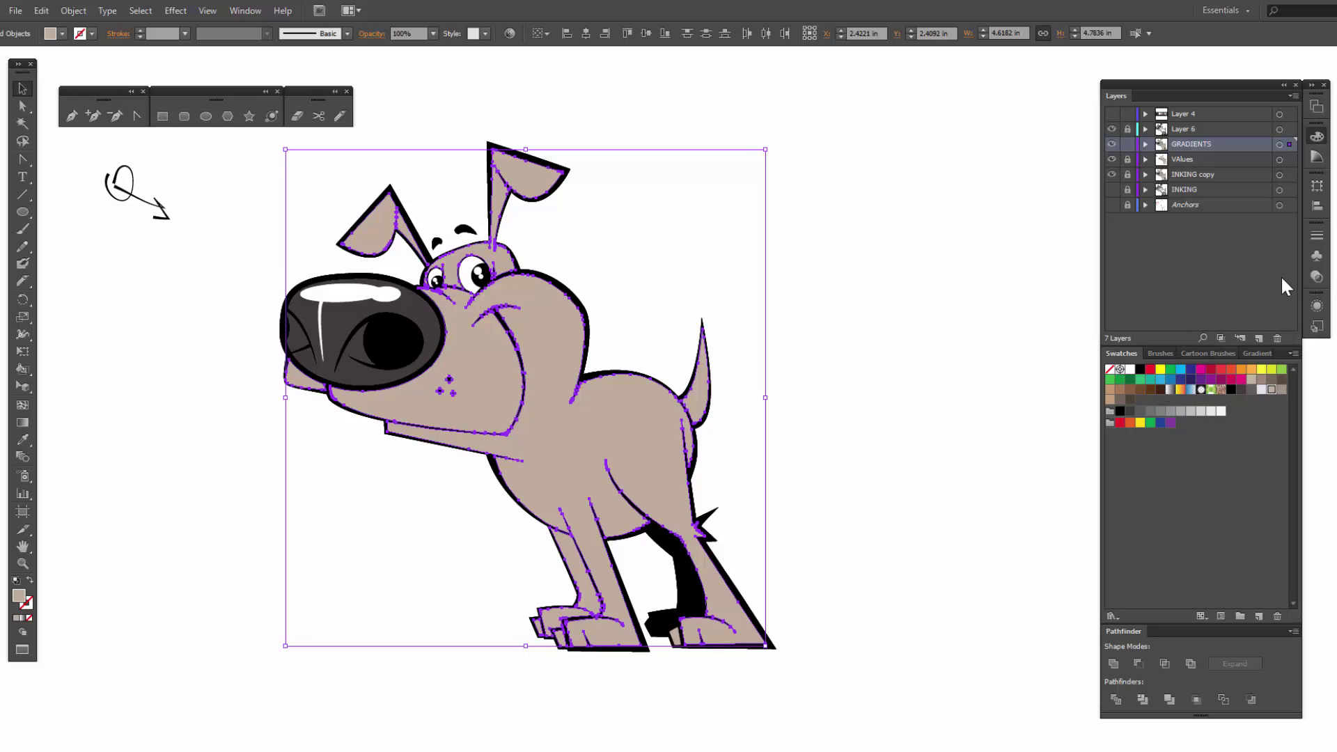
# Step: Apply a linear gradient to the selected shapes with a beige left stop
pyautogui.click(1252, 353)
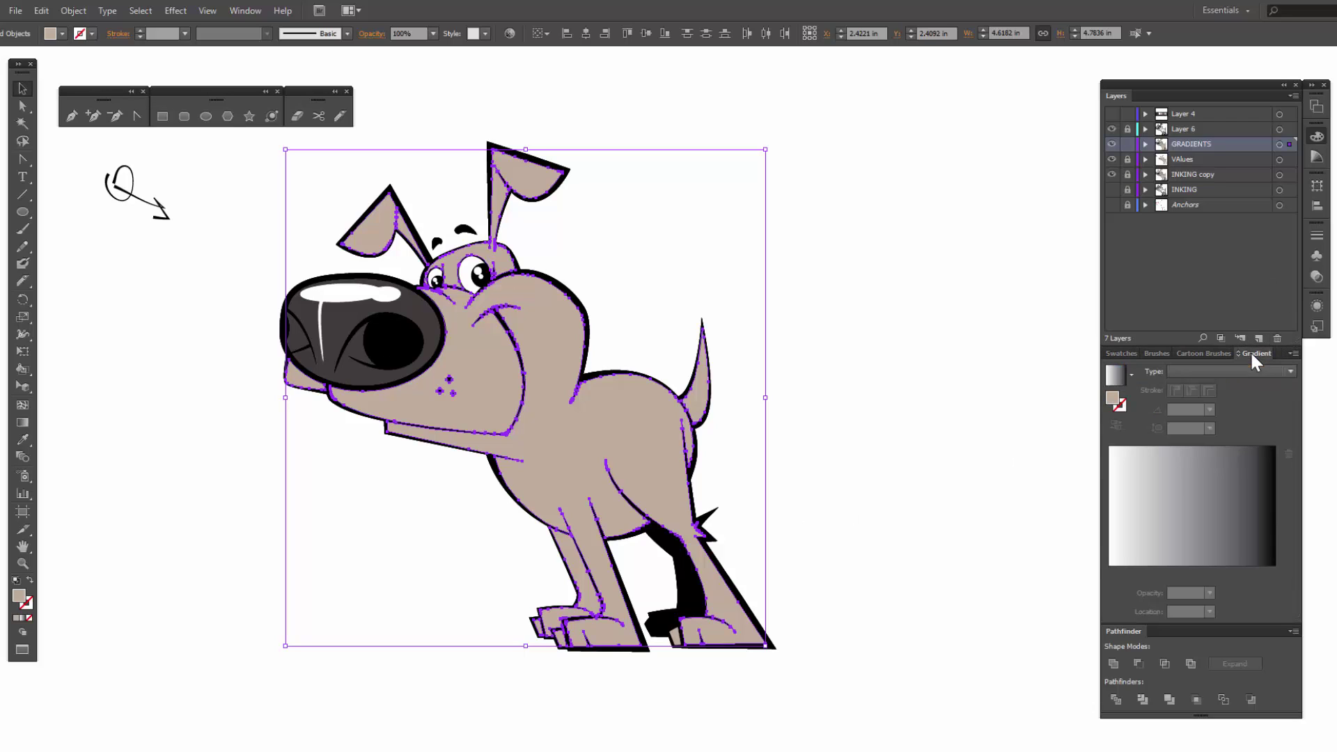
pyautogui.click(1114, 376)
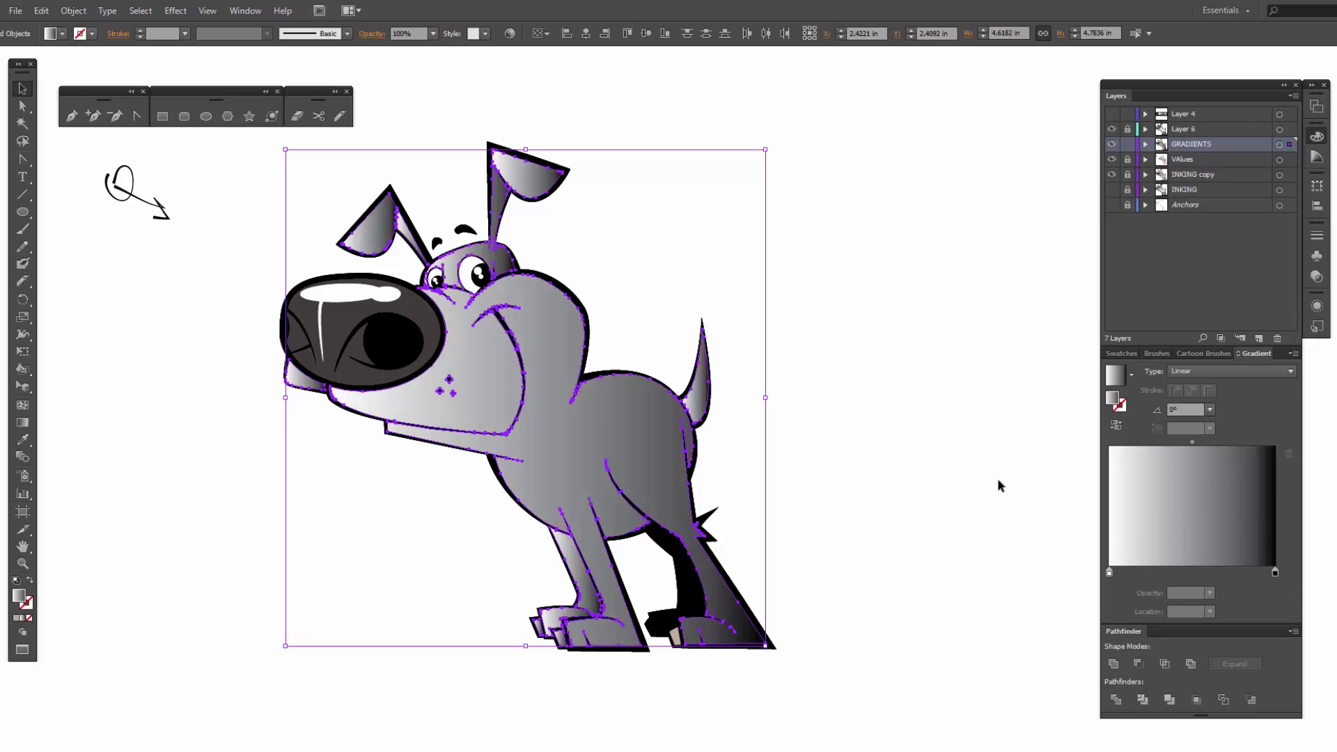
pyautogui.doubleClick(1108, 573)
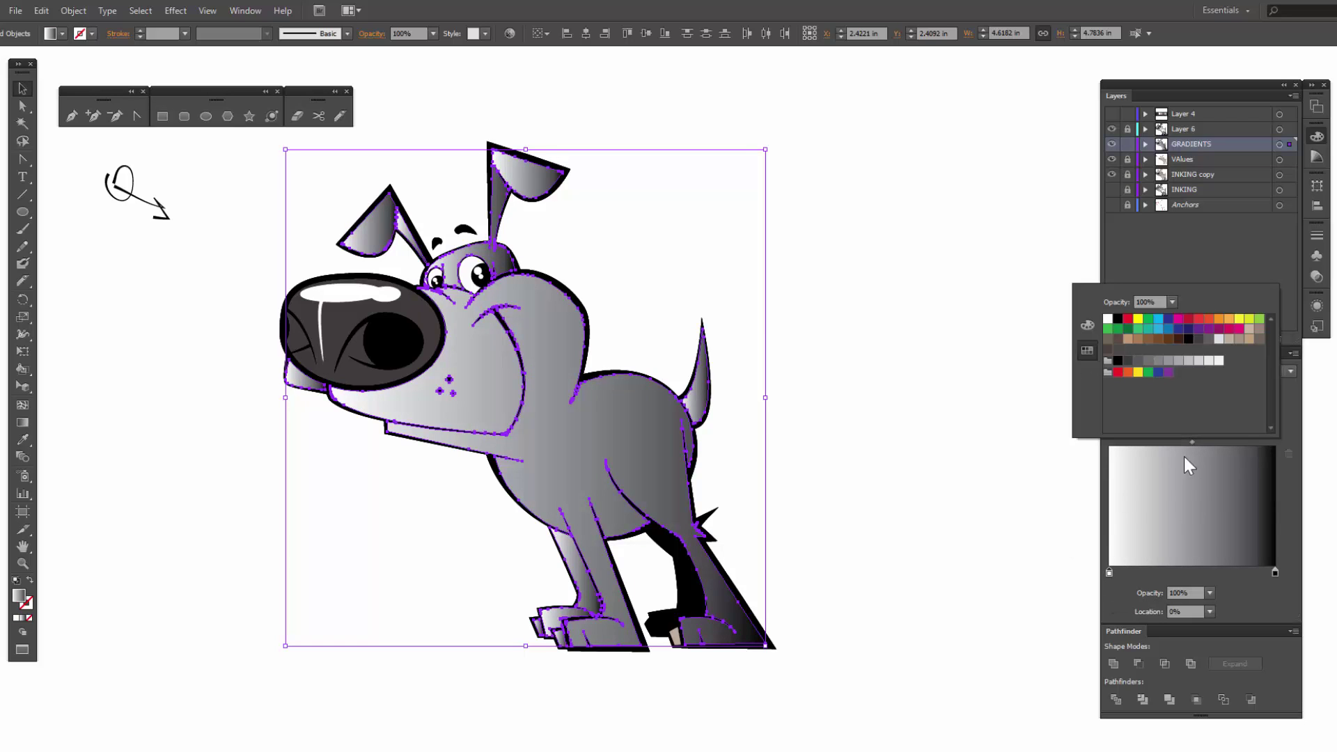
pyautogui.click(1228, 339)
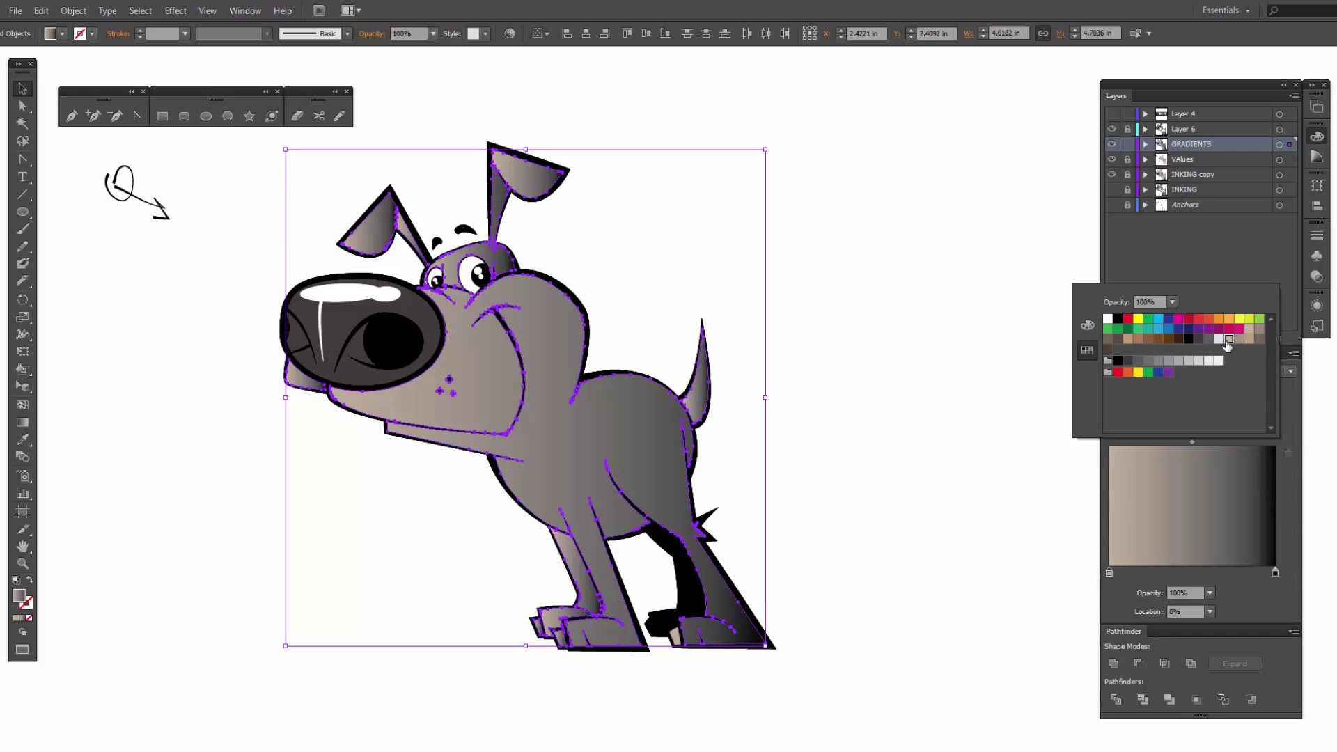
pyautogui.click(1218, 340)
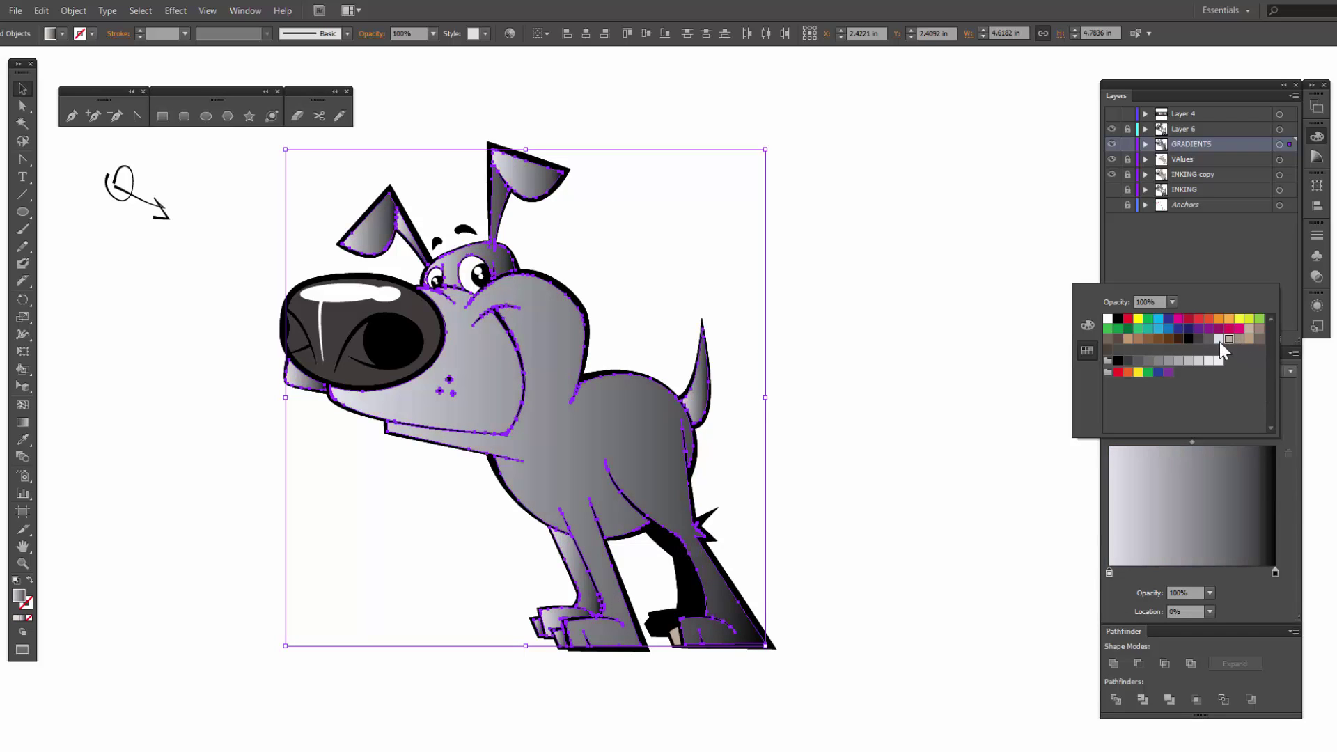
pyautogui.click(1228, 340)
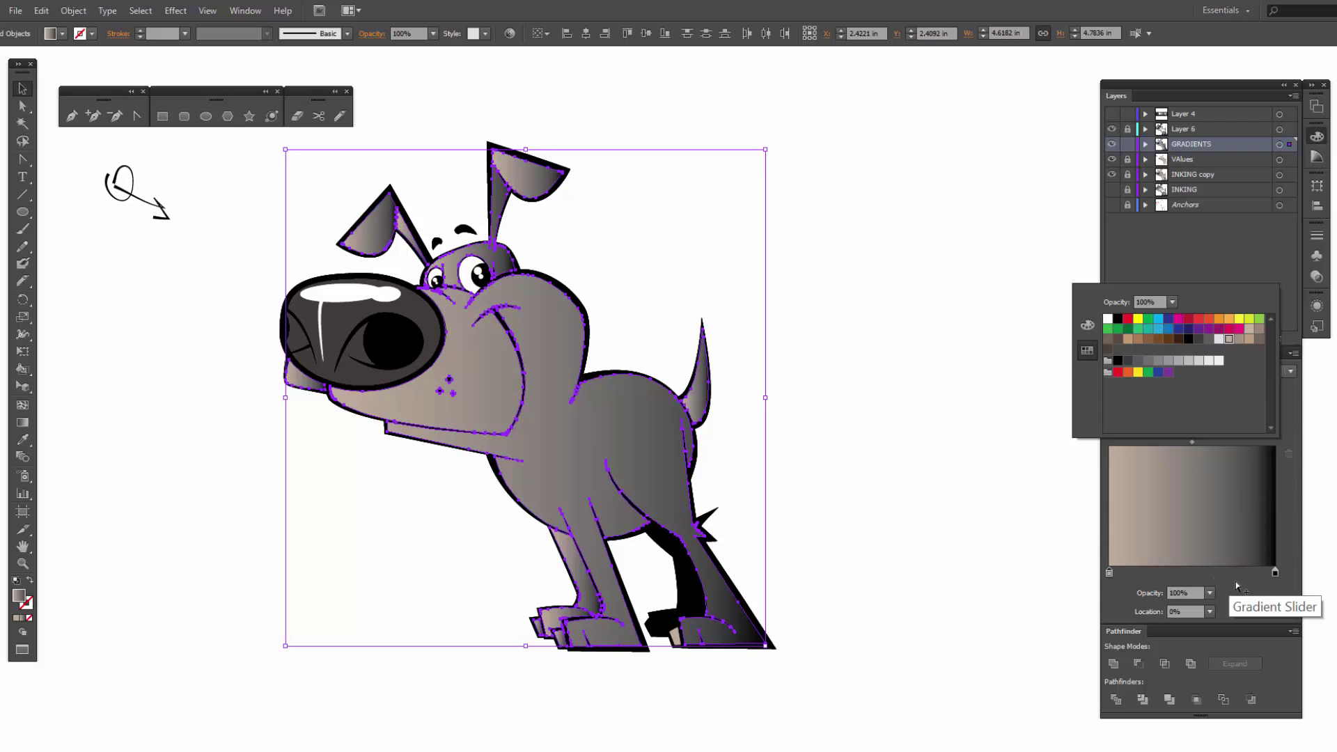
# Step: Make the right gradient stop brown-grey at 10% opacity
pyautogui.click(1273, 571)
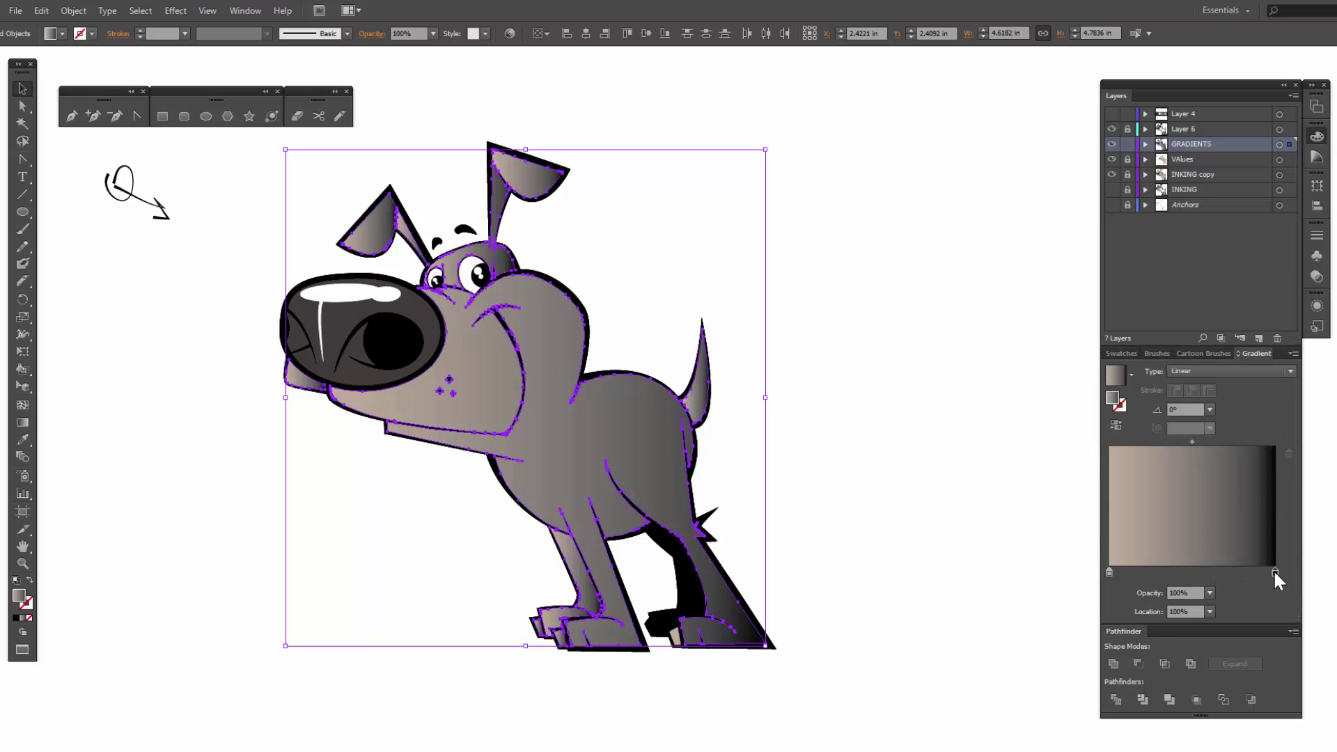
pyautogui.click(1259, 340)
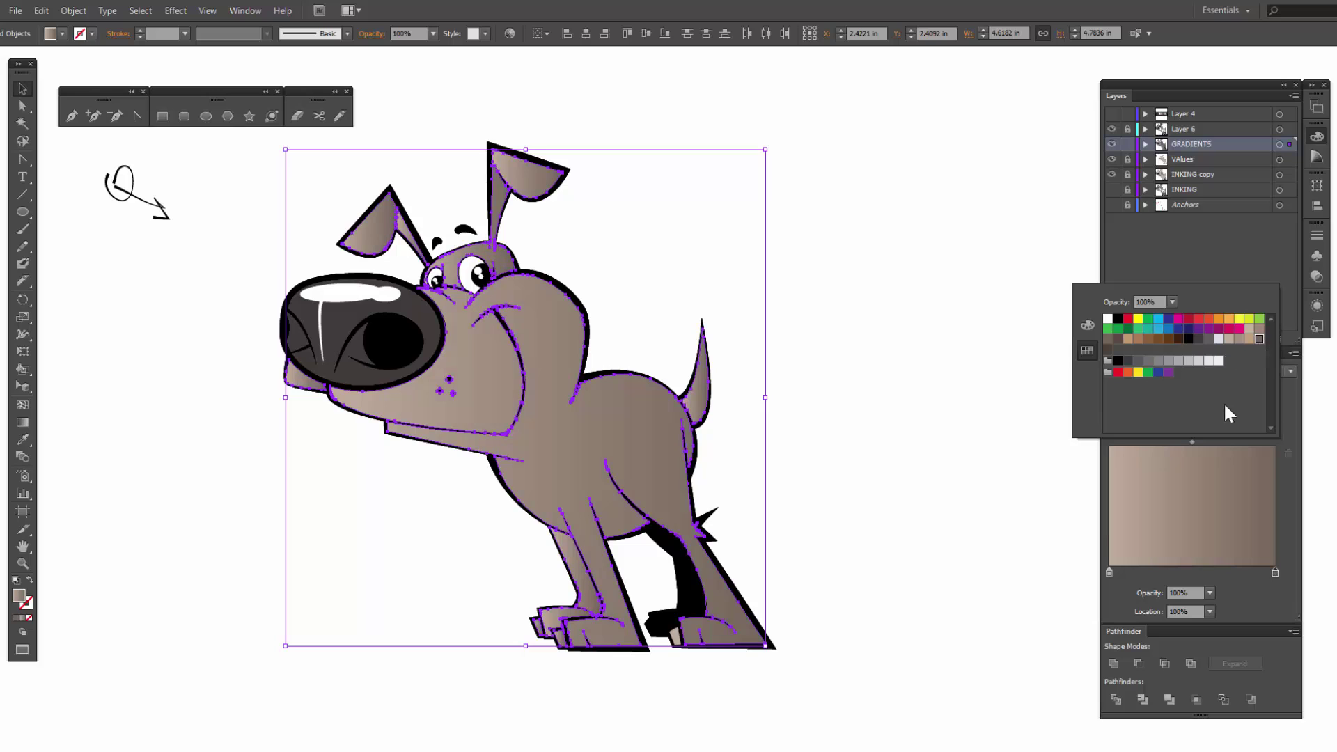
pyautogui.click(1172, 300)
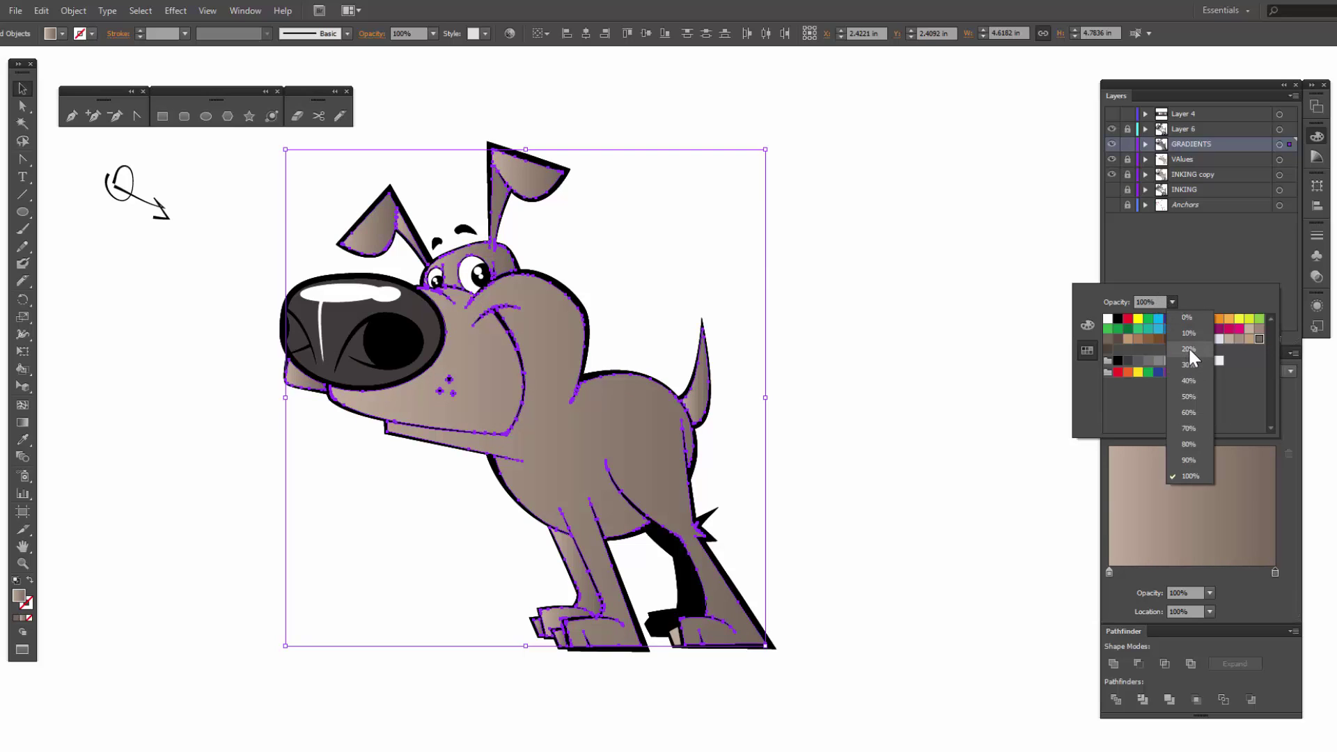
pyautogui.click(1189, 350)
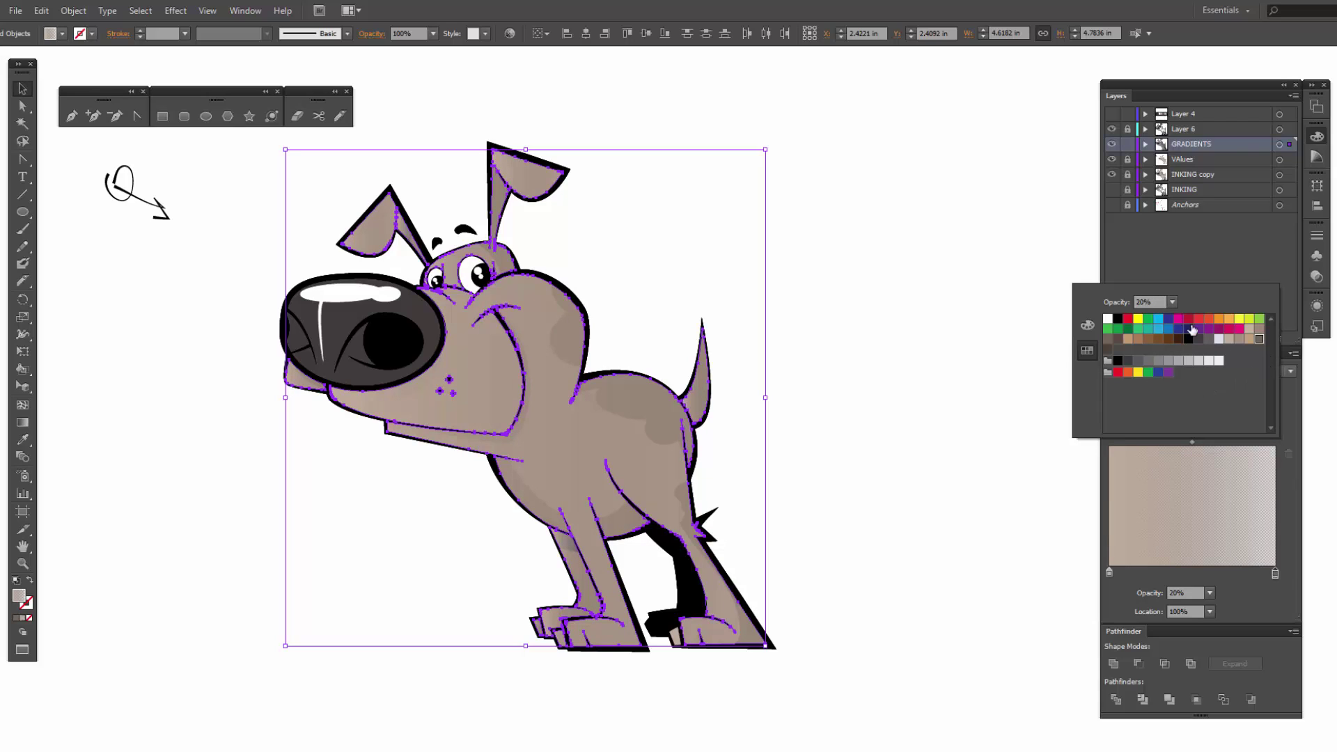
pyautogui.click(1173, 300)
pyautogui.click(1181, 332)
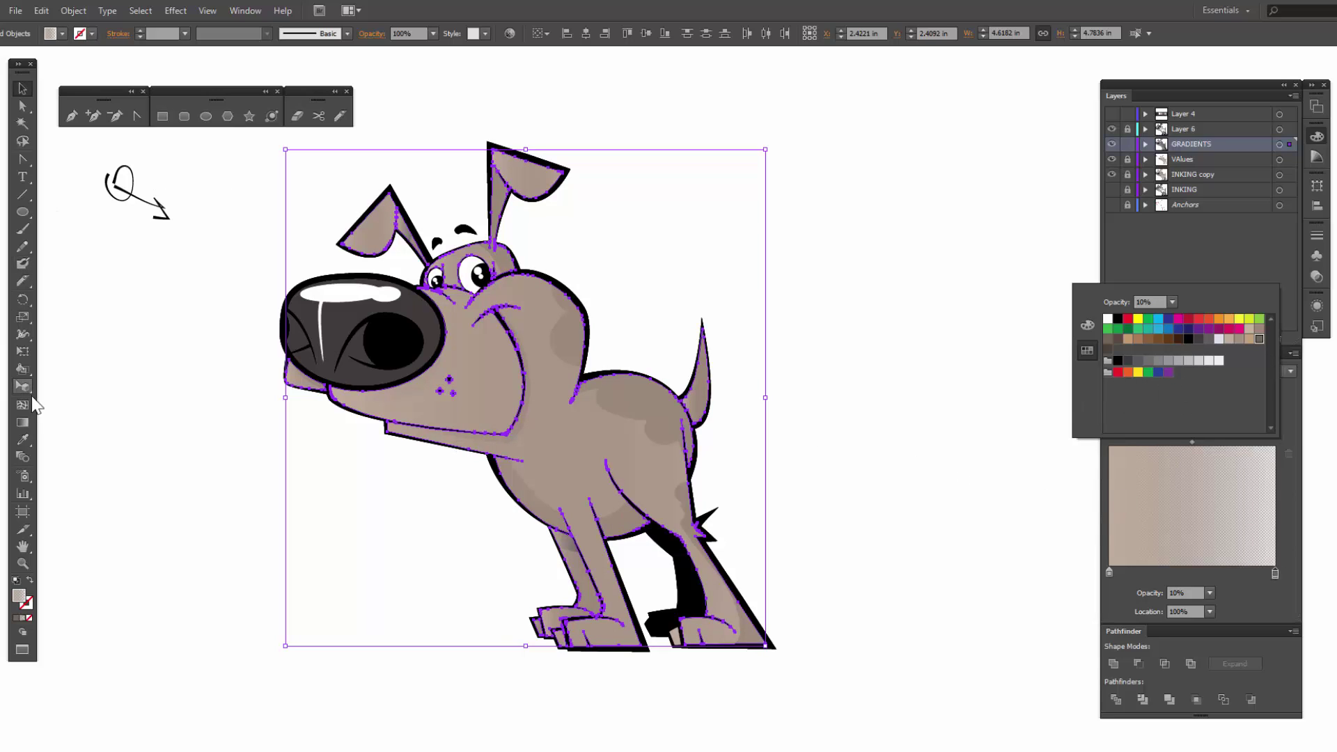
# Step: Shift, shorten and angle the body's gradient downward with the Gradient tool
pyautogui.click(23, 425)
pyautogui.moveTo(329, 462)
pyautogui.moveTo(332, 464); pyautogui.dragTo(422, 463)
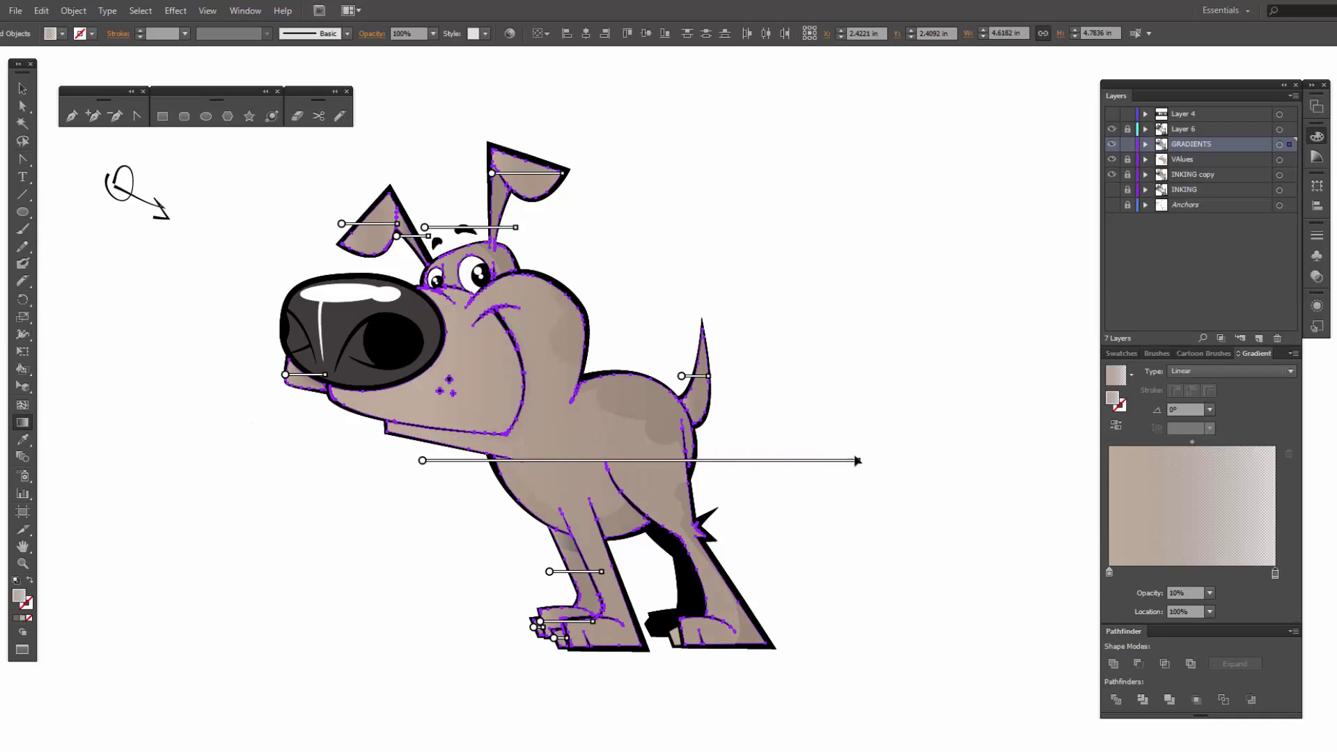
pyautogui.moveTo(857, 463); pyautogui.dragTo(730, 462)
pyautogui.moveTo(422, 461); pyautogui.dragTo(454, 460)
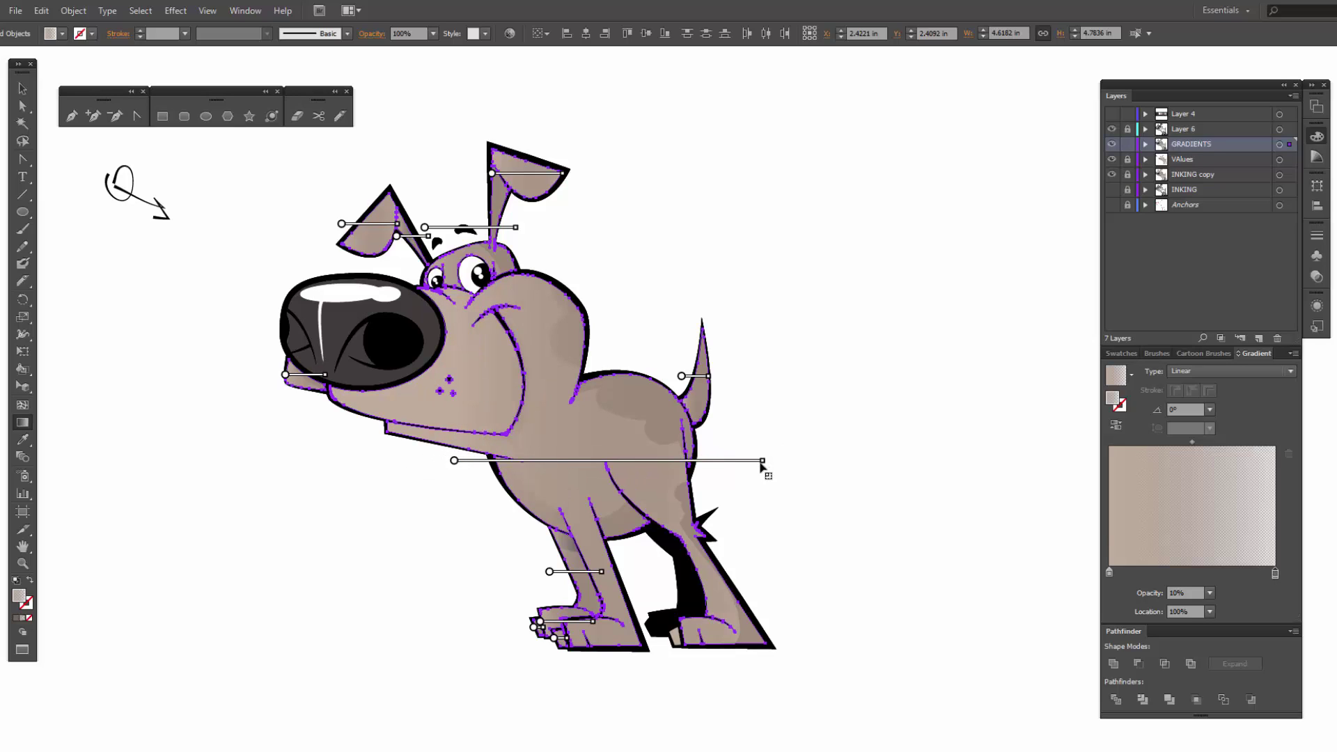
pyautogui.moveTo(567, 625)
pyautogui.moveTo(537, 234)
pyautogui.moveTo(770, 462)
pyautogui.mouseDown()
pyautogui.moveTo(770, 512)
pyautogui.moveTo(724, 490)
pyautogui.mouseUp()
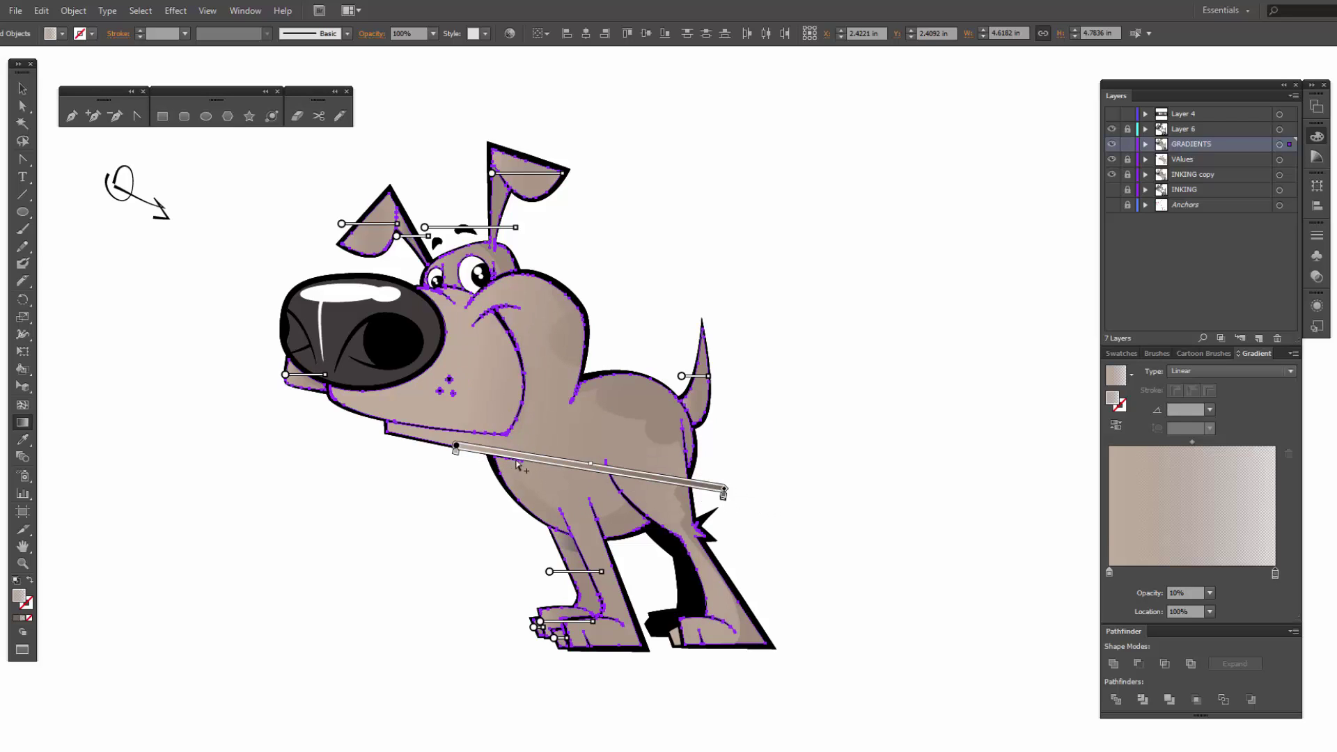
pyautogui.hotkey('ctrl', 'z')
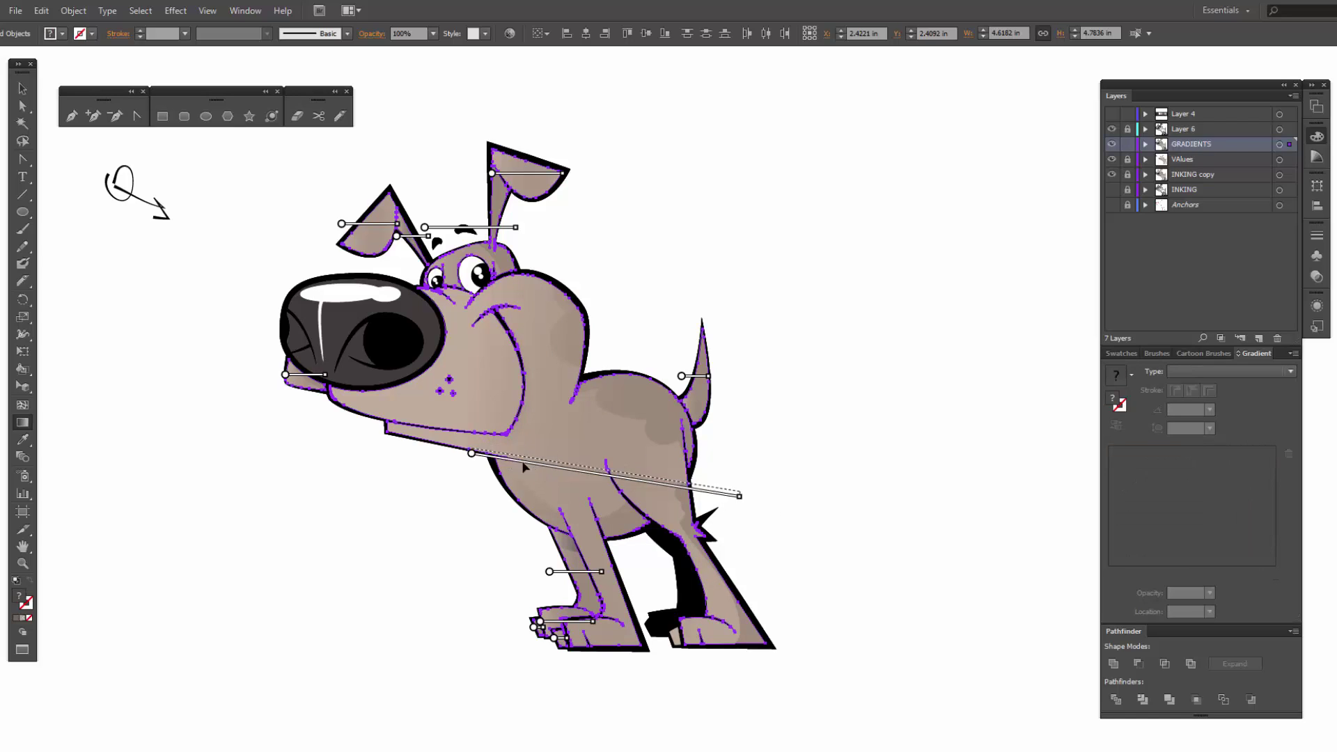
pyautogui.moveTo(527, 467); pyautogui.dragTo(542, 465)
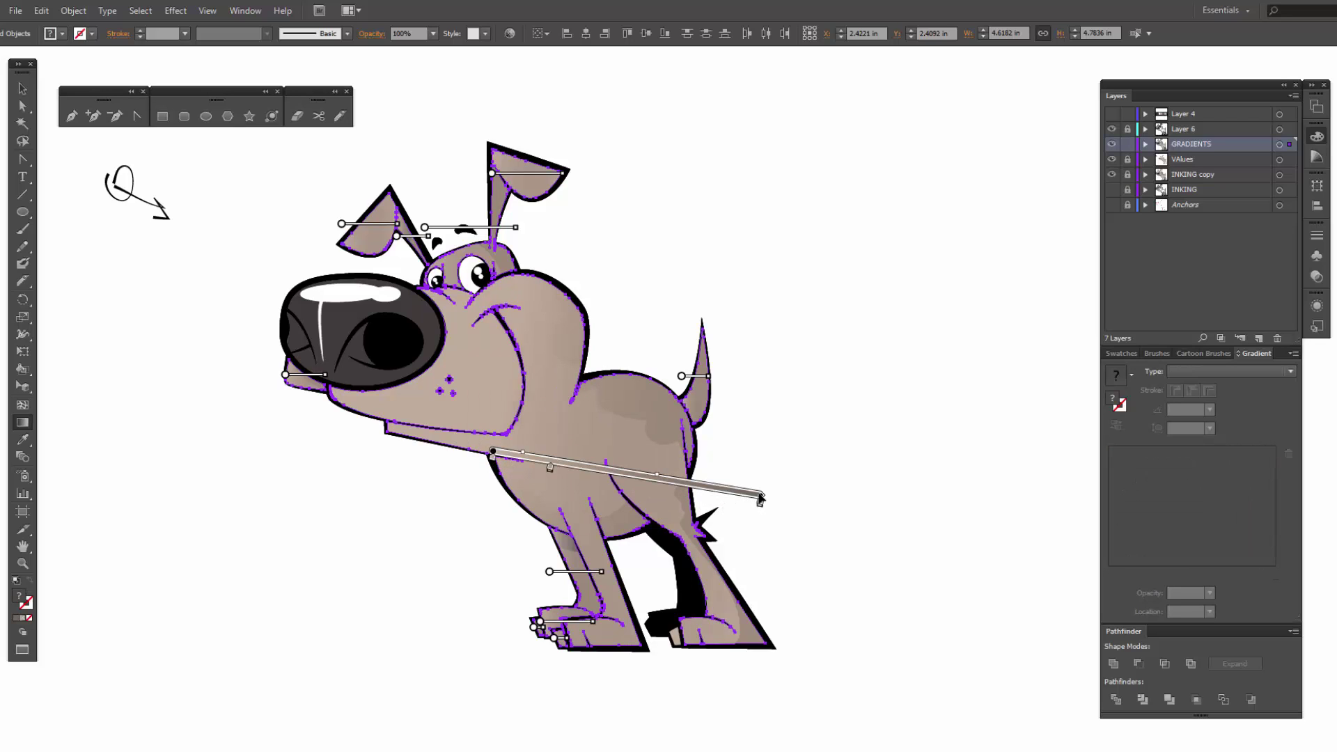
pyautogui.moveTo(761, 497); pyautogui.dragTo(732, 490)
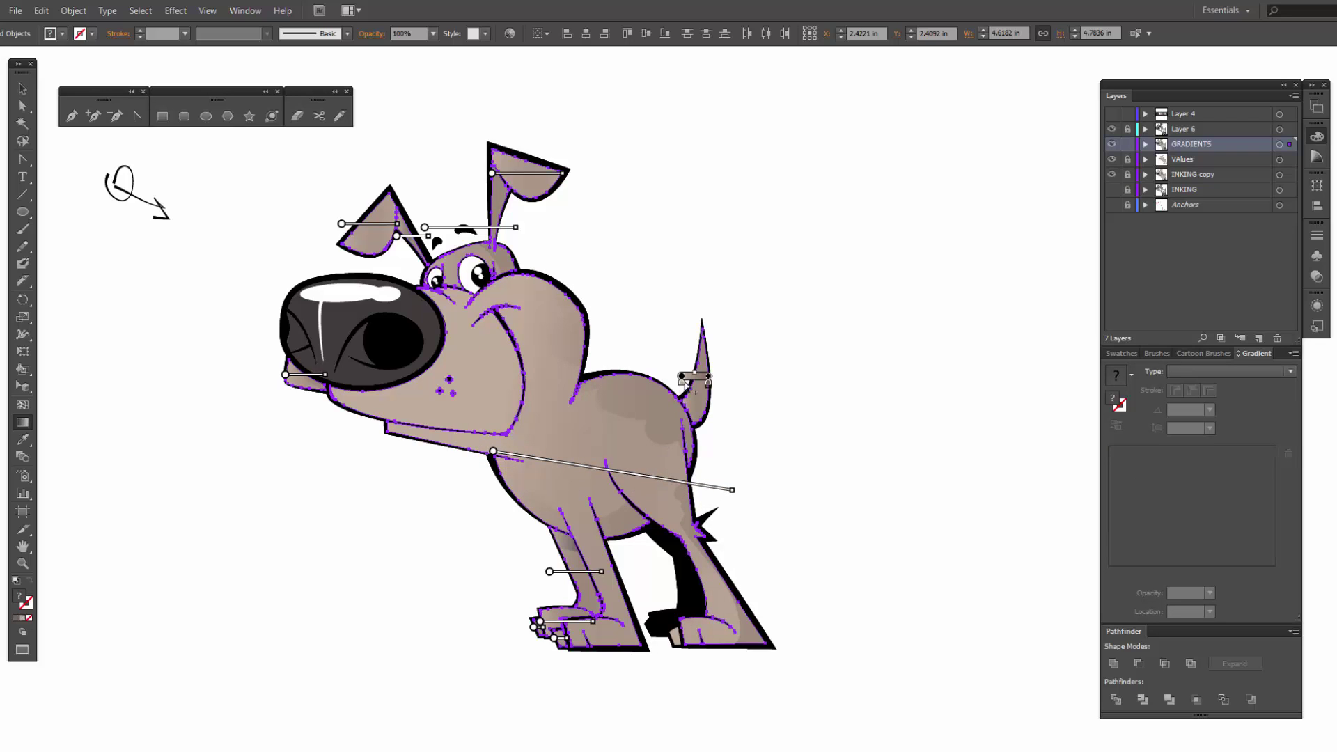
# Step: Tilt the tail, ear, eyebrow, nose and paw gradients down-right and fine-tune the body gradient
pyautogui.moveTo(722, 376); pyautogui.dragTo(728, 395)
pyautogui.moveTo(705, 379)
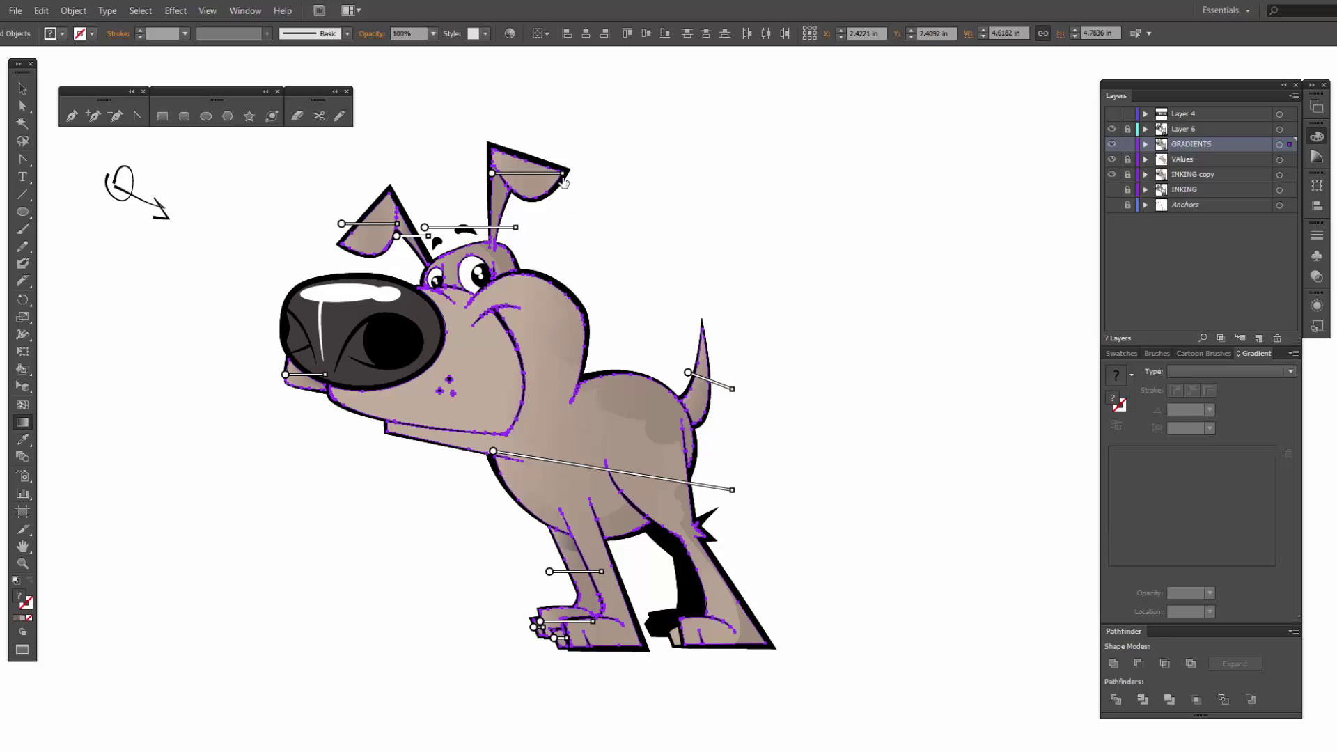
pyautogui.moveTo(570, 174); pyautogui.dragTo(575, 198)
pyautogui.moveTo(402, 242)
pyautogui.moveTo(405, 228); pyautogui.dragTo(406, 241)
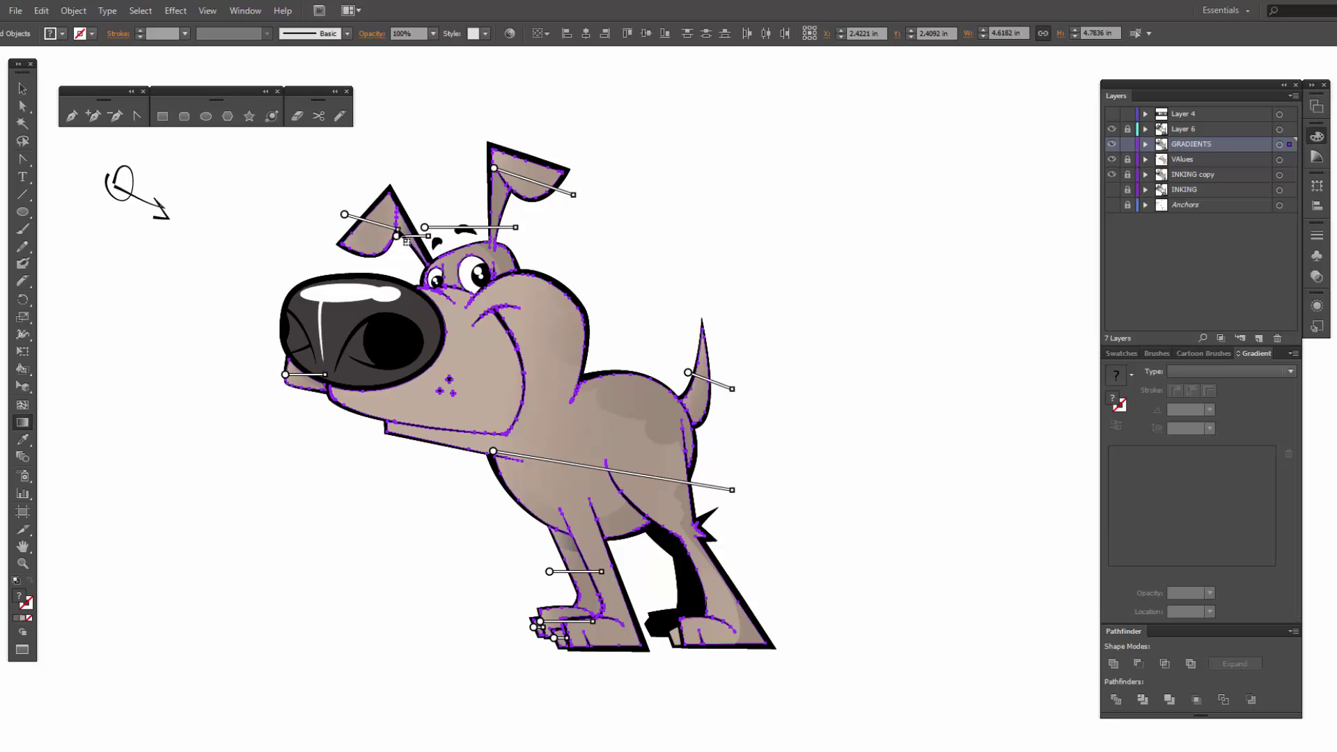
pyautogui.moveTo(398, 226)
pyautogui.moveTo(513, 224)
pyautogui.moveTo(514, 224)
pyautogui.mouseDown()
pyautogui.moveTo(515, 245)
pyautogui.moveTo(474, 233)
pyautogui.moveTo(515, 244)
pyautogui.moveTo(484, 232)
pyautogui.moveTo(503, 238)
pyautogui.mouseUp()
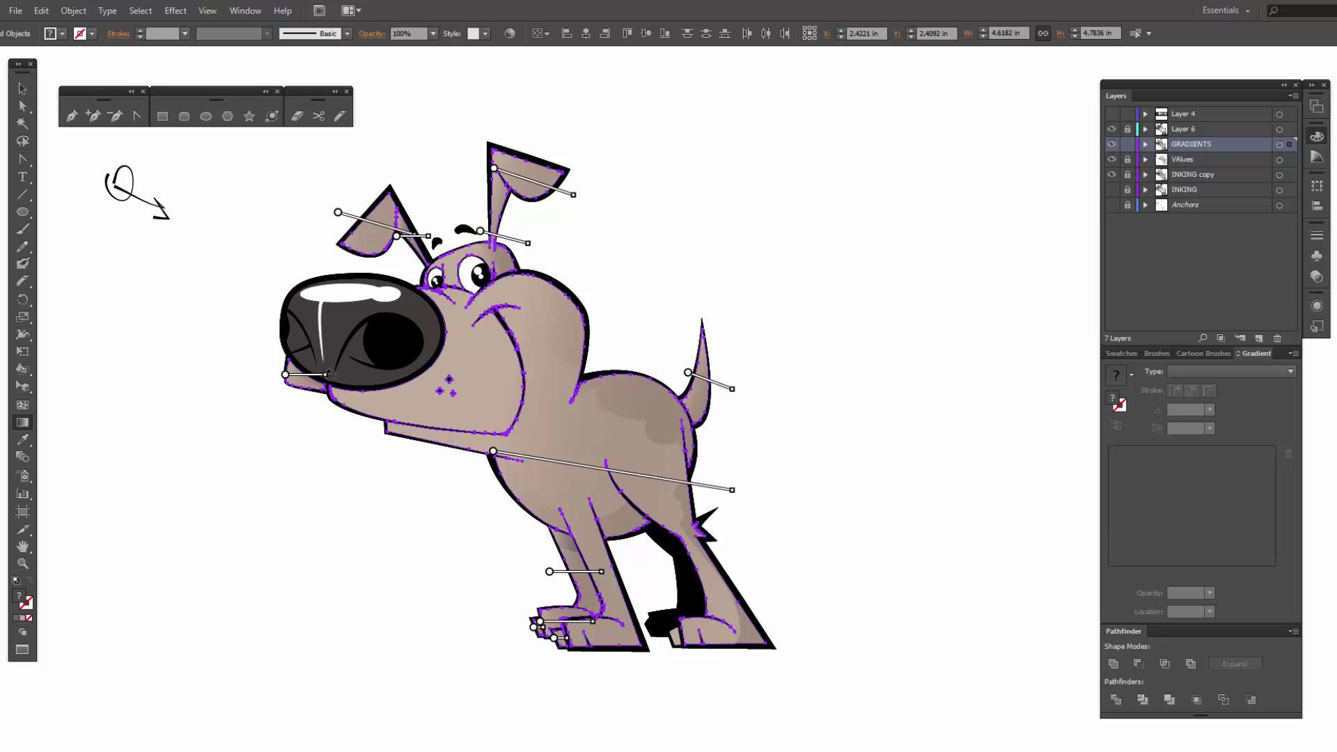
pyautogui.moveTo(329, 376); pyautogui.dragTo(326, 380)
pyautogui.moveTo(546, 469)
pyautogui.mouseDown()
pyautogui.moveTo(513, 460)
pyautogui.moveTo(556, 466)
pyautogui.mouseUp()
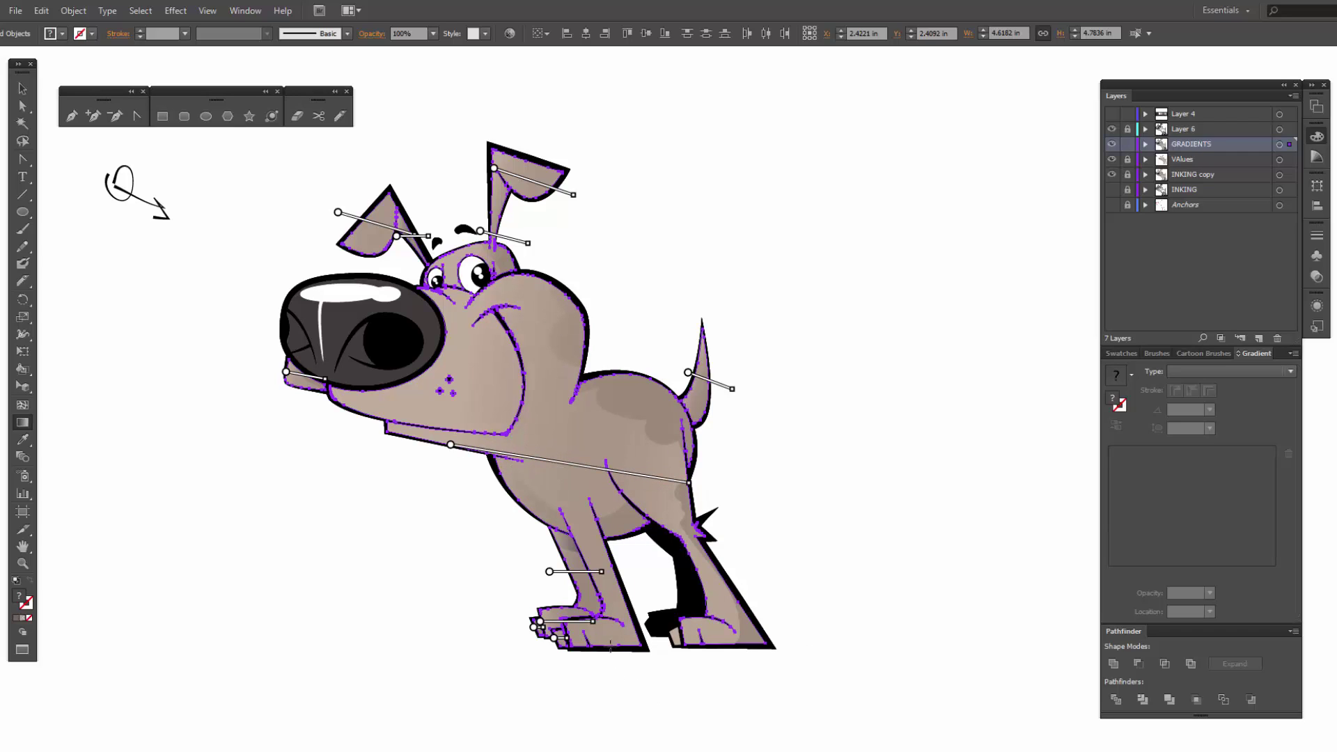
pyautogui.moveTo(565, 624)
pyautogui.moveTo(575, 625); pyautogui.dragTo(567, 624)
pyautogui.press('v')
pyautogui.click(595, 711)
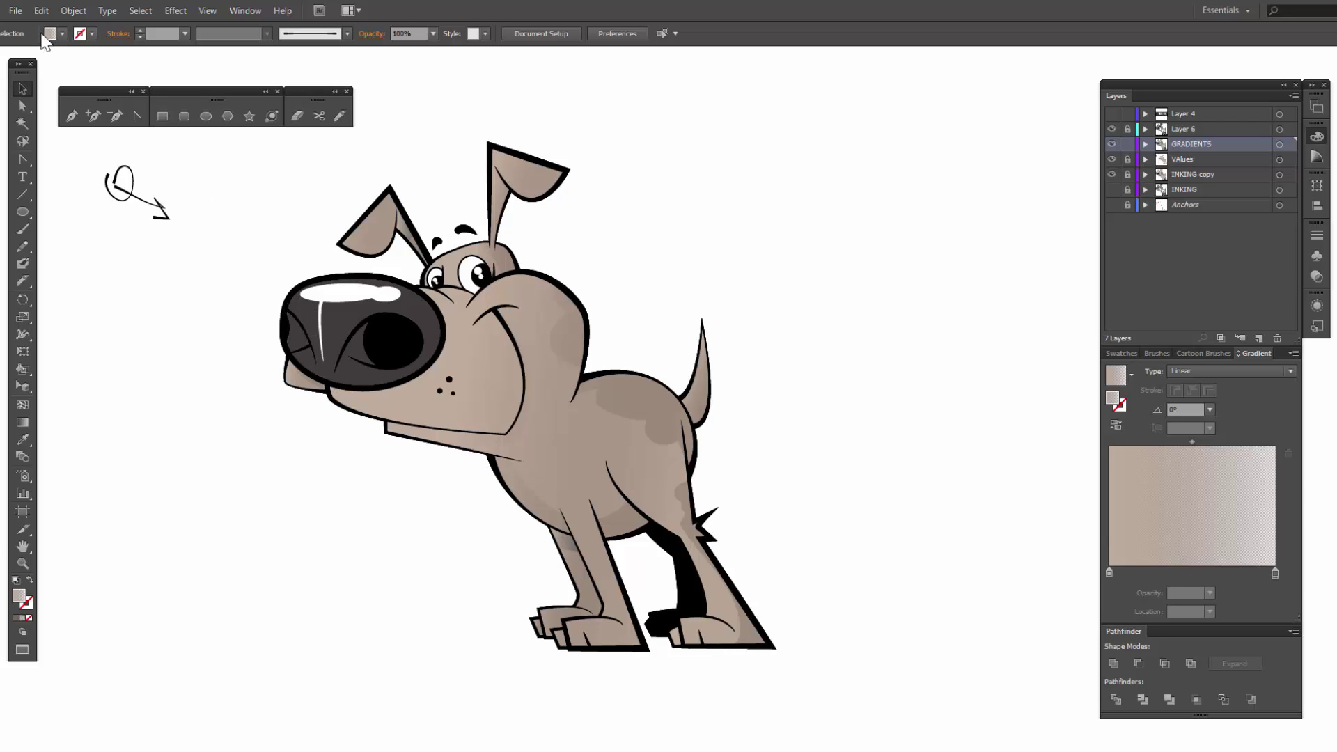
pyautogui.click(19, 11)
pyautogui.click(87, 171)
pyautogui.click(1112, 144)
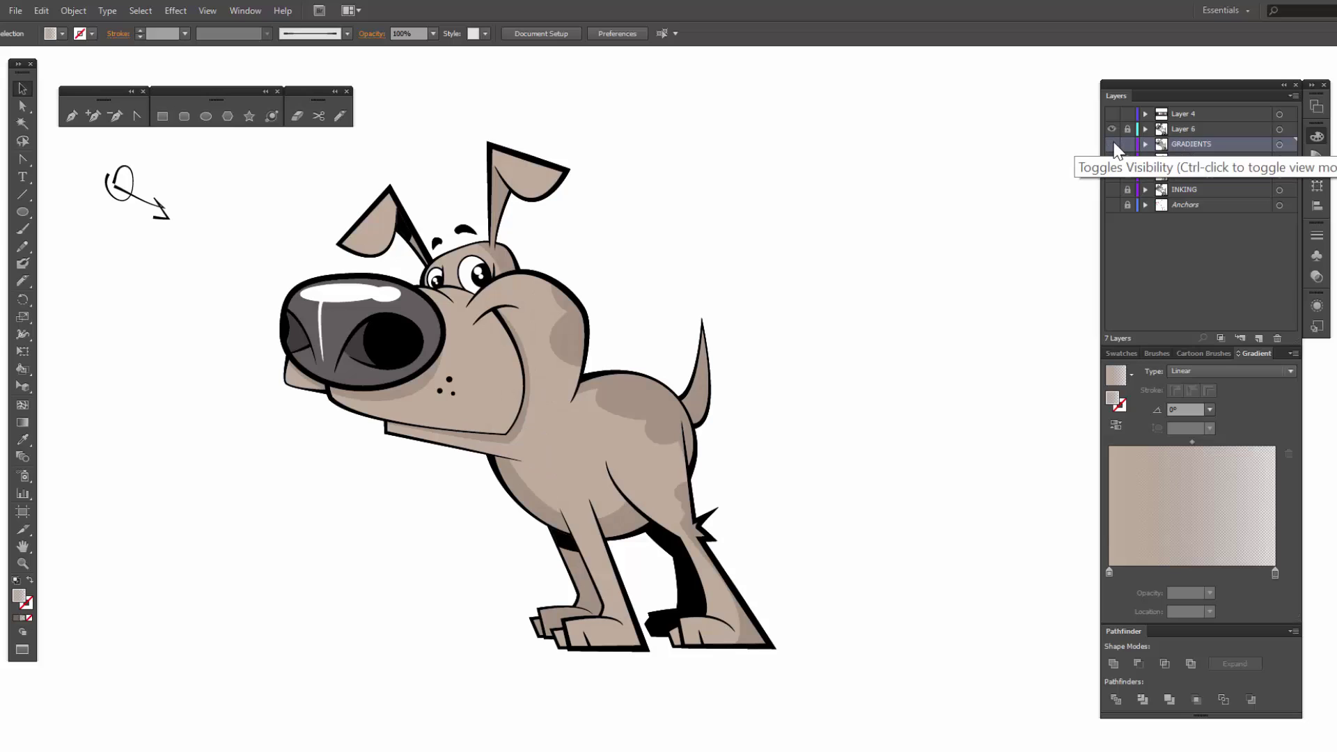
pyautogui.click(1112, 144)
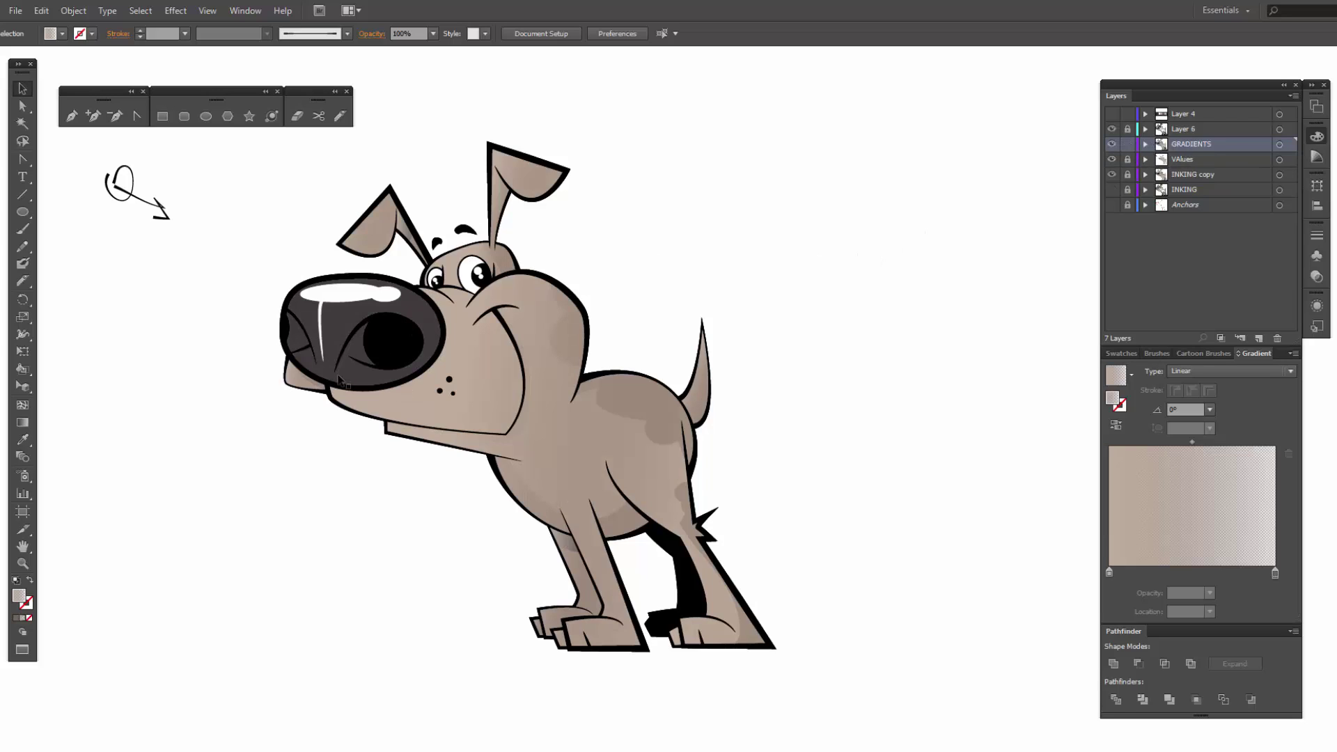
# Step: Try selecting the nose highlight and streak, adjusting the VAlues layer lock and active layer
pyautogui.click(343, 299)
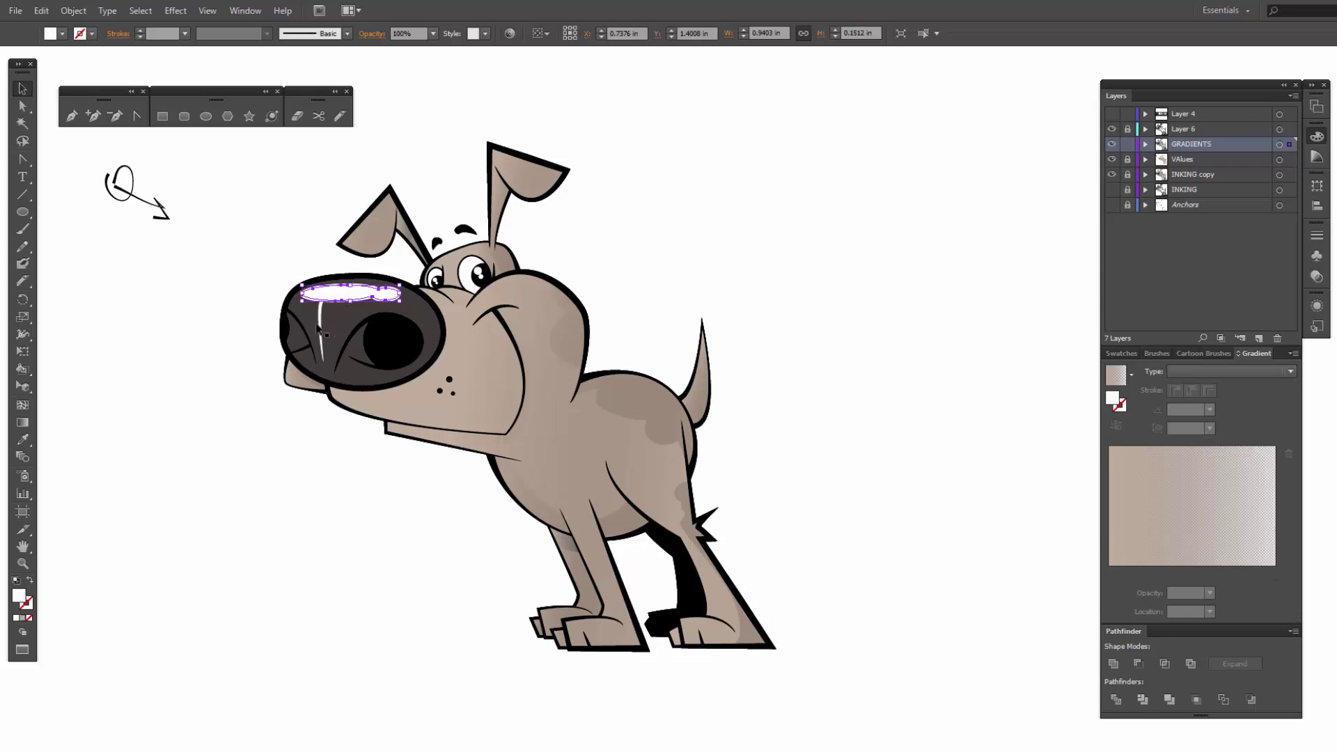
pyautogui.keyDown('shift'); pyautogui.click(319, 312); pyautogui.keyUp('shift')
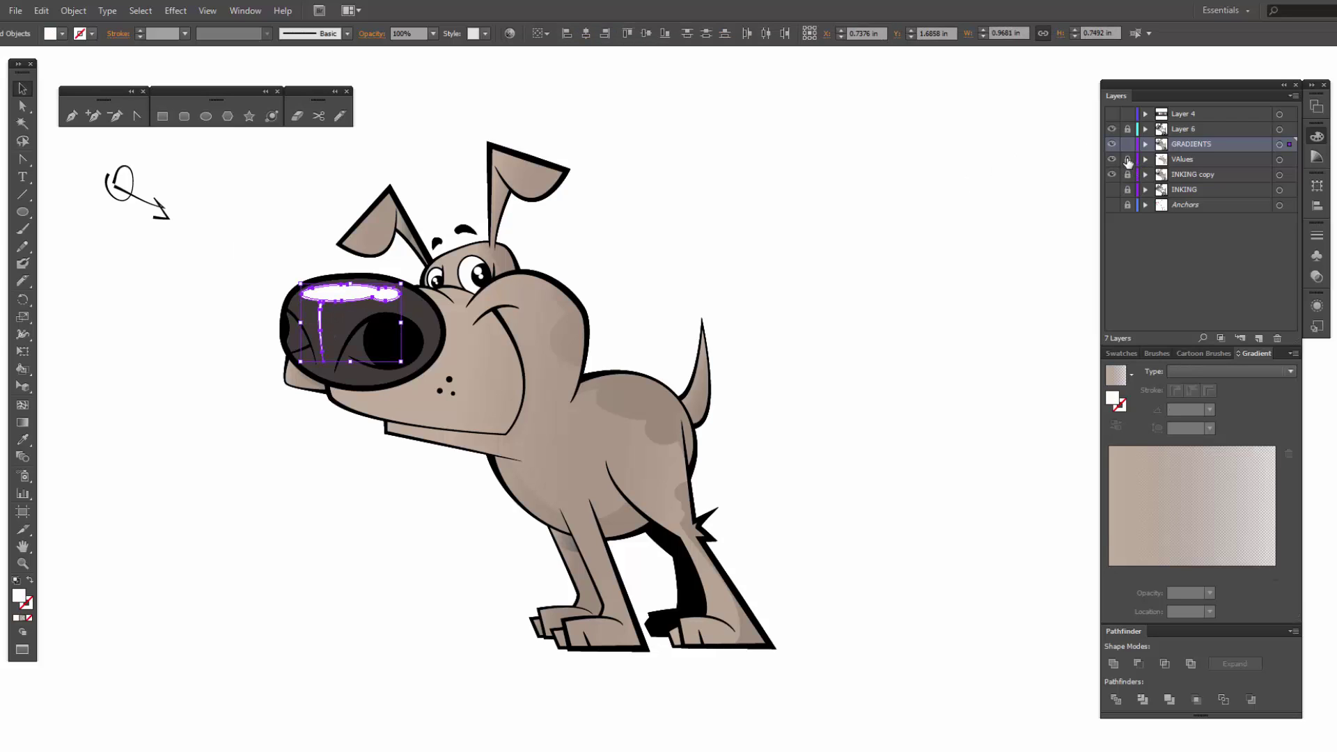
pyautogui.click(1125, 159)
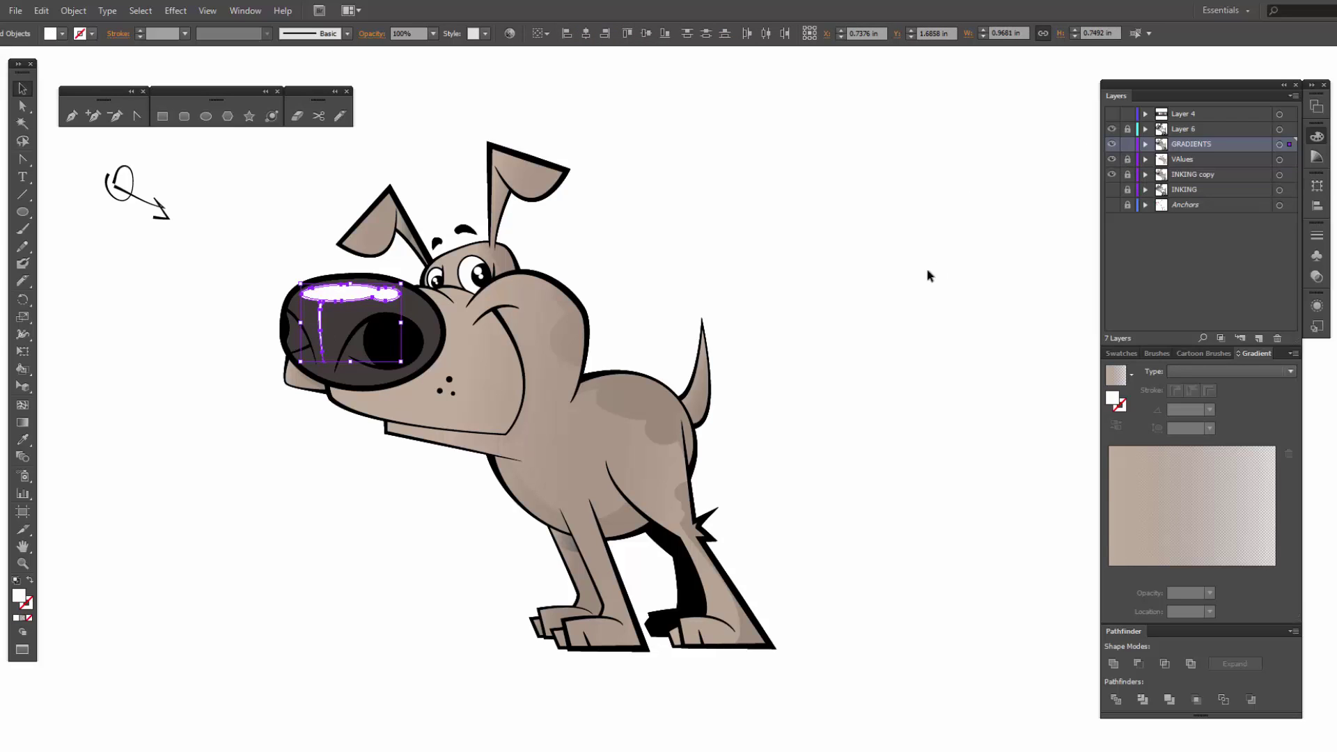
pyautogui.click(893, 284)
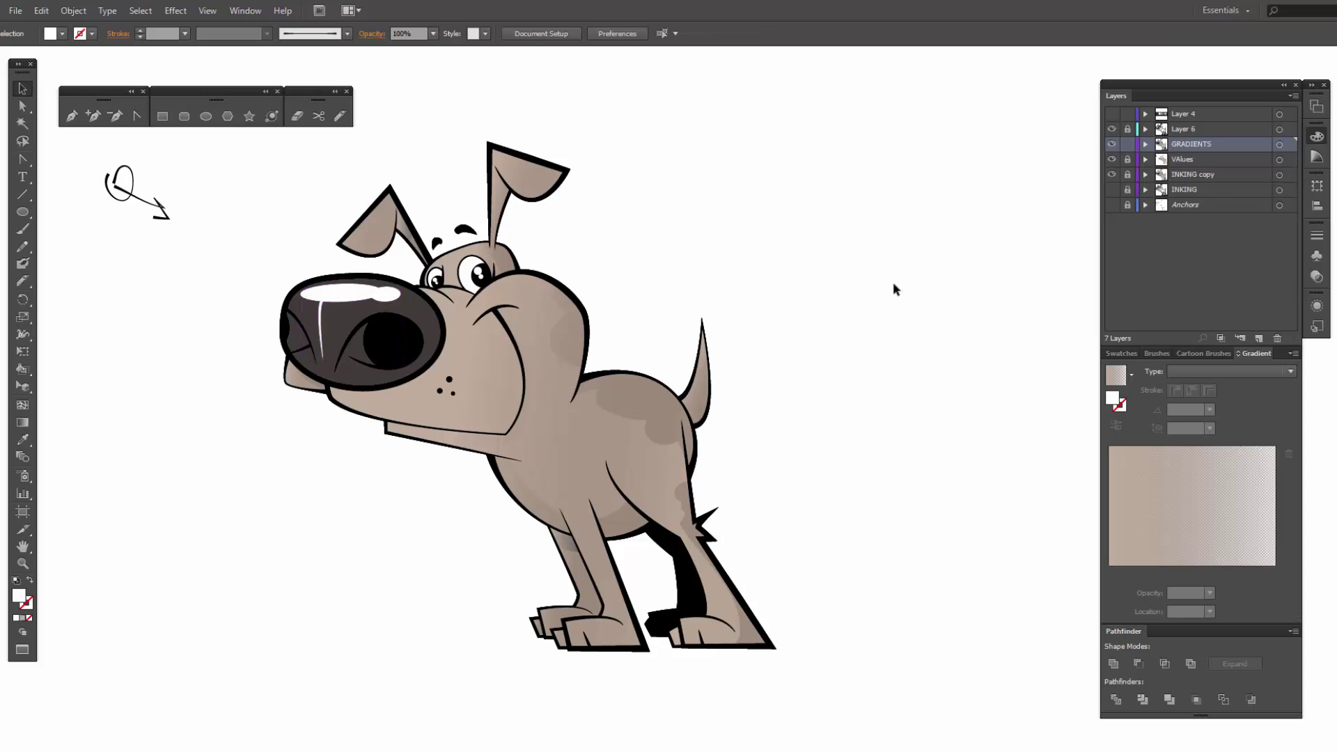
pyautogui.click(1171, 157)
pyautogui.click(343, 296)
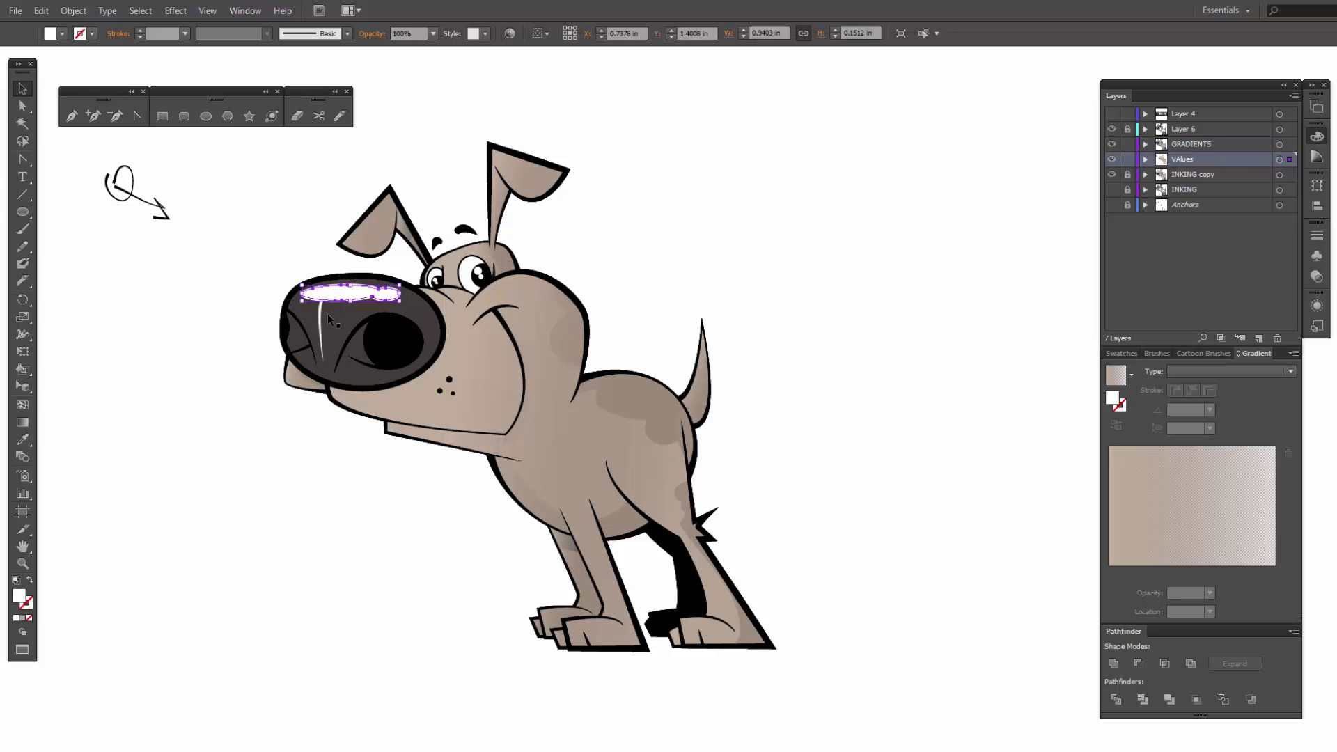
pyautogui.keyDown('shift'); pyautogui.click(321, 322); pyautogui.keyUp('shift')
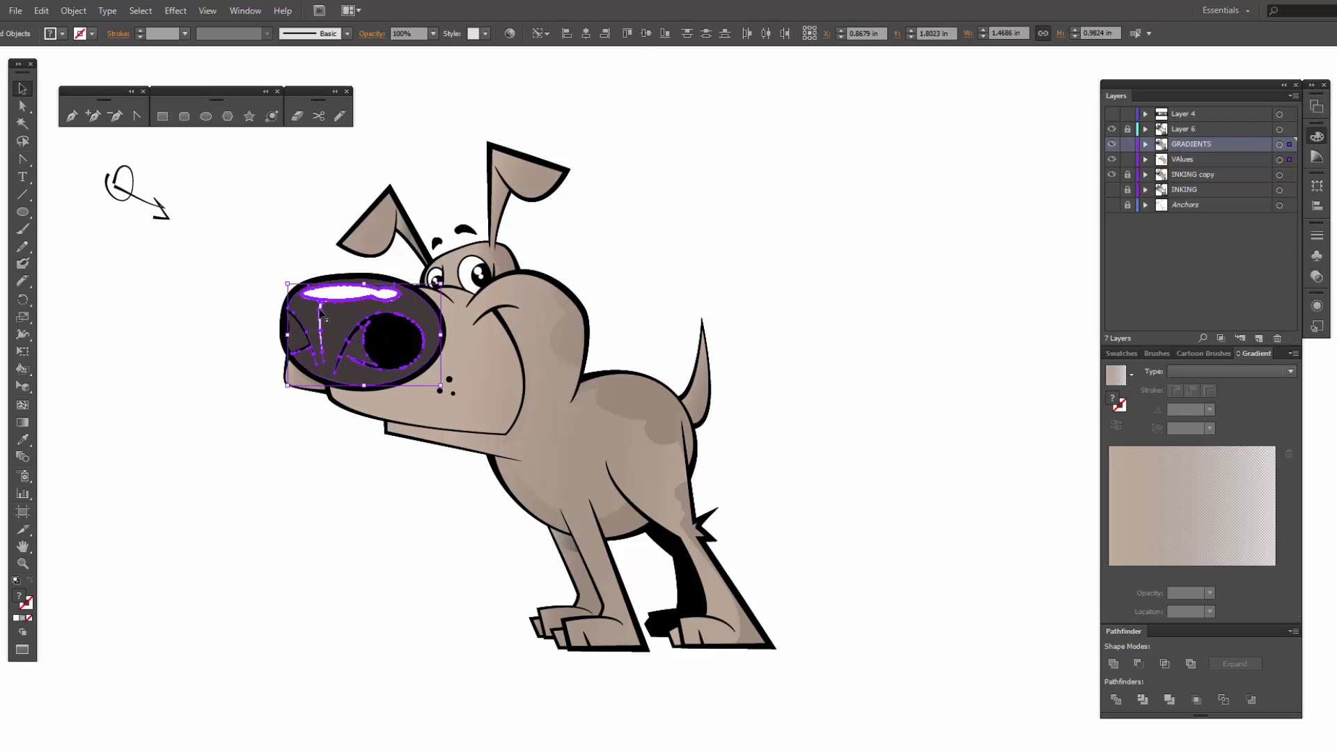
pyautogui.keyDown('shift'); pyautogui.click(320, 314); pyautogui.keyUp('shift')
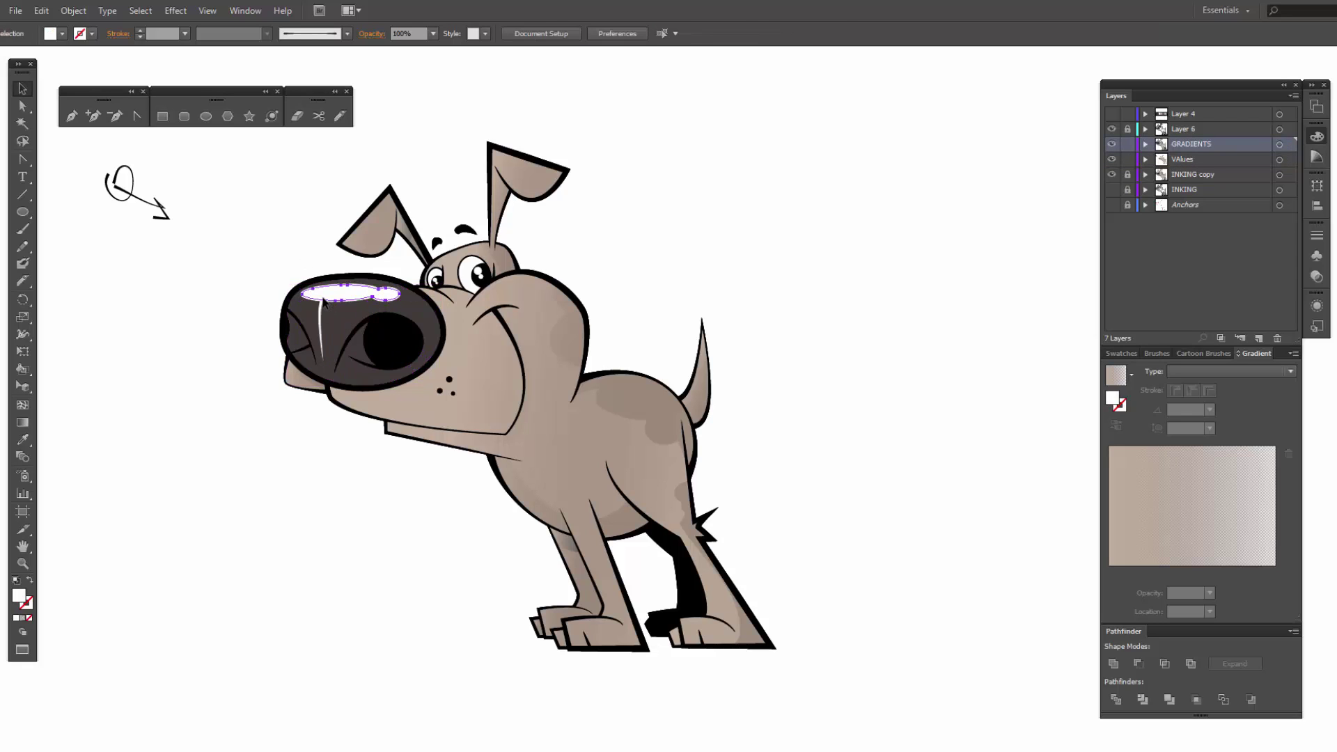
pyautogui.keyDown('shift'); pyautogui.click(320, 315); pyautogui.keyUp('shift')
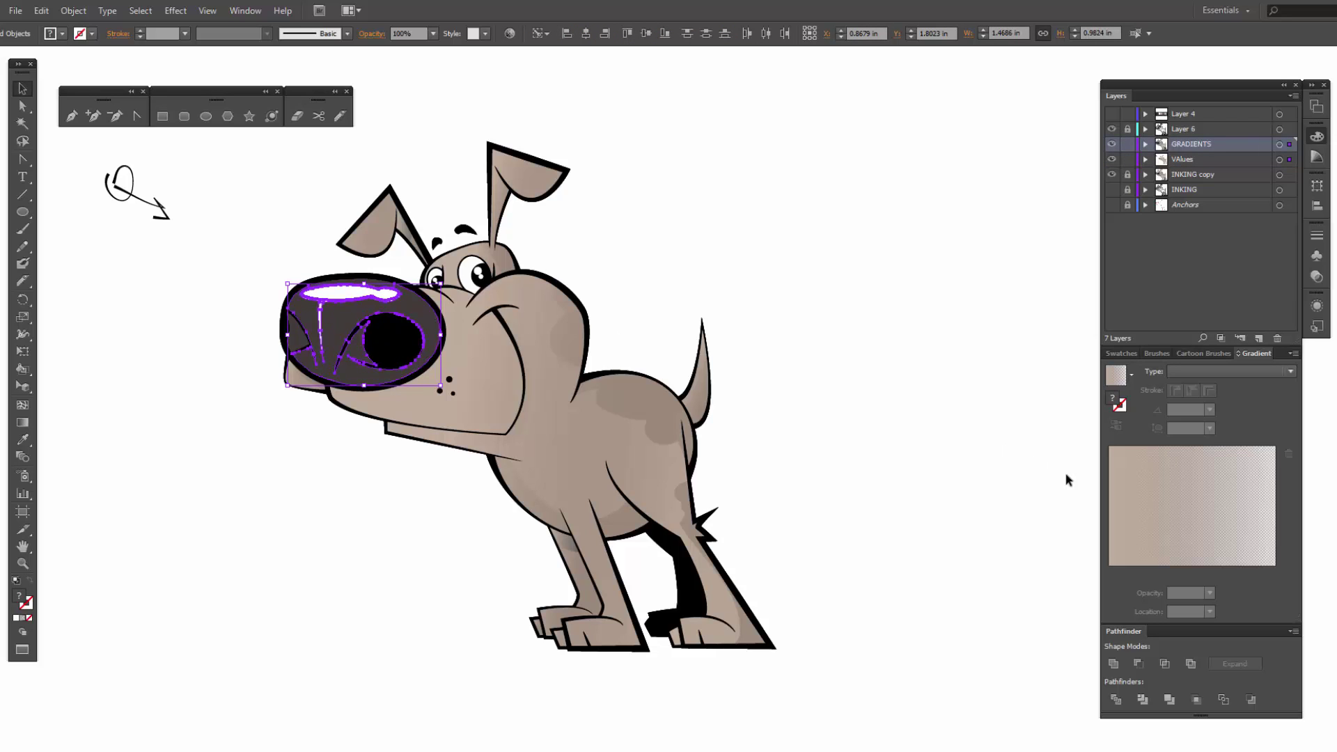
pyautogui.click(936, 167)
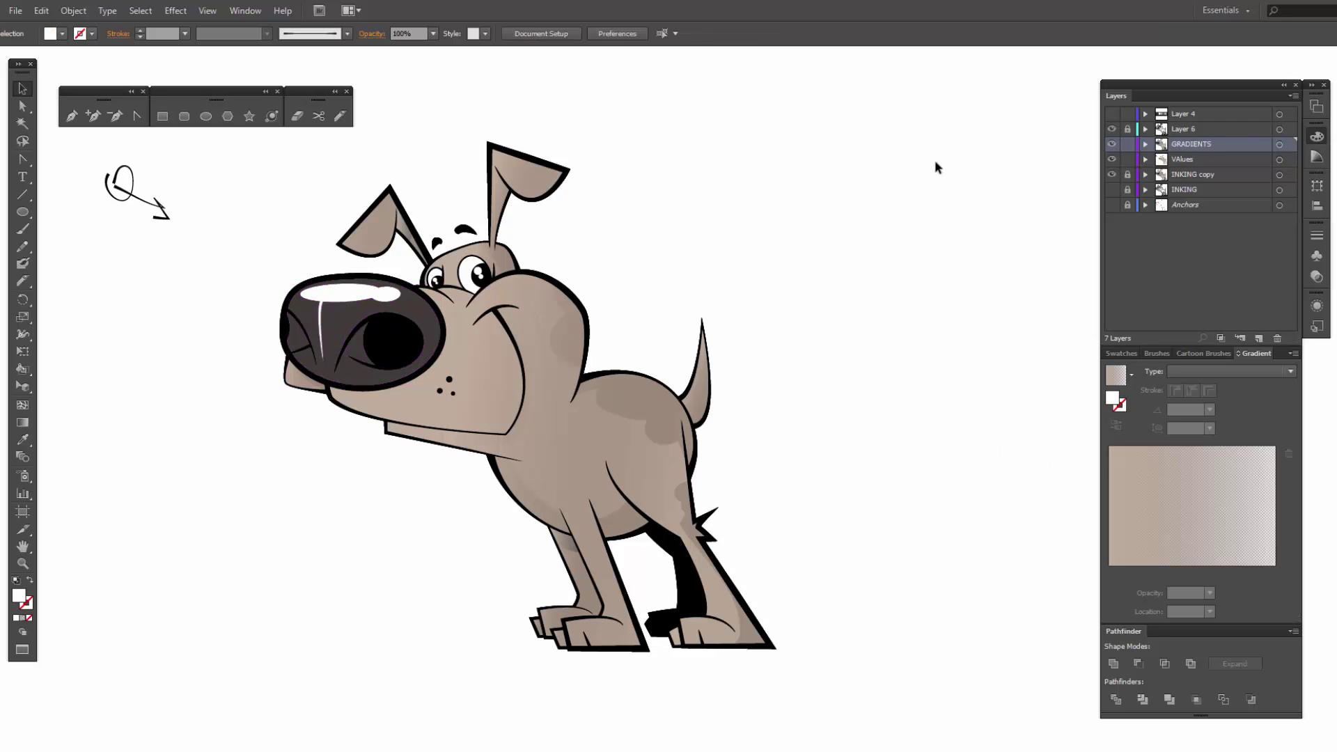
# Step: Lock the GRADIENTS layer and fill the nose highlight and streak with dark grey
pyautogui.click(1127, 145)
pyautogui.click(1191, 159)
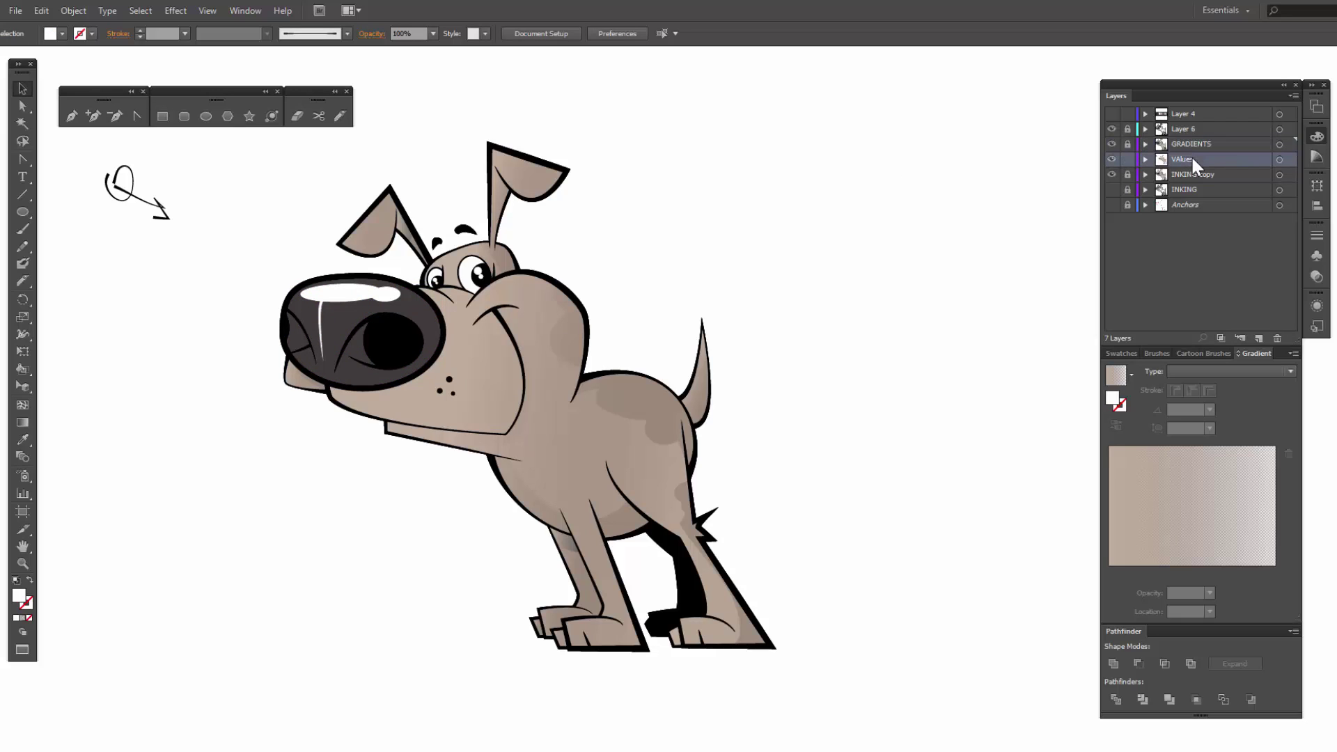
pyautogui.keyDown('shift'); pyautogui.click(320, 325); pyautogui.keyUp('shift')
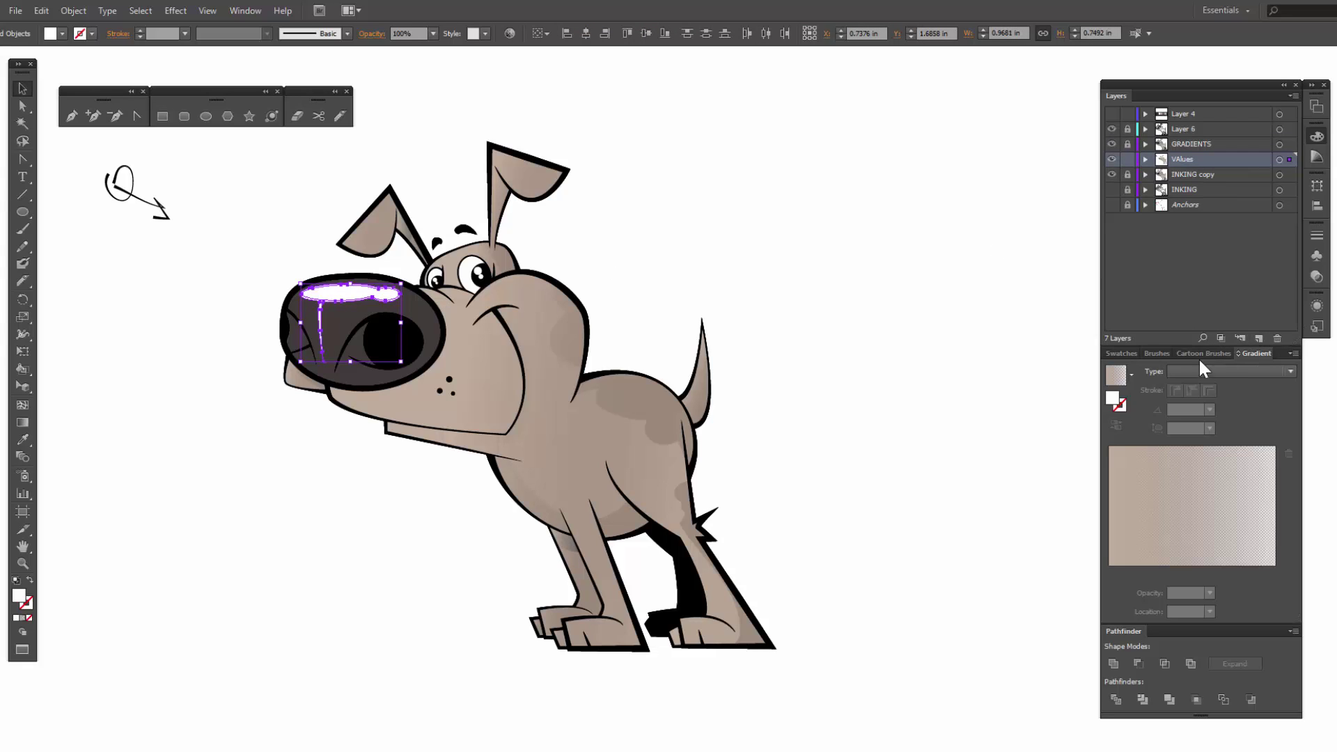
pyautogui.click(1119, 353)
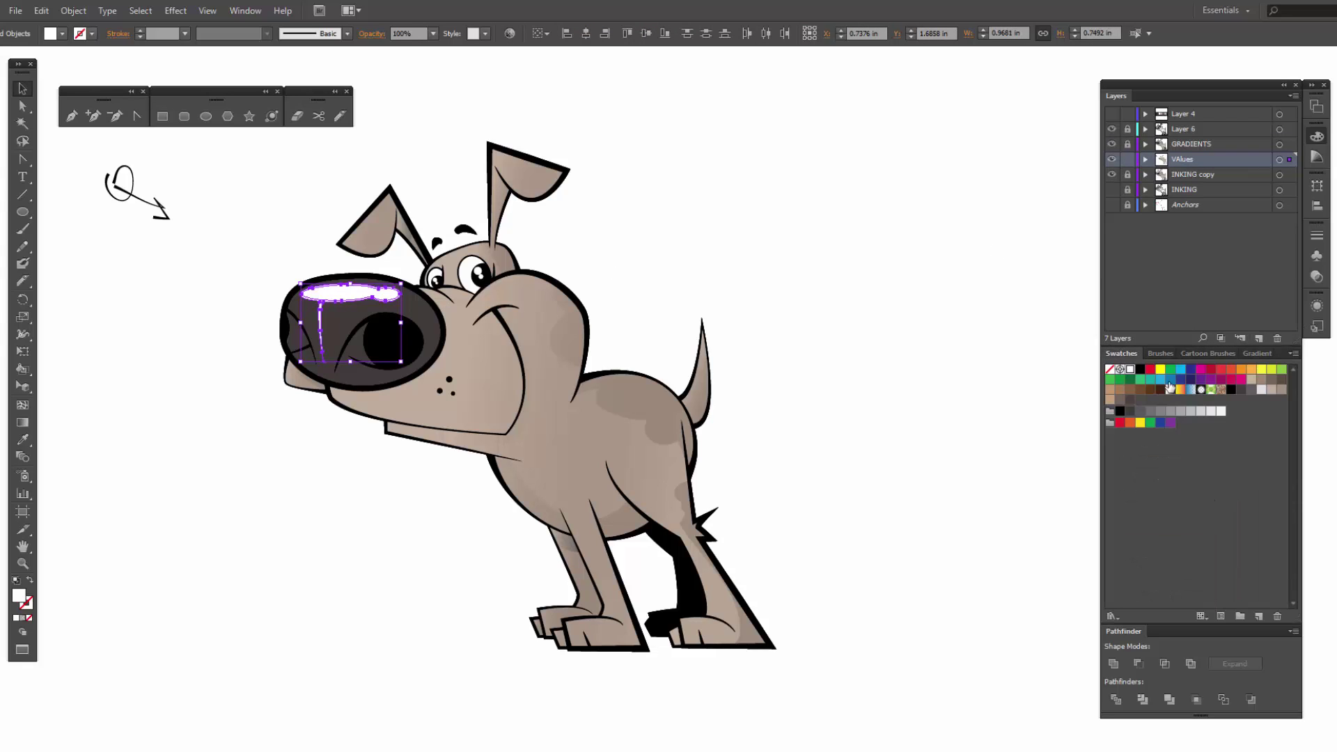
pyautogui.click(1250, 391)
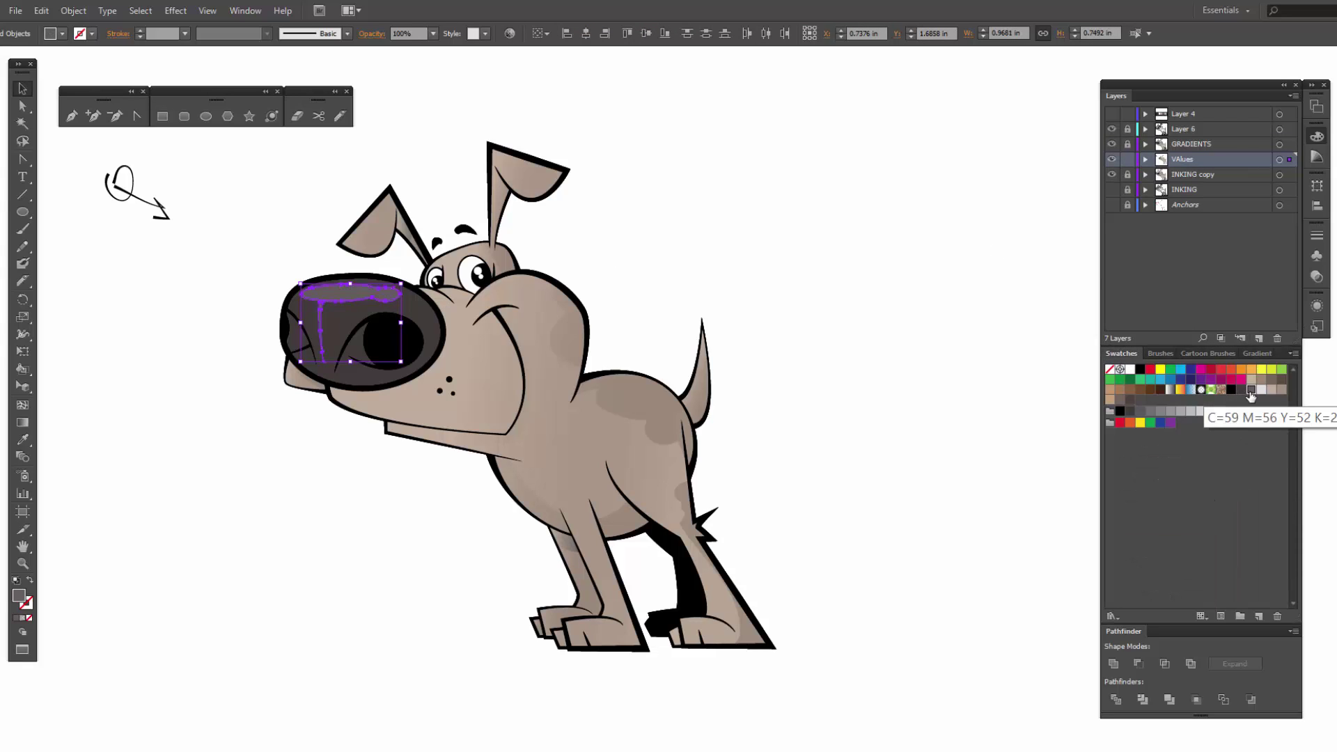
pyautogui.click(1035, 445)
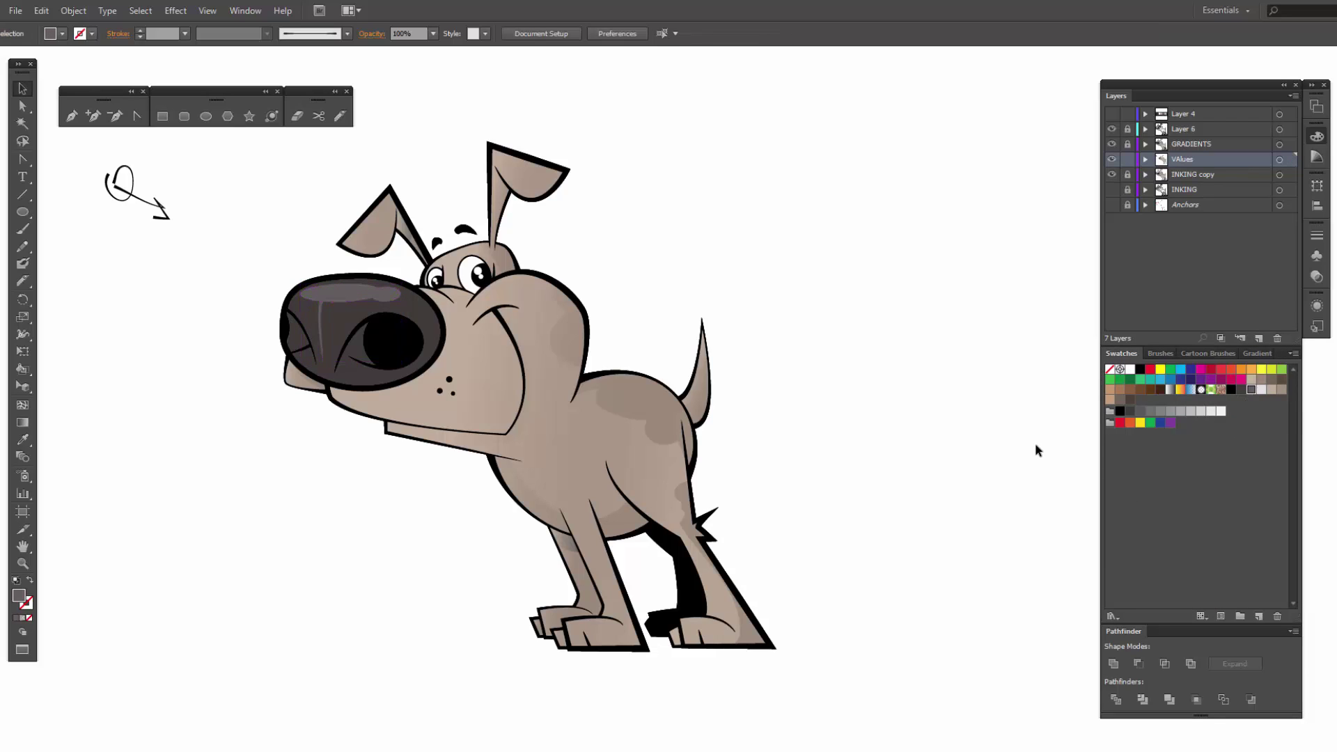